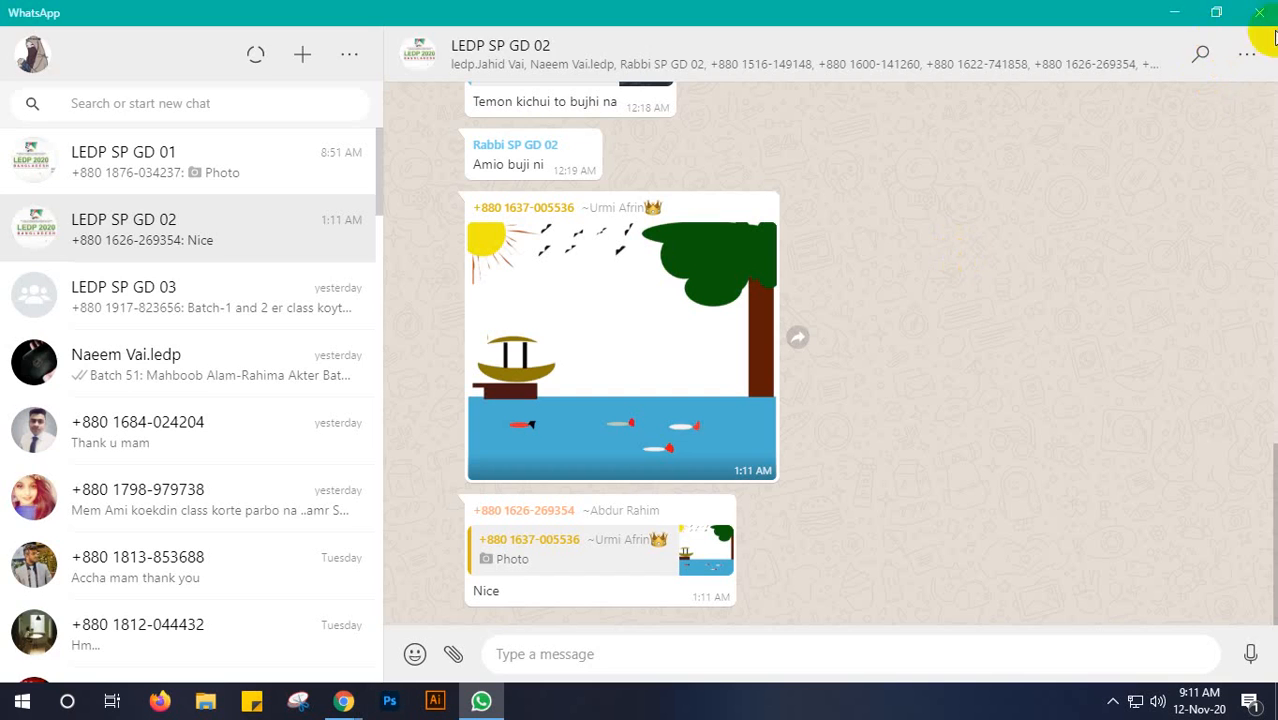
- Close the WhatsApp window and look through the full participant list of the Google Meet call
left_click(1258, 16)
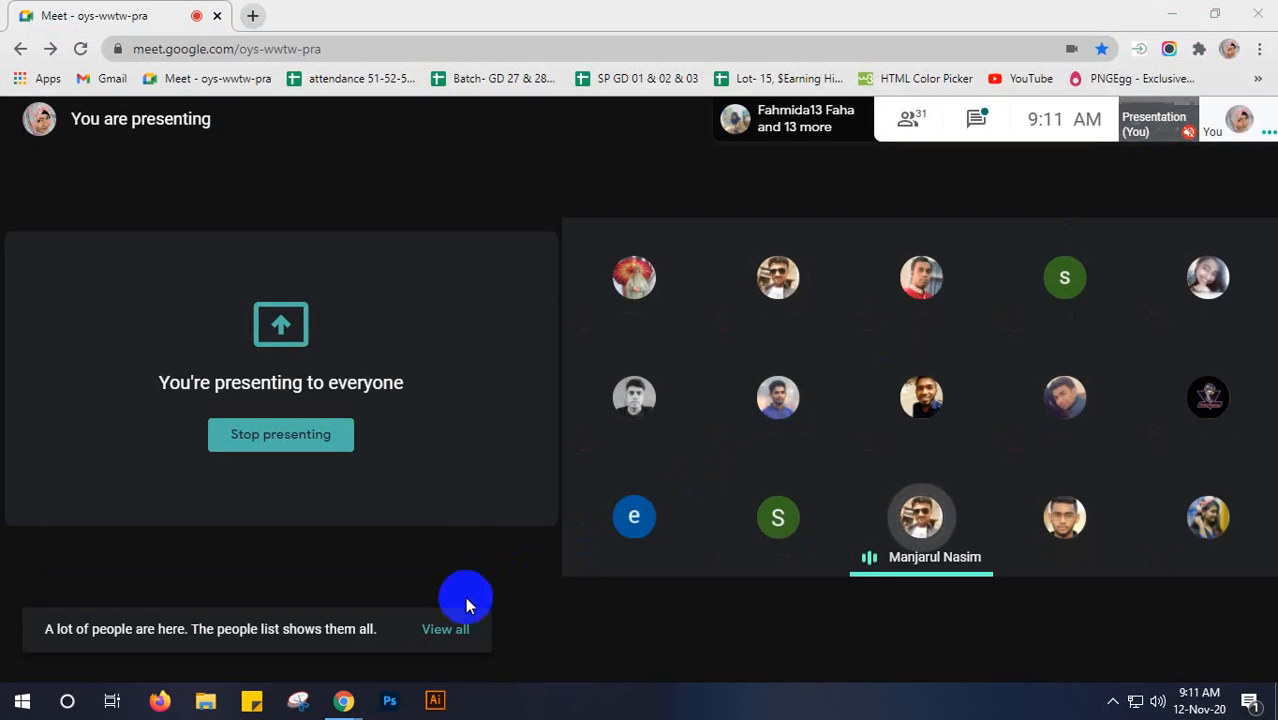
left_click(445, 638)
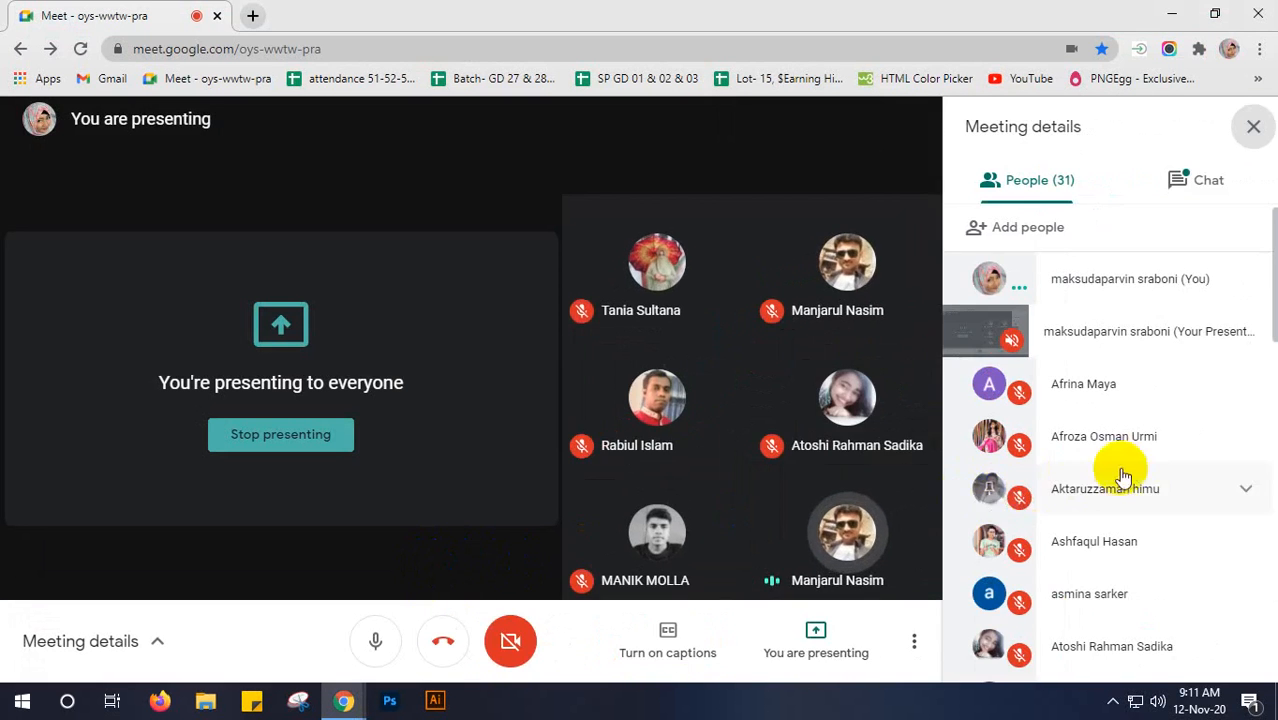
scroll(1141, 466, "down", 6)
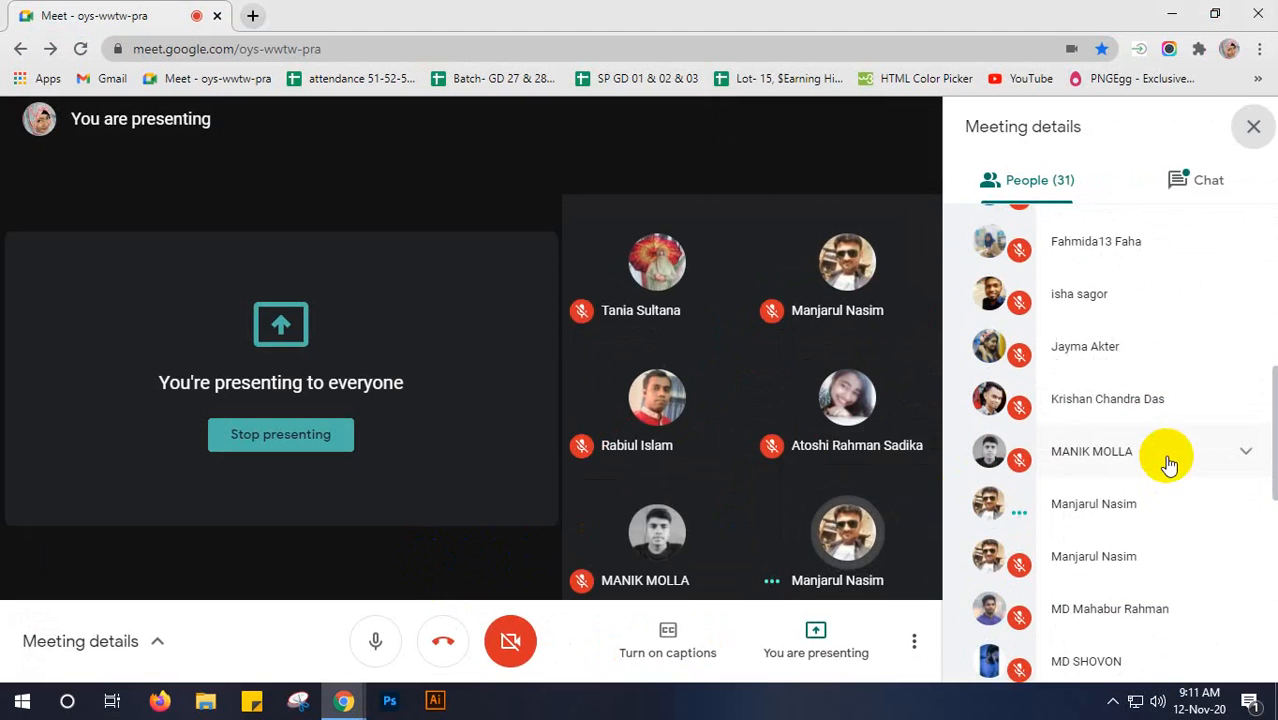
scroll(1170, 465, "down", 4)
scroll(1168, 462, "down", 3)
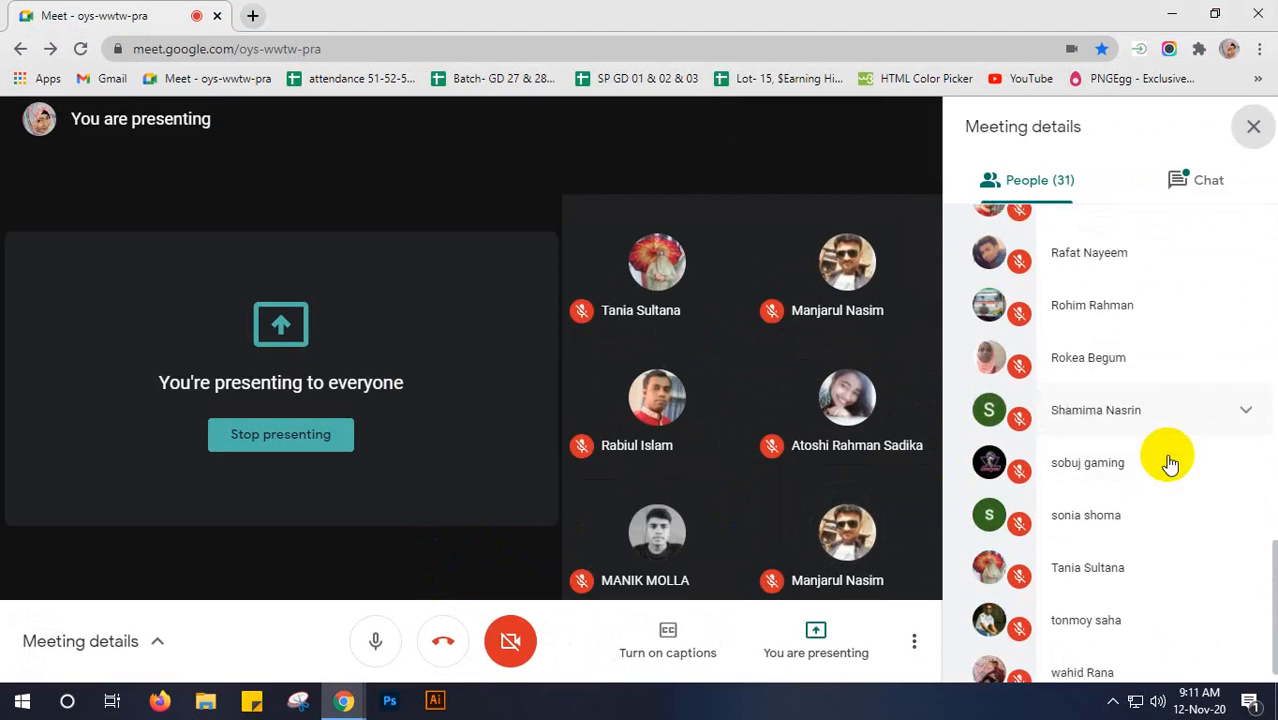
left_click(1251, 130)
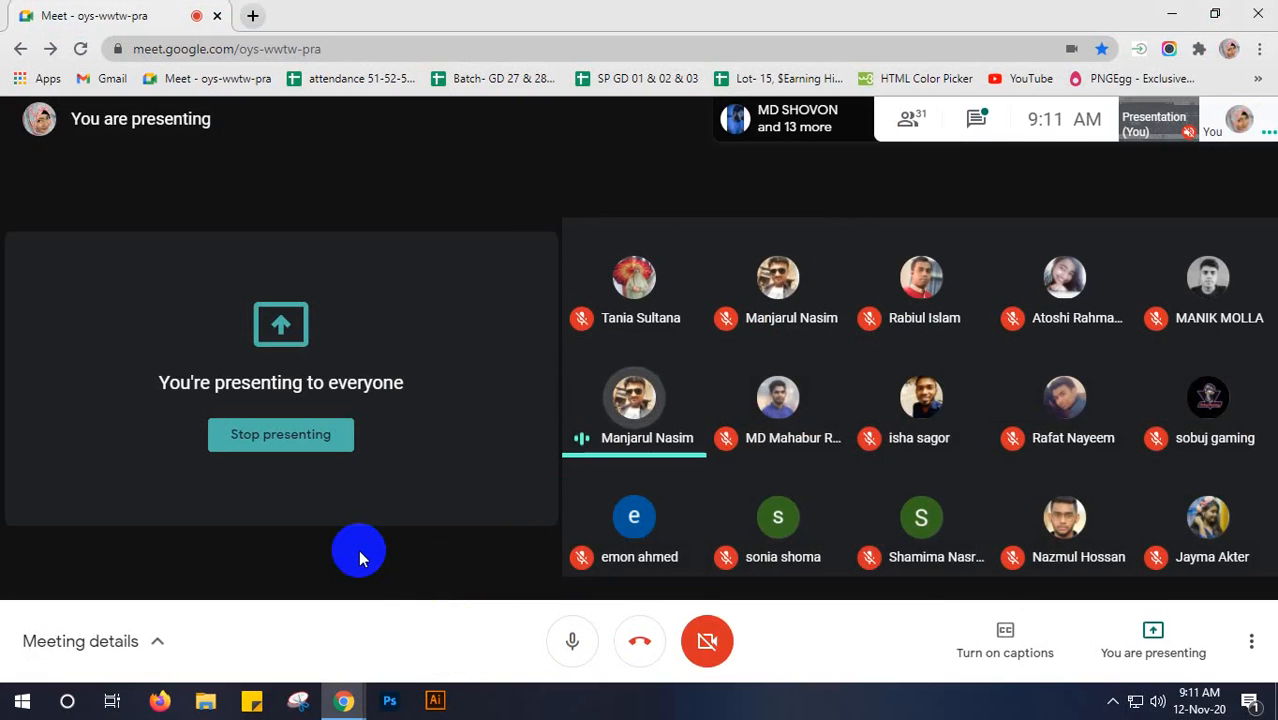
left_click(1170, 14)
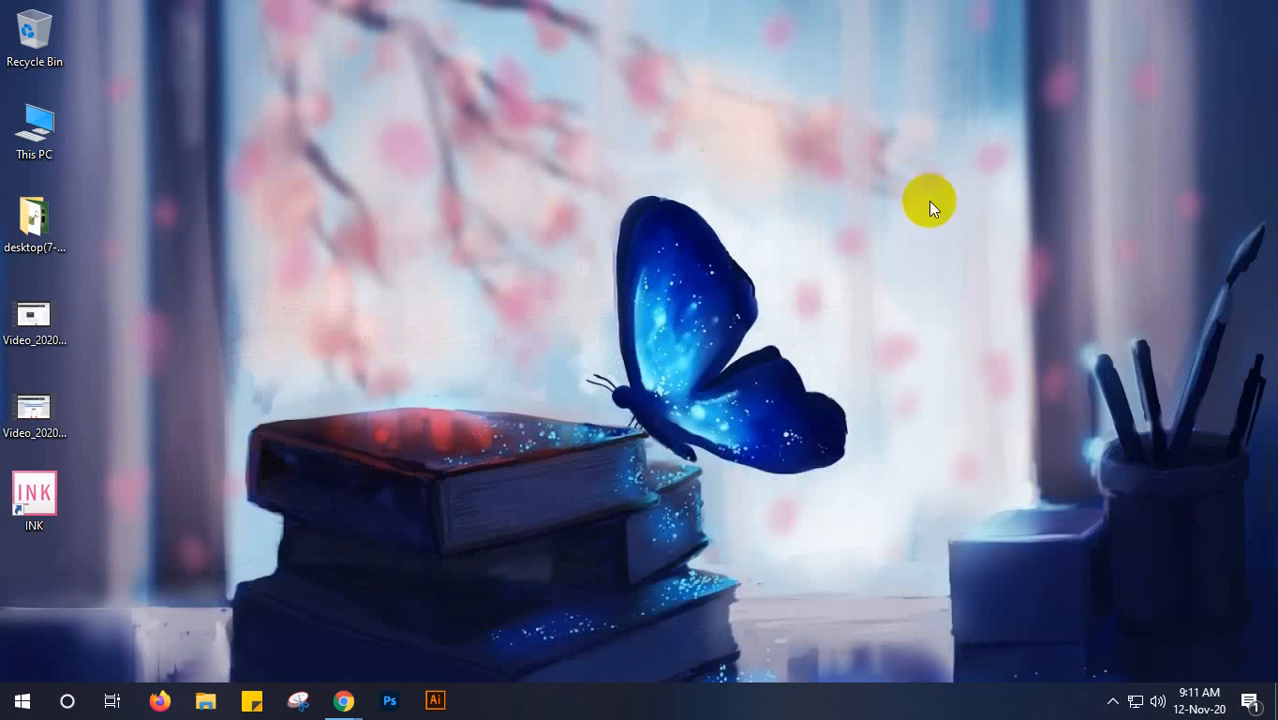
right_click(980, 234)
left_click(1026, 288)
right_click(1018, 200)
left_click(1052, 255)
right_click(1035, 184)
left_click(1103, 242)
right_click(1022, 169)
left_click(1084, 235)
mouse_move(340, 698)
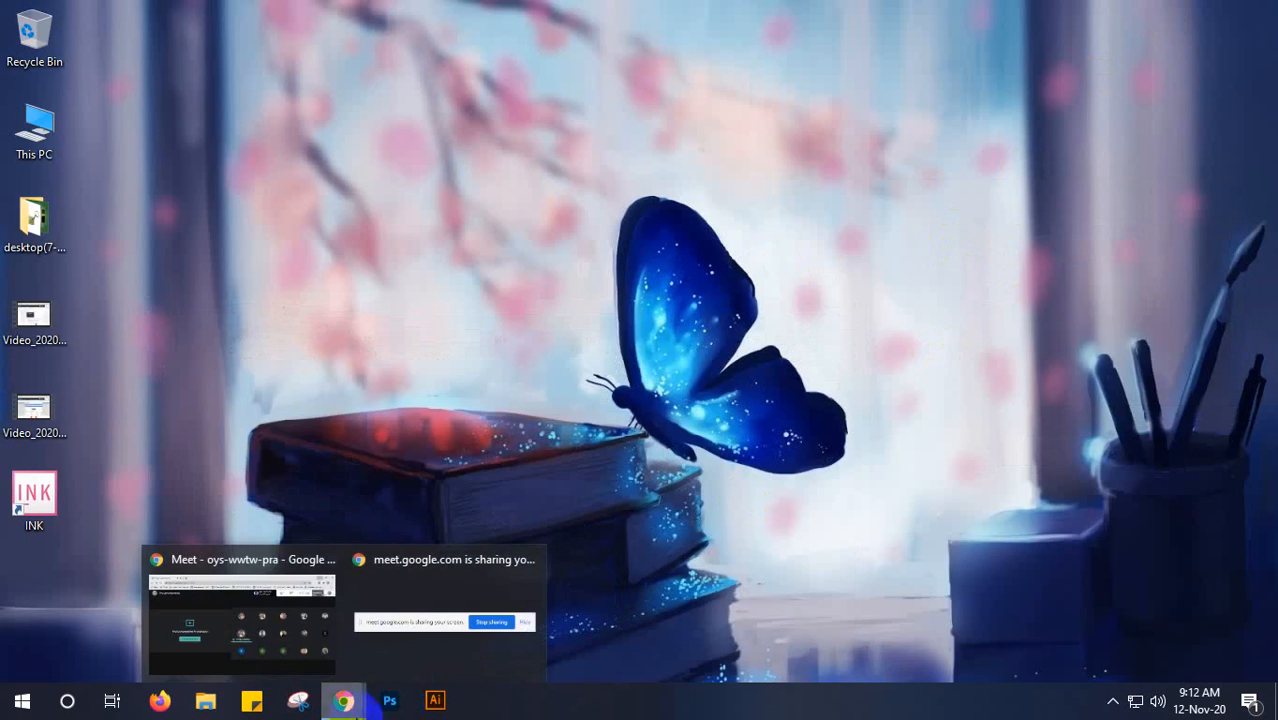
left_click(278, 641)
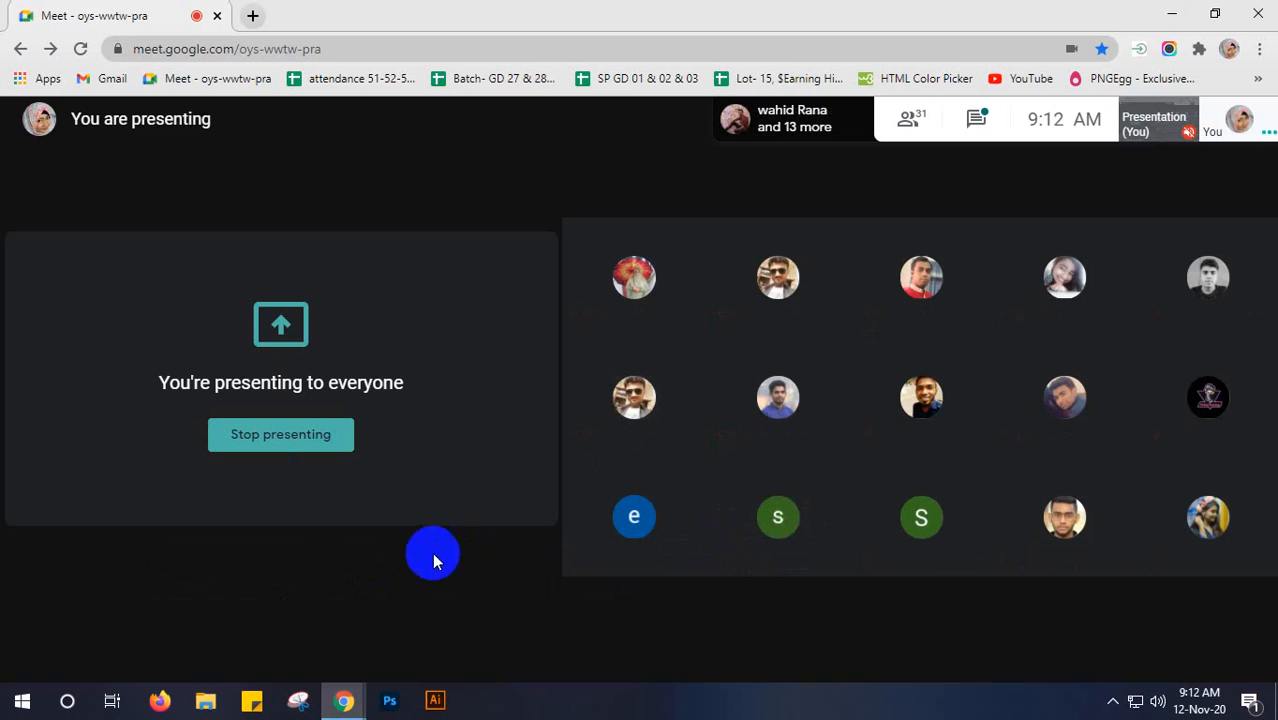
- Stop presenting the screen in the meeting and launch Photoshop
left_click(258, 446)
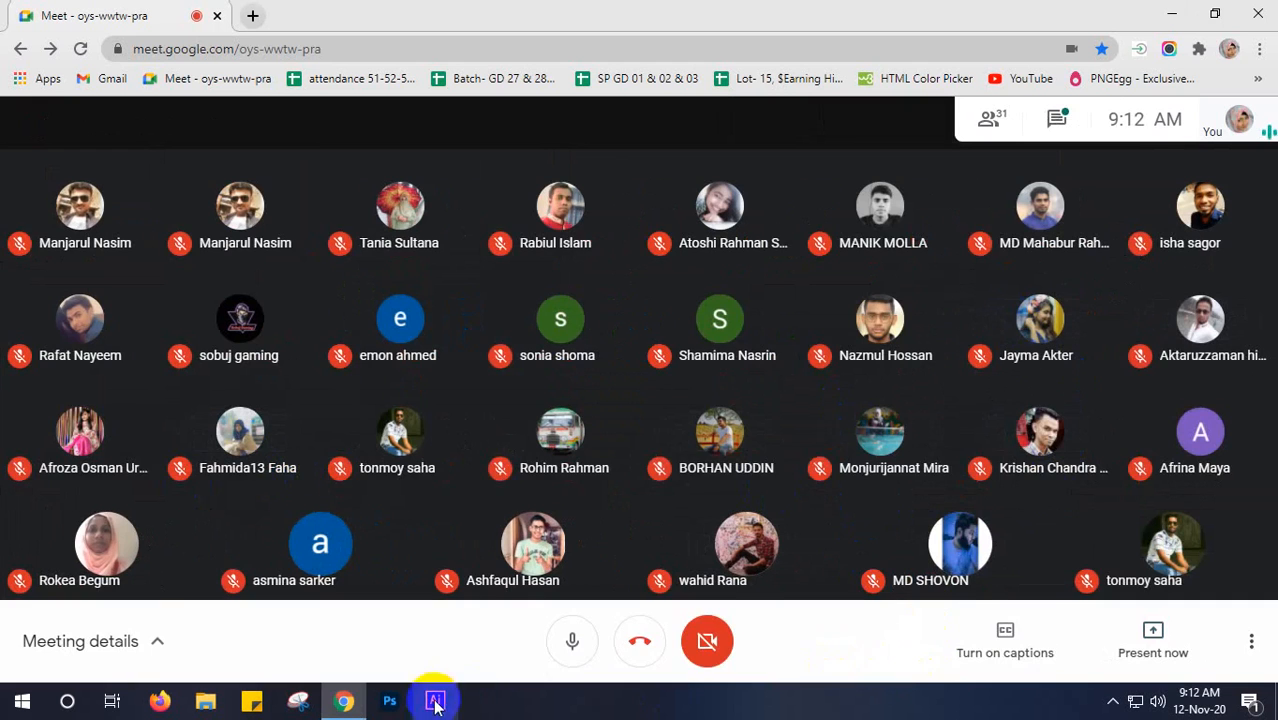
left_click(385, 713)
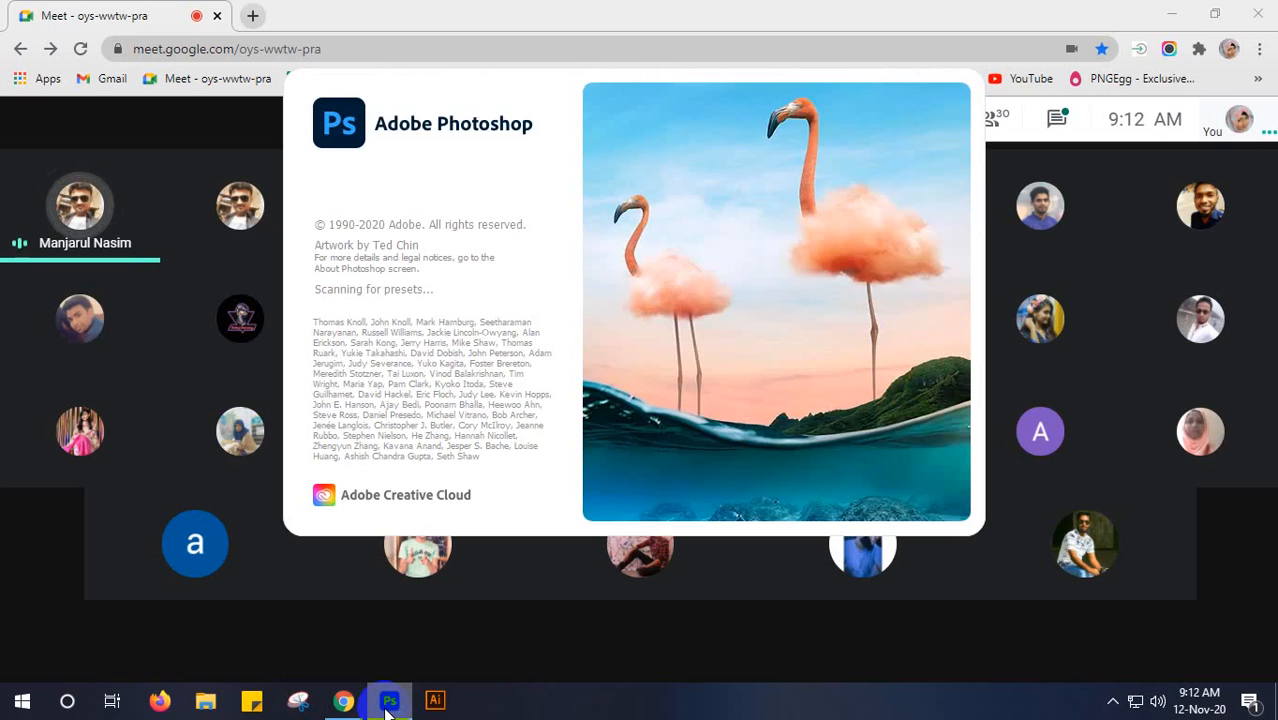
- Pin the participant's shared presentation in the Google Meet call and minimize the Photoshop window
left_click(829, 24)
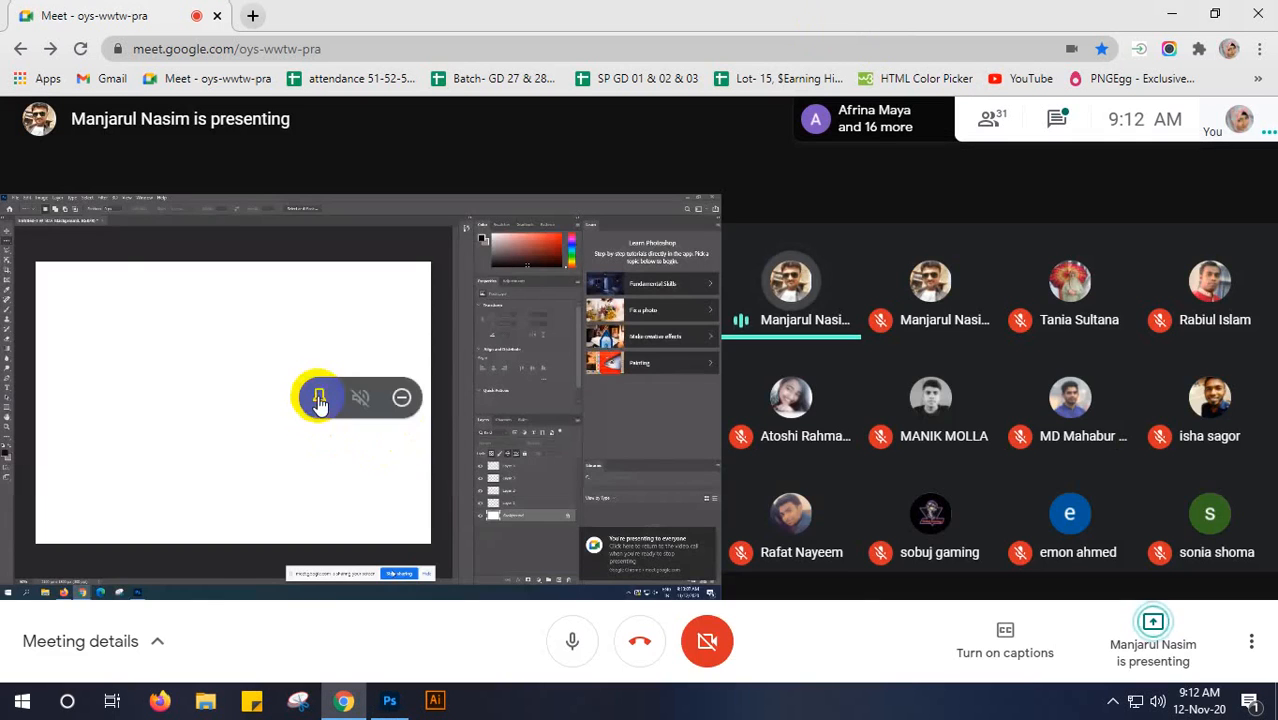
left_click(321, 399)
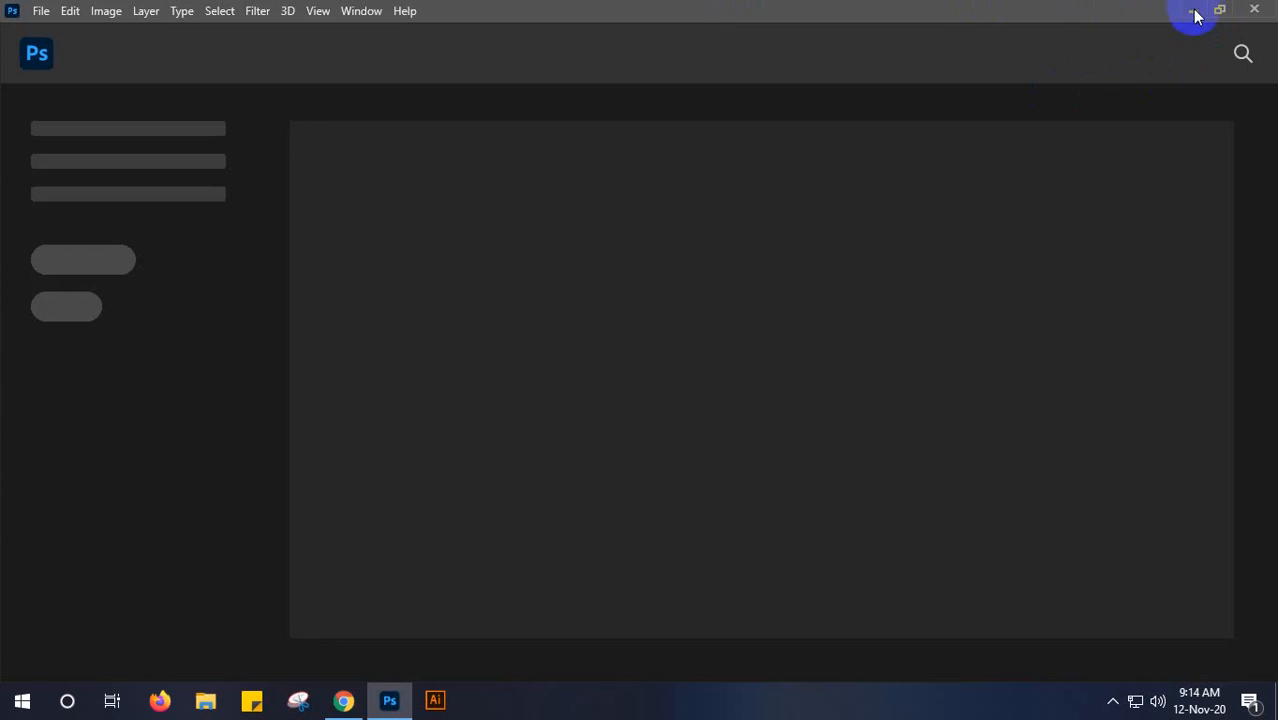
left_click(1192, 12)
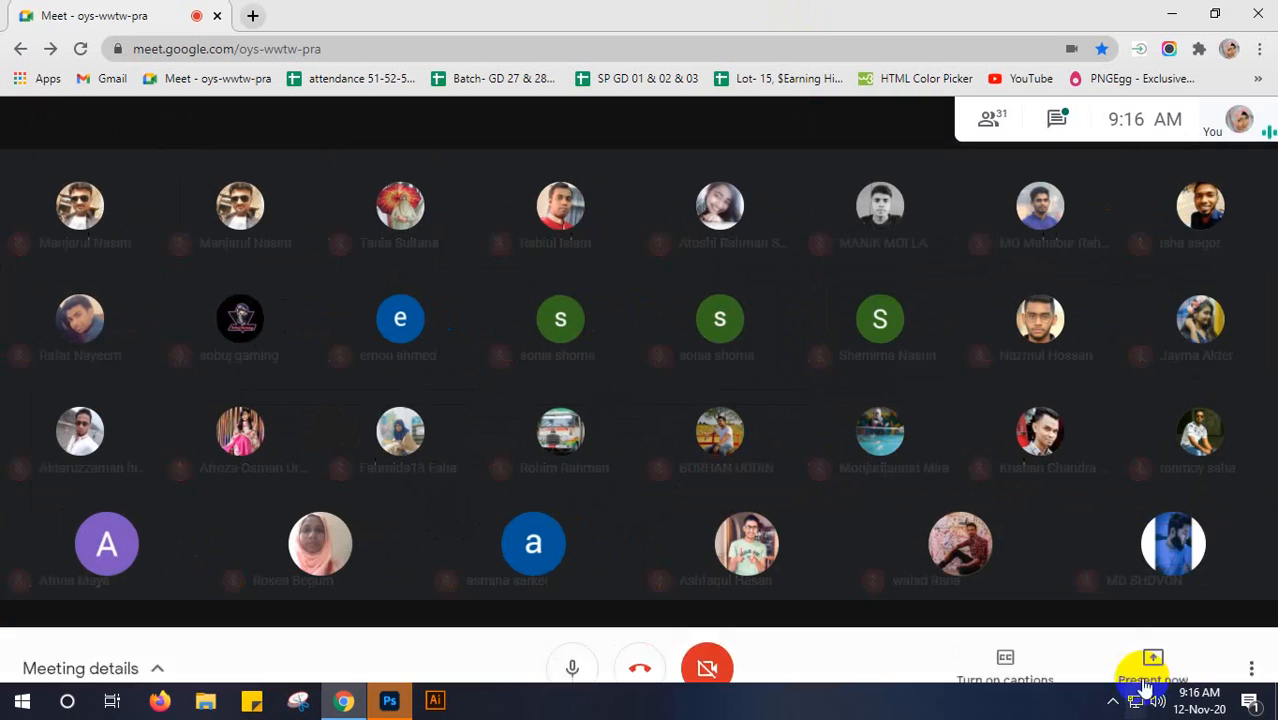
- Present the entire screen in the meeting and hide the screen-sharing notice
left_click(1165, 655)
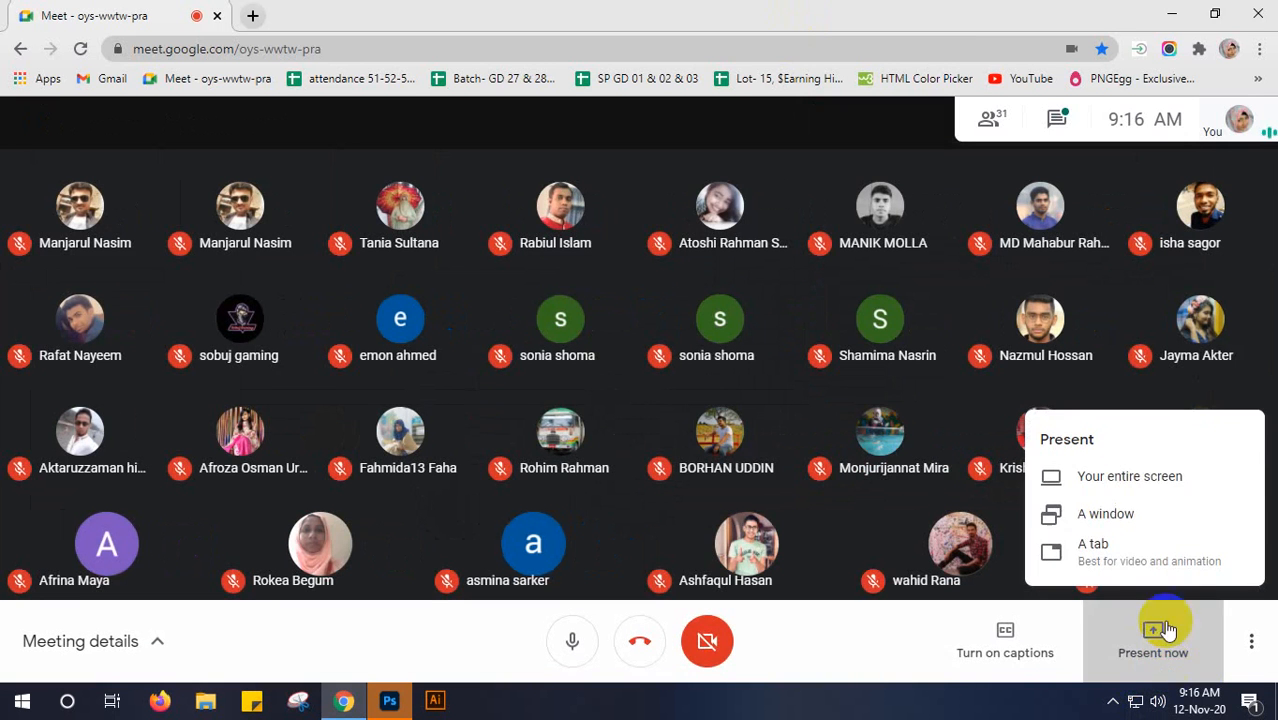
left_click(1140, 479)
left_click(807, 452)
left_click(810, 655)
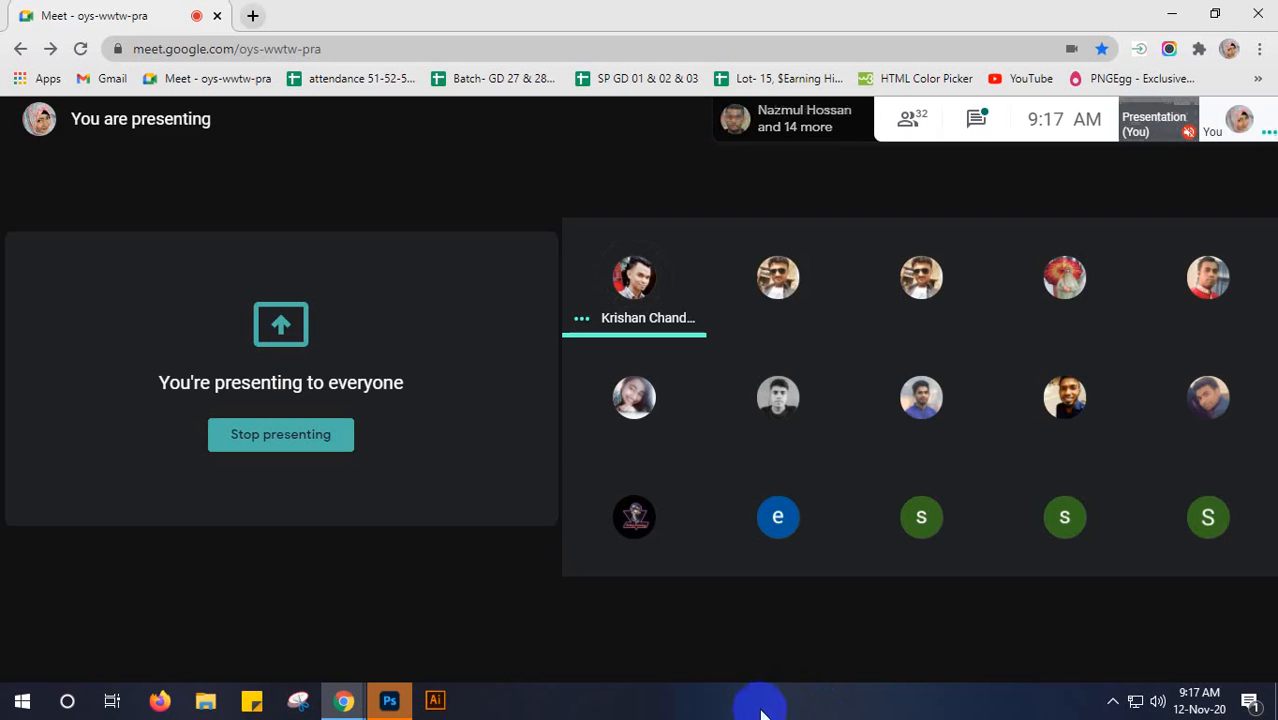
- Bring up Photoshop briefly, then return to the Google Meet call and pin the presenting participant's shared screen
left_click(390, 700)
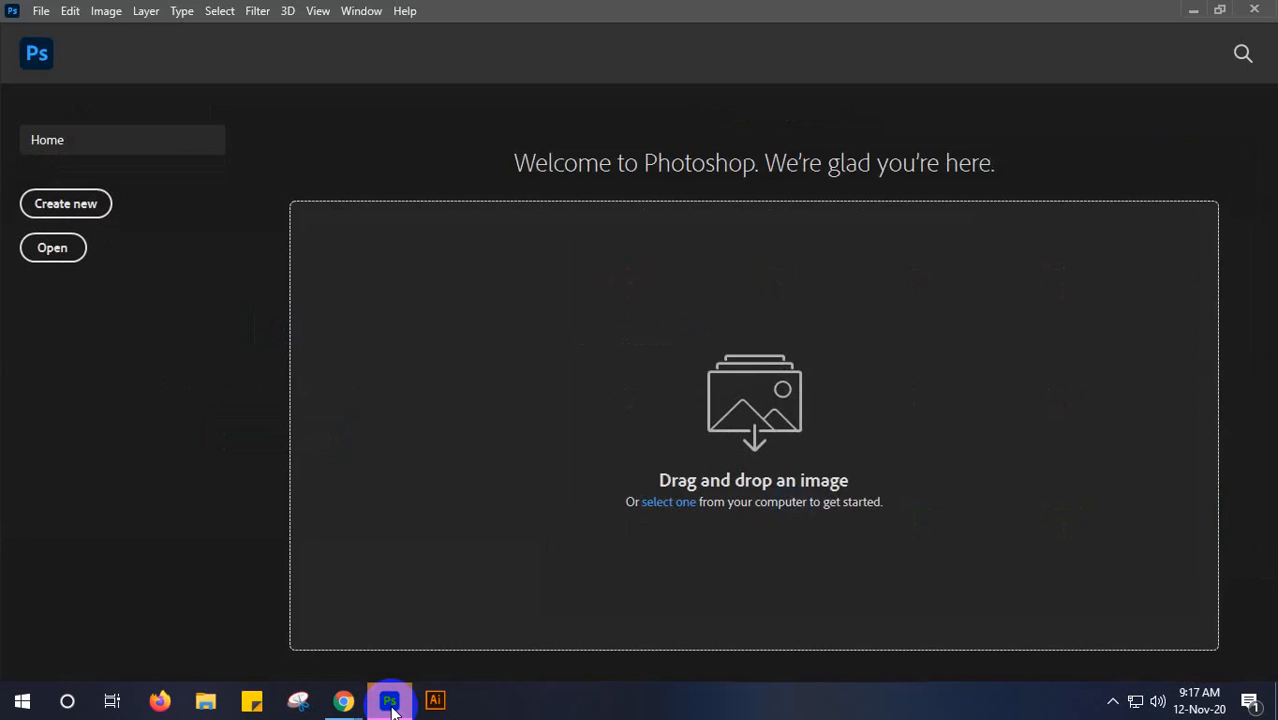
left_click(1194, 18)
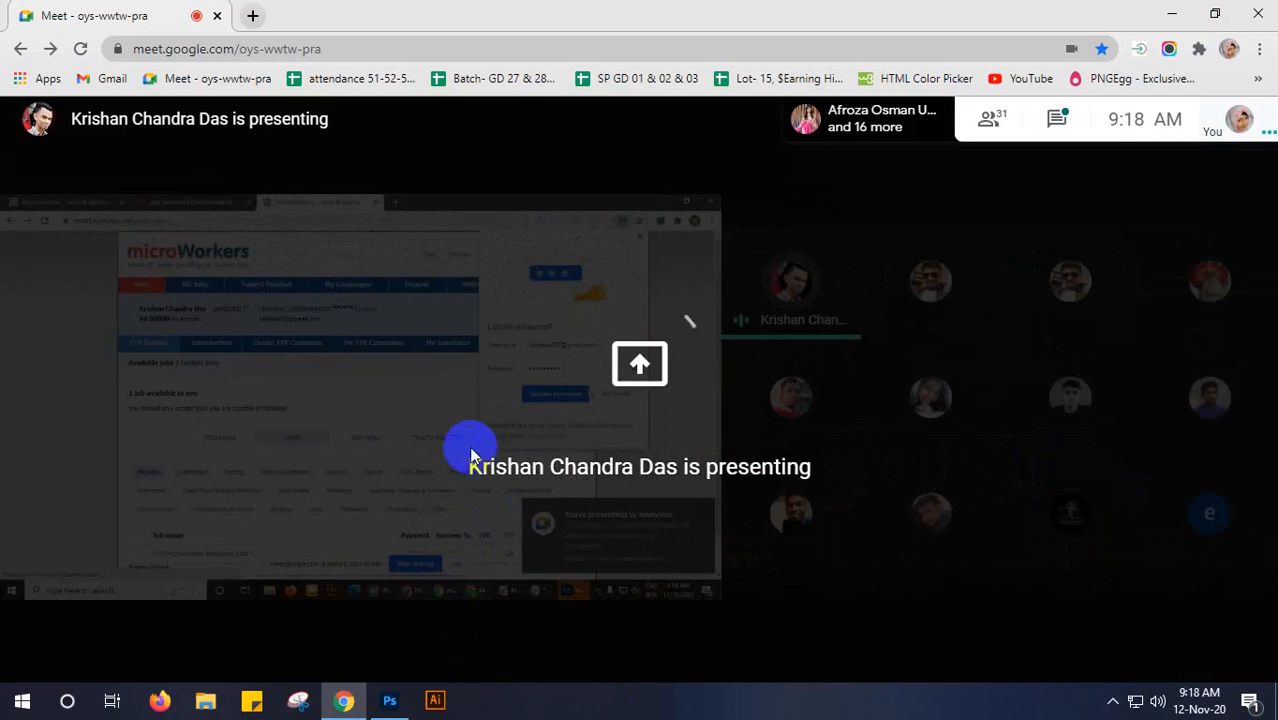
mouse_move(443, 410)
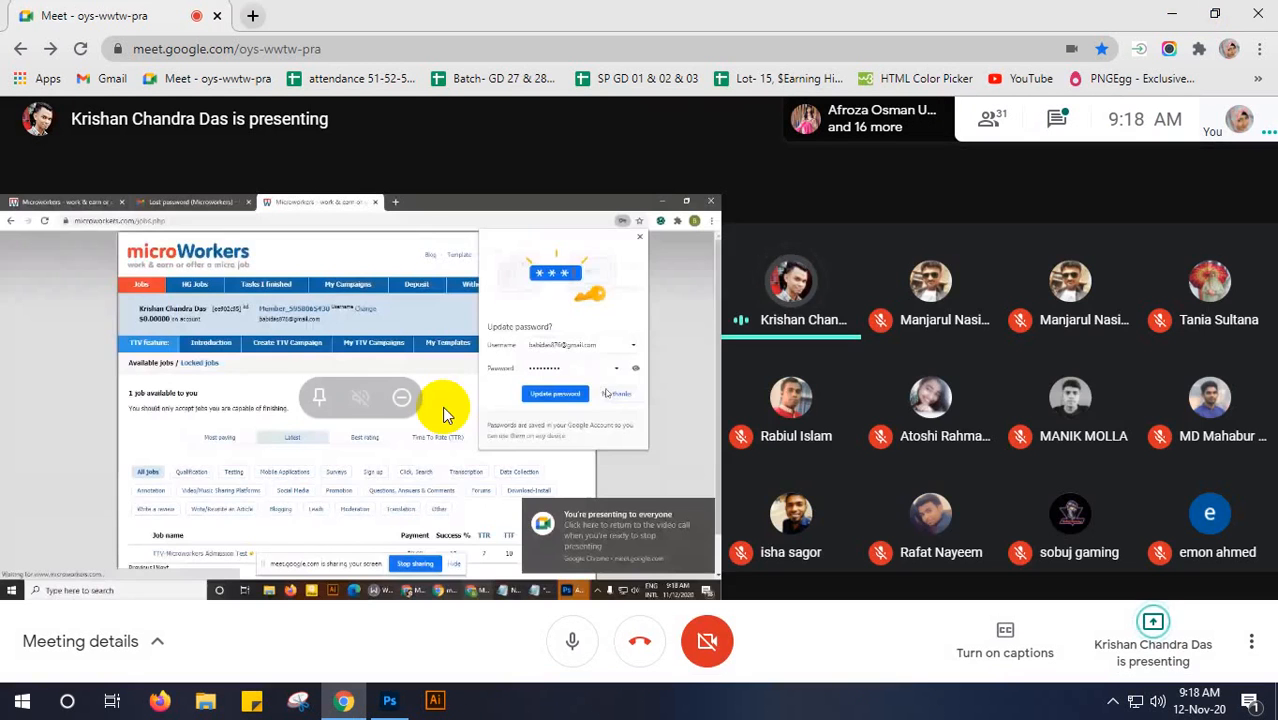
left_click(317, 405)
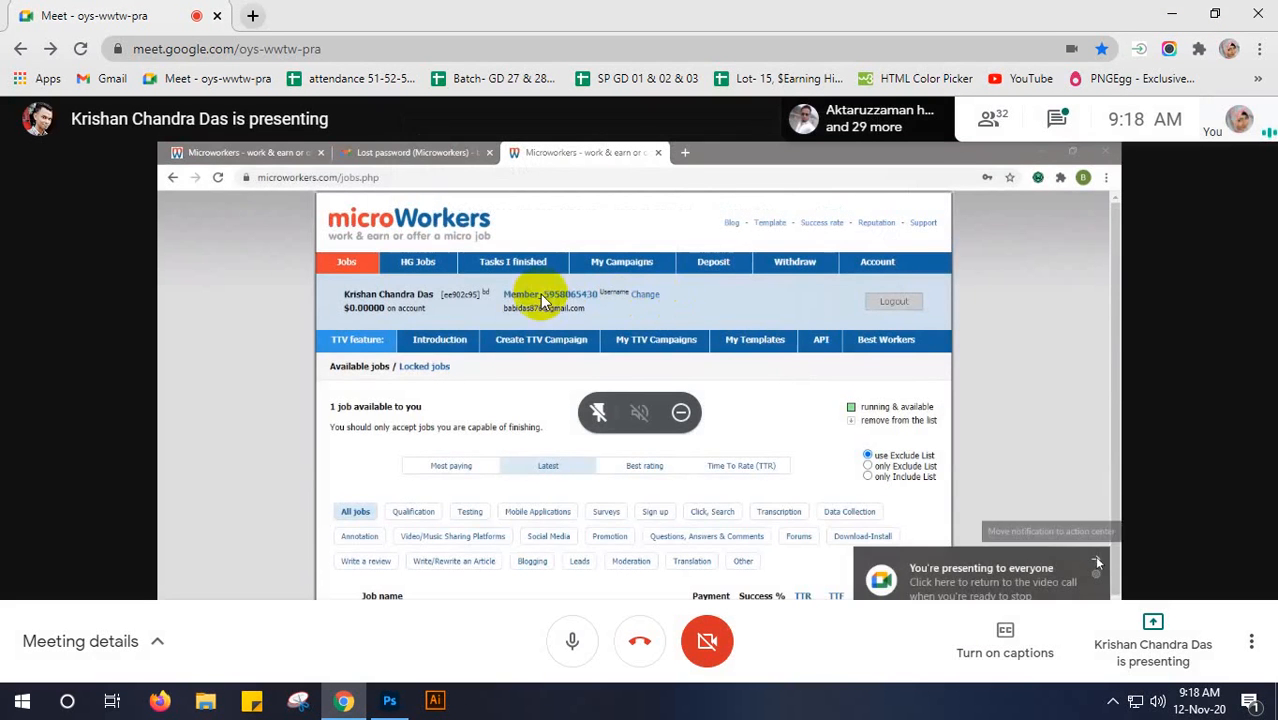
left_click(1096, 561)
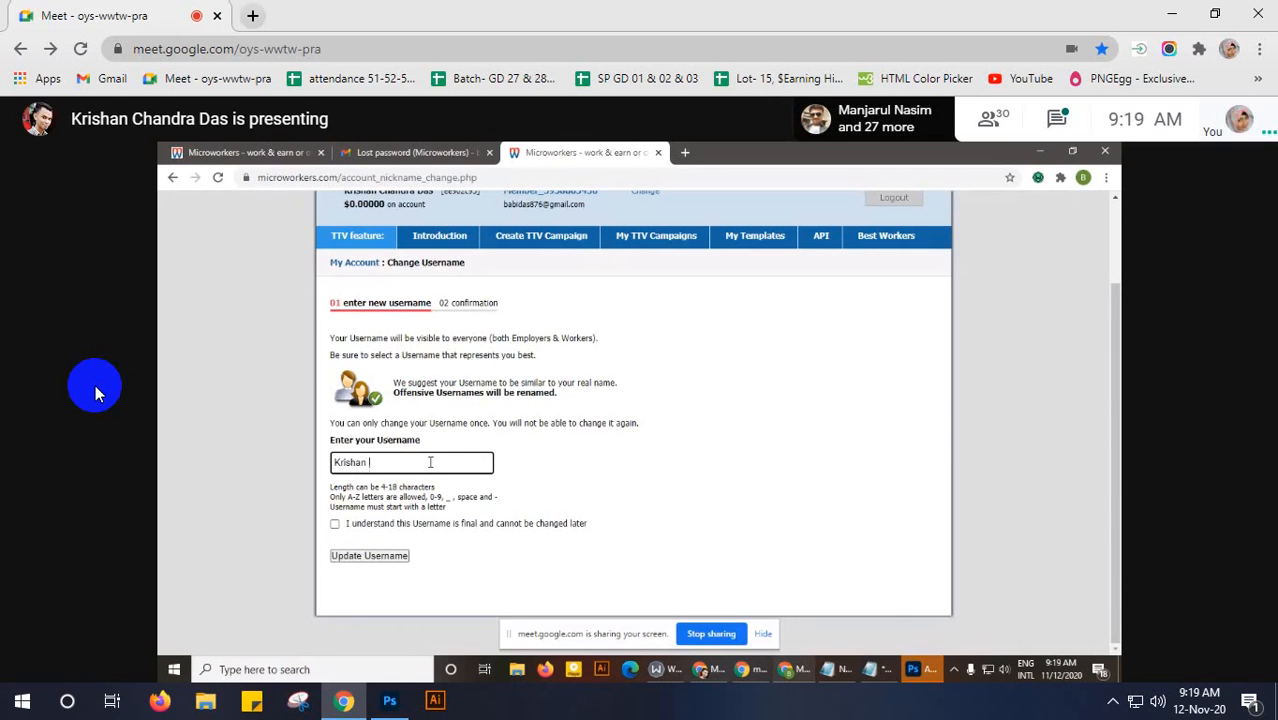
type("Das")
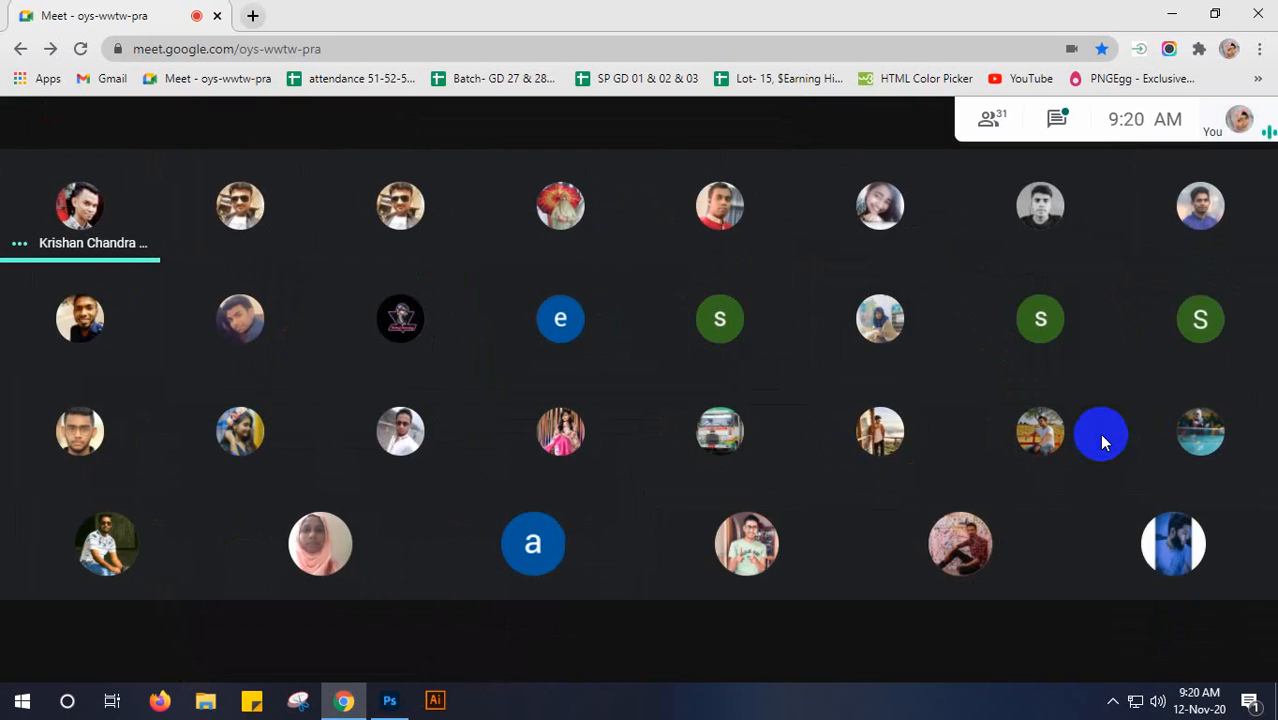
- Share the entire screen with the meeting again and hide the sharing notice
left_click(1160, 658)
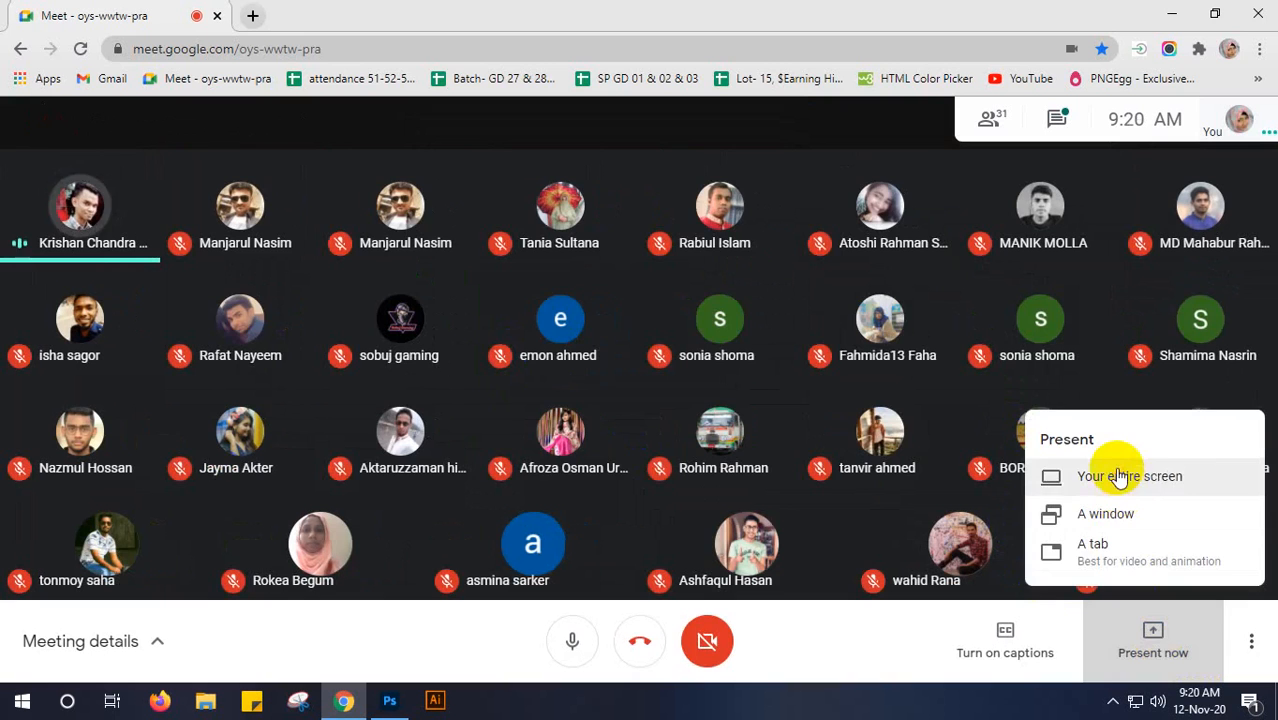
left_click(1050, 478)
left_click(515, 242)
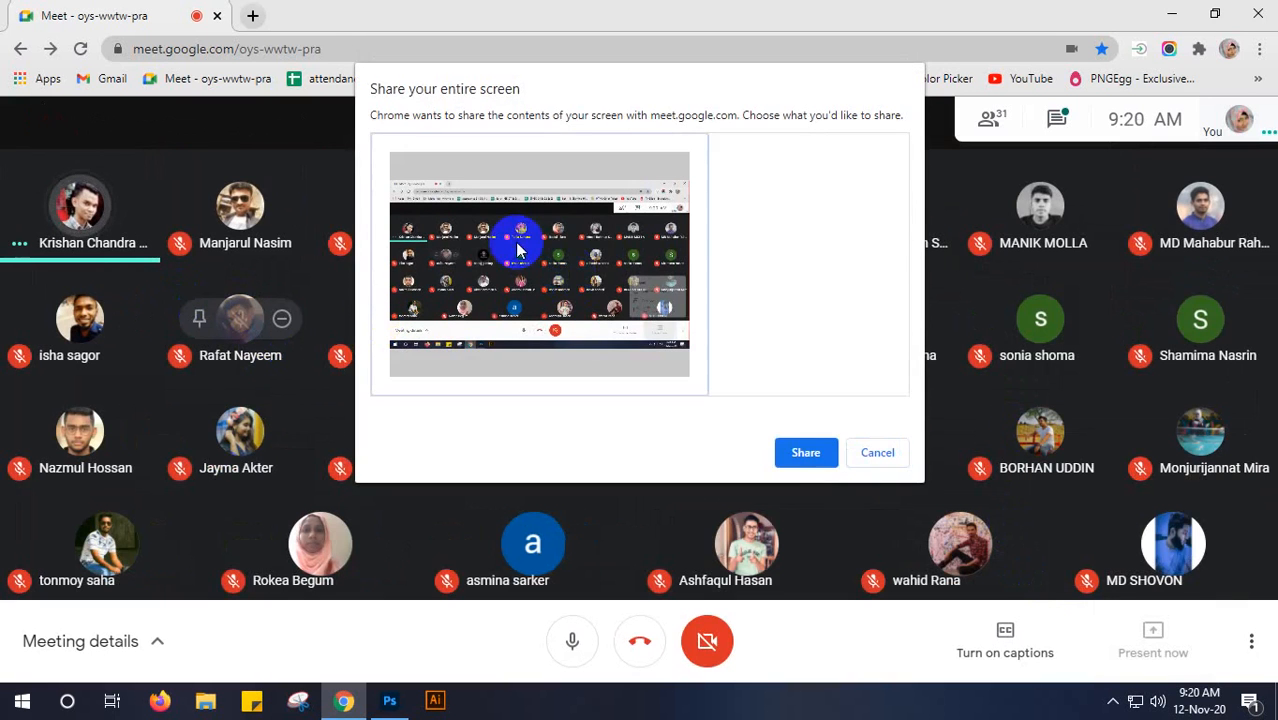
left_click(802, 452)
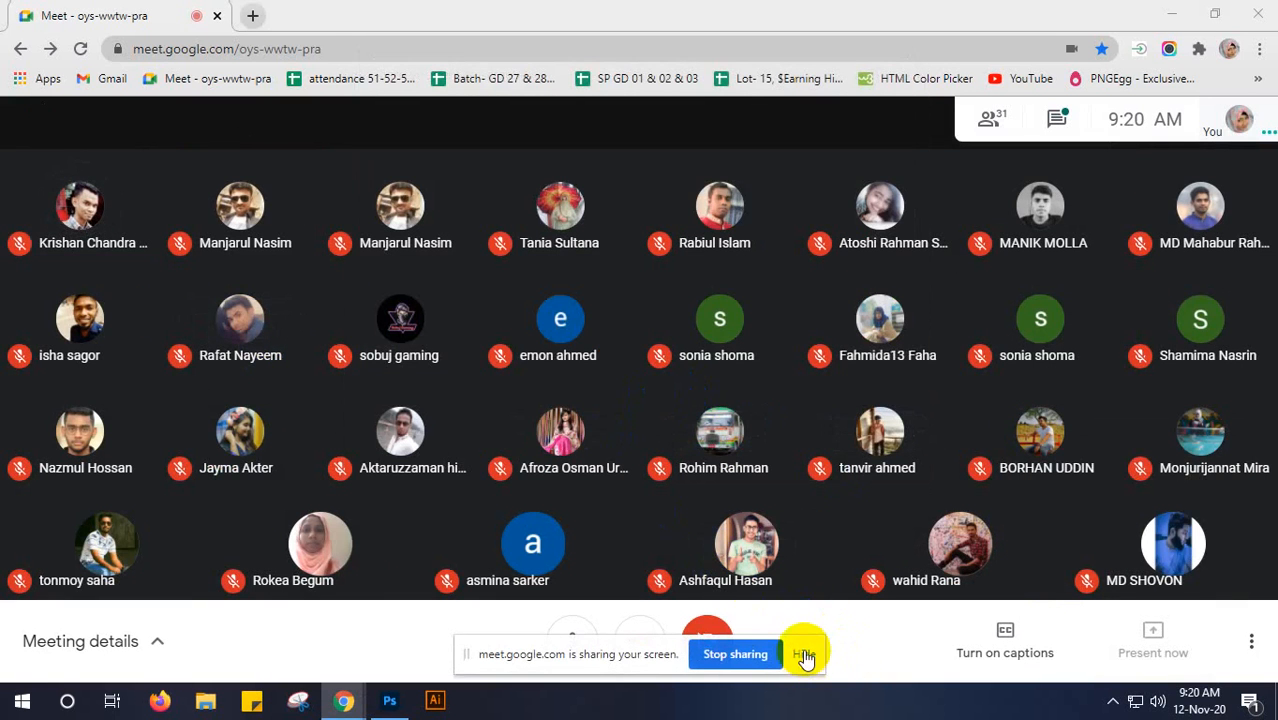
left_click(806, 653)
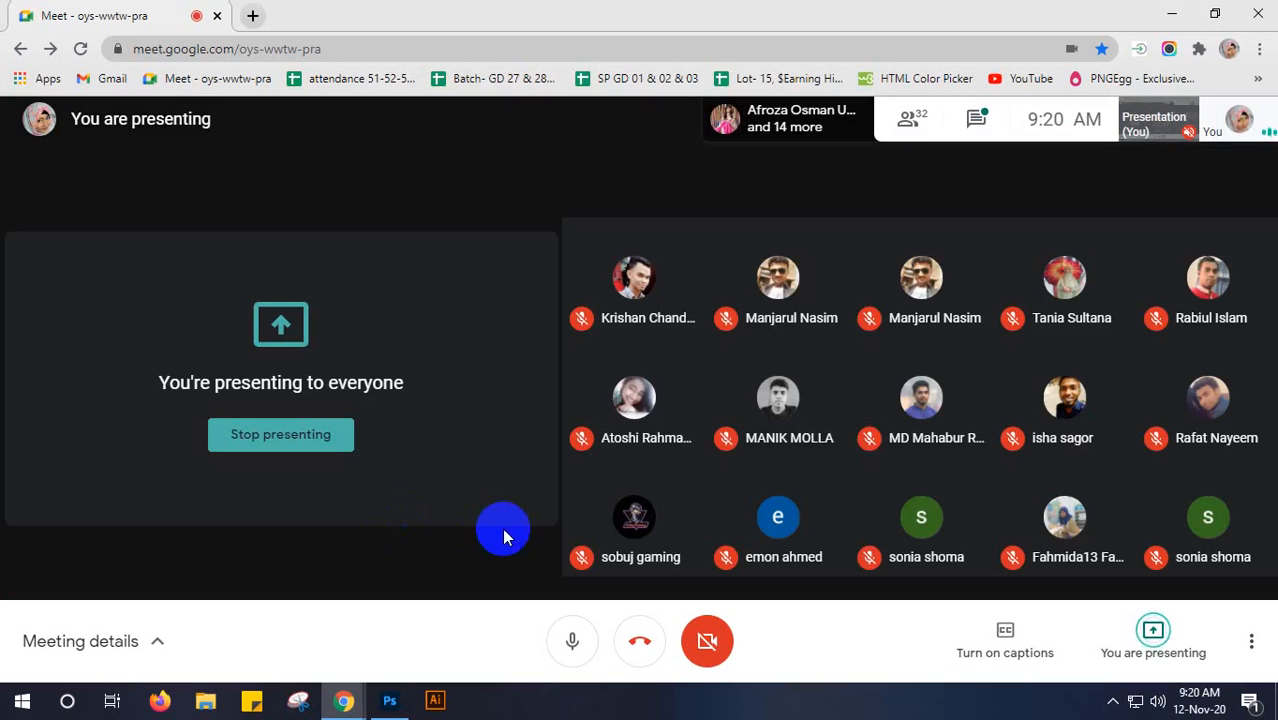
- Switch to Photoshop and start a new document named "class 7"
left_click(389, 700)
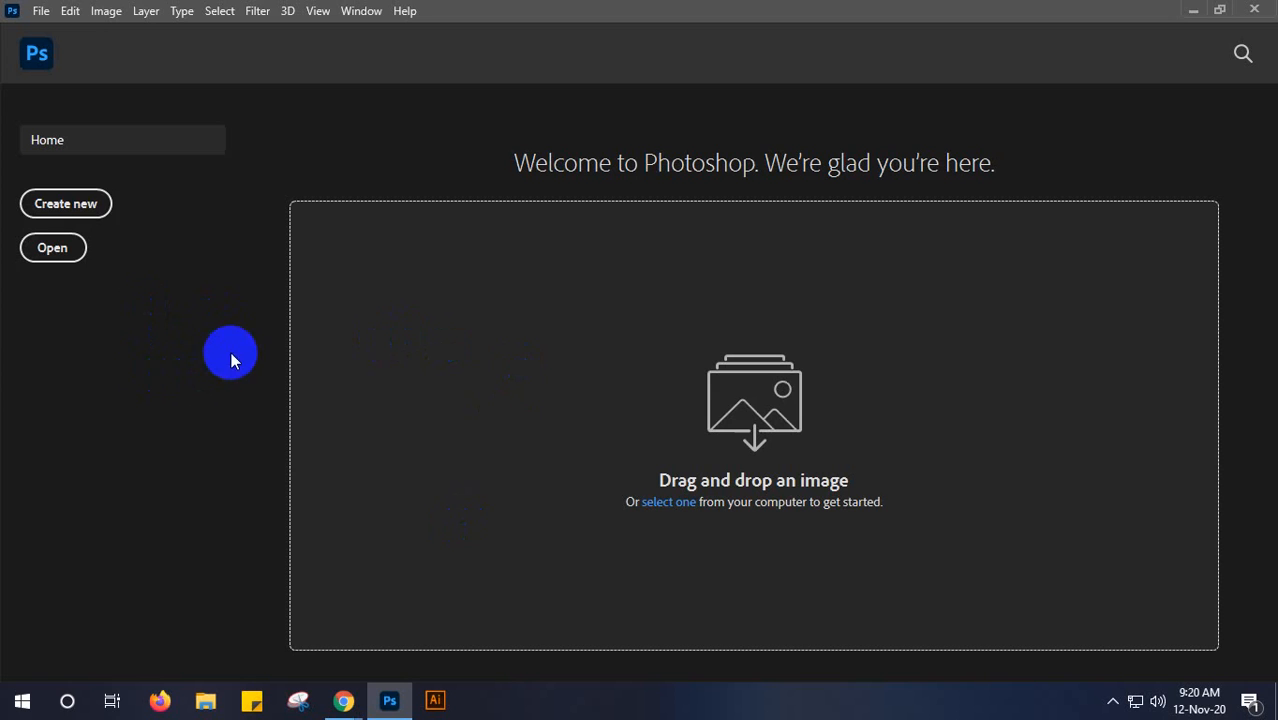
left_click(97, 203)
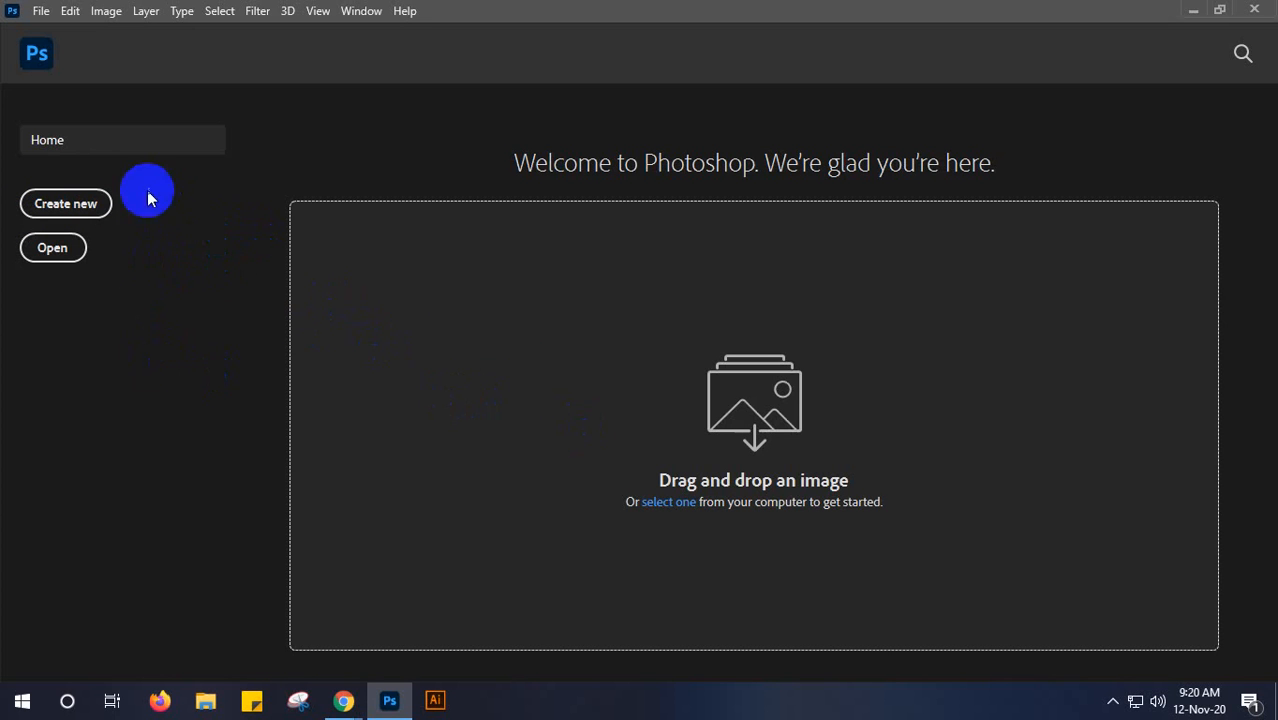
left_click(57, 204)
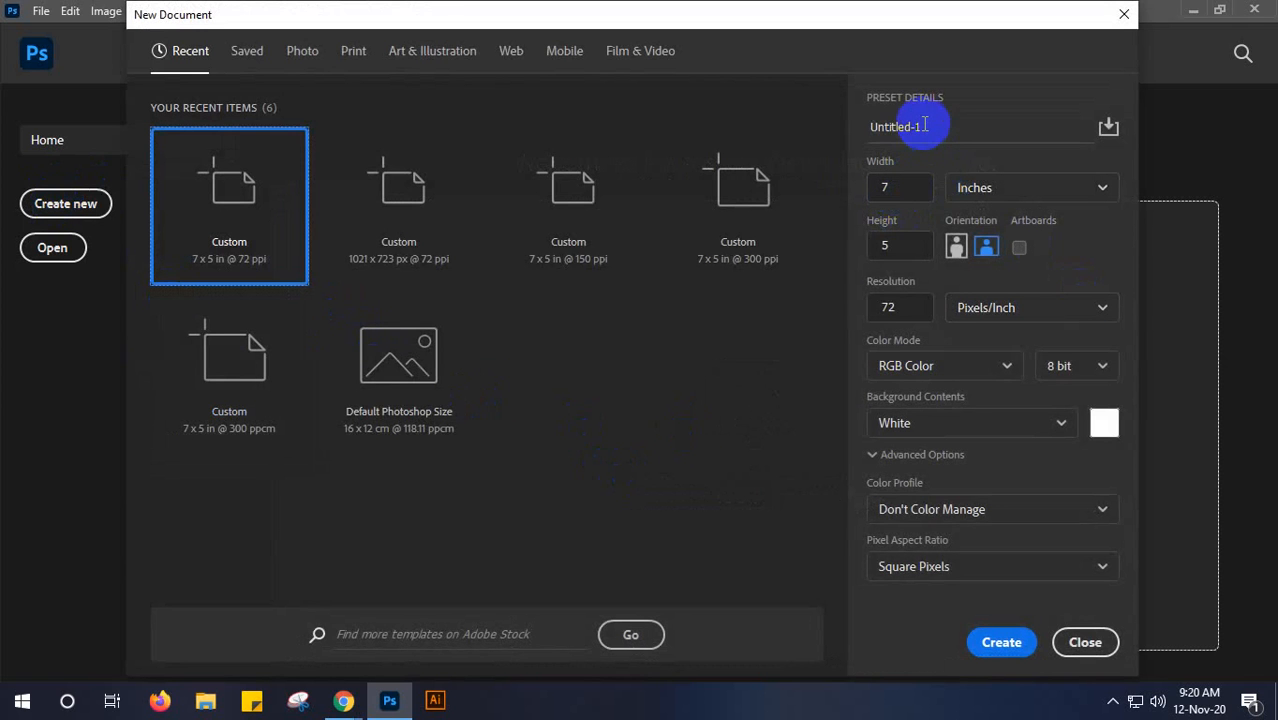
left_click_drag(924, 126, 868, 134)
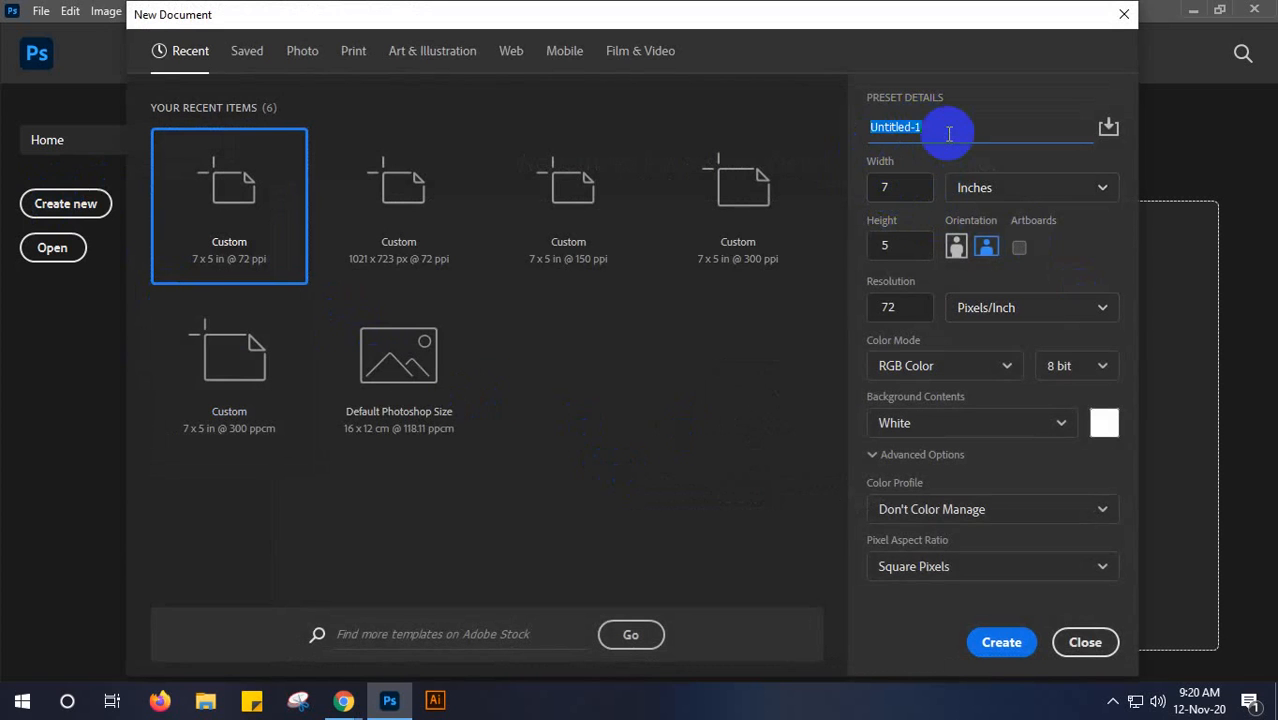
type("class 7")
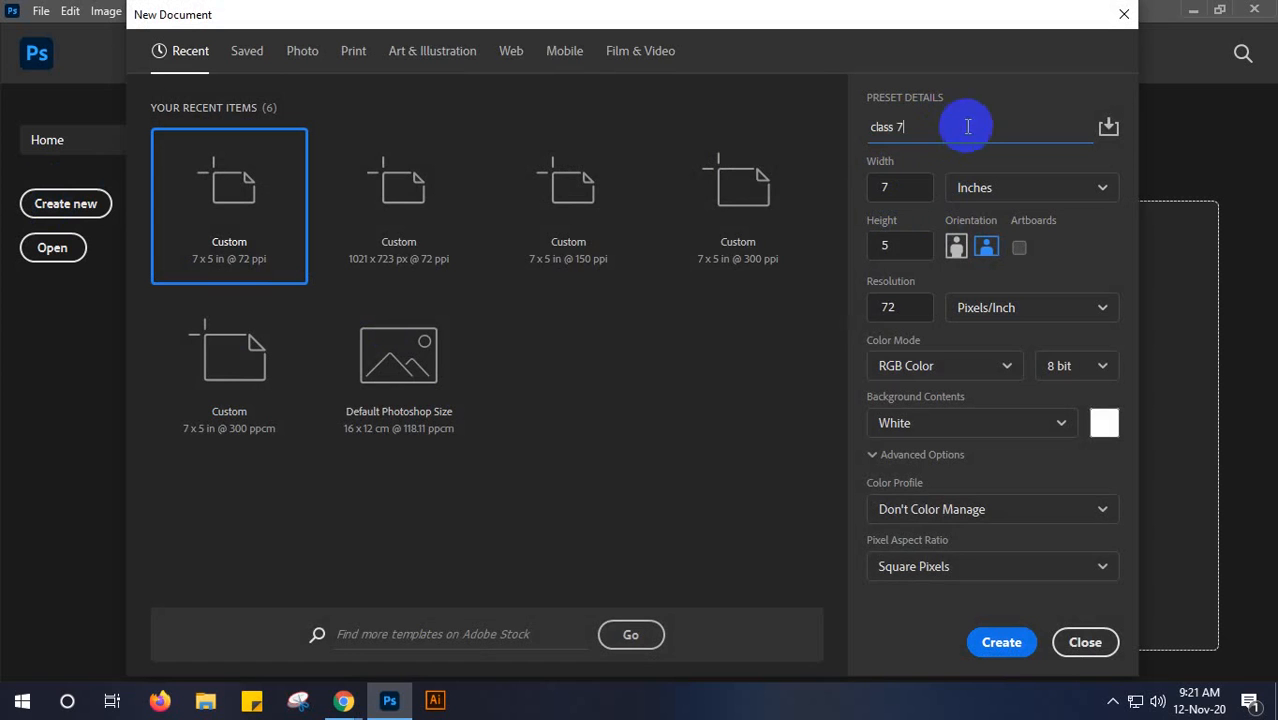
- Set the resolution to 300 pixels/inch and create the 7 x 5 inch RGB document with a white background
left_click(892, 188)
left_click(880, 244)
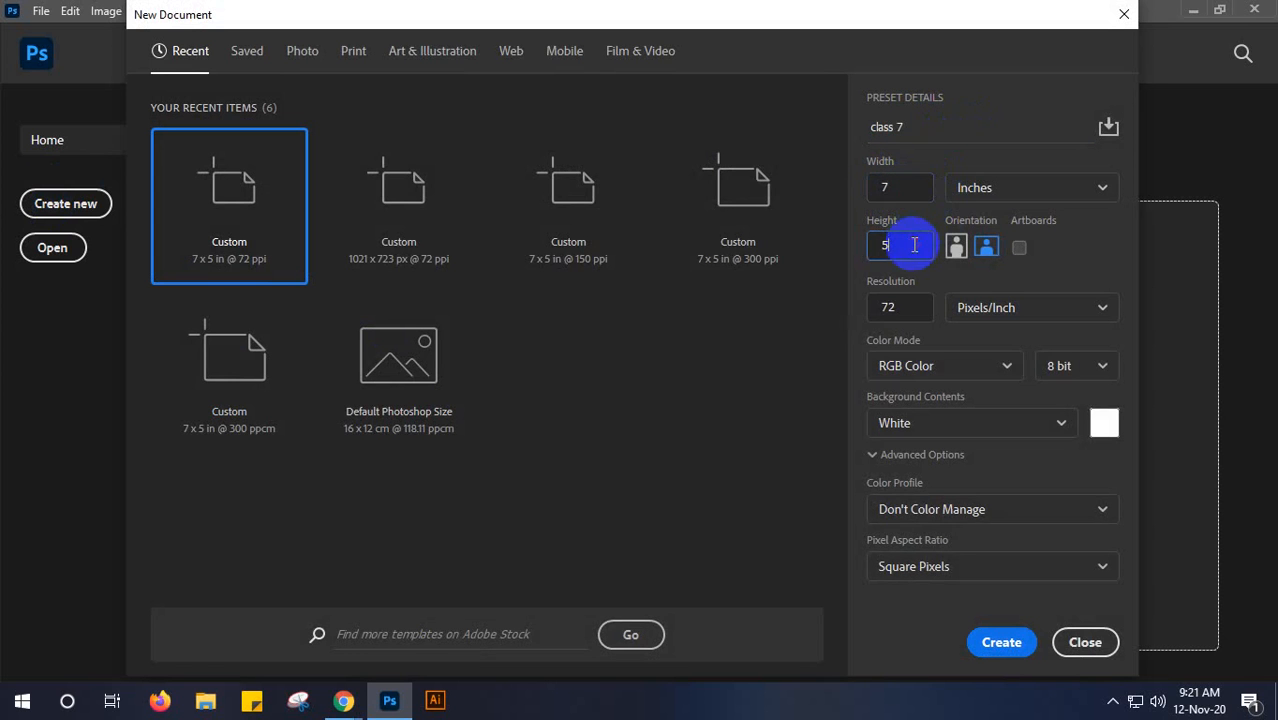
double_click(886, 306)
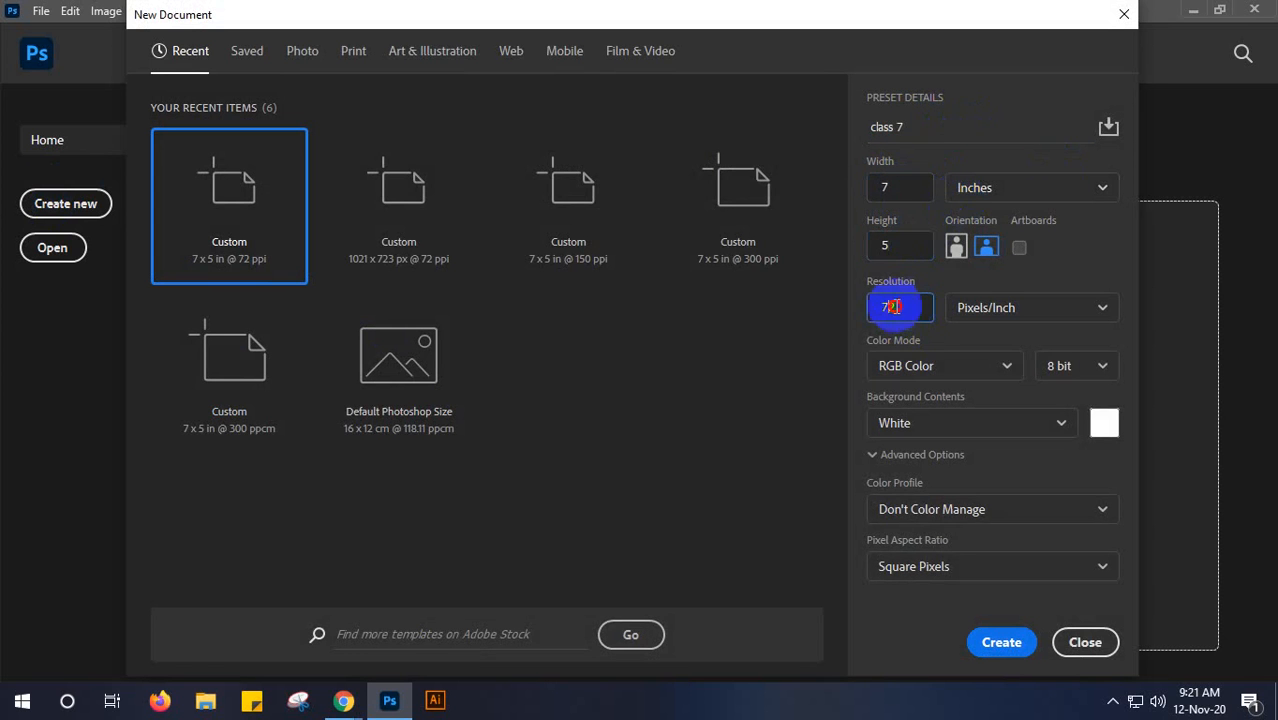
type("300")
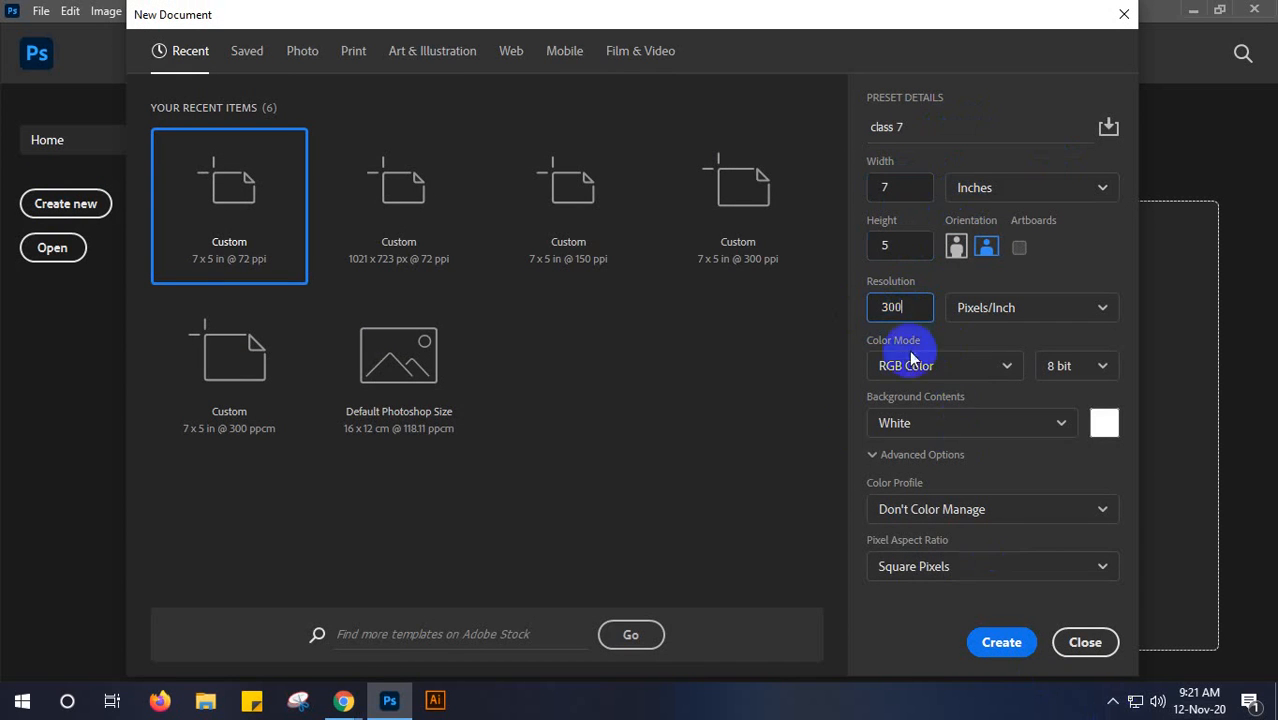
left_click(1000, 642)
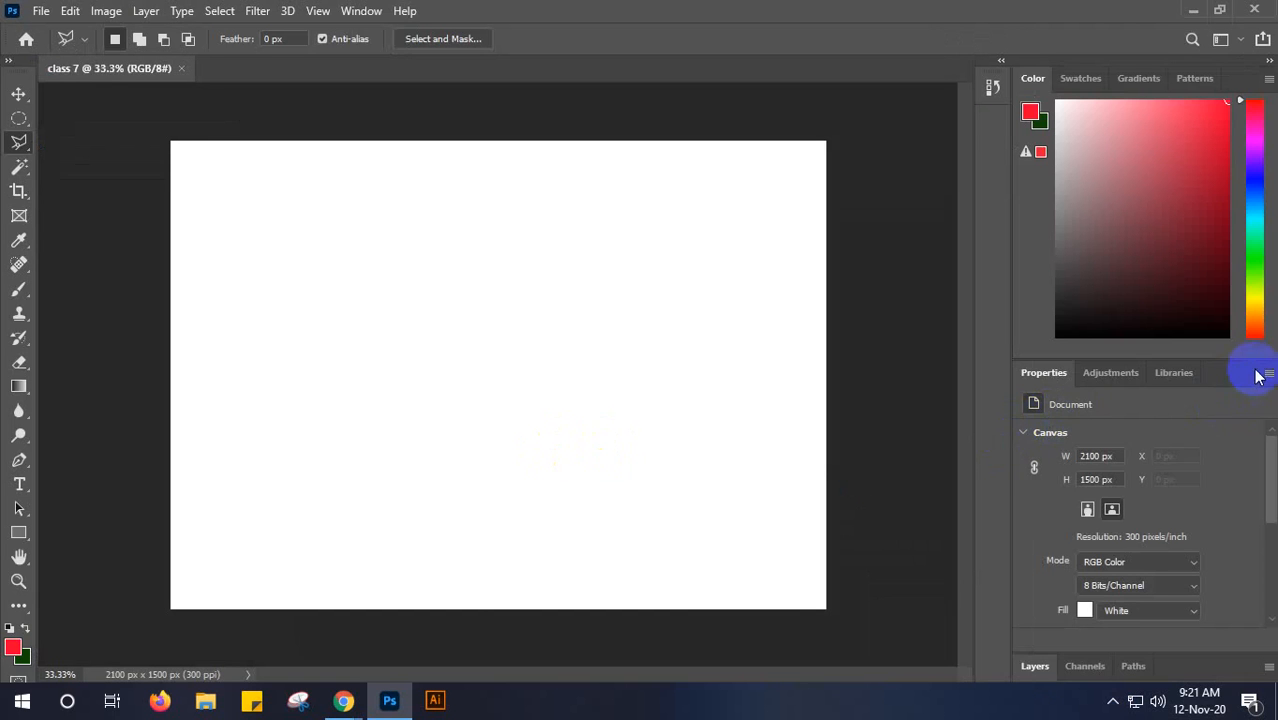
- Close the Properties and Color panel groups and expand the Layers panel to show the document's layers
left_click(1268, 372)
left_click(1229, 403)
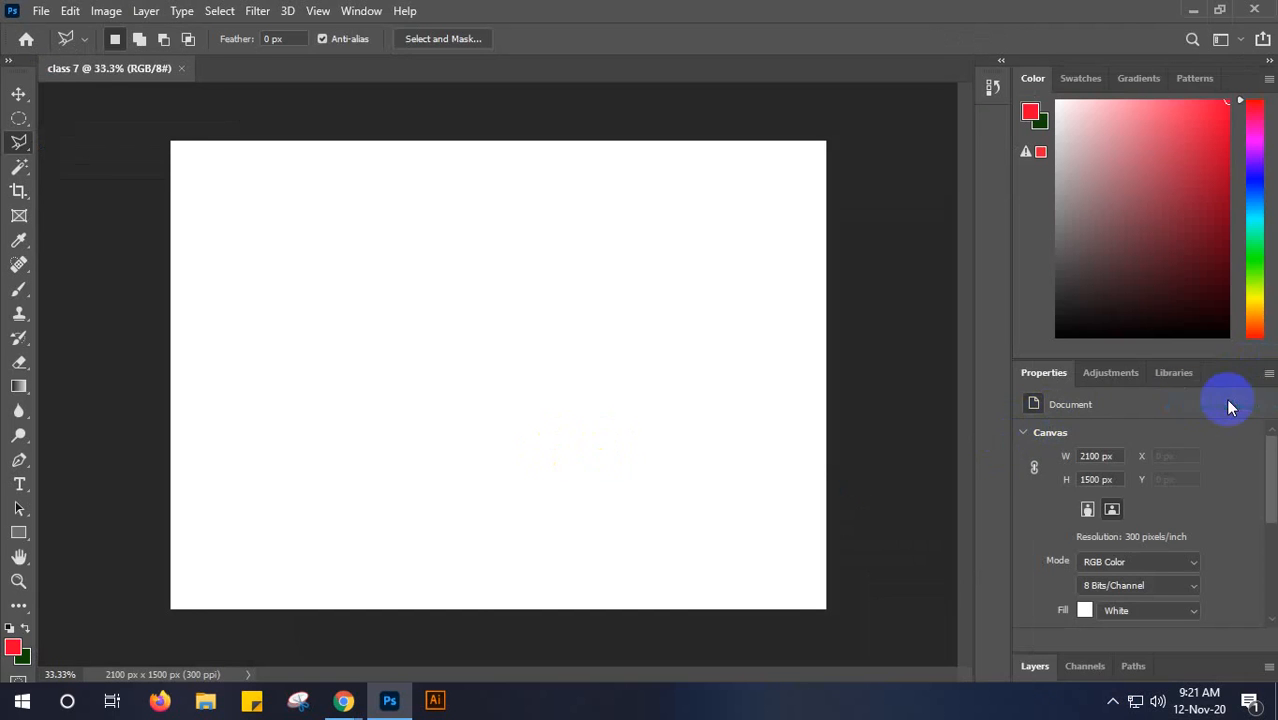
left_click(1268, 78)
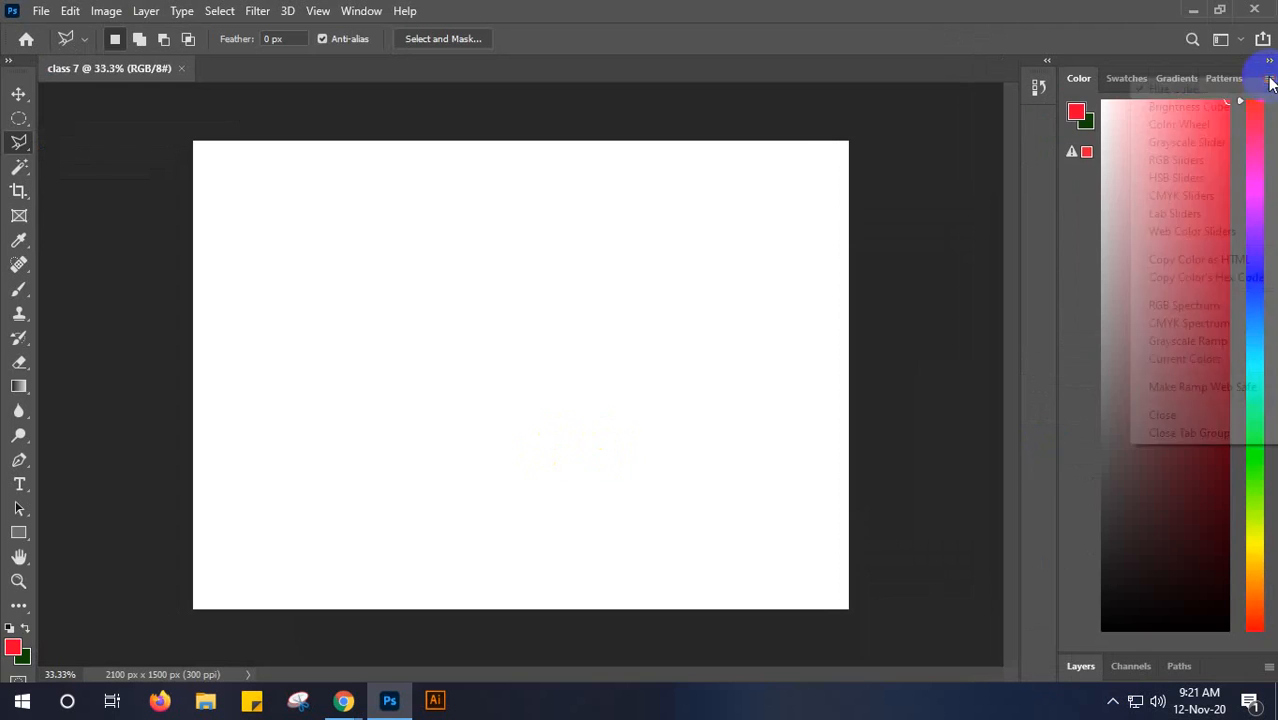
left_click(1221, 443)
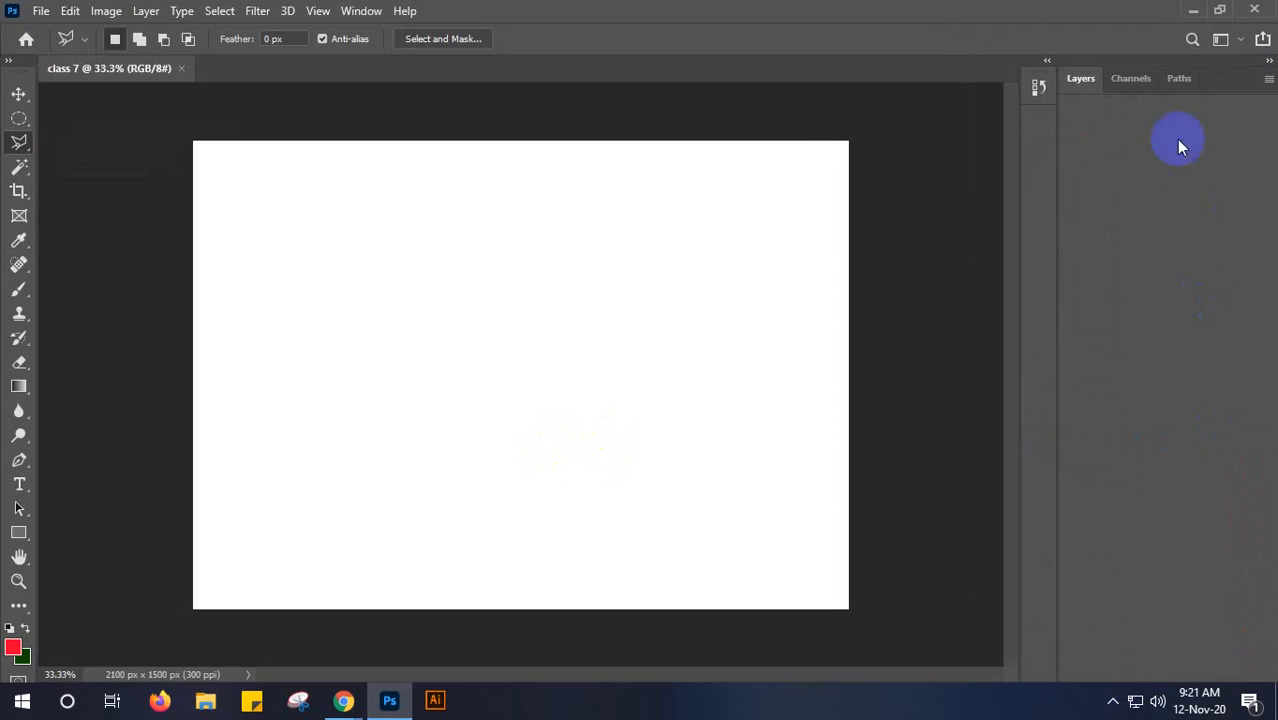
left_click(1080, 80)
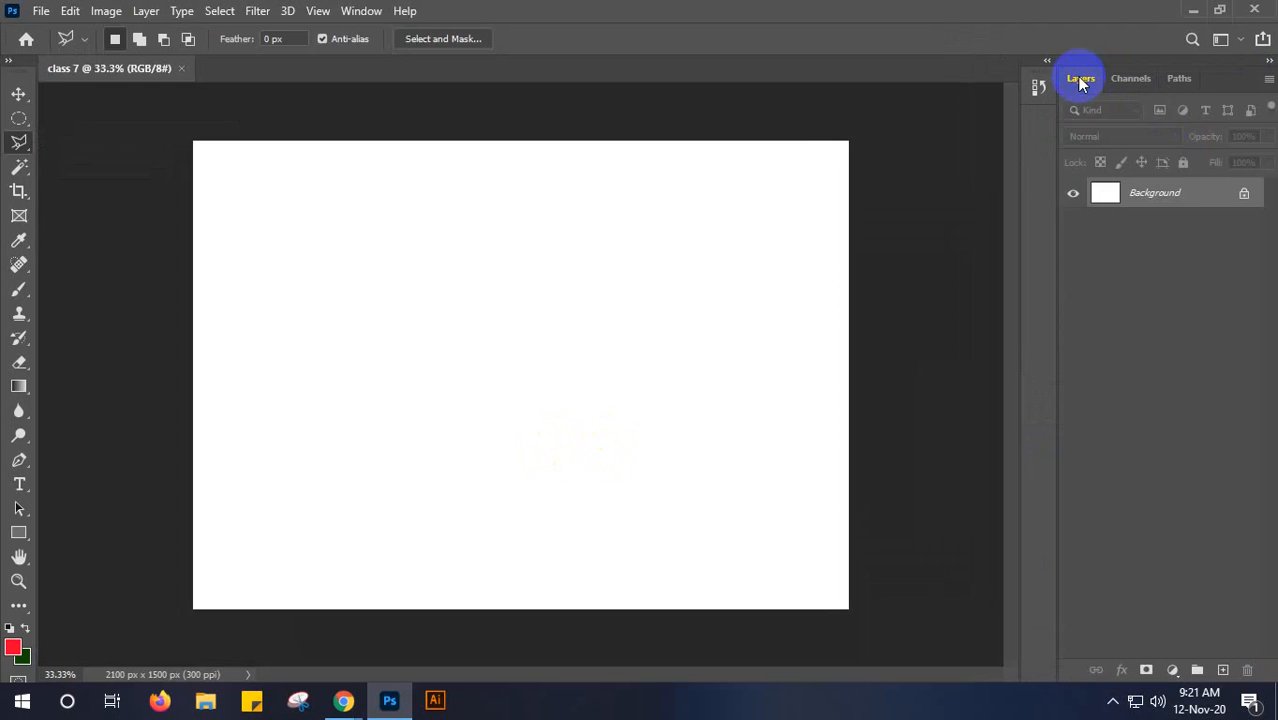
- Bring back the Color panel and reduce its height to give the Layers panel more room
left_click(362, 11)
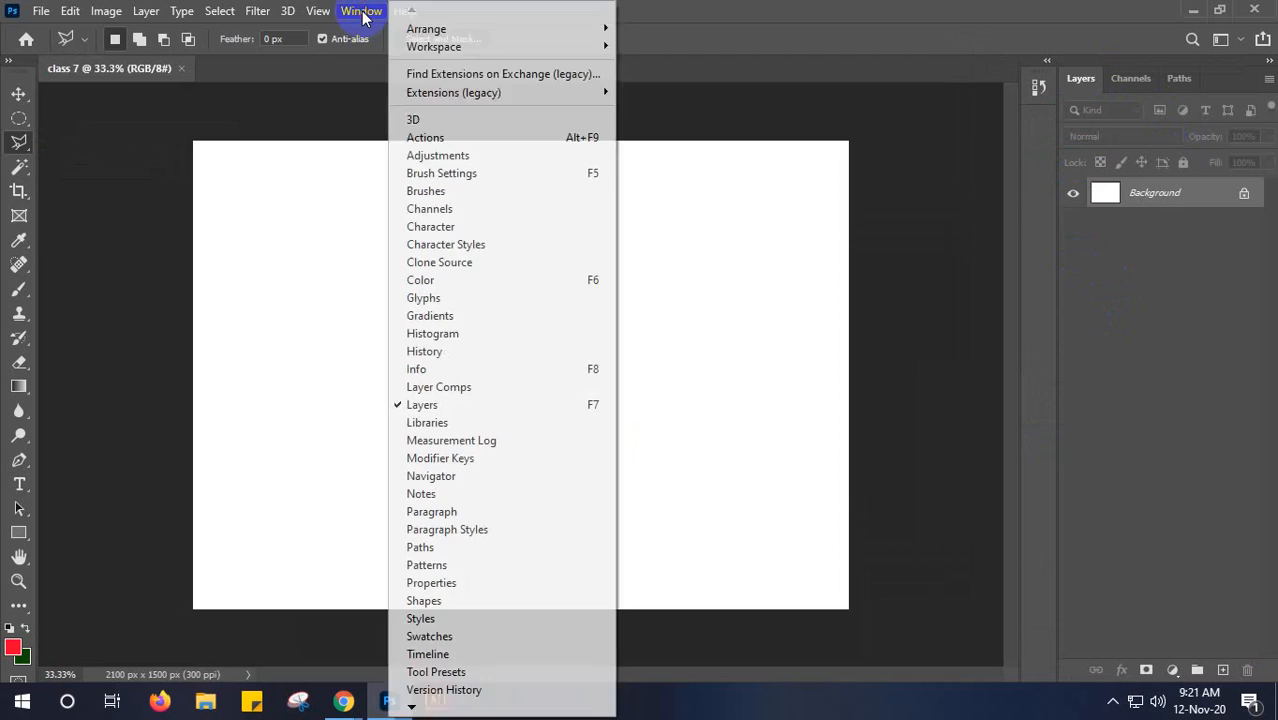
left_click(459, 279)
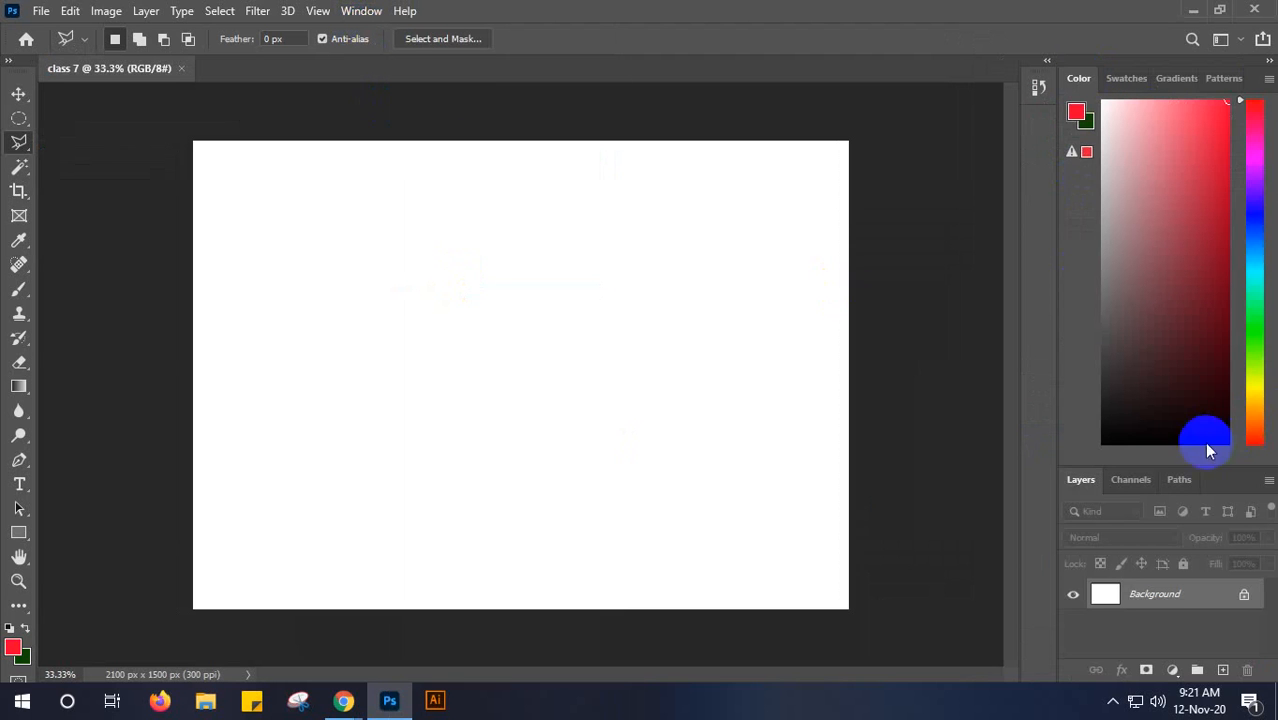
left_click_drag(1194, 466, 1193, 169)
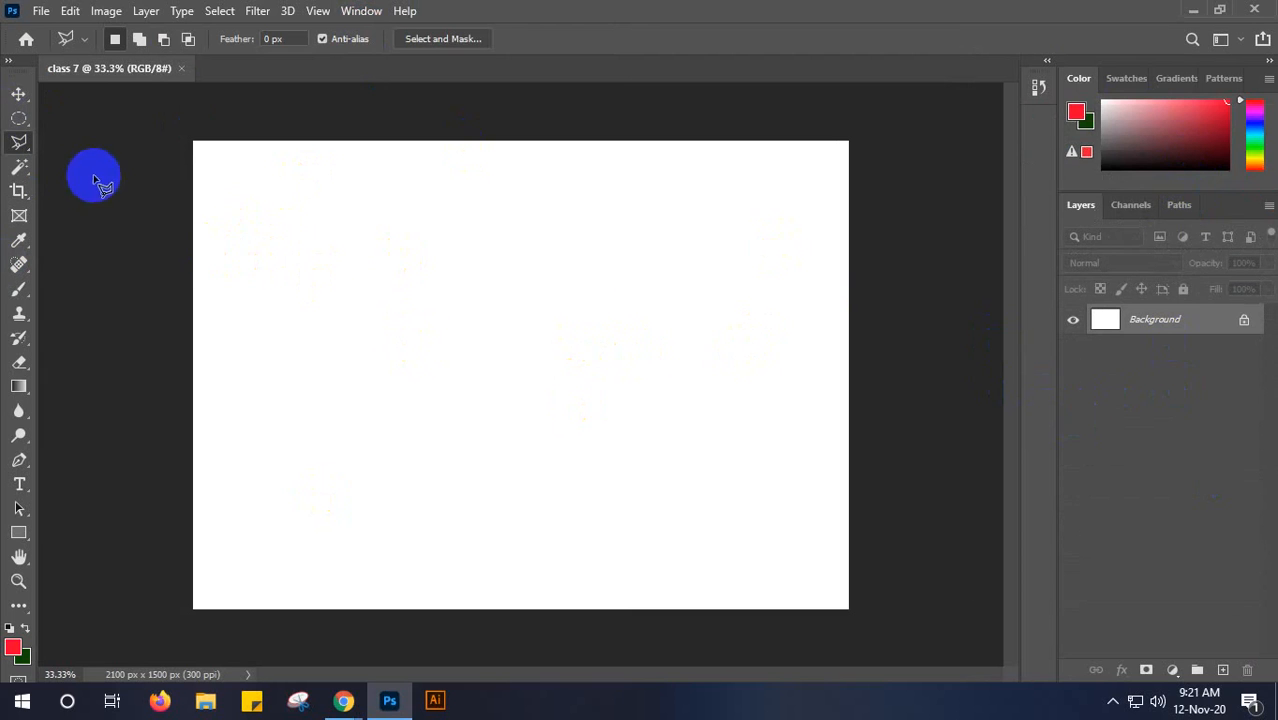
- Activate the Move tool and look at its tool presets list
left_click(17, 94)
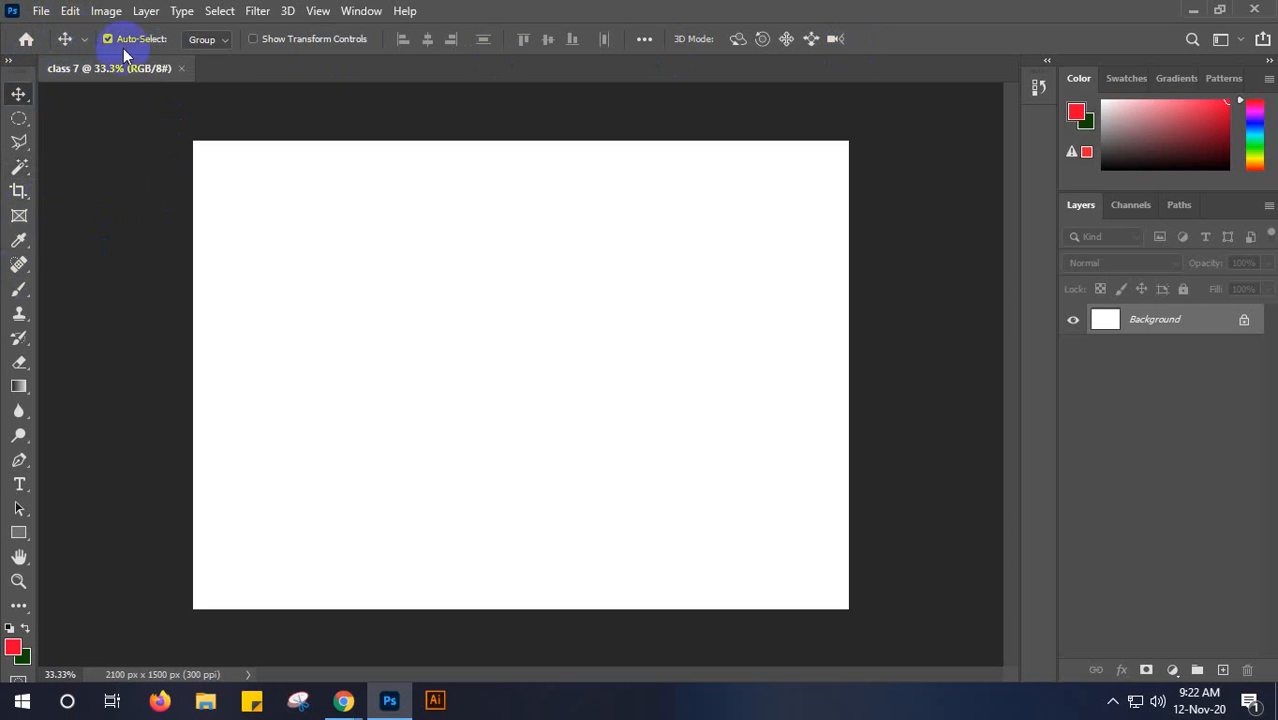
left_click(84, 42)
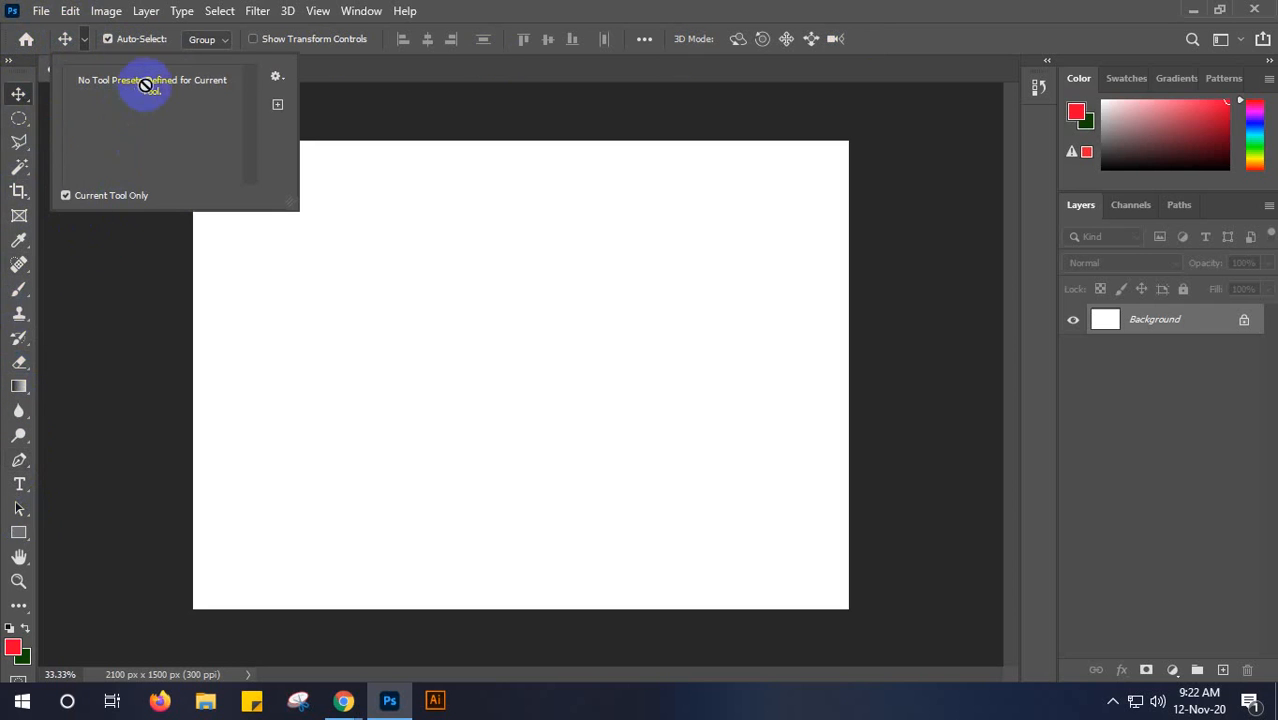
left_click(86, 40)
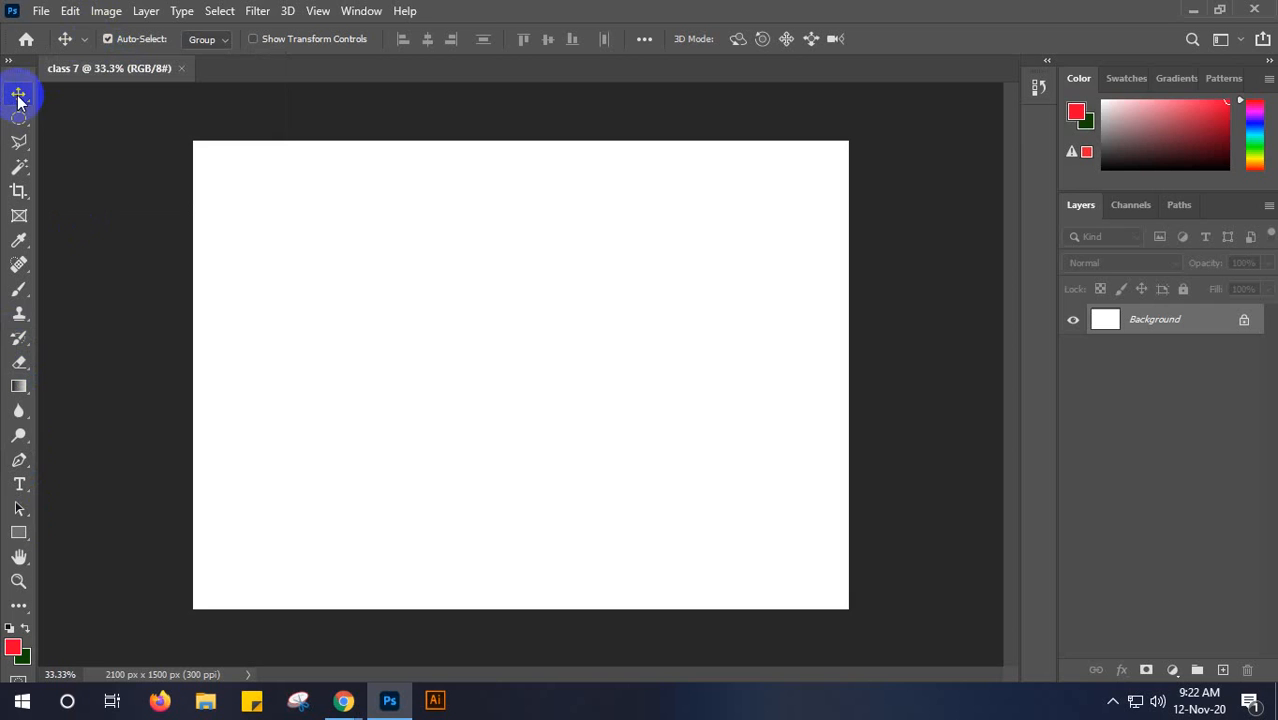
left_click(66, 39)
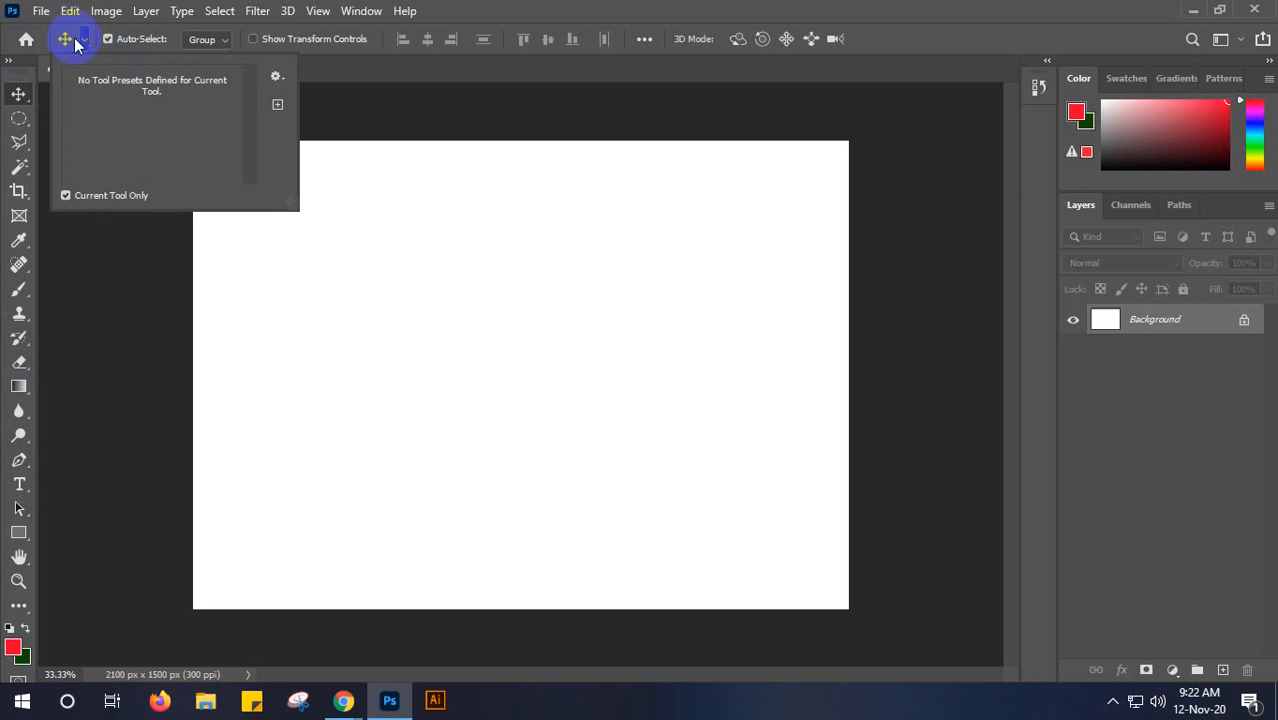
left_click(70, 40)
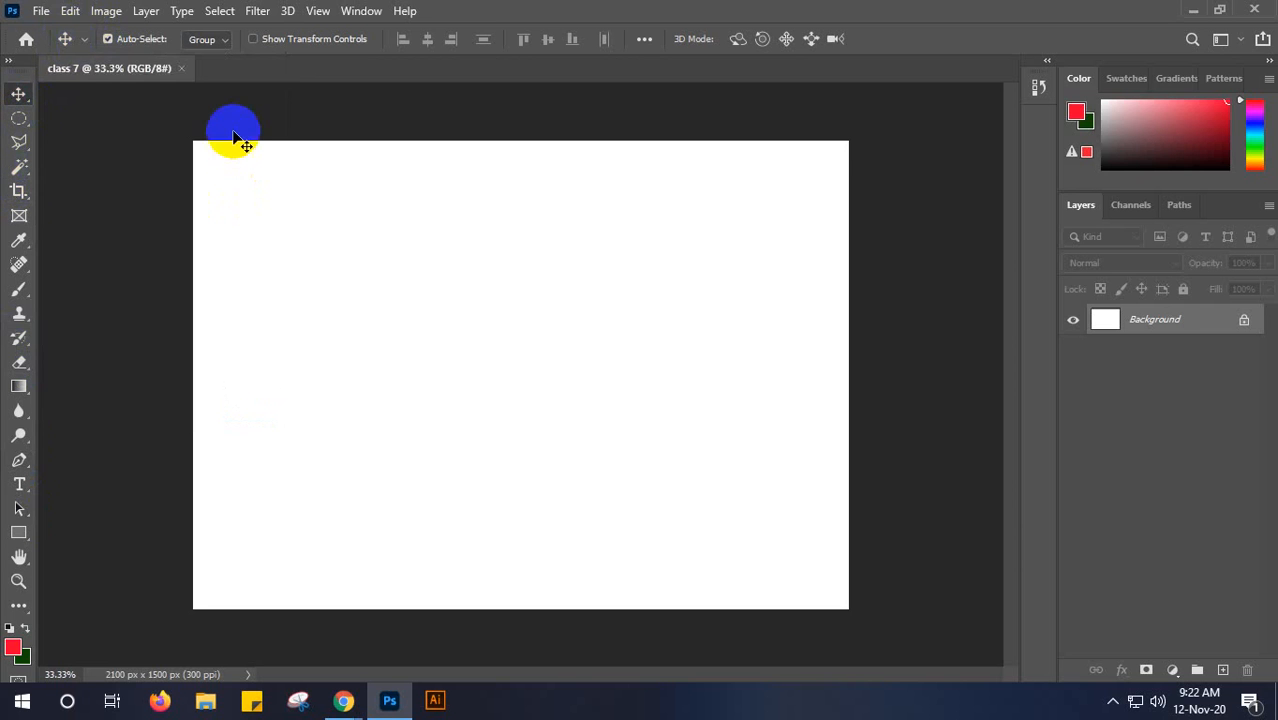
- Look through the tool variants grouped under the Lasso, Move, Magic Wand, Marquee and Gradient tools
left_click(17, 146)
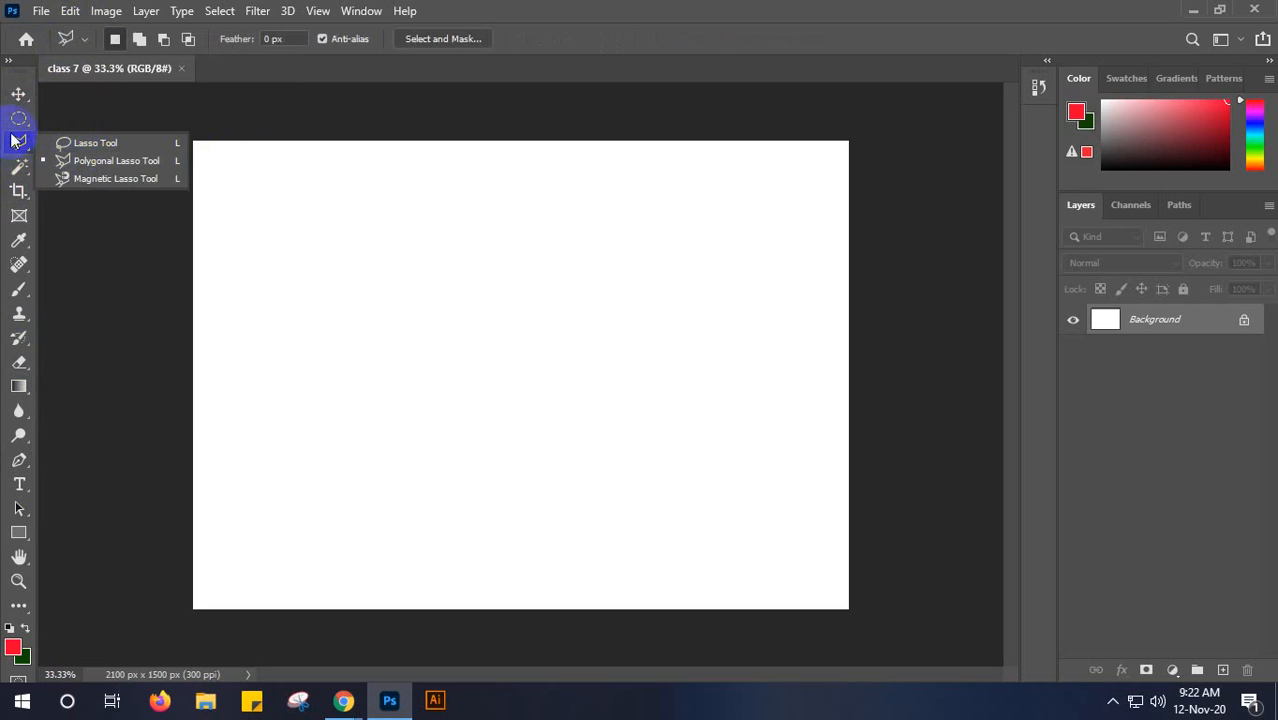
left_click(16, 94)
left_click(14, 168)
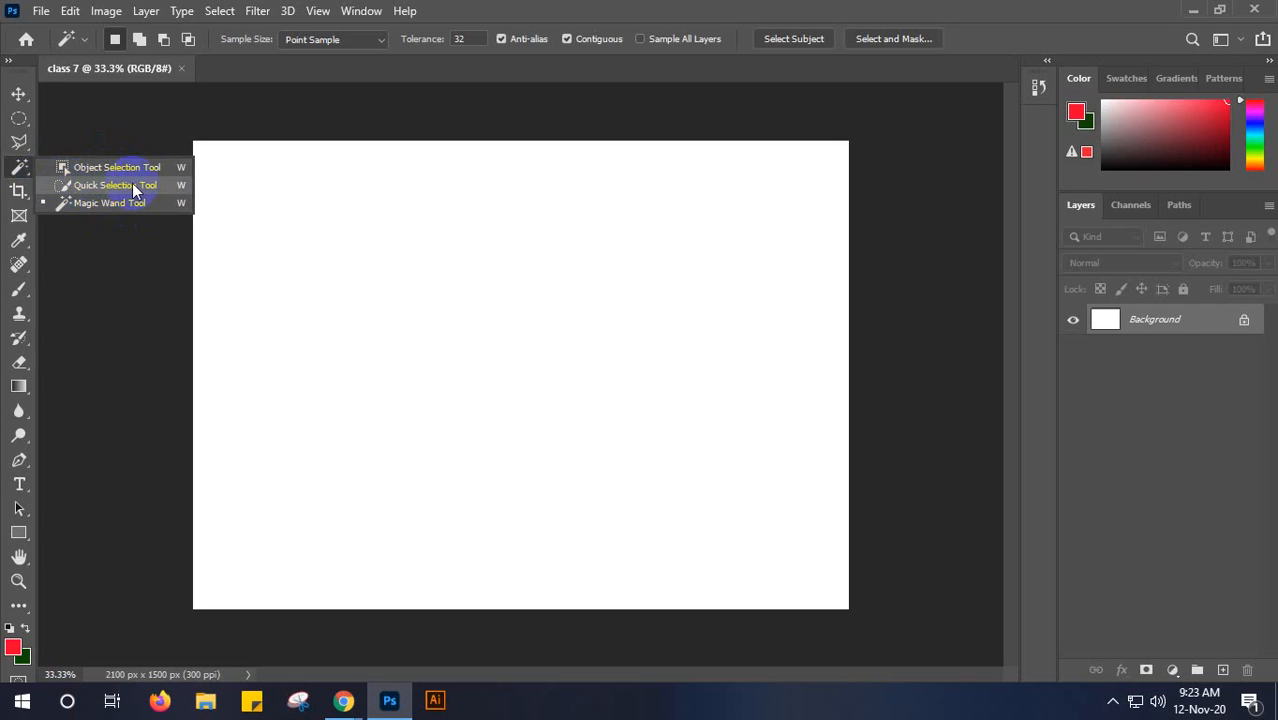
left_click(18, 95)
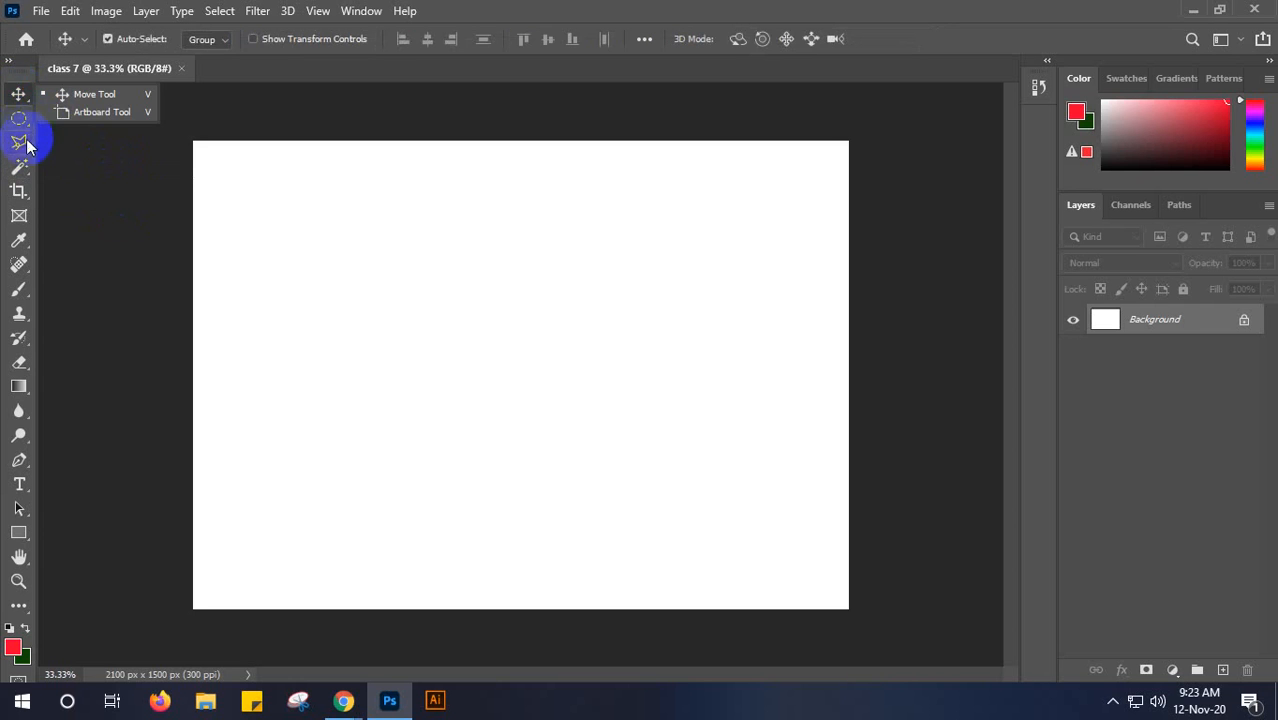
left_click(19, 121)
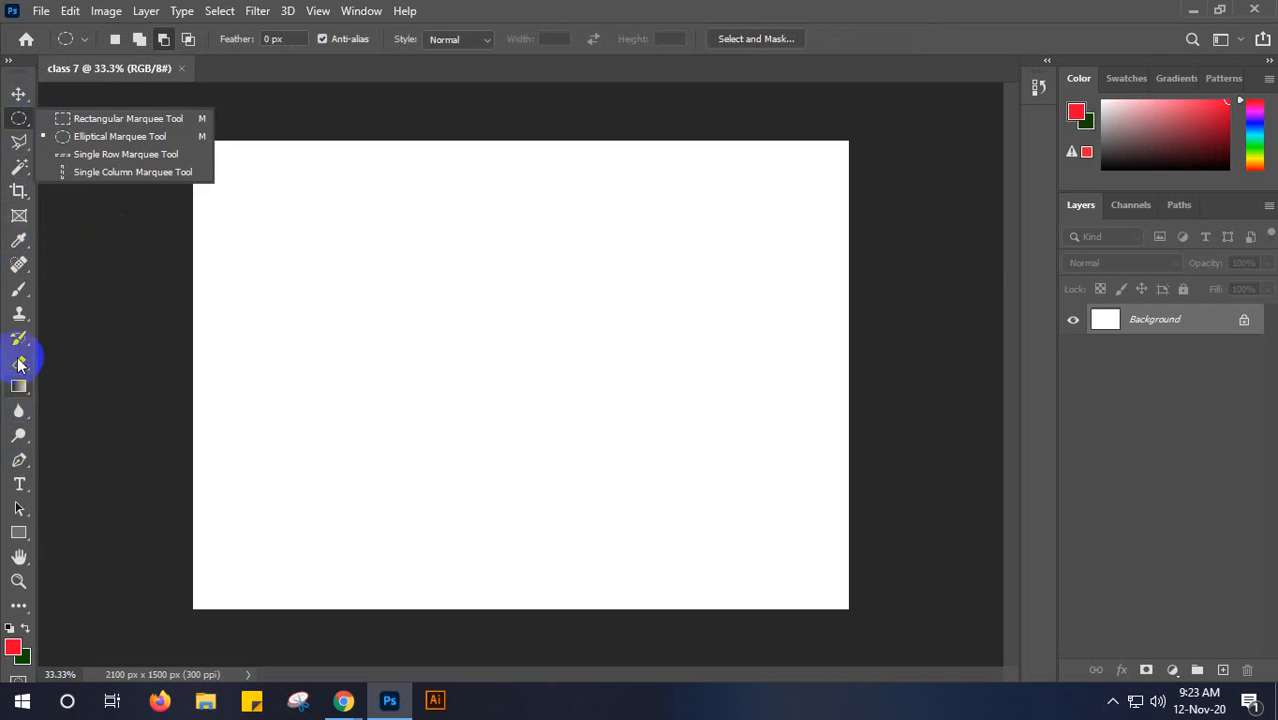
left_click(17, 388)
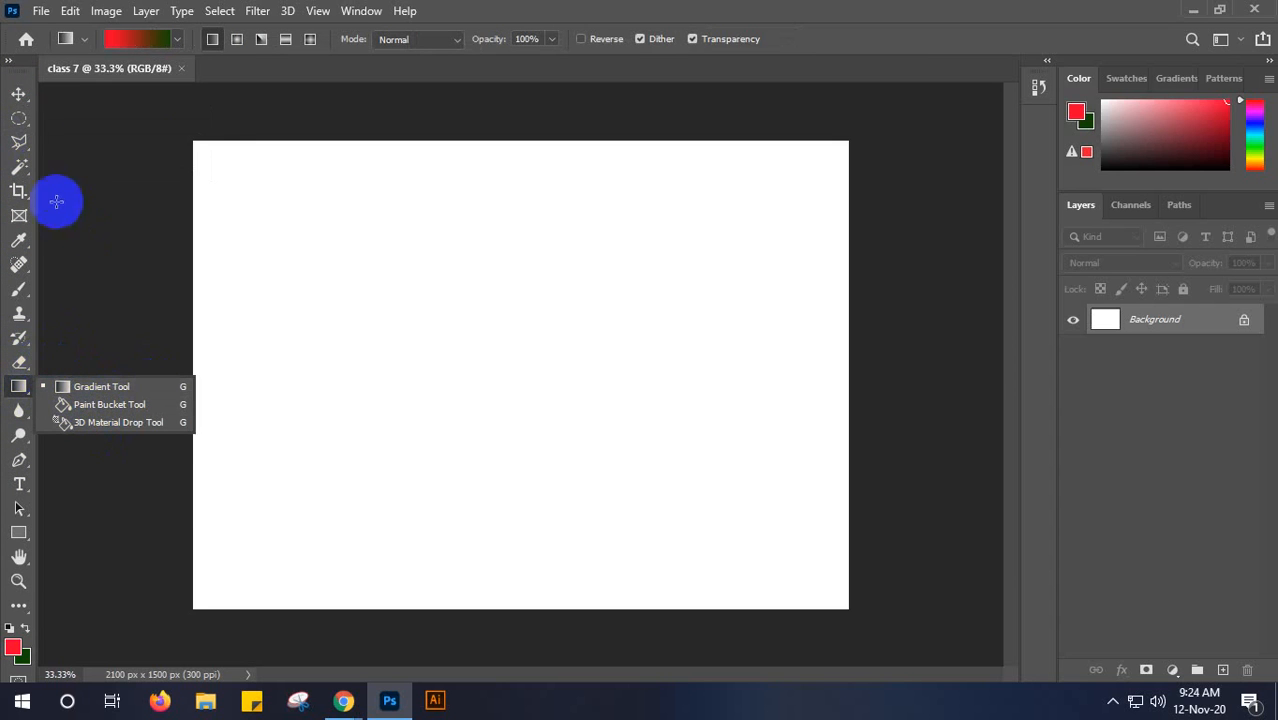
- Paint a small selection near the middle of the canvas with the Quick Selection Tool and view its brush settings
left_click(18, 172)
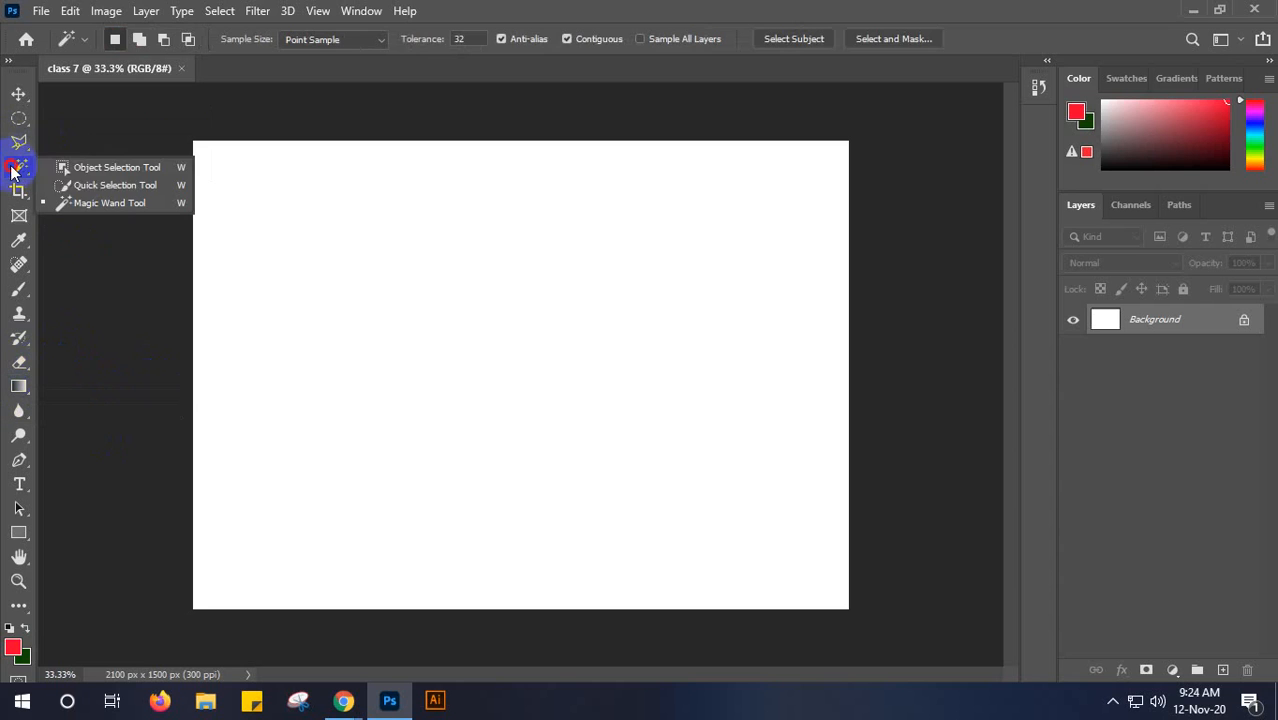
left_click(114, 186)
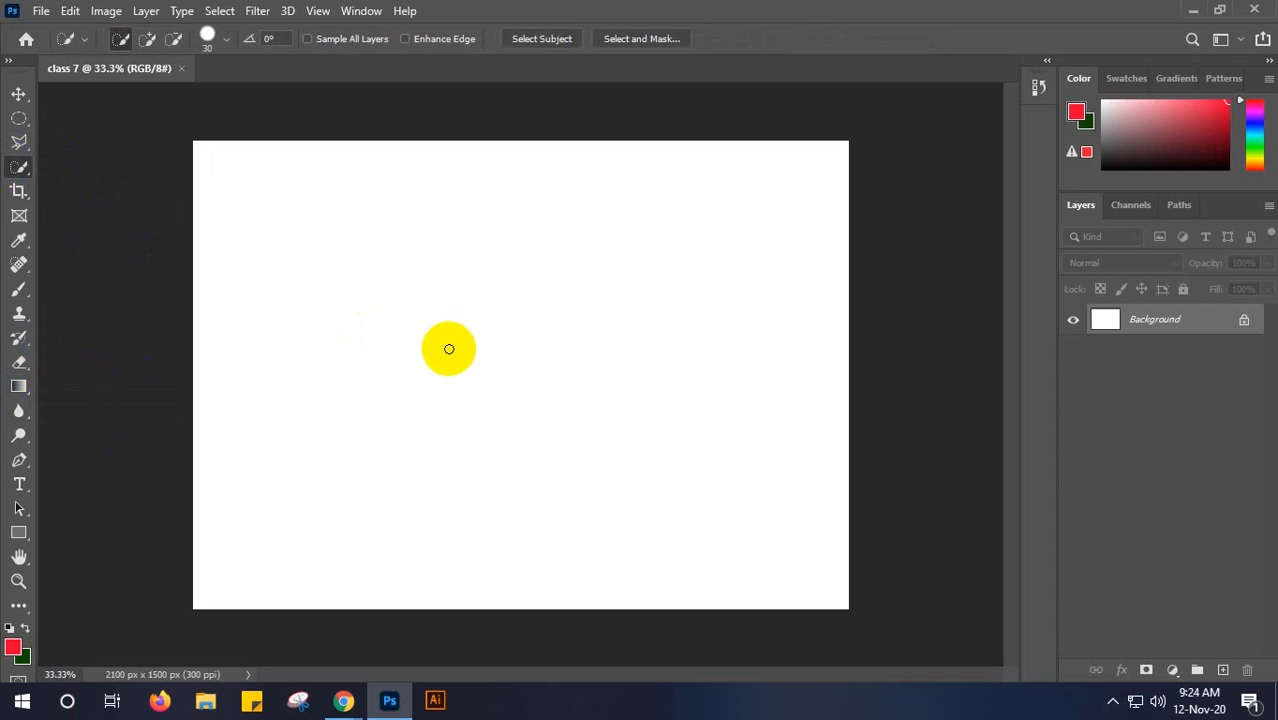
mouse_move(451, 378)
left_mouse_down()
mouse_move(447, 340)
mouse_move(468, 305)
mouse_move(505, 297)
mouse_move(512, 333)
mouse_move(505, 322)
left_mouse_up()
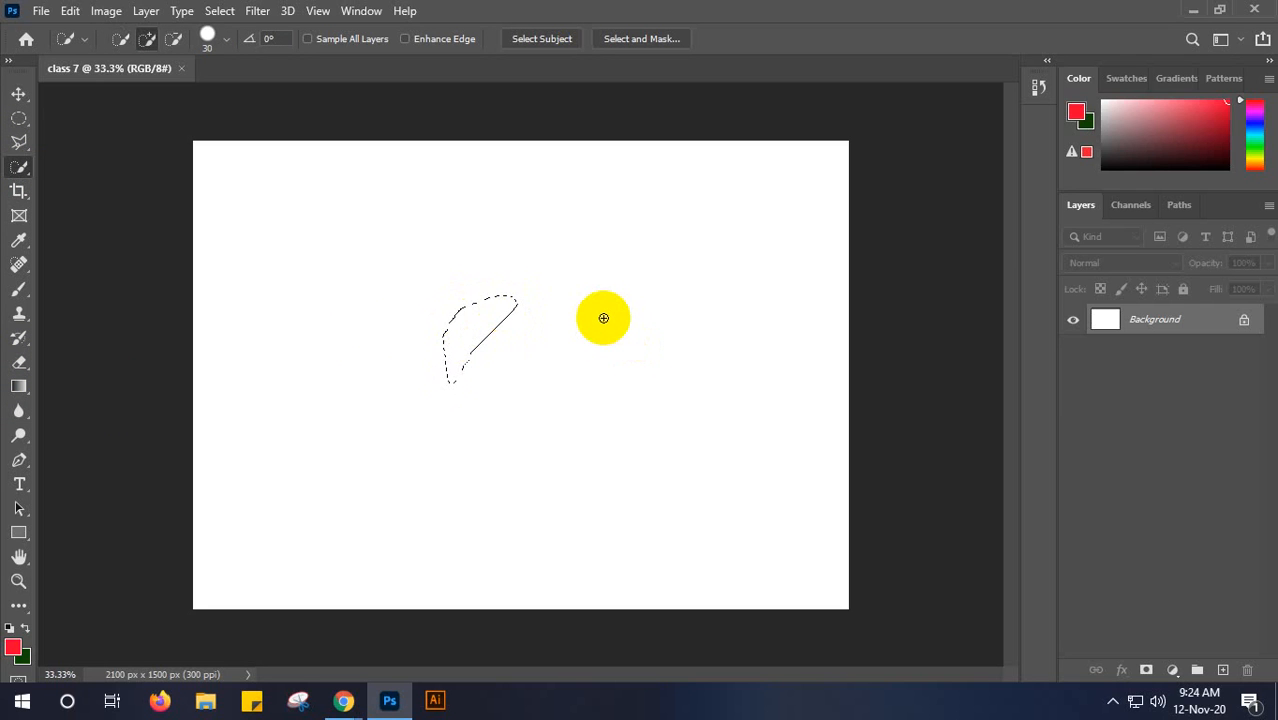
left_click(228, 45)
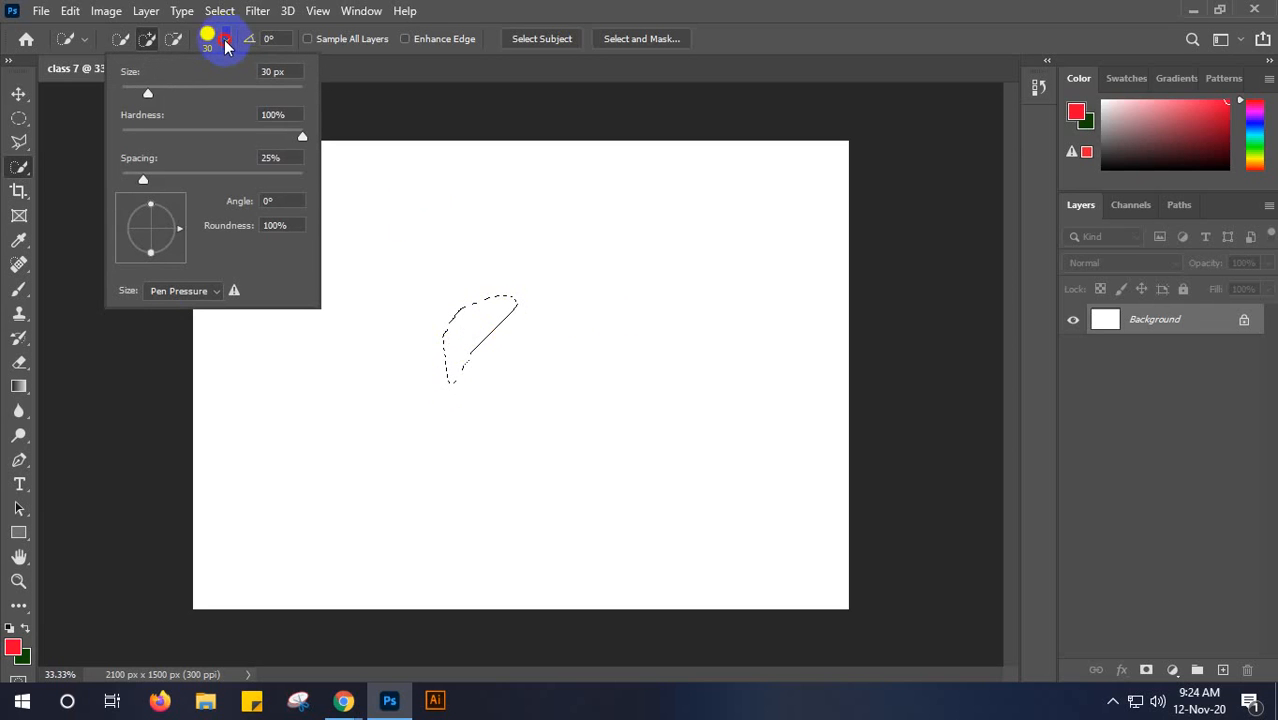
left_click(226, 45)
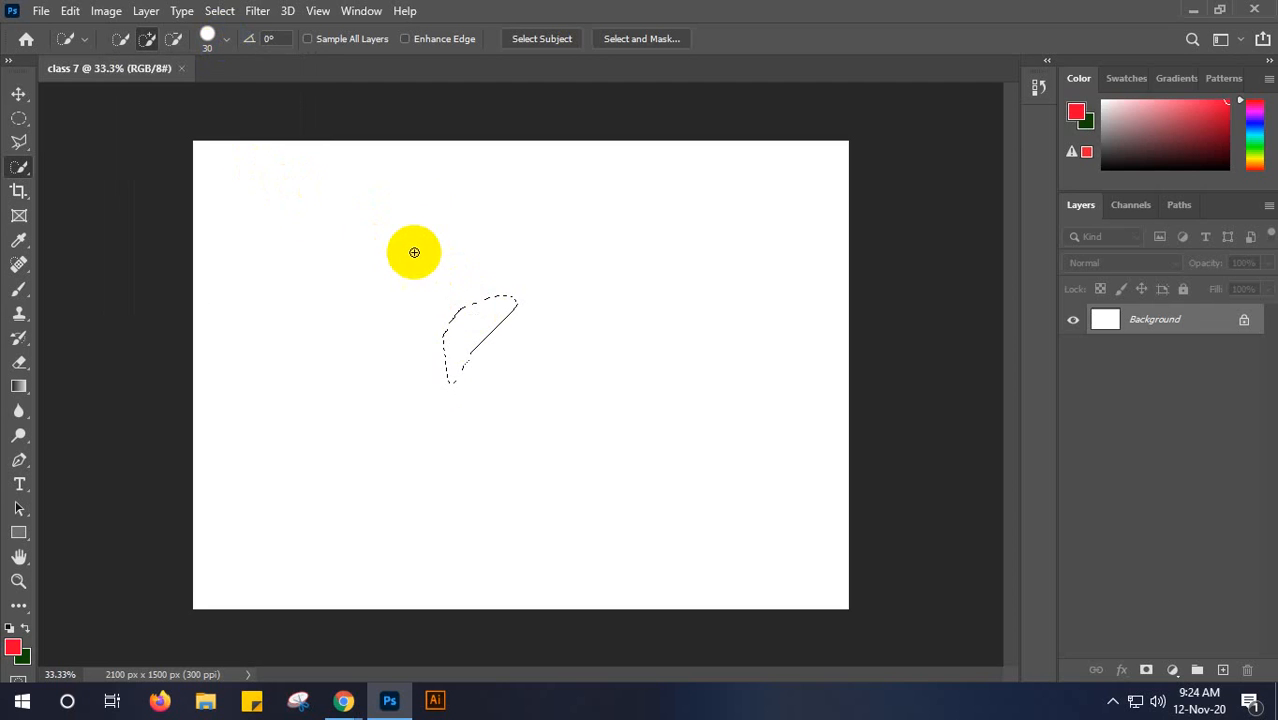
- Switch to the Google Meet call, look through the full participant list and close it
left_click(1195, 13)
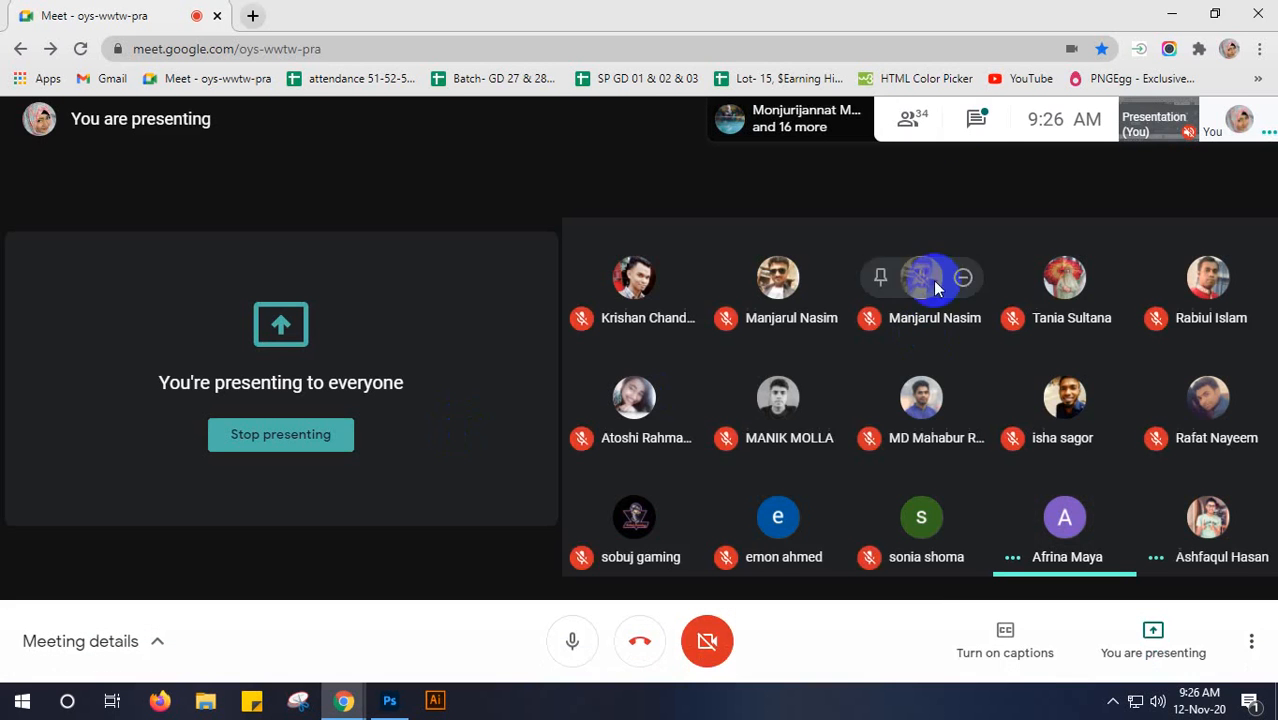
left_click(910, 117)
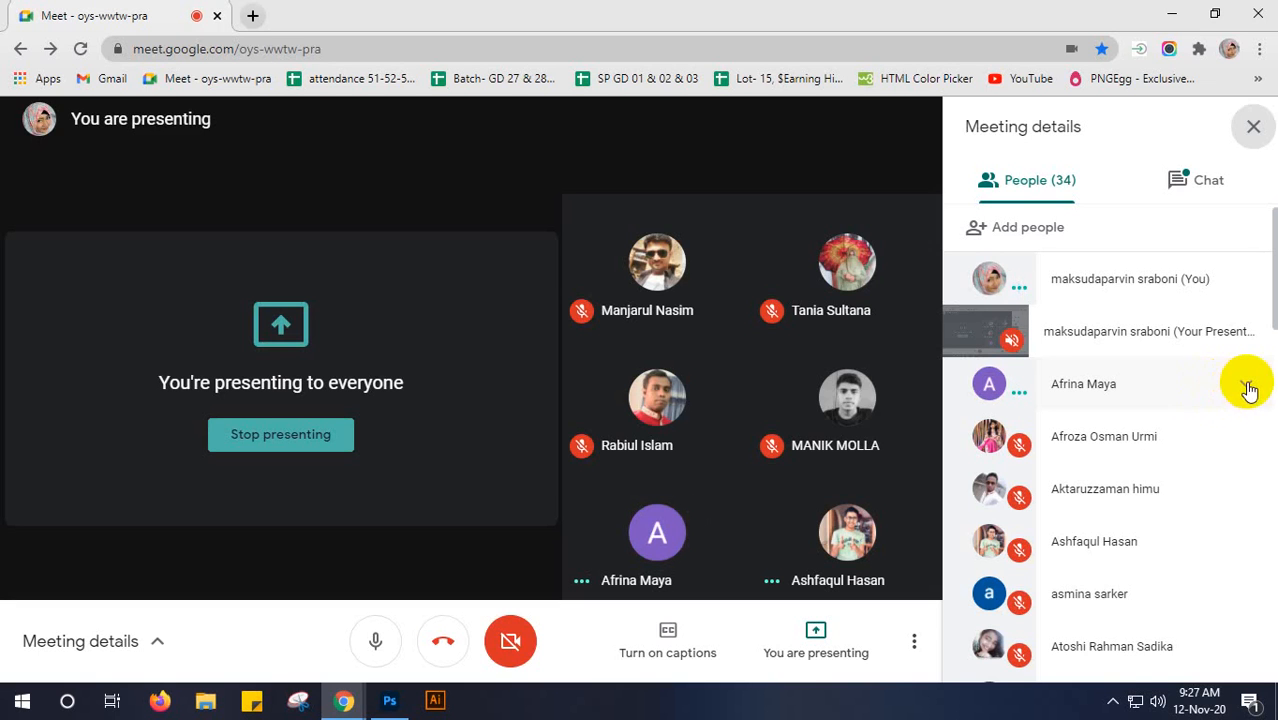
scroll(1210, 420, "down", 6)
scroll(1212, 423, "down", 8)
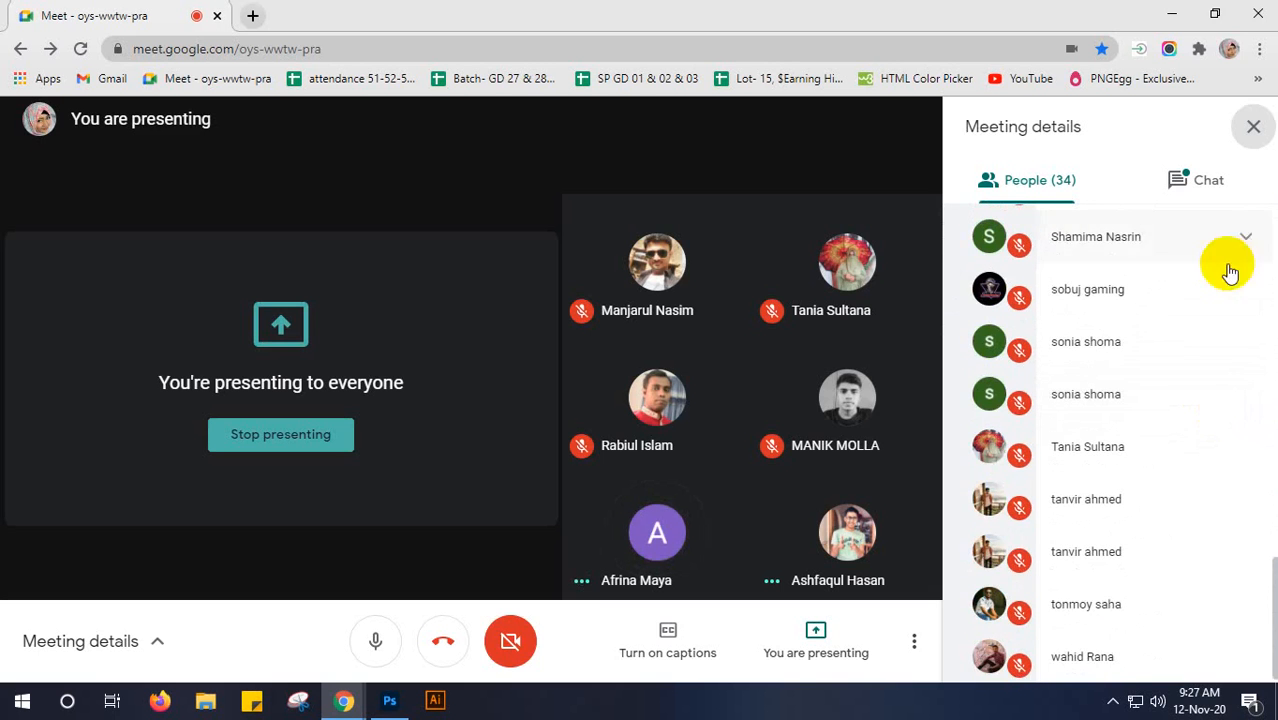
left_click(1257, 132)
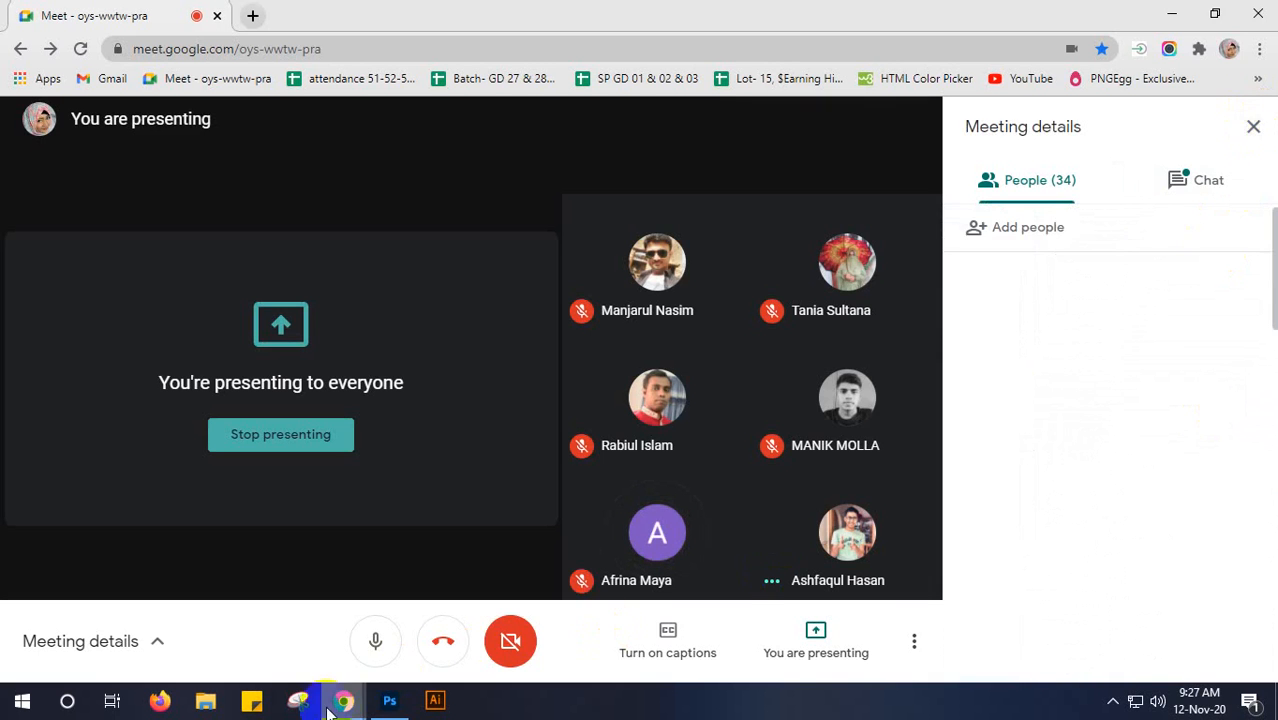
- Return to Photoshop and set the Quick Selection brush size to 63 px
left_click(389, 700)
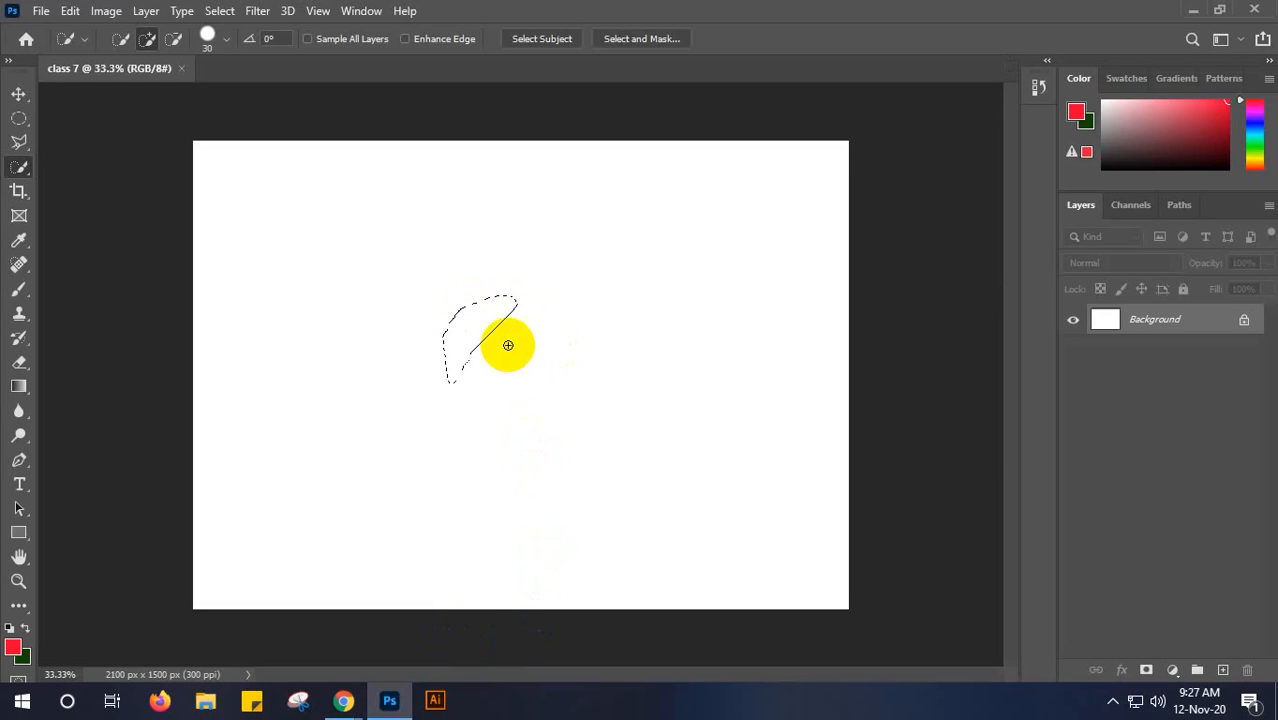
left_click(20, 166)
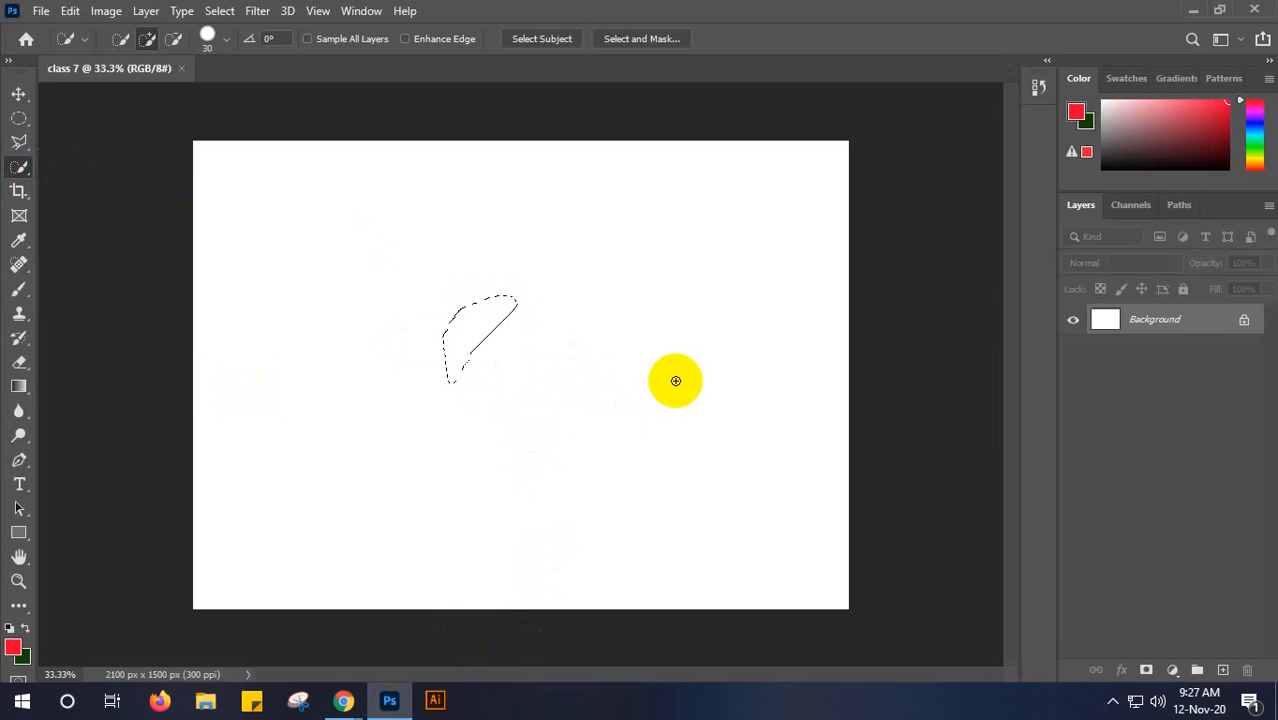
left_click(226, 42)
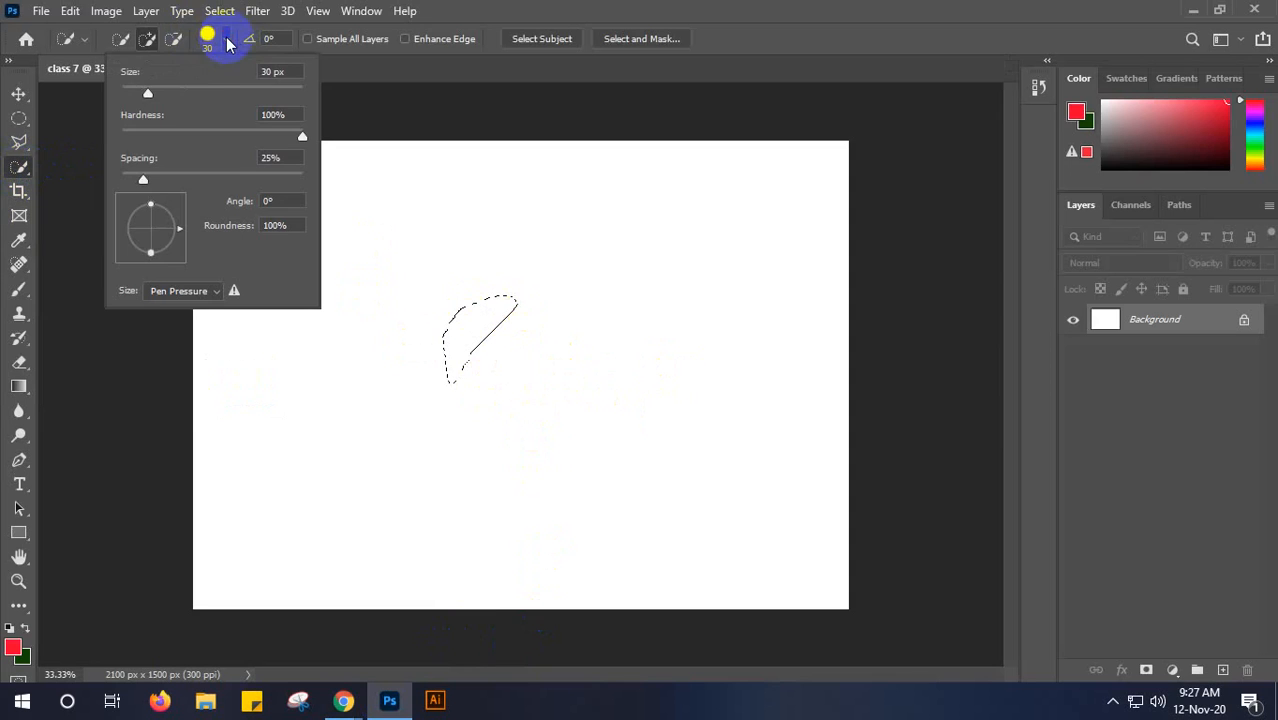
mouse_move(148, 93)
left_mouse_down()
mouse_move(305, 90)
mouse_move(178, 94)
left_mouse_up()
left_click(223, 38)
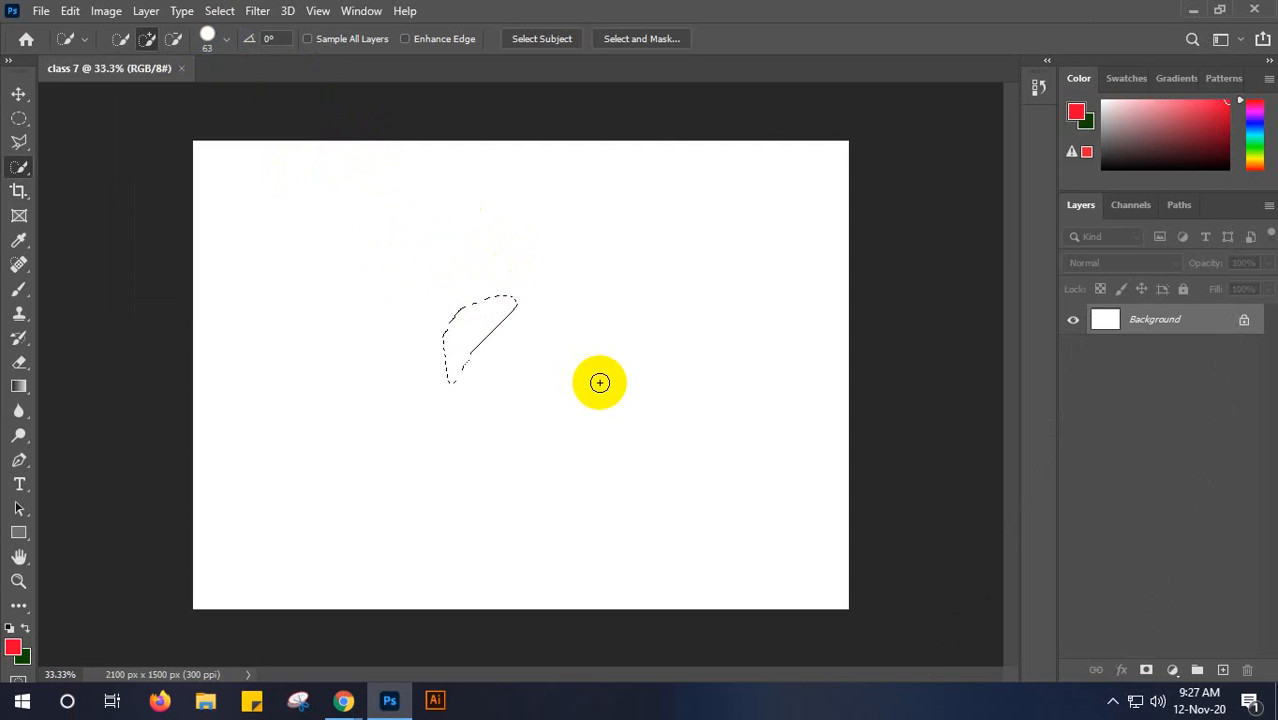
- Demonstrate resizing the Quick Selection brush by repeatedly shrinking and enlarging it, up to 1100 px, ending at 175 px
key("bracketleft")
key("bracketleft")
key("bracketleft")
key("bracketleft")
key("bracketleft")
key("bracketright")
key("bracketright")
key("bracketright")
key("bracketright")
key("bracketright")
key("bracketright")
key("bracketright")
key("bracketright")
key("bracketright")
key("bracketright")
key("bracketright")
key("bracketright")
key("bracketright")
key("bracketright")
key("bracketright")
key("bracketright")
key("bracketright")
key("bracketright")
key("bracketright")
key("bracketright")
key("bracketright")
key("bracketright")
key("bracketright")
key("bracketright")
key("bracketright")
key("bracketright")
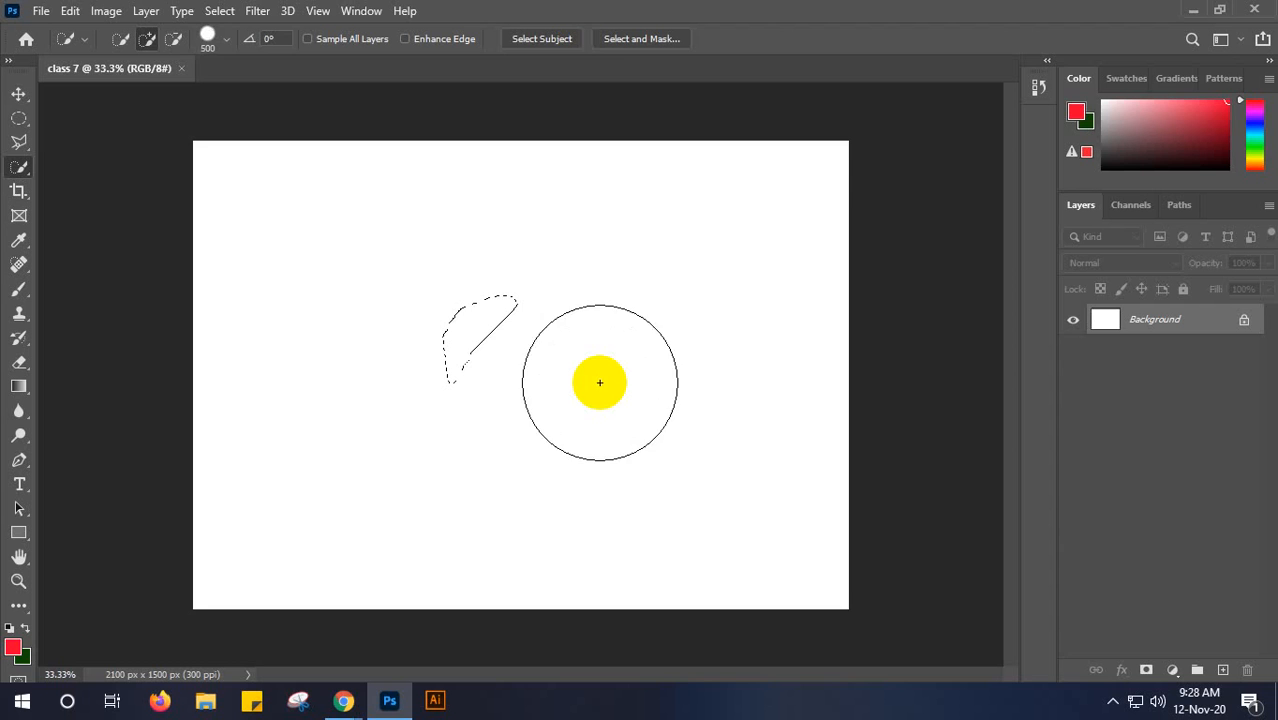
key("bracketright")
key("bracketright")
key("bracketright")
key("bracketleft")
key("bracketleft")
key("bracketleft")
key("bracketleft")
key("bracketleft")
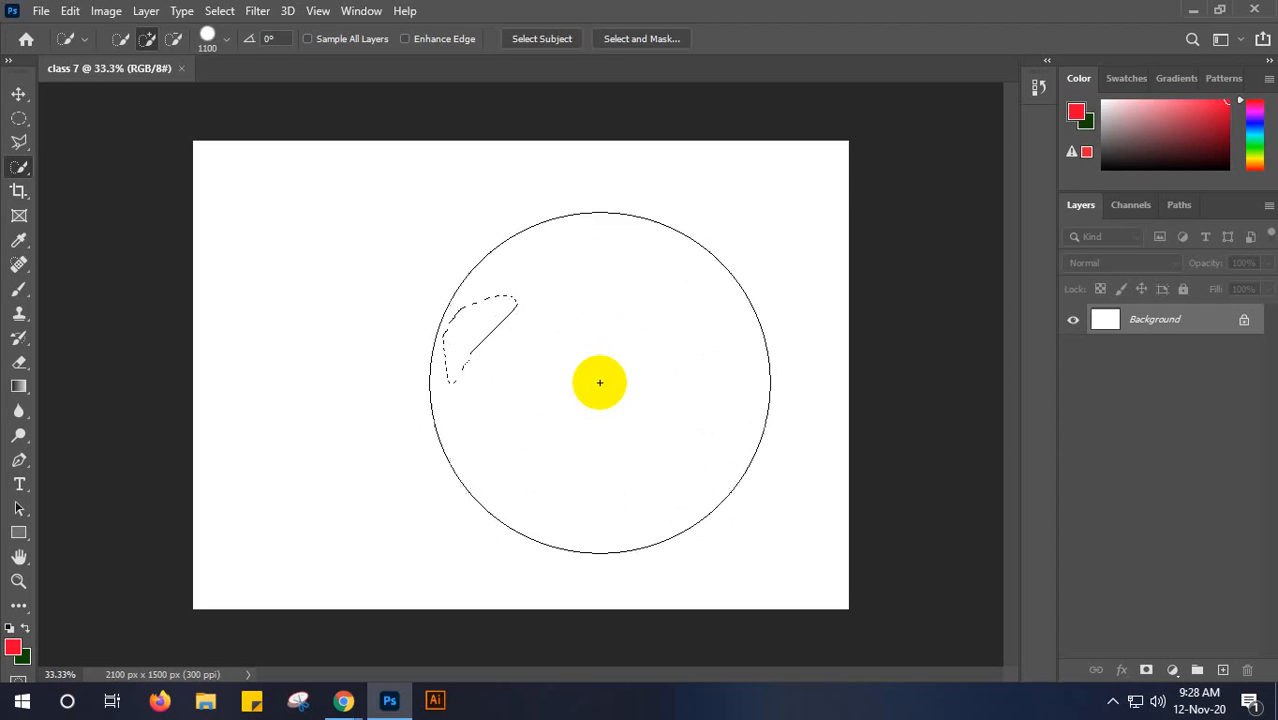
key("bracketleft")
key("bracketleft")
key("bracketleft")
key("bracketleft")
key("bracketleft")
key("bracketleft")
key("bracketleft")
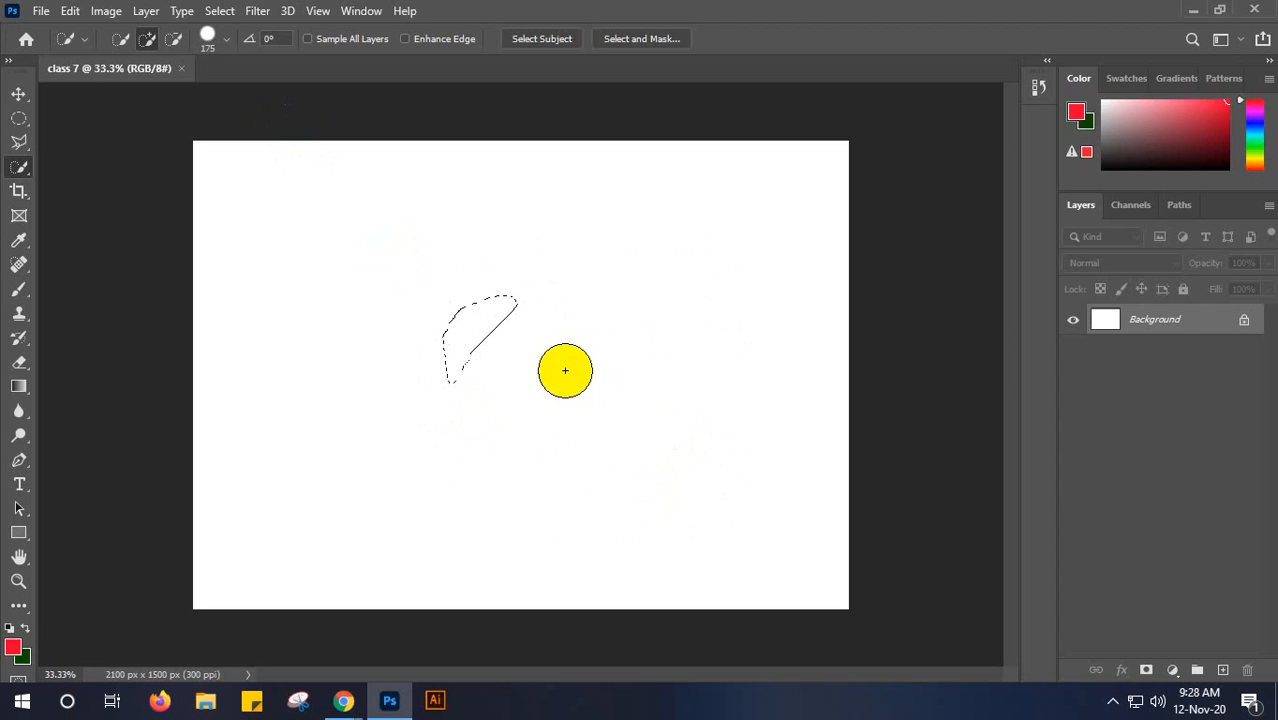
key("bracketleft")
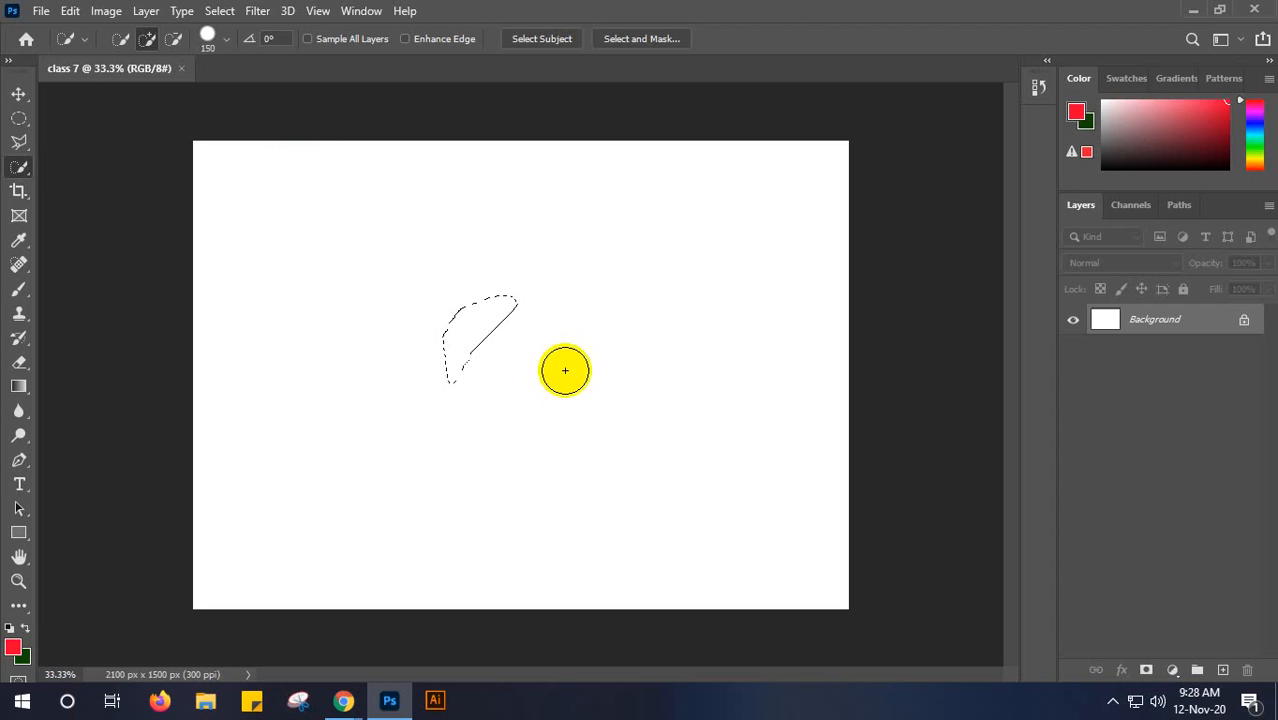
key("bracketleft")
key("bracketleft")
key("bracketleft")
key("bracketright")
key("bracketright")
key("bracketright")
key("bracketright")
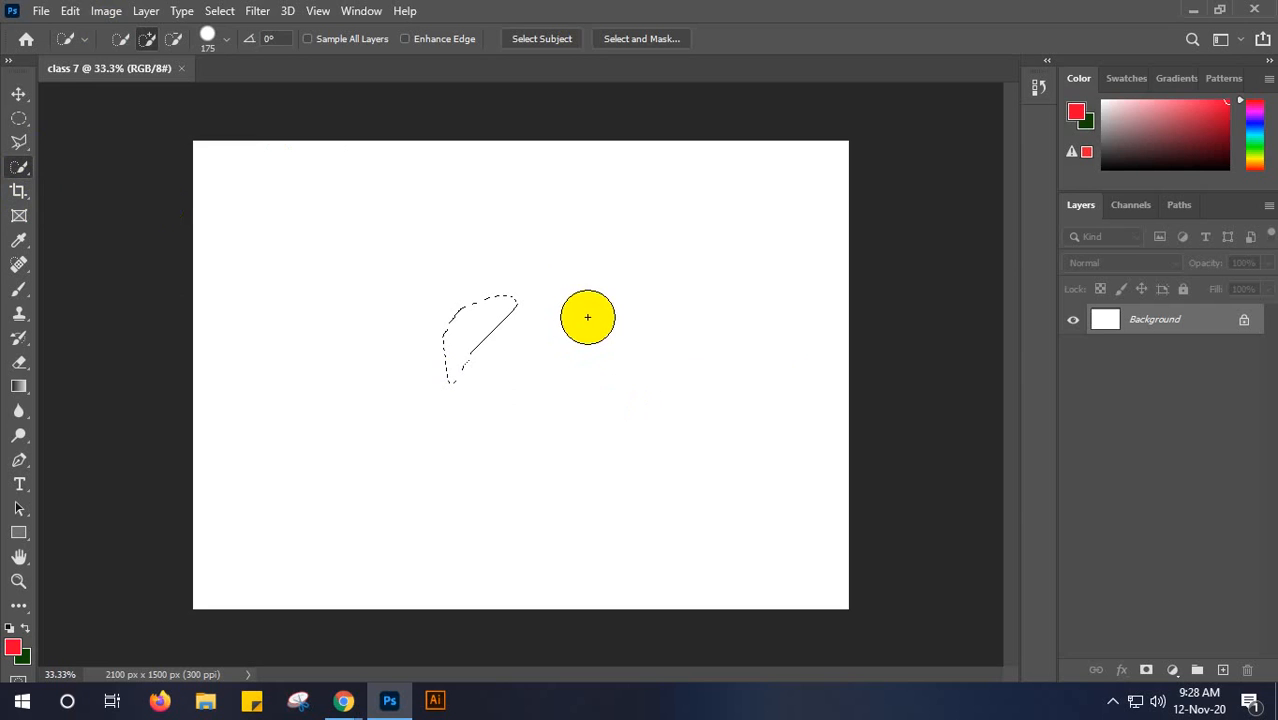
- Shrink the Quick Selection brush to 100 px and set its size to 124 px in the brush settings
key("bracketleft")
key("bracketleft")
key("bracketleft")
left_click(226, 41)
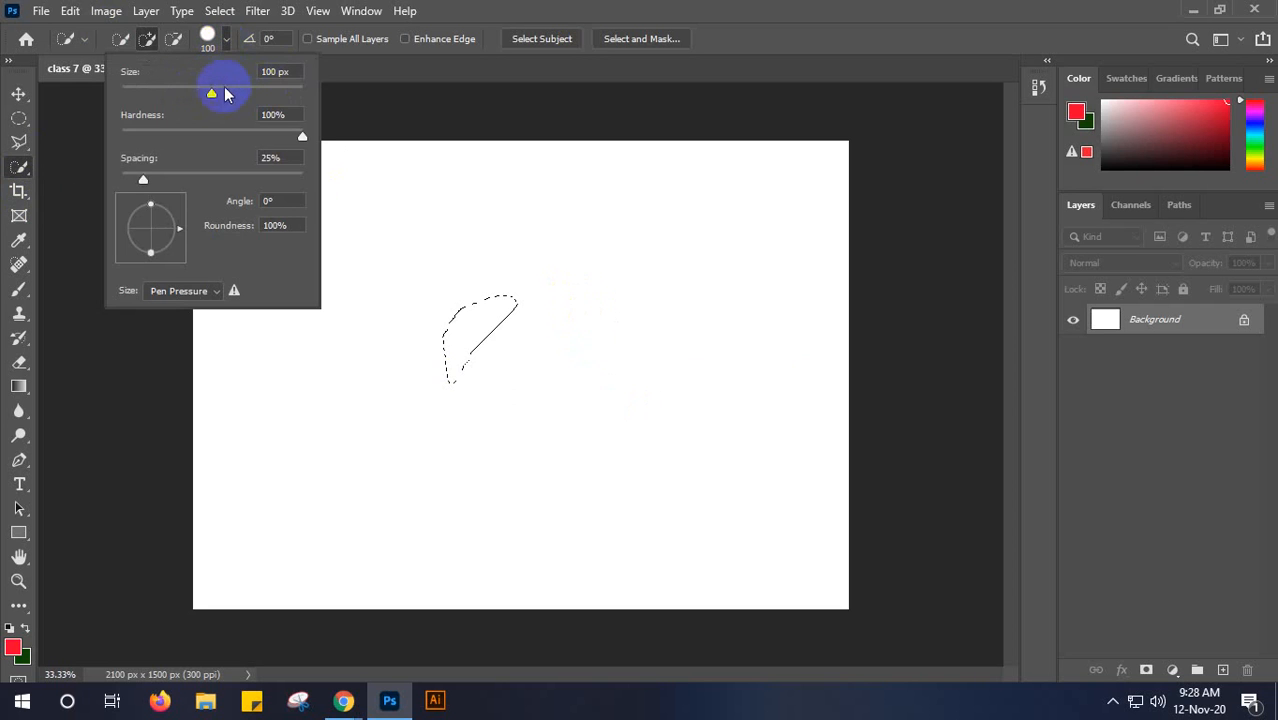
left_click_drag(214, 94, 224, 94)
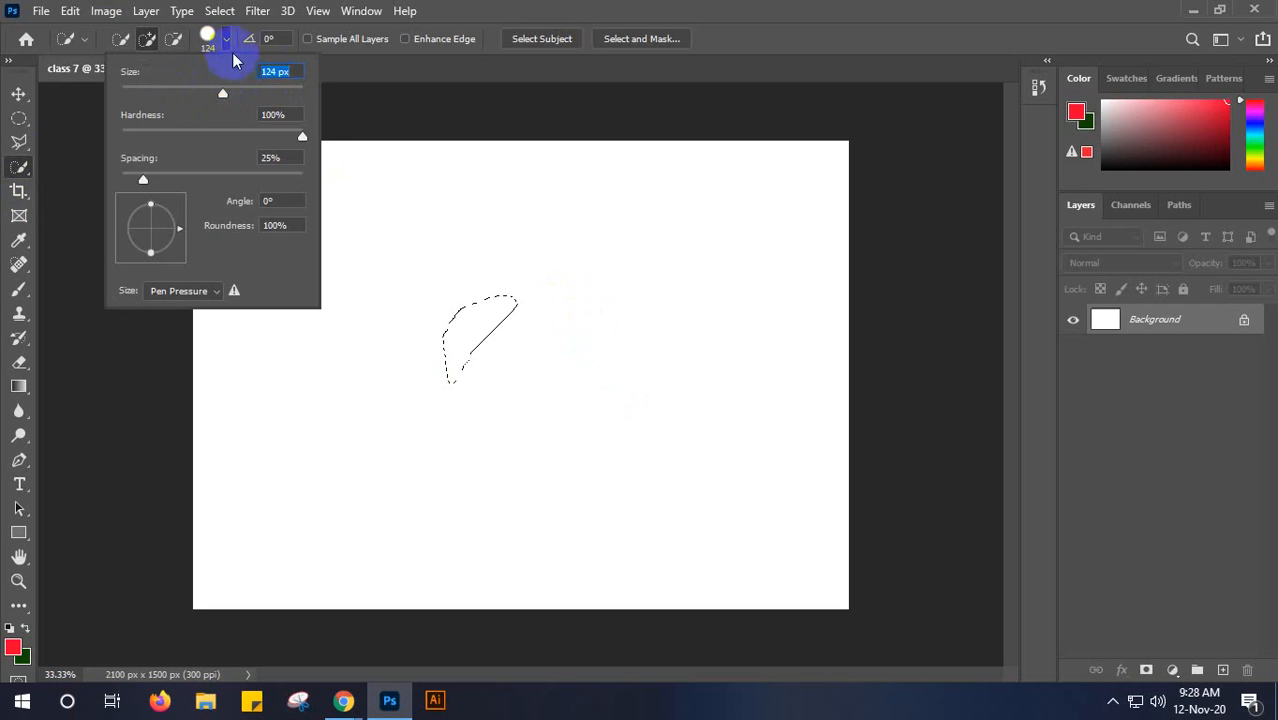
left_click(229, 40)
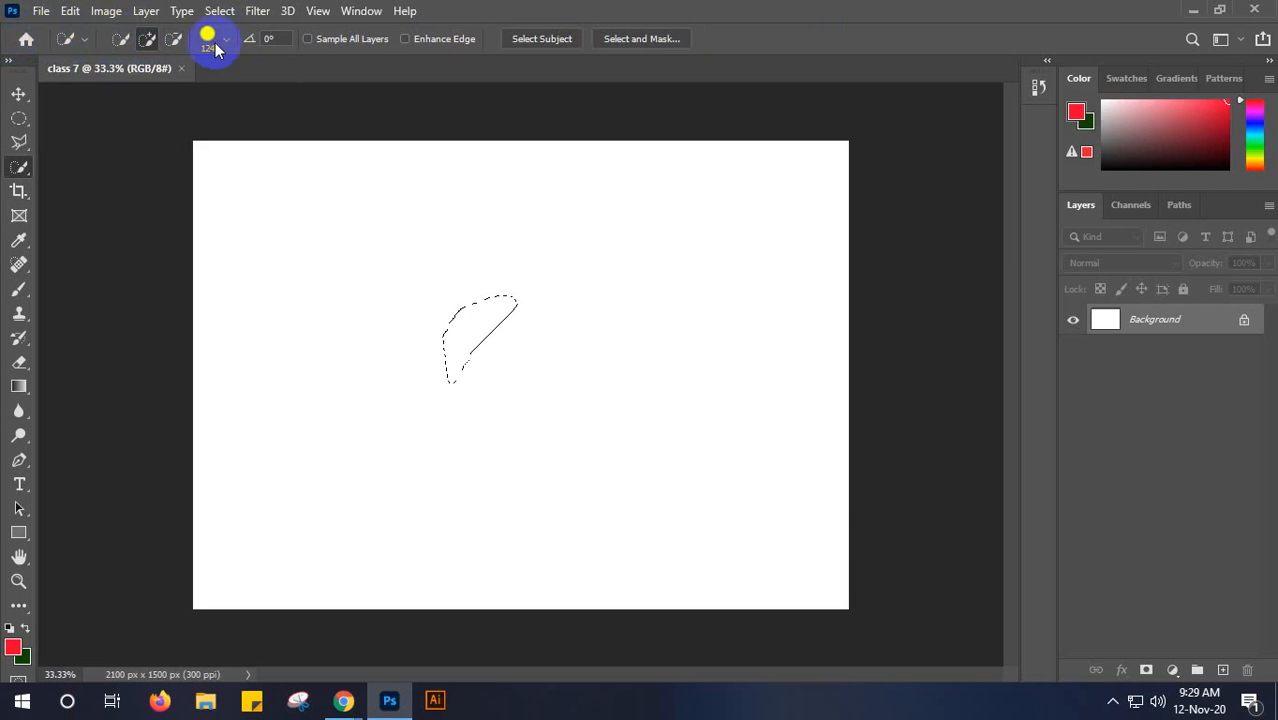
- Paint across the canvas with the Quick Selection Tool in New selection mode and deselect the result
left_click(119, 47)
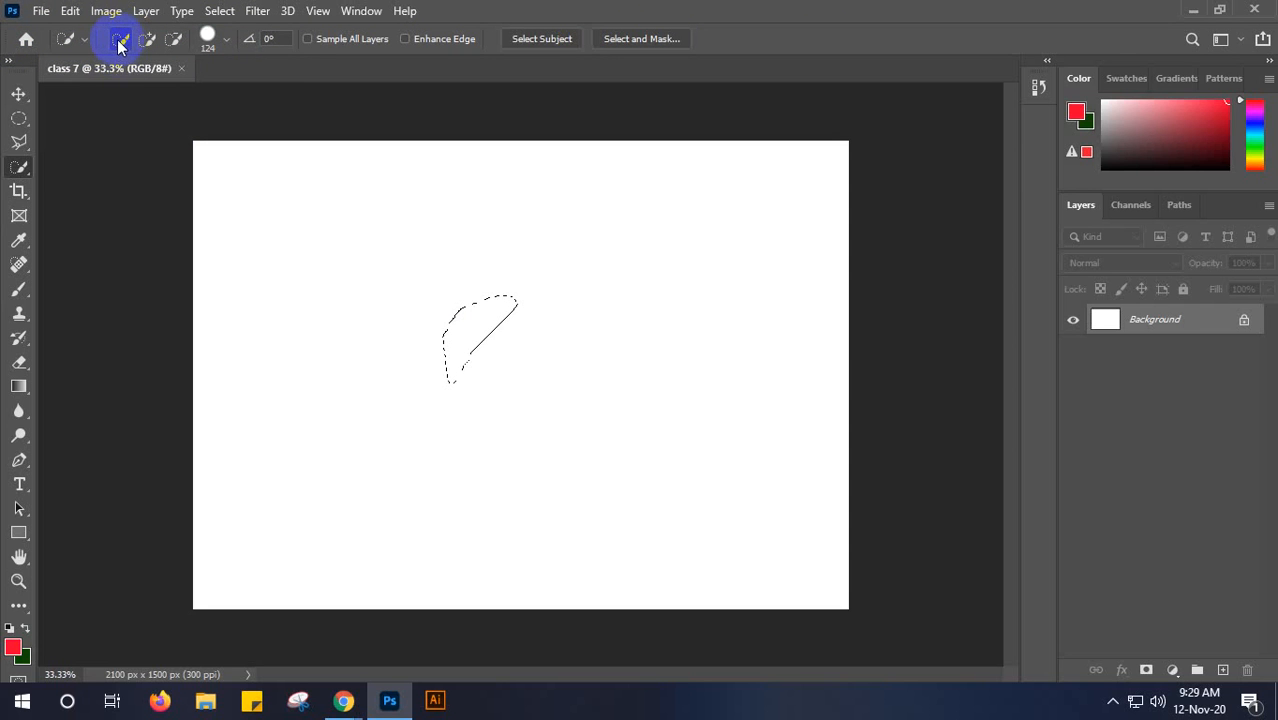
mouse_move(252, 228)
left_mouse_down()
mouse_move(322, 294)
mouse_move(400, 233)
mouse_move(408, 254)
mouse_move(568, 351)
mouse_move(674, 310)
left_mouse_up()
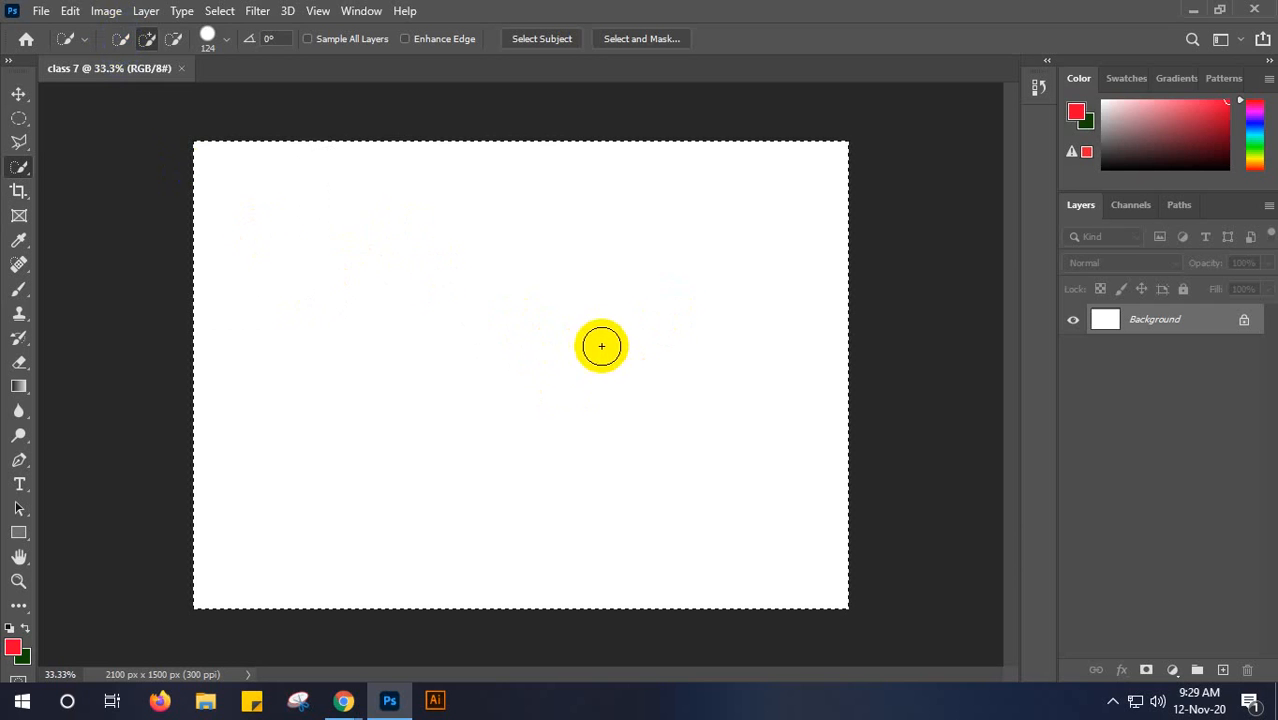
key("ctrl+d")
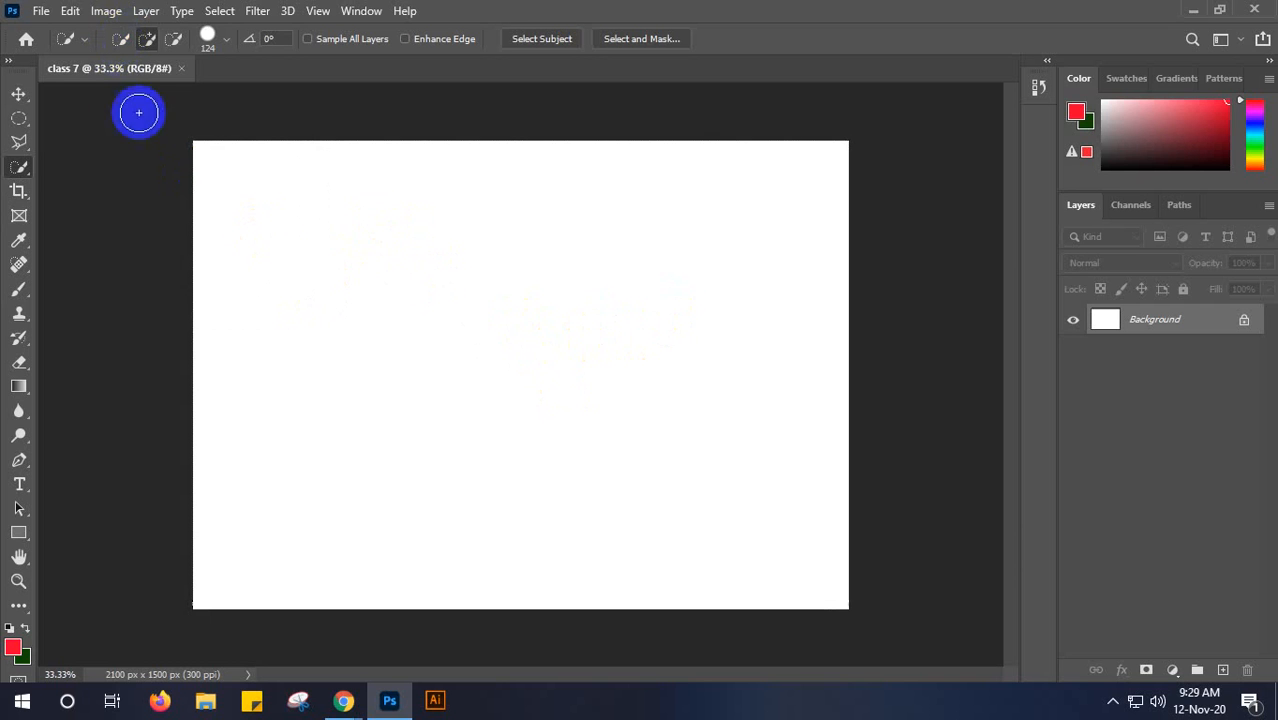
- Try the Quick Selection subtract mode near the canvas centre, clear that area in New selection mode, and activate the Move tool
left_click(148, 47)
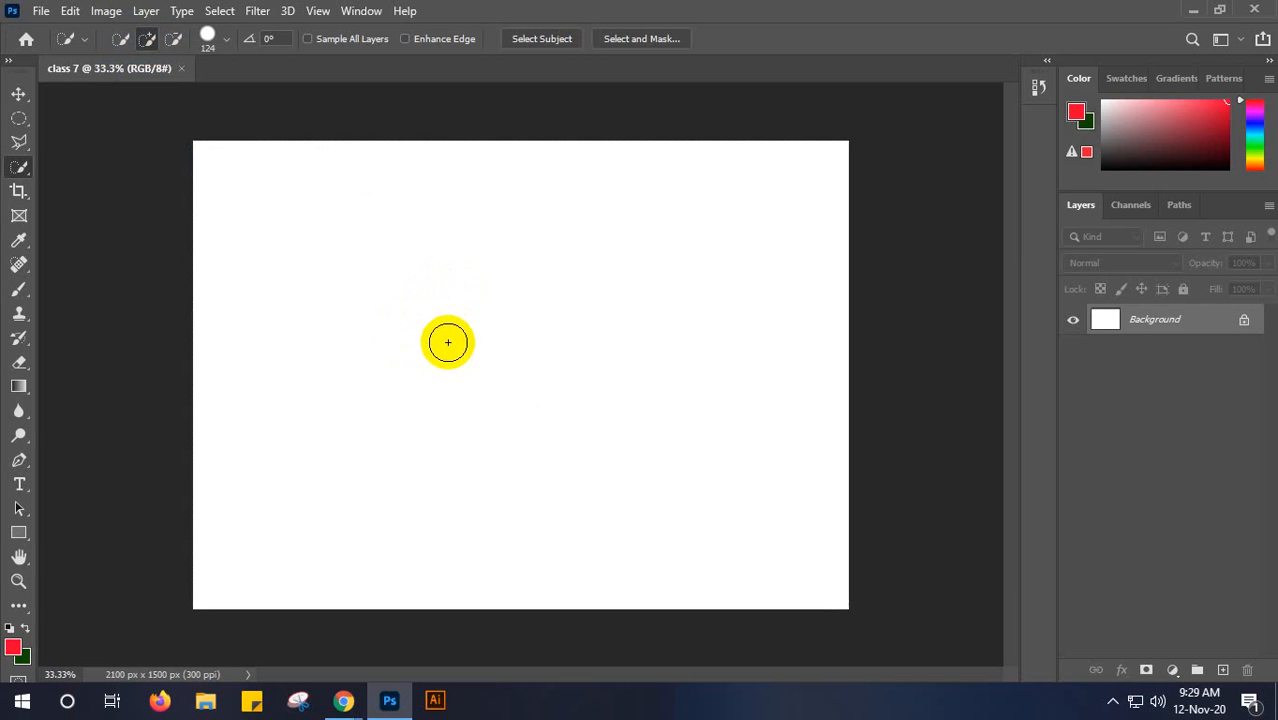
left_click(175, 41)
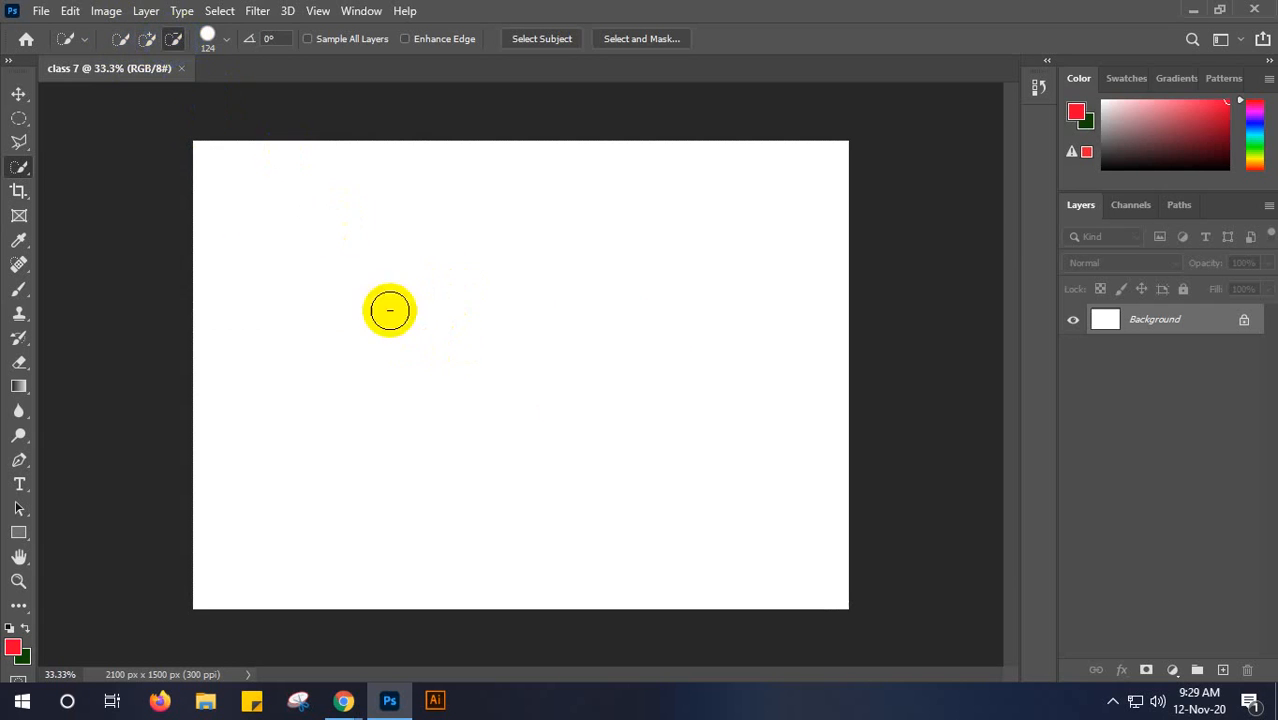
left_click_drag(582, 318, 556, 337)
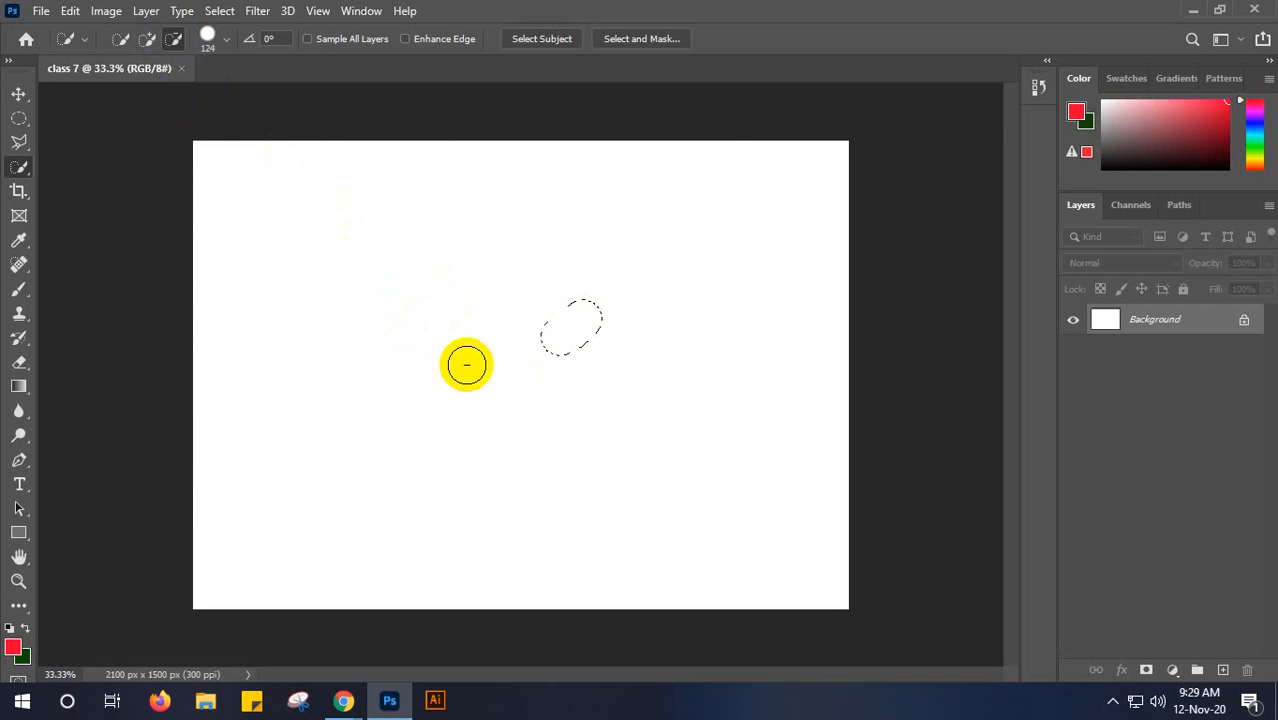
left_click(122, 40)
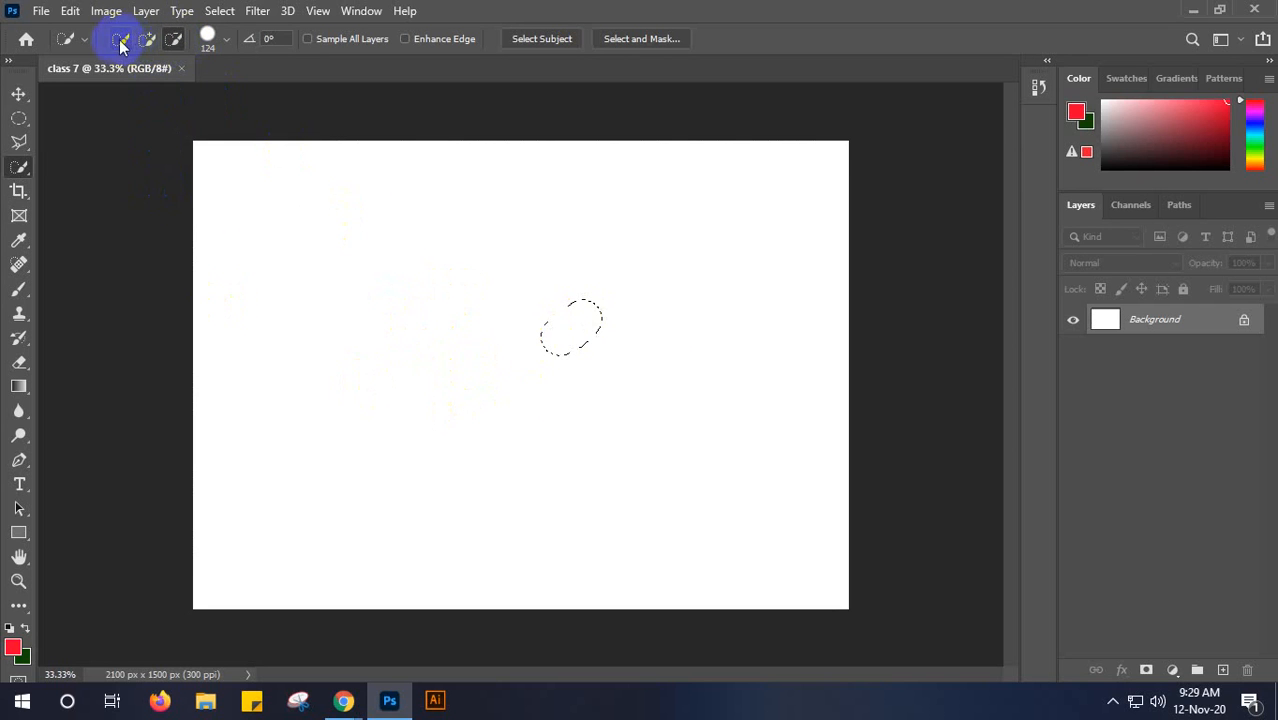
left_click(208, 331)
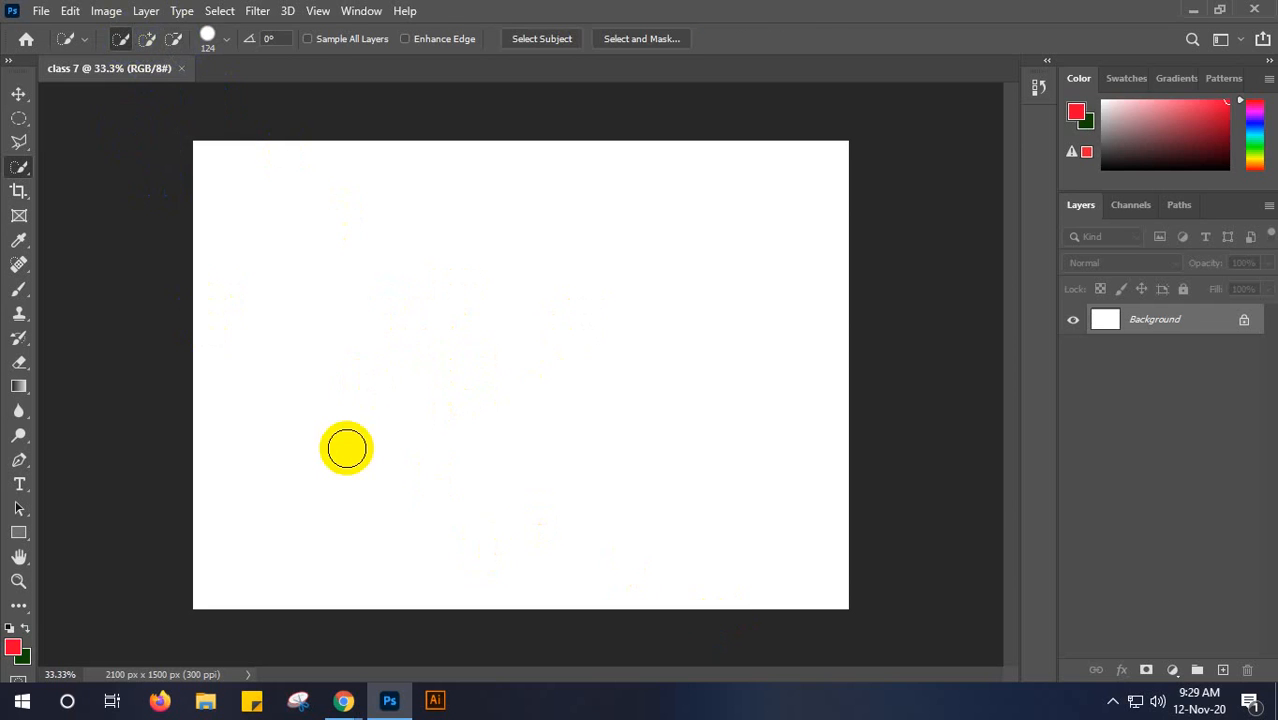
key("v")
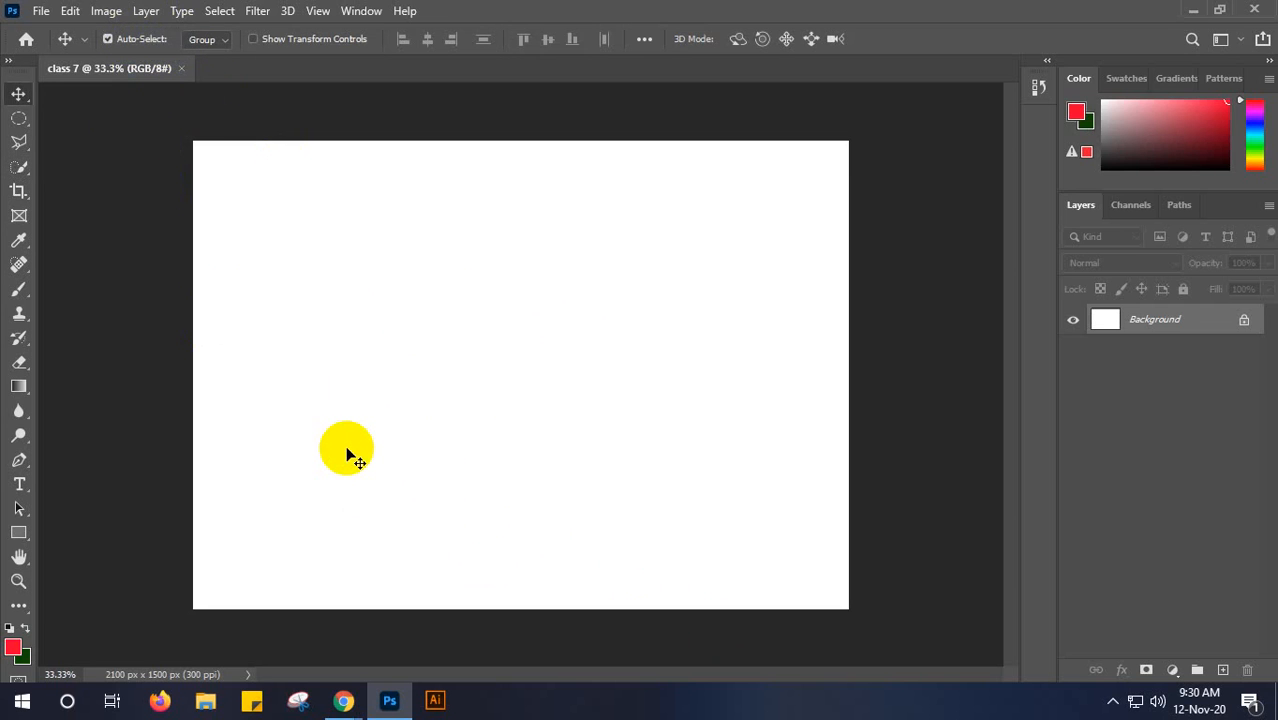
left_click(204, 704)
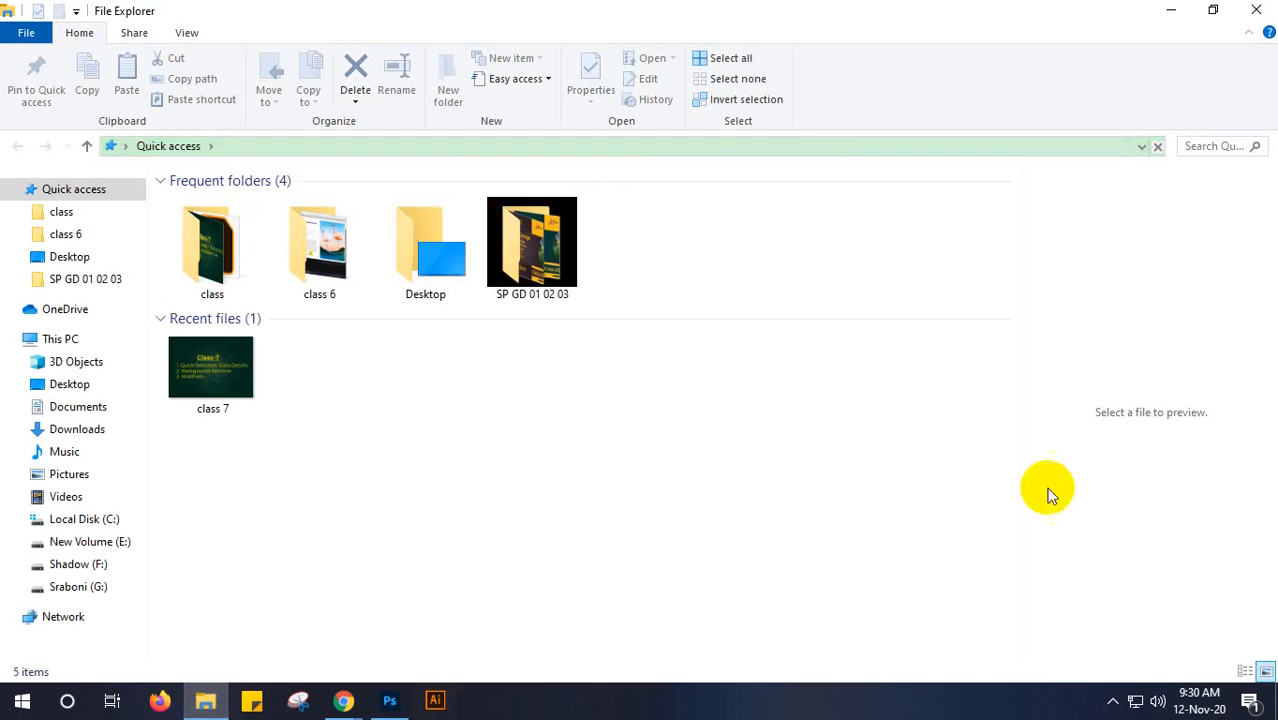
left_click(1170, 10)
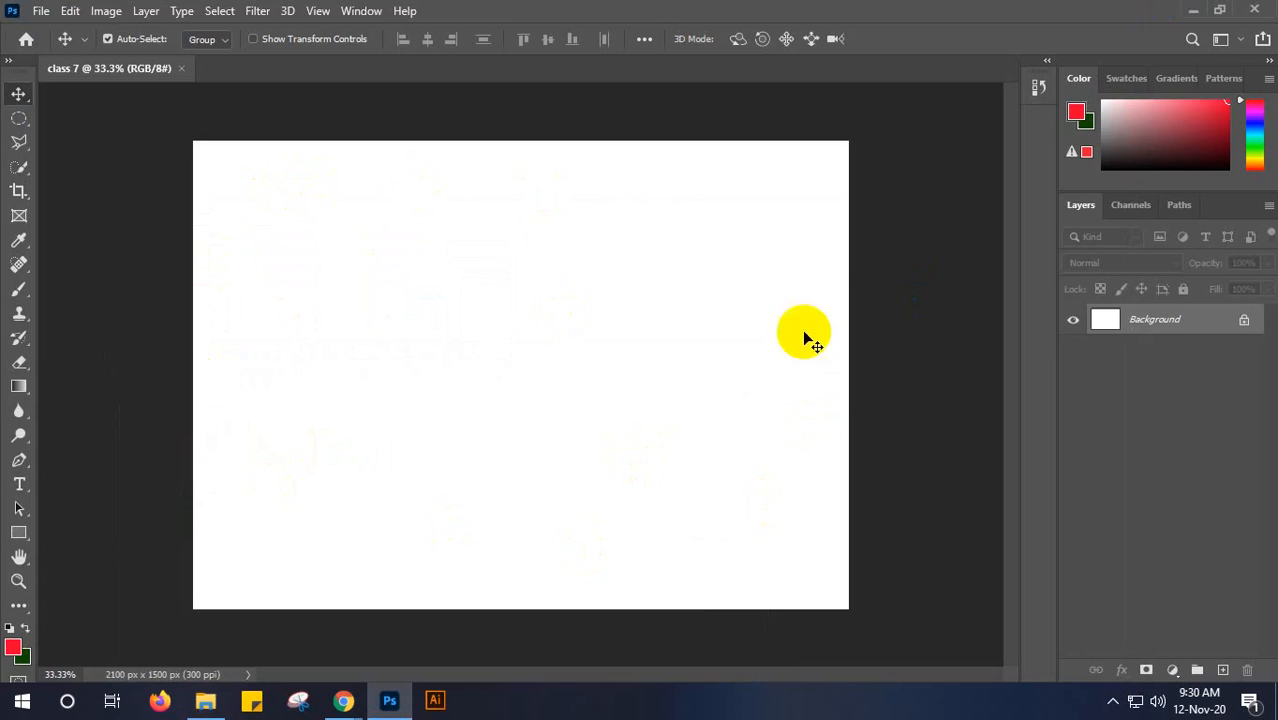
key("ctrl")
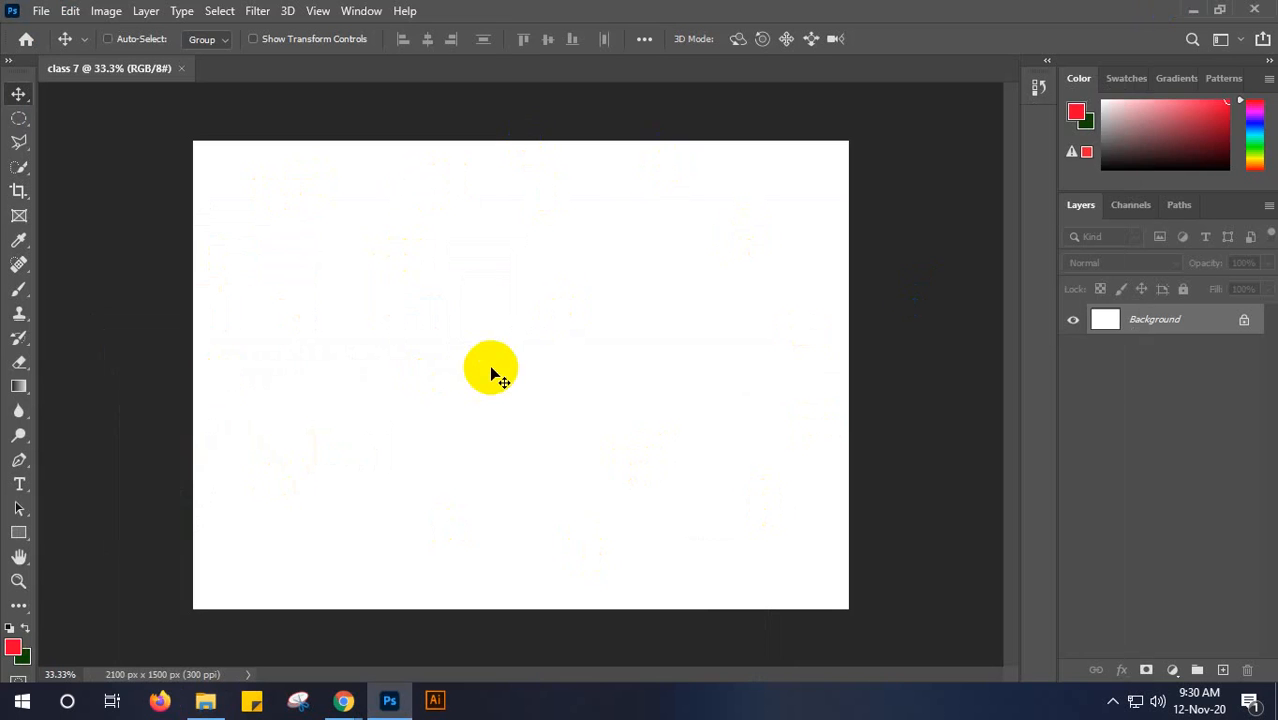
left_click(464, 376)
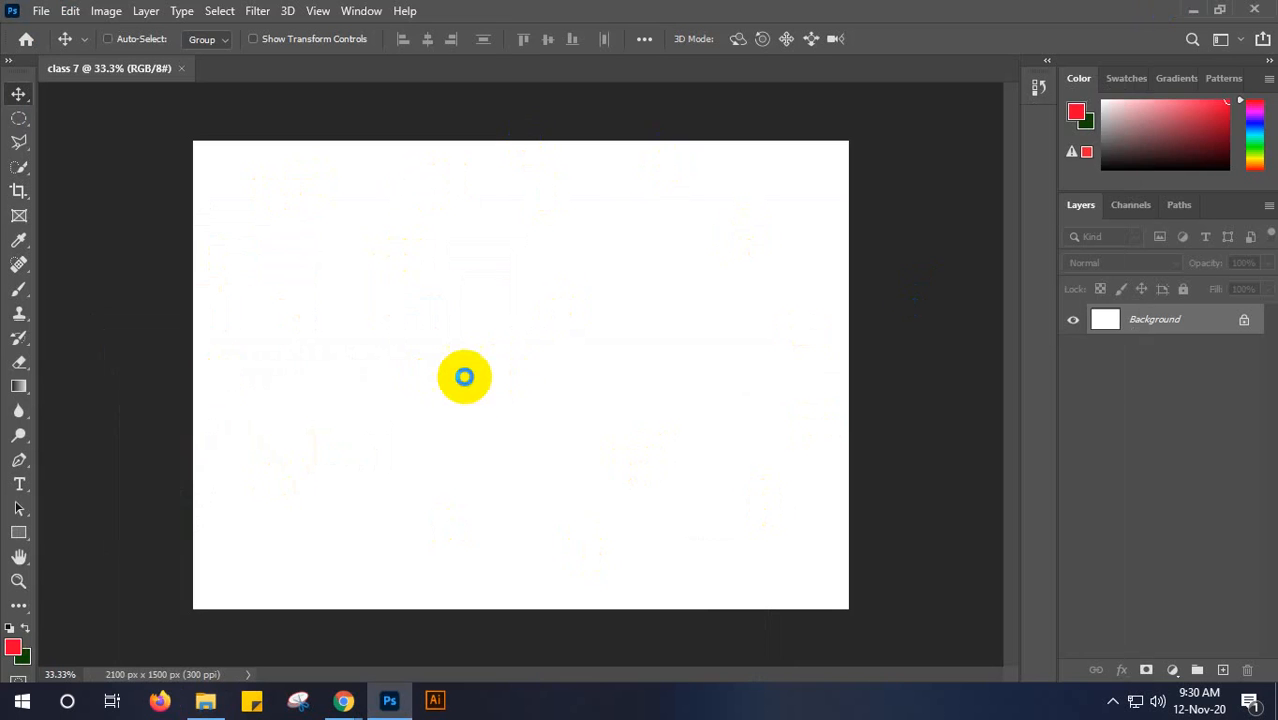
- Open the "logo mockup 1" JPG image from the GD elements > mockup > Logo Mockup folder on the G: drive
key("ctrl+o")
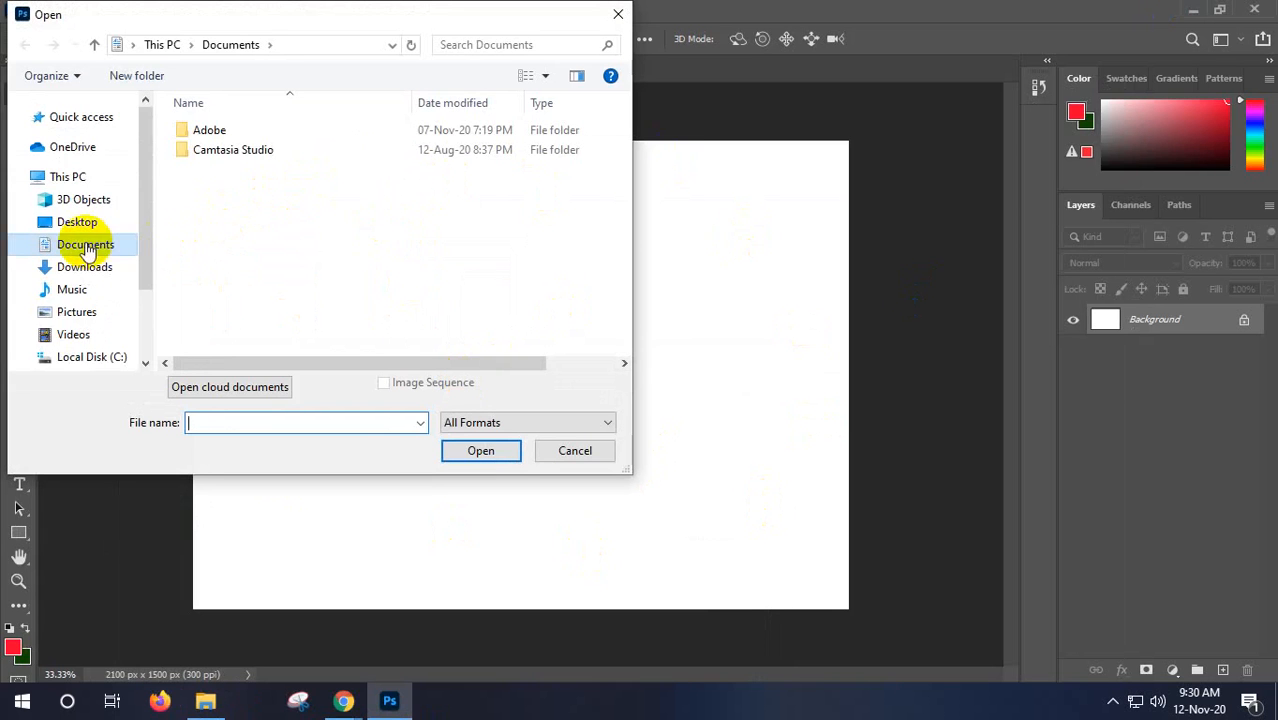
scroll(85, 293, "down", 2)
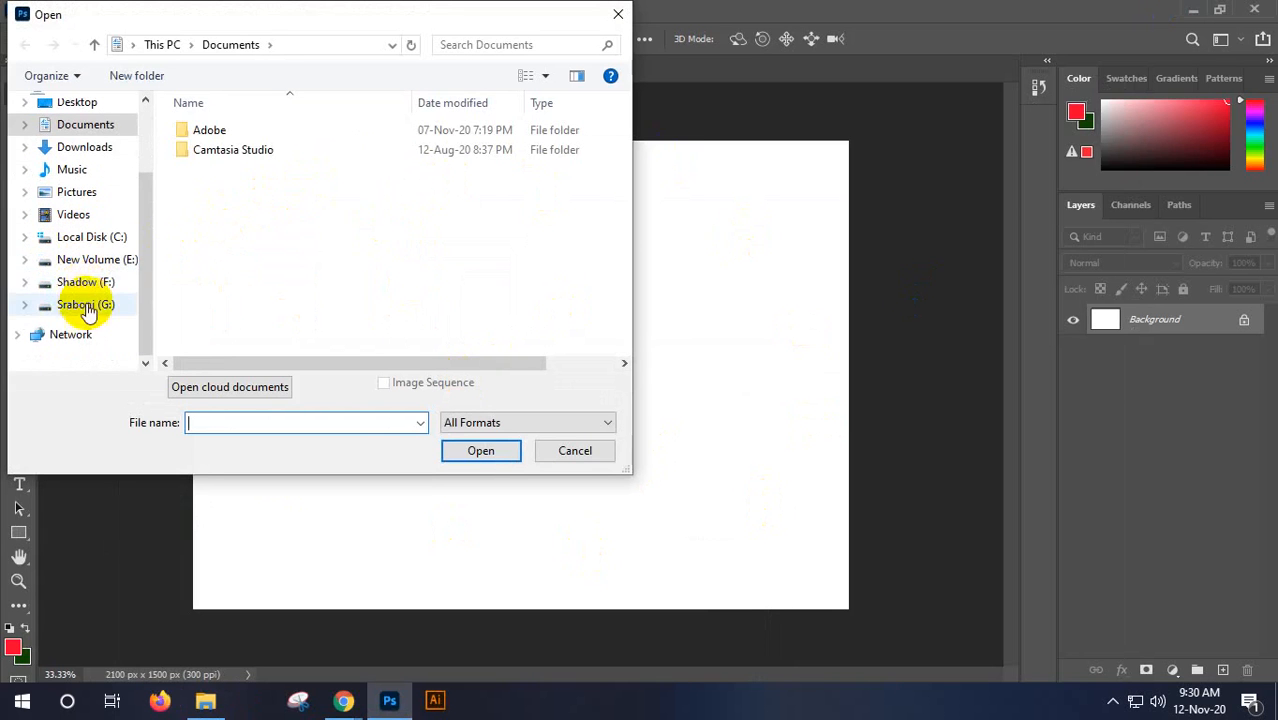
left_click(80, 305)
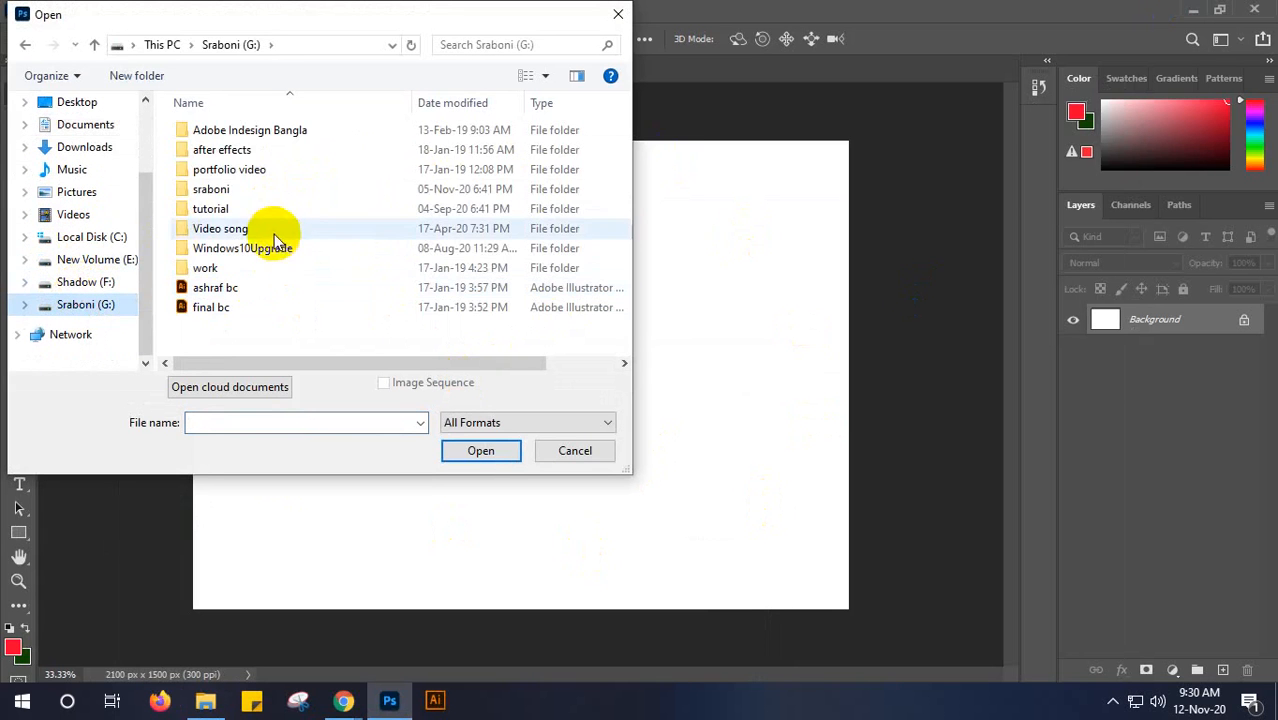
scroll(263, 193, "up", 5)
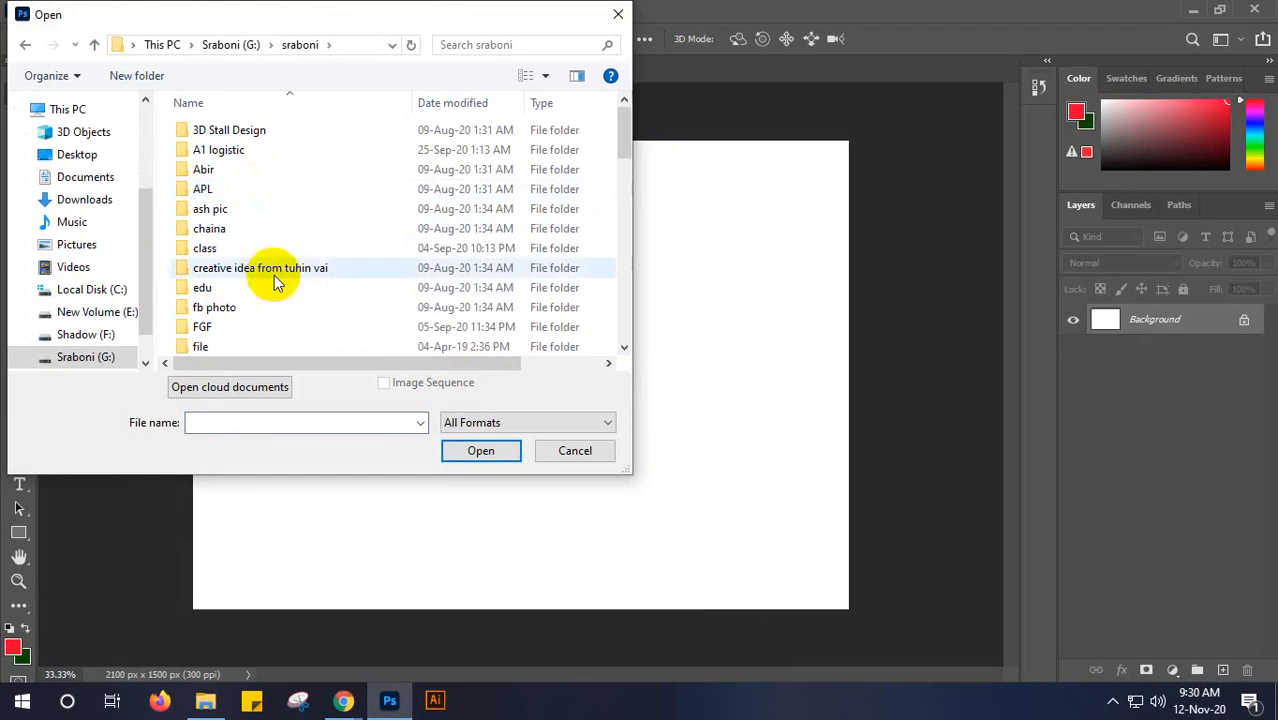
scroll(275, 276, "down", 3)
double_click(285, 248)
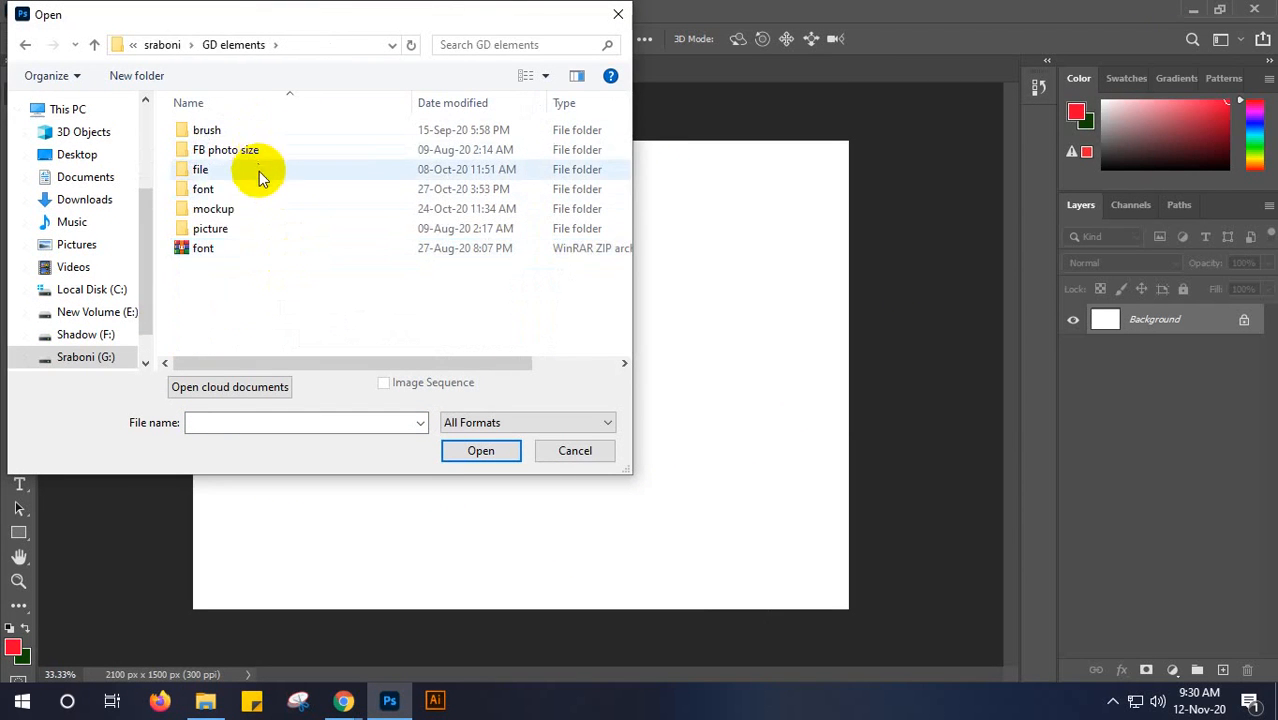
double_click(258, 209)
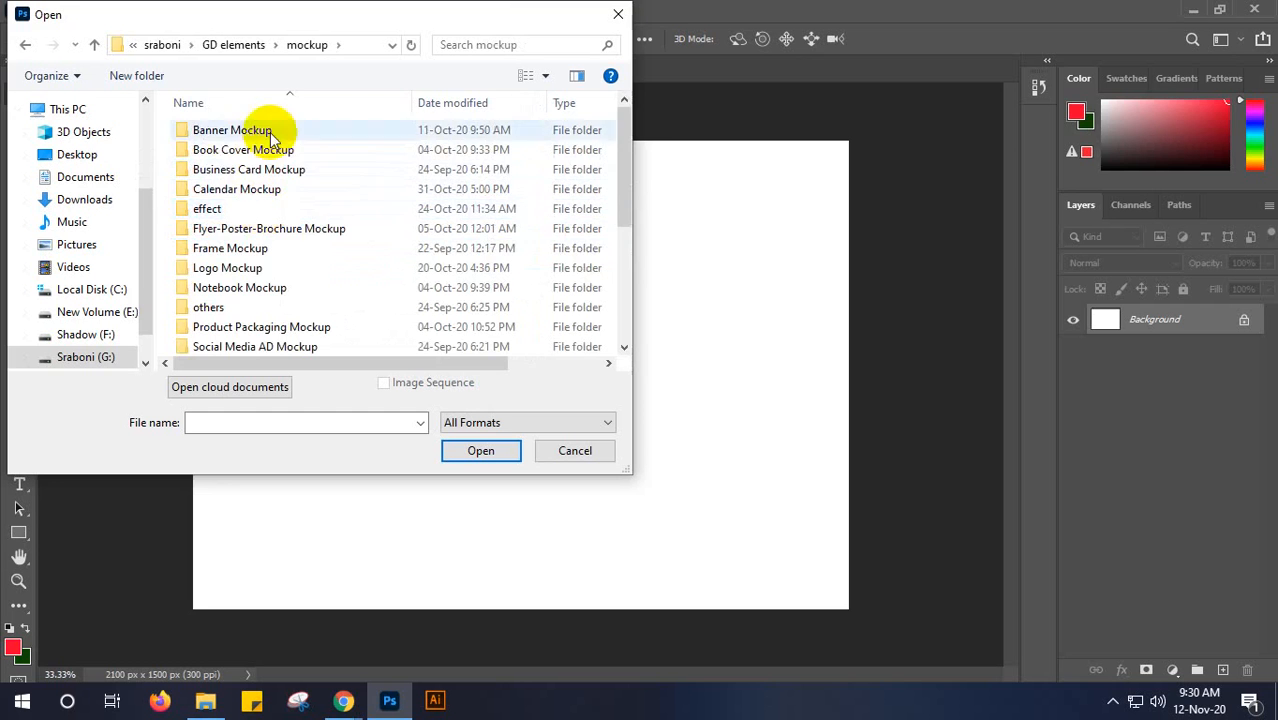
scroll(285, 246, "down", 1)
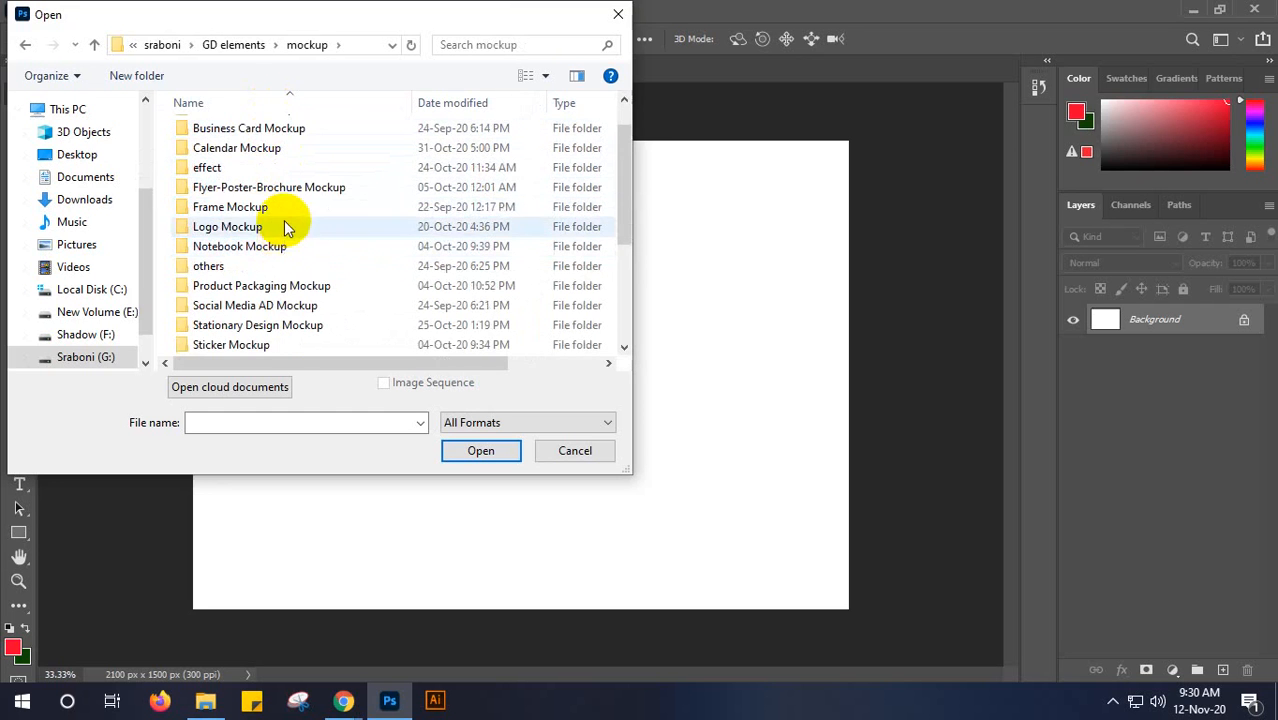
left_click(289, 228)
double_click(289, 228)
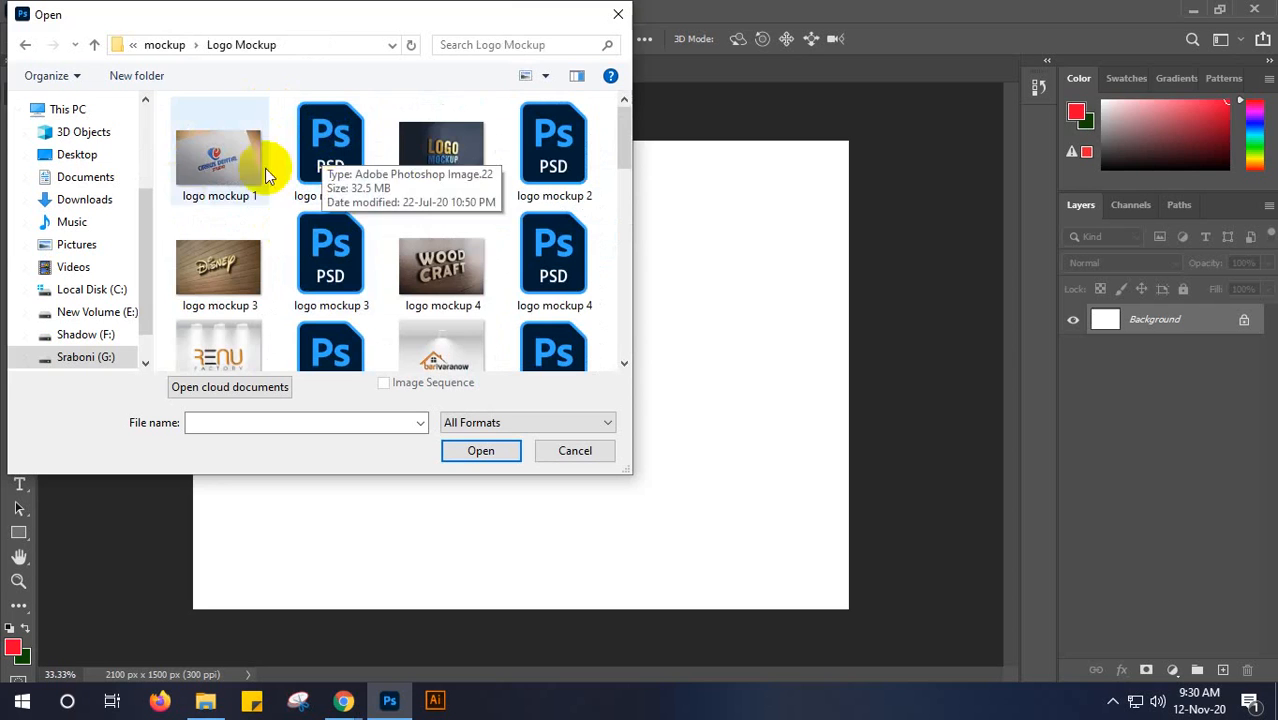
left_click(204, 158)
left_click(470, 451)
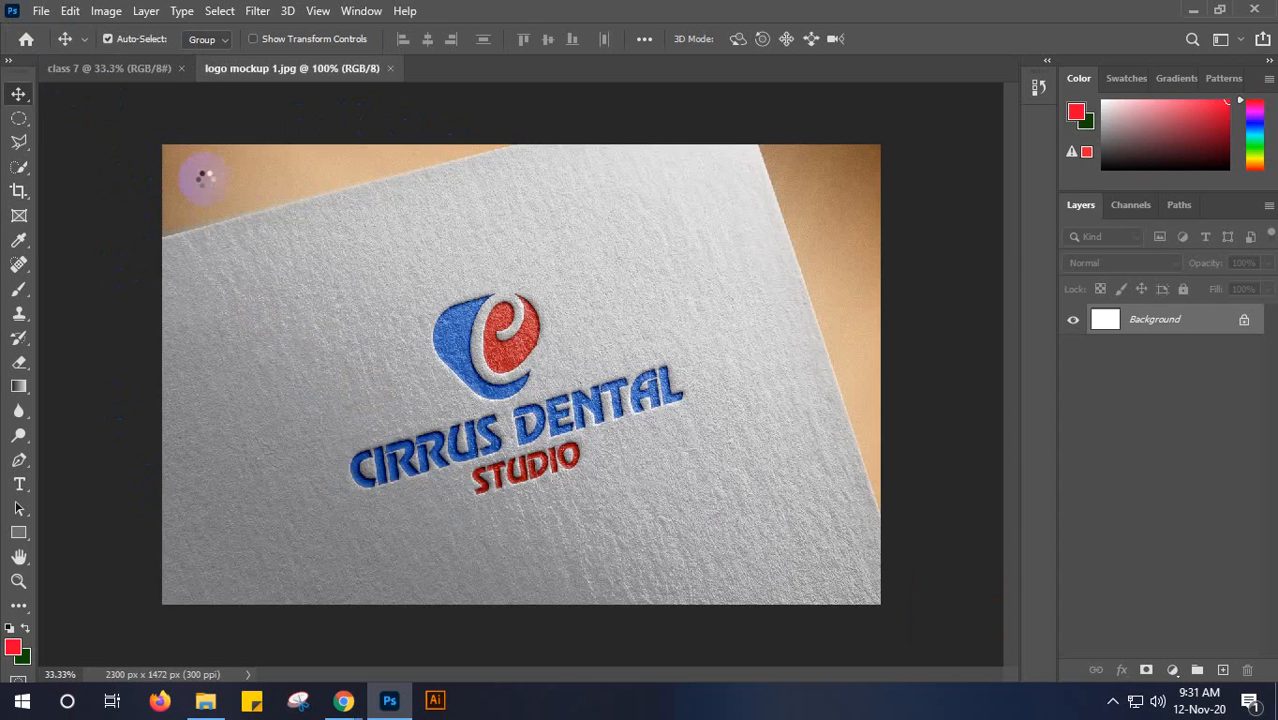
- Compare the class 7 document with the opened logo mockup 1.jpg and return to class 7
left_click(82, 68)
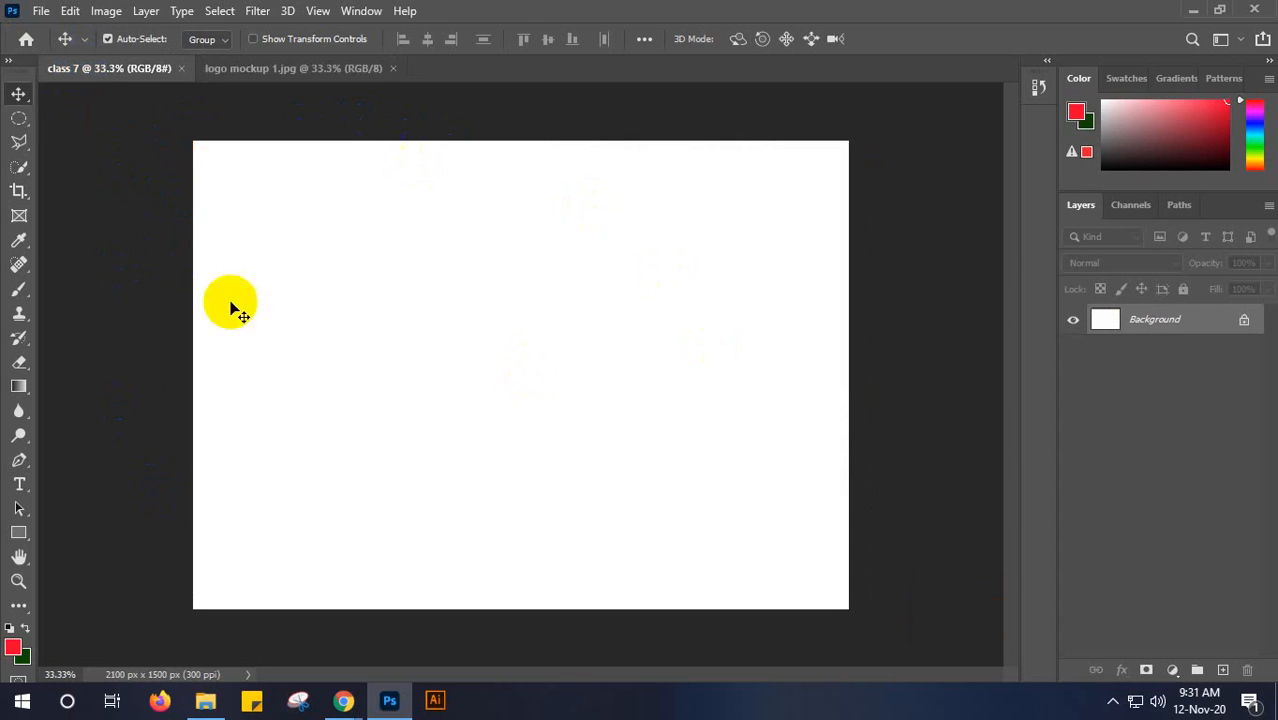
left_click(279, 69)
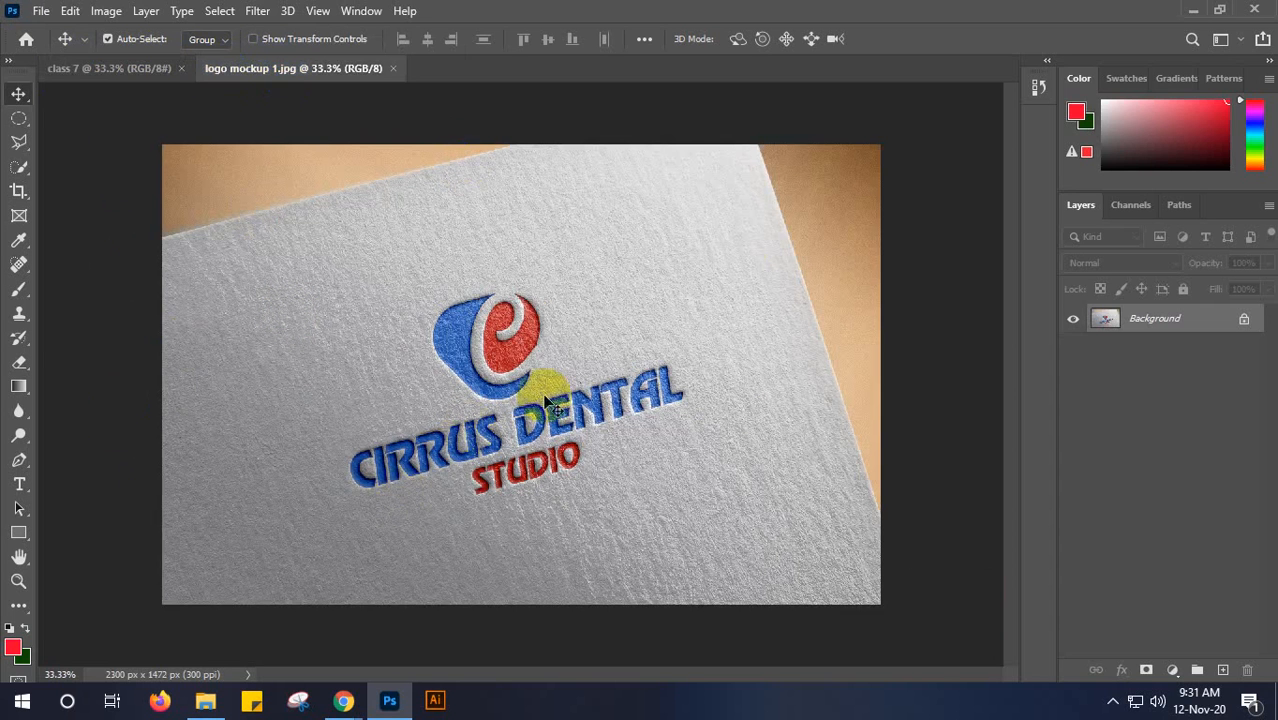
left_click(98, 80)
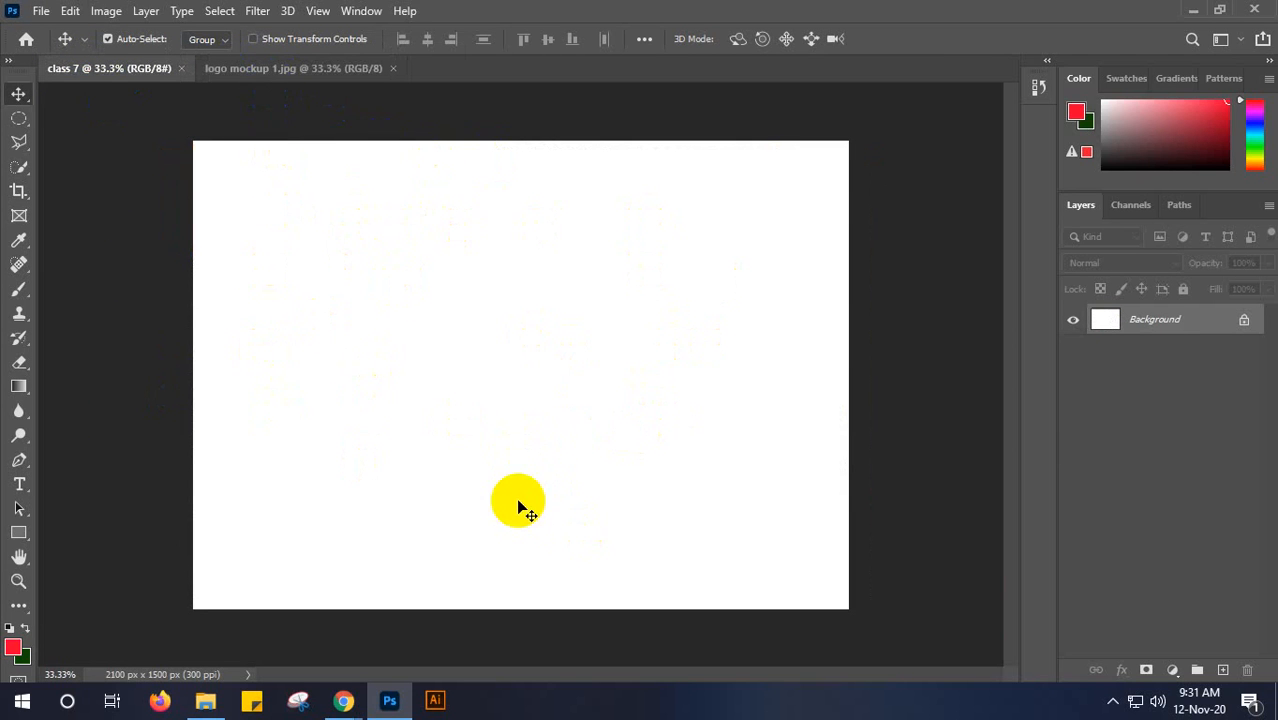
- Start placing an embedded image into class 7 and browse to the picture folder on the G: drive
left_click(41, 12)
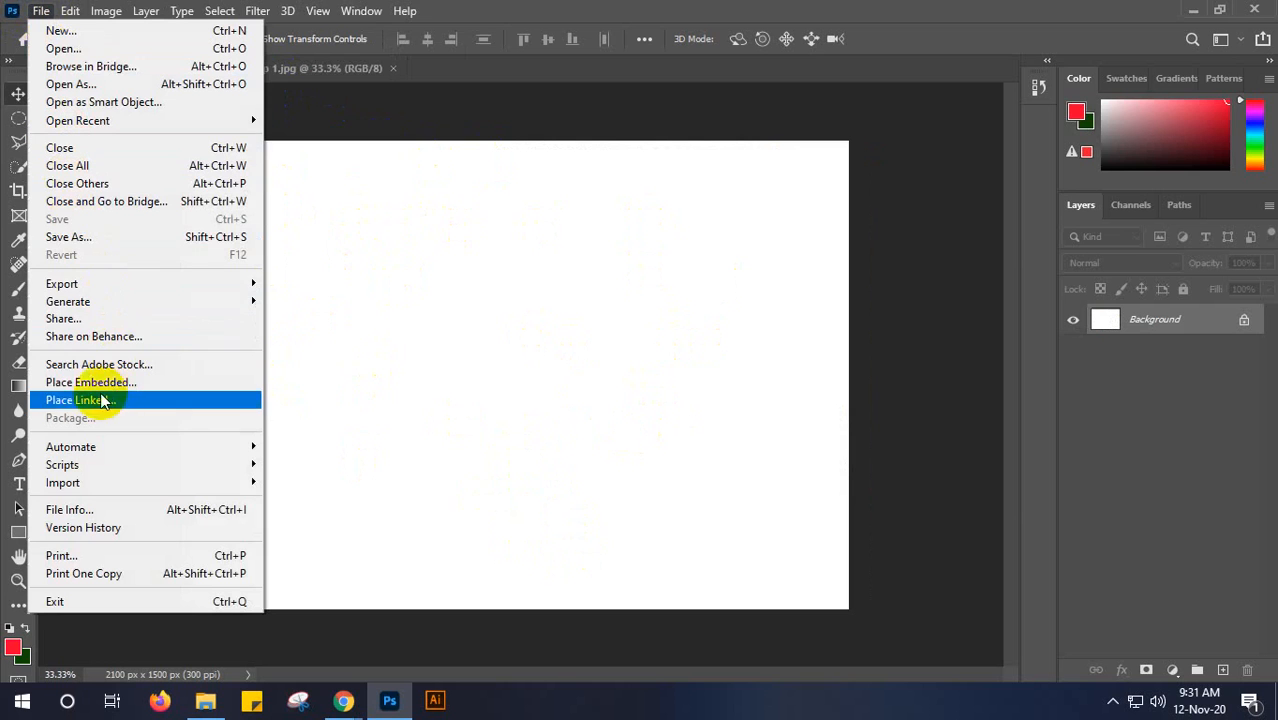
left_click(68, 383)
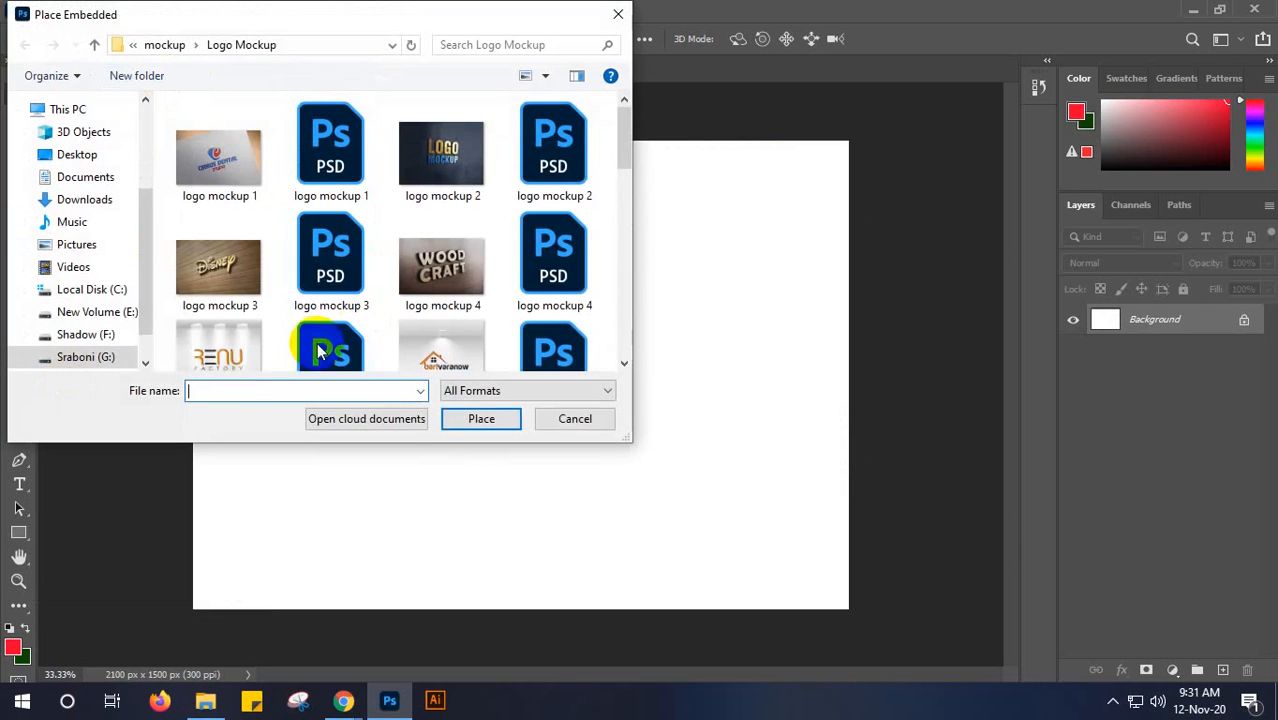
left_click(166, 45)
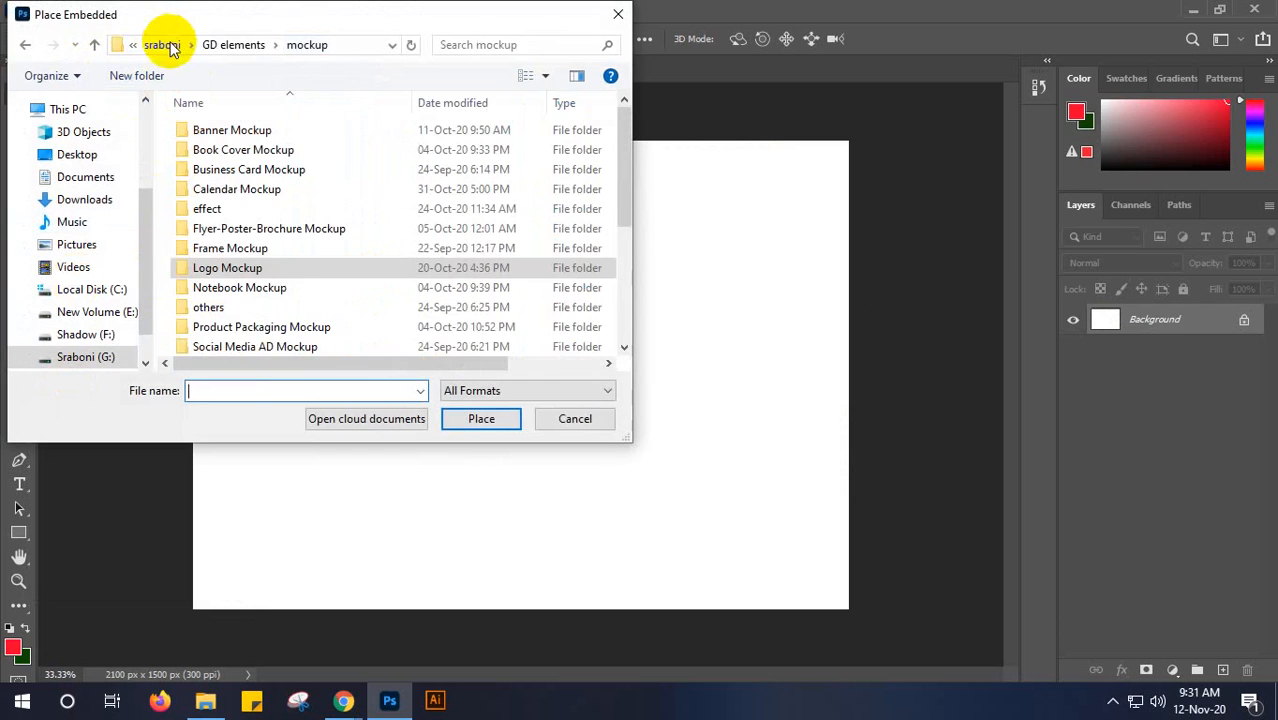
left_click(160, 45)
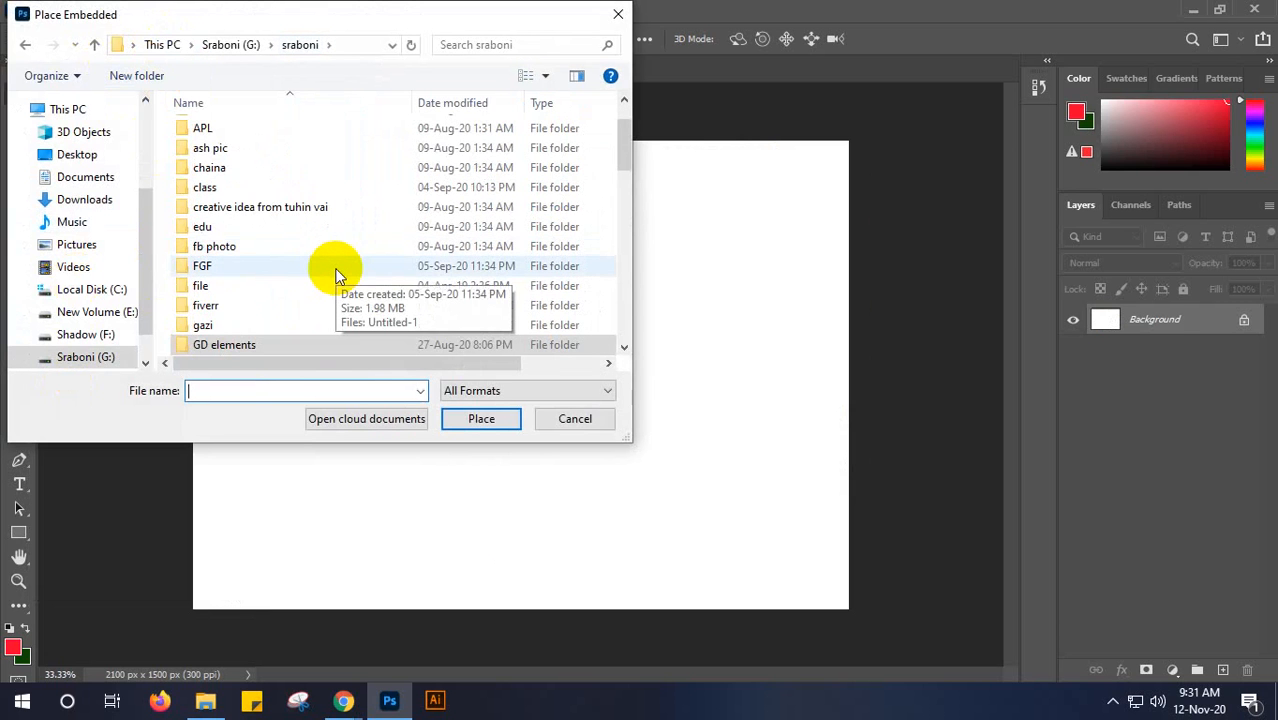
scroll(337, 275, "down", 3)
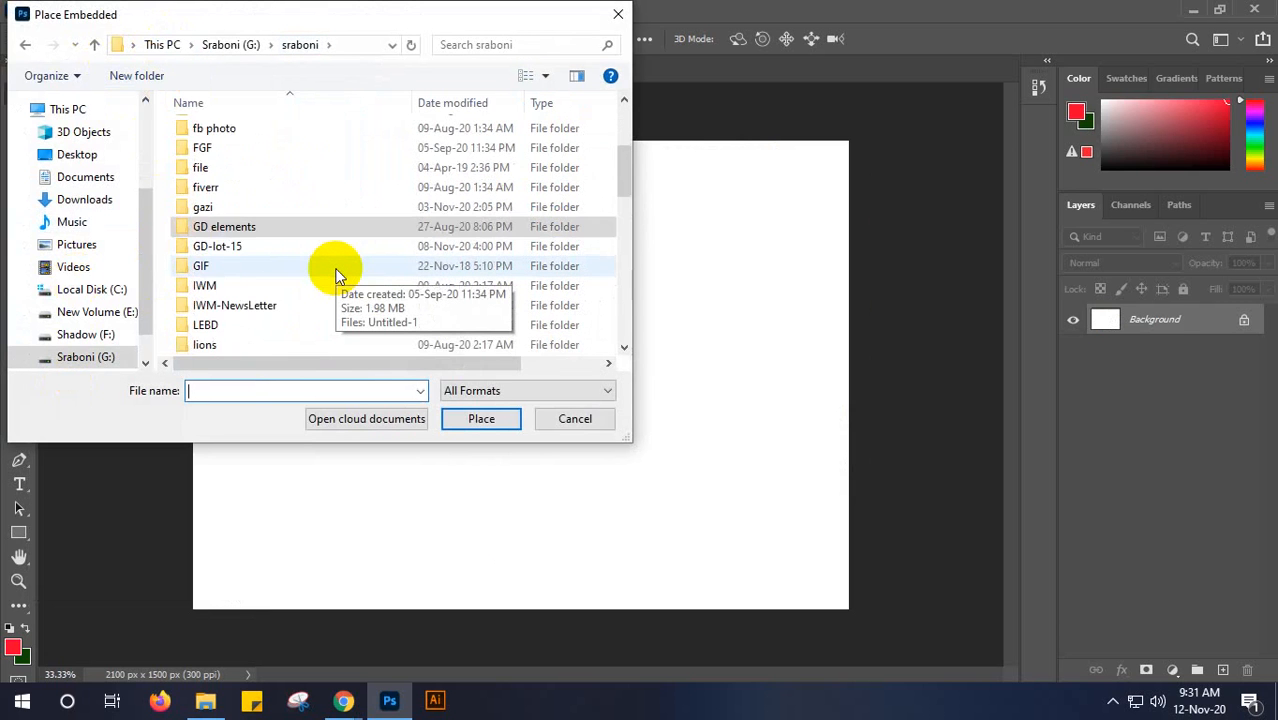
scroll(337, 275, "down", 1)
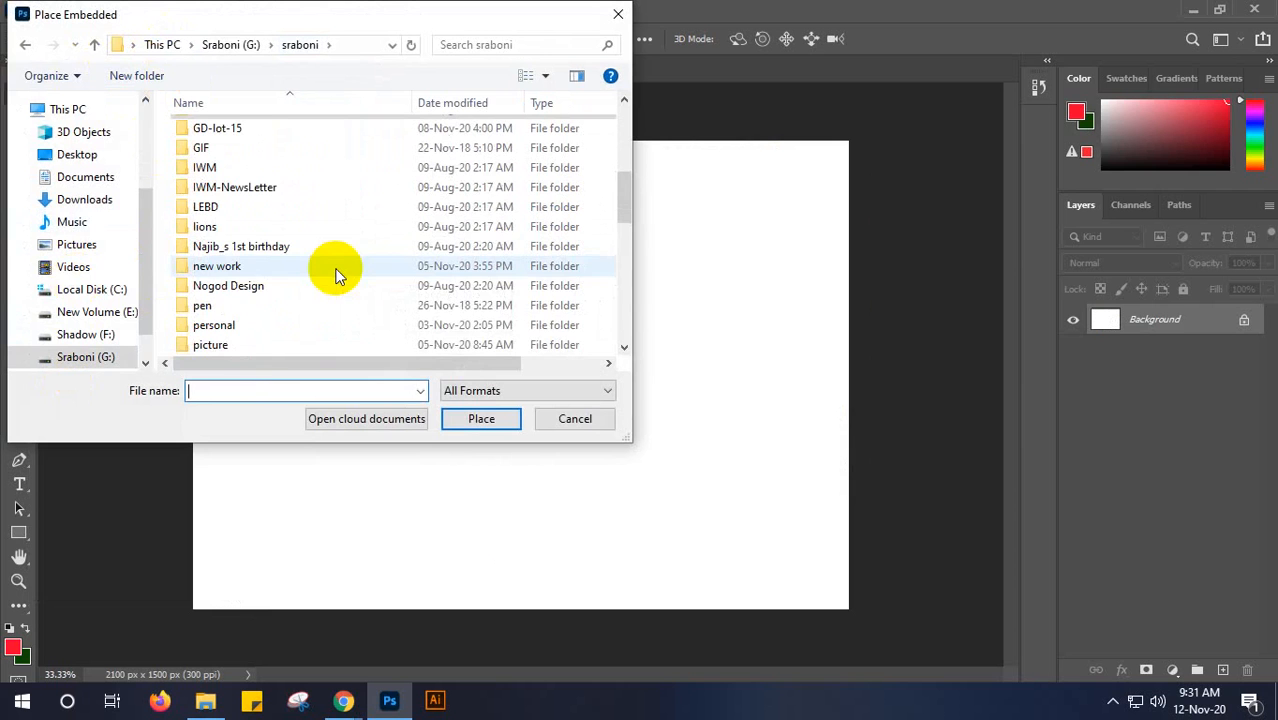
scroll(303, 315, "down", 1)
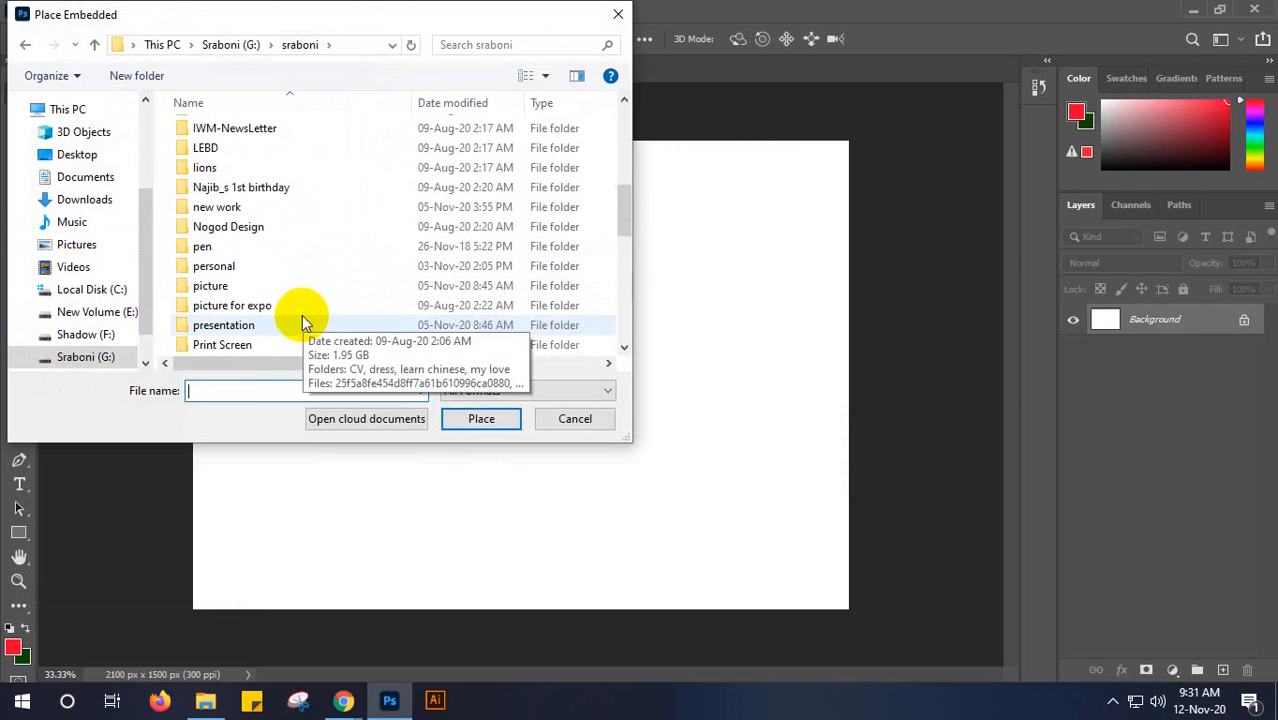
double_click(289, 289)
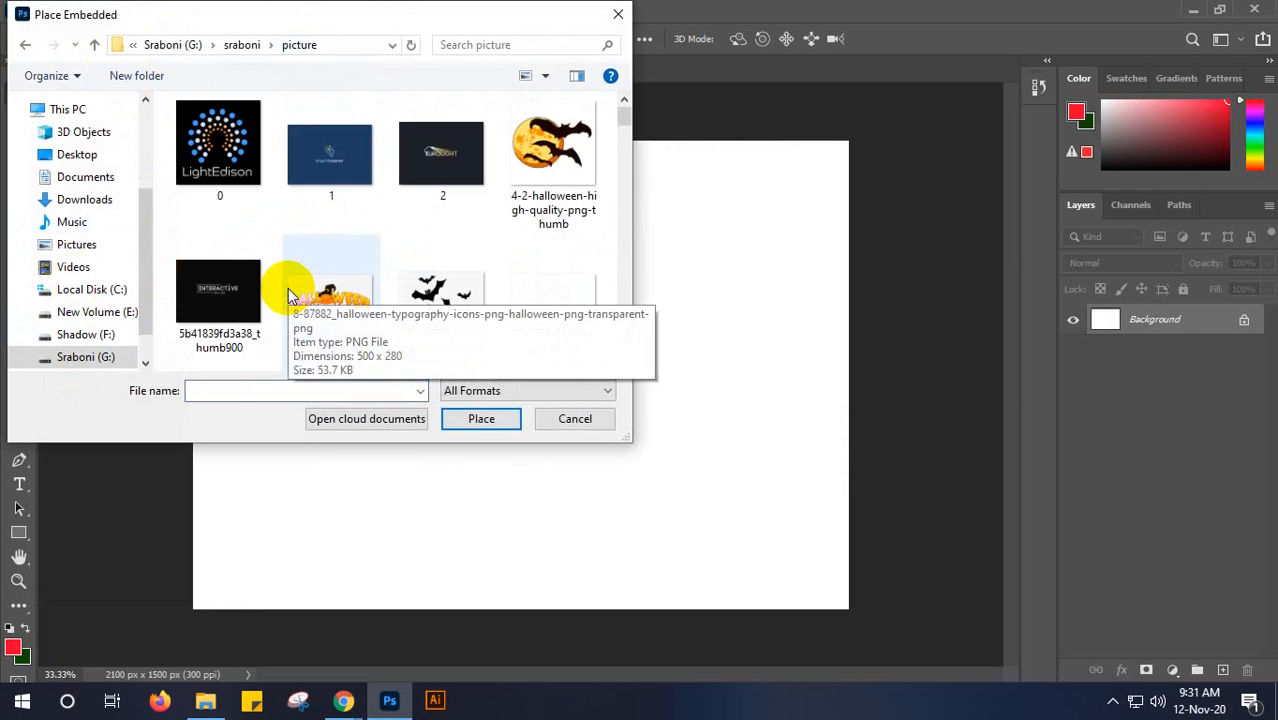
- Place the banana-juice image as an embedded layer in class 7, commit it, and undo the placement
scroll(318, 205, "down", 1)
scroll(310, 200, "down", 3)
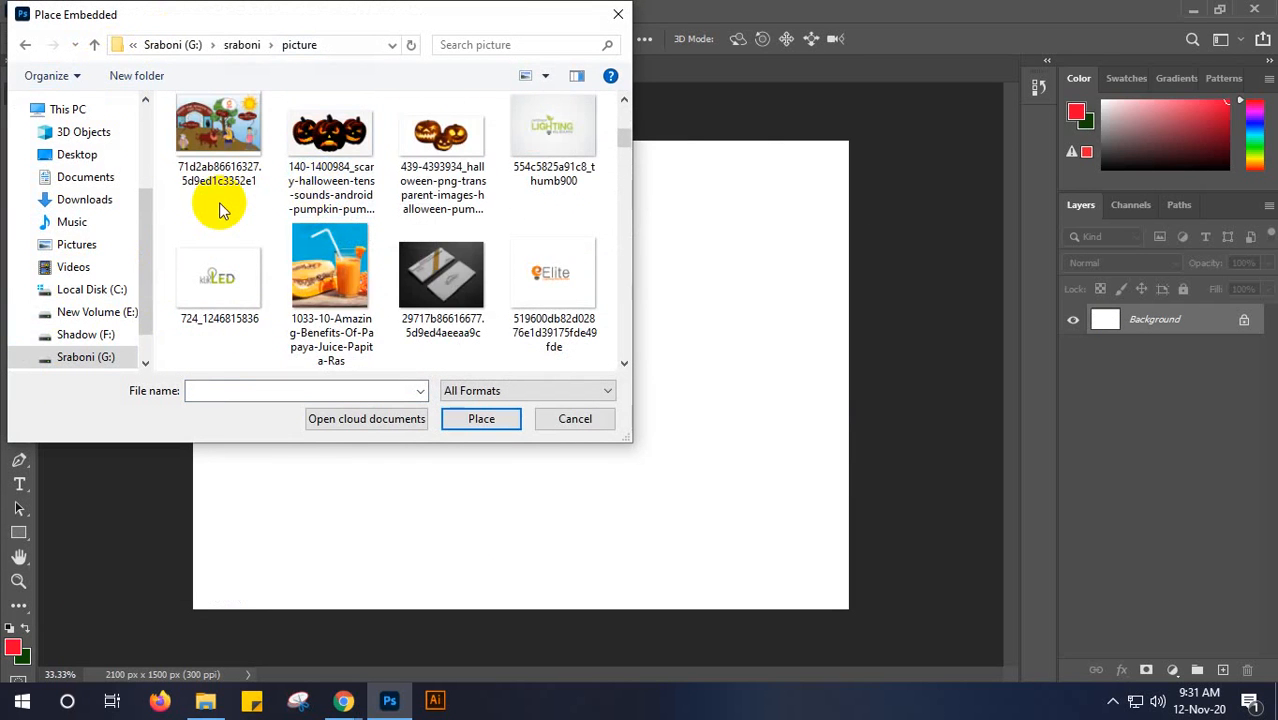
scroll(220, 210, "down", 2)
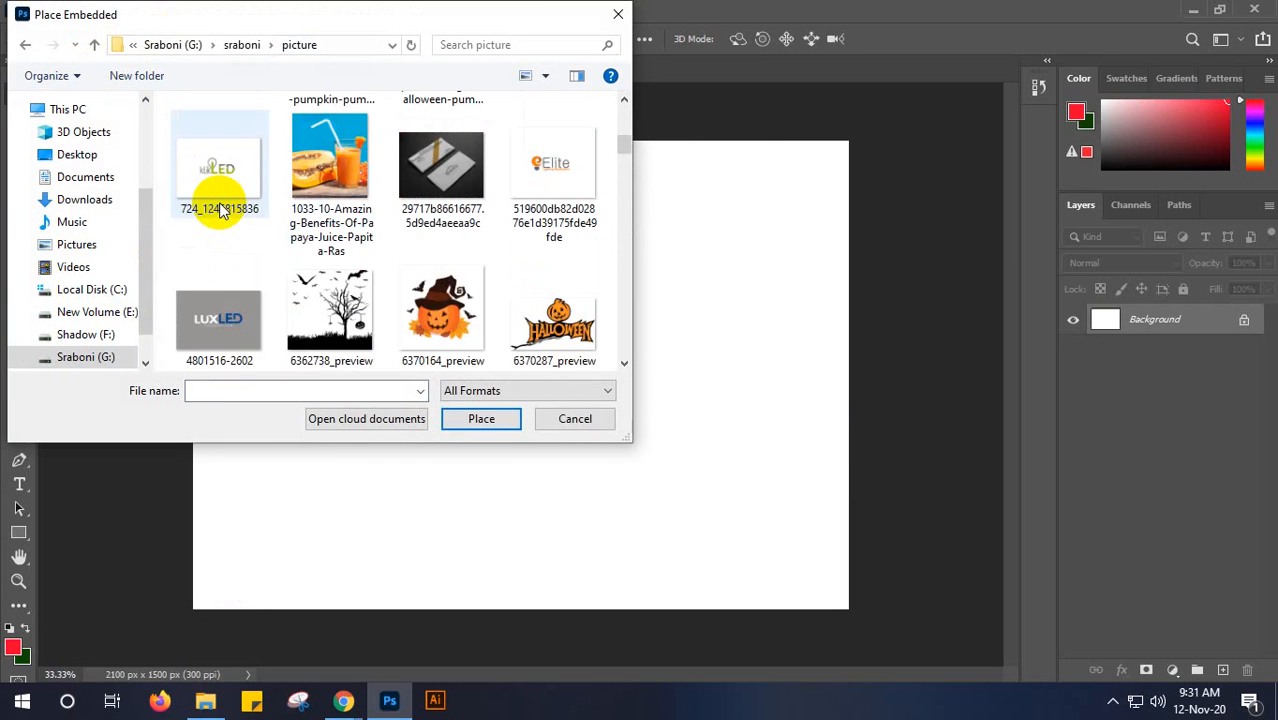
scroll(218, 208, "down", 2)
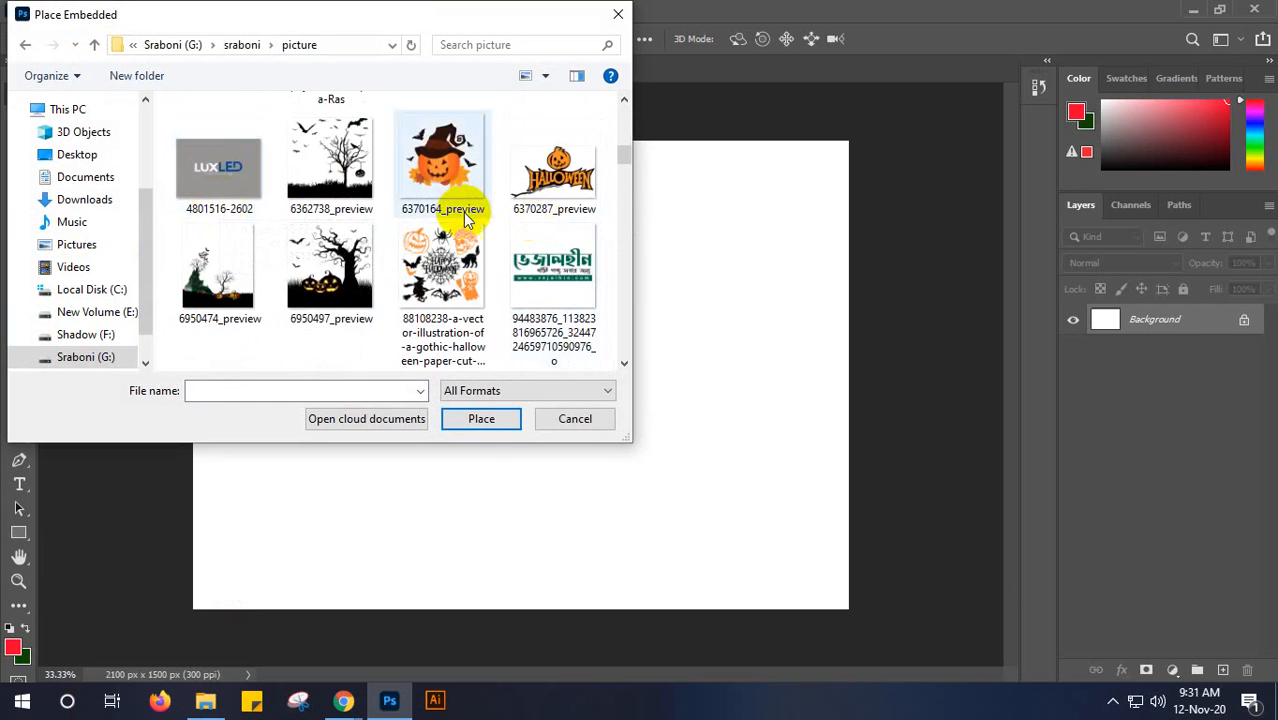
scroll(460, 212, "down", 2)
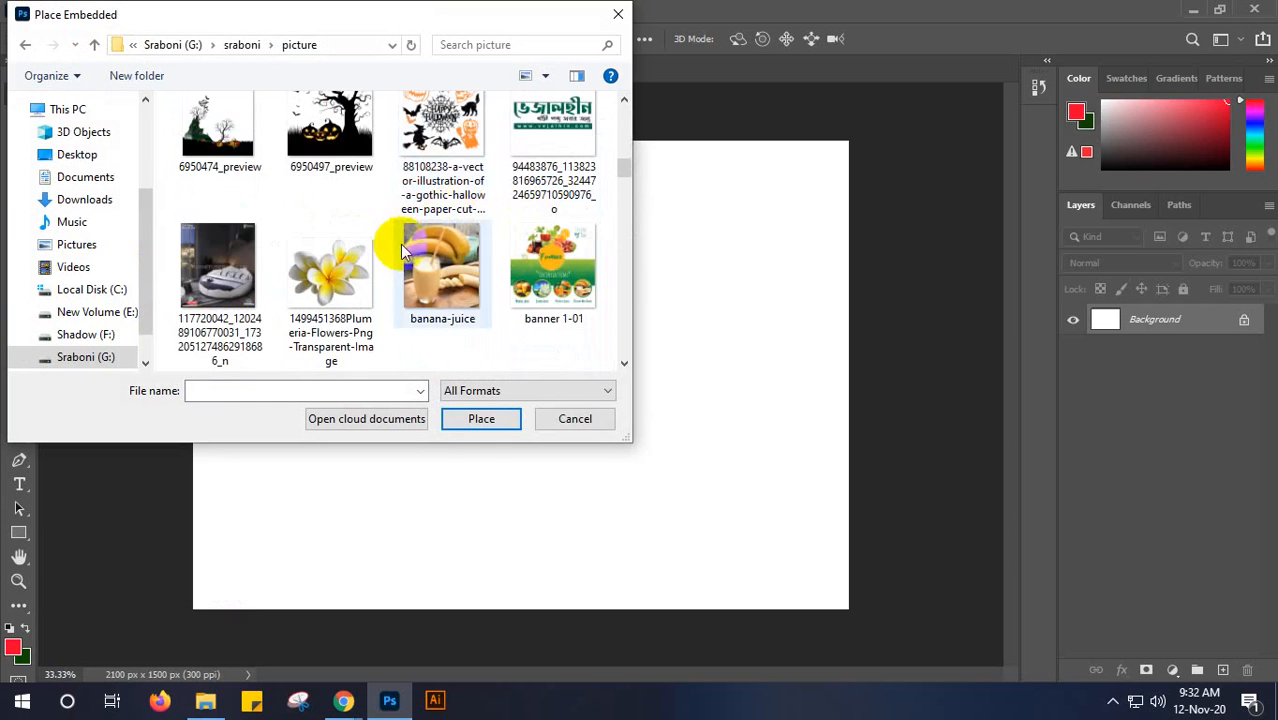
scroll(367, 280, "down", 2)
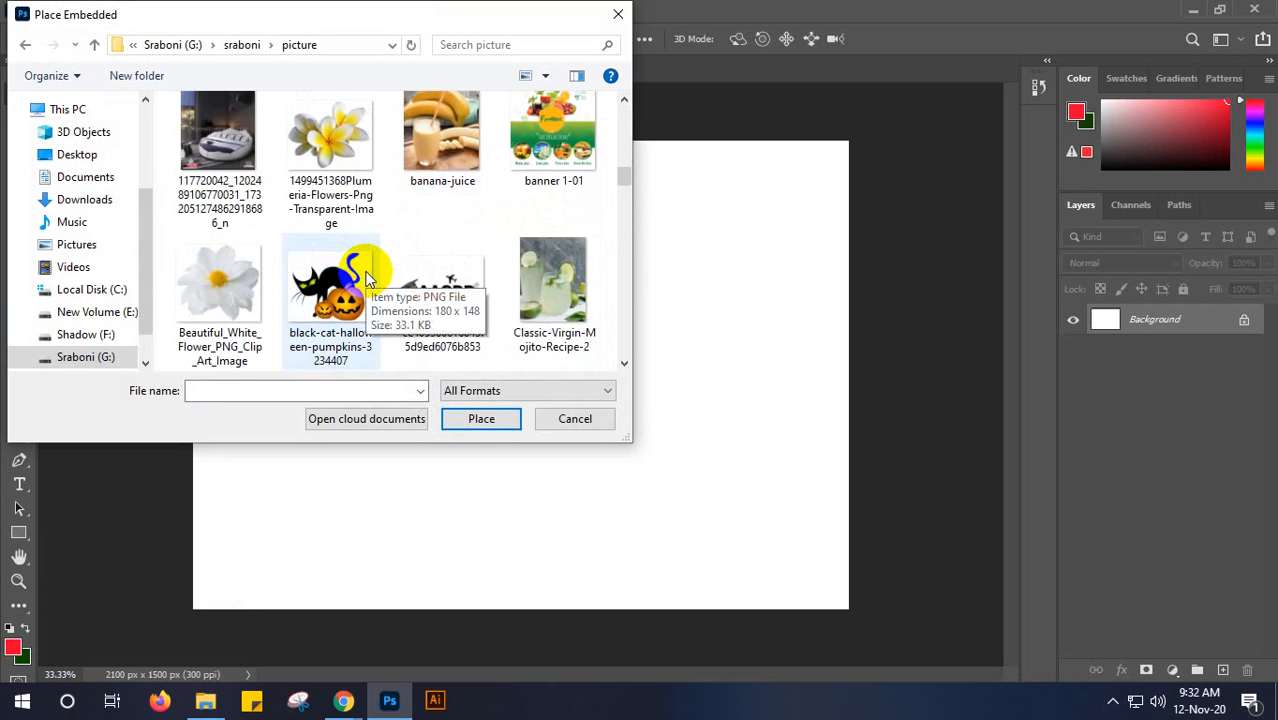
left_click(442, 200)
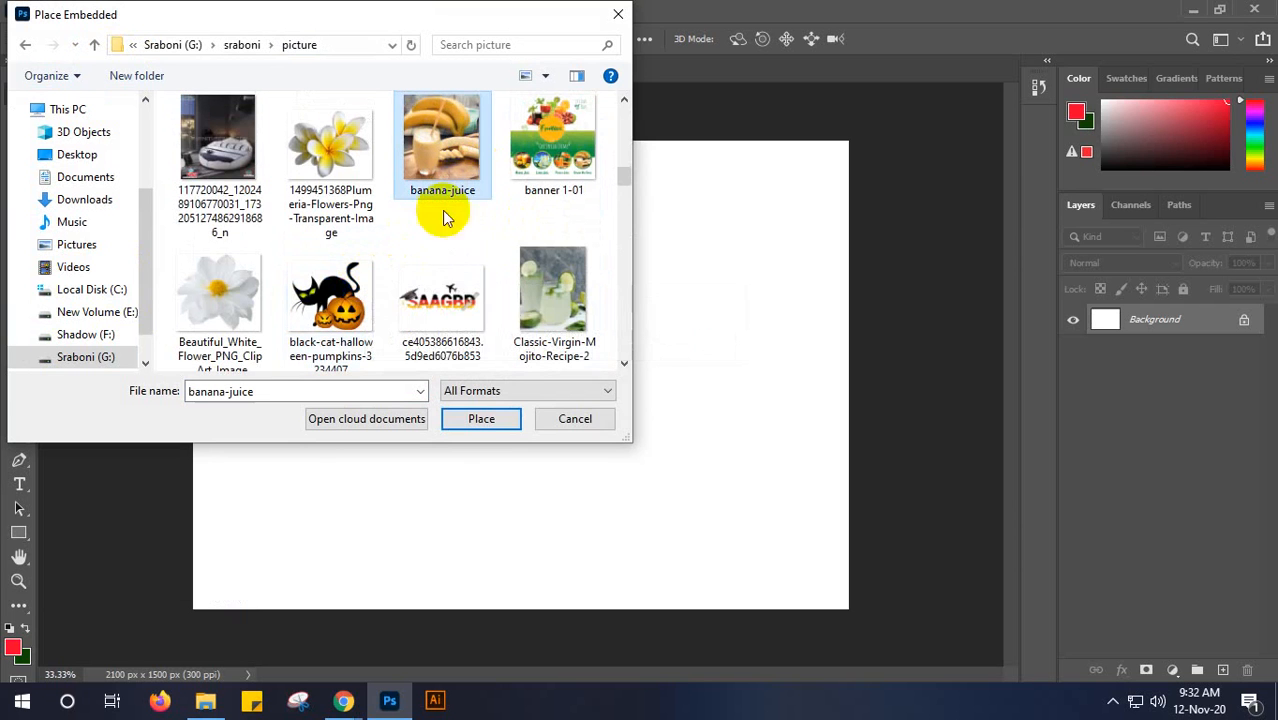
left_click(471, 417)
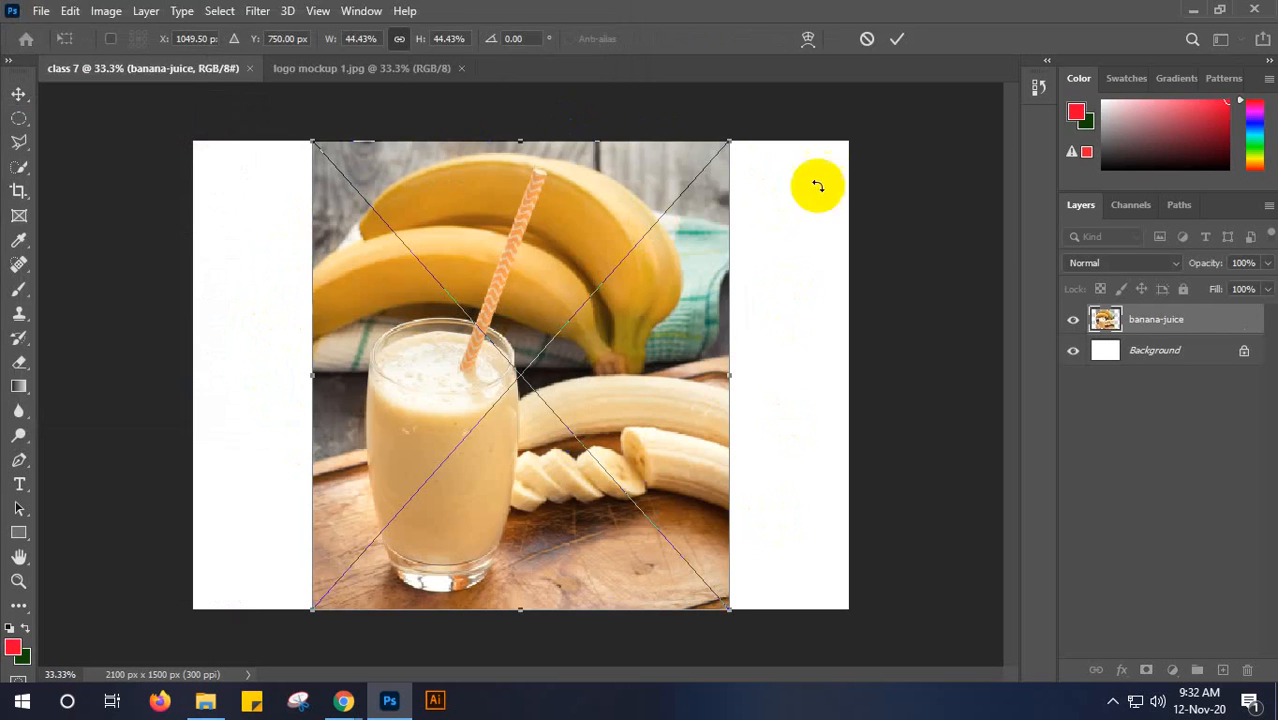
left_click(869, 97)
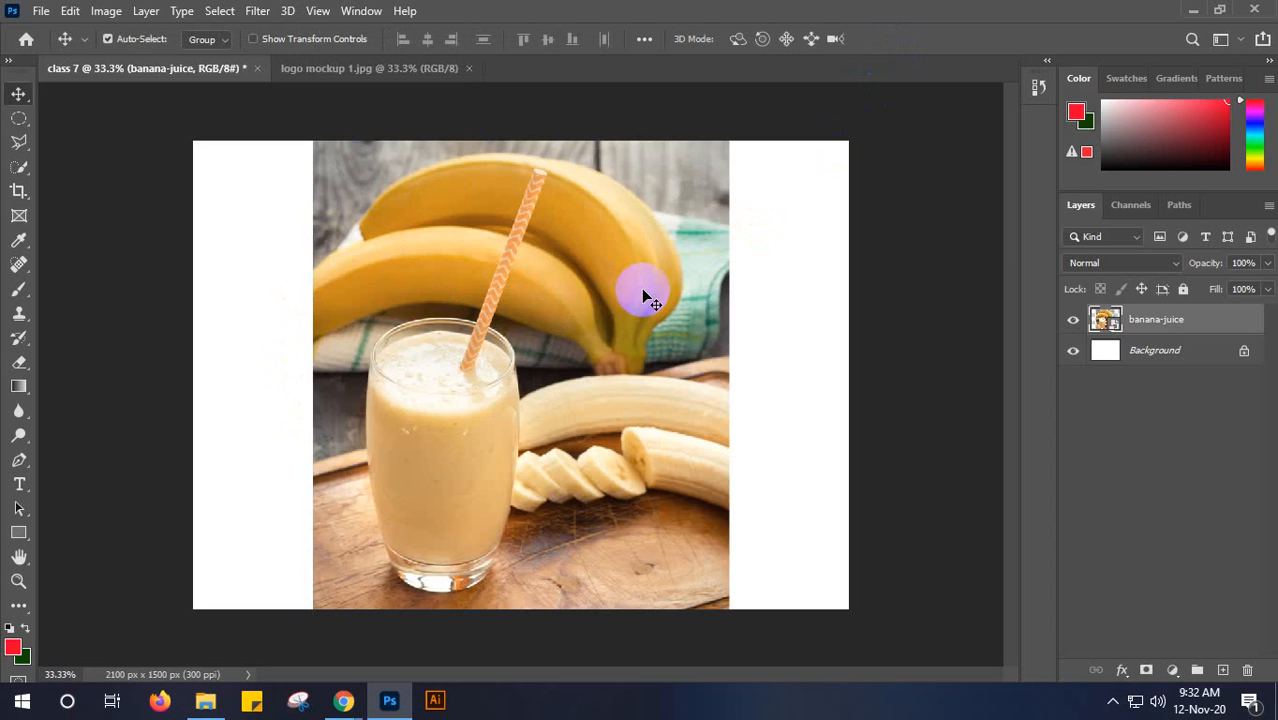
key("ctrl+z")
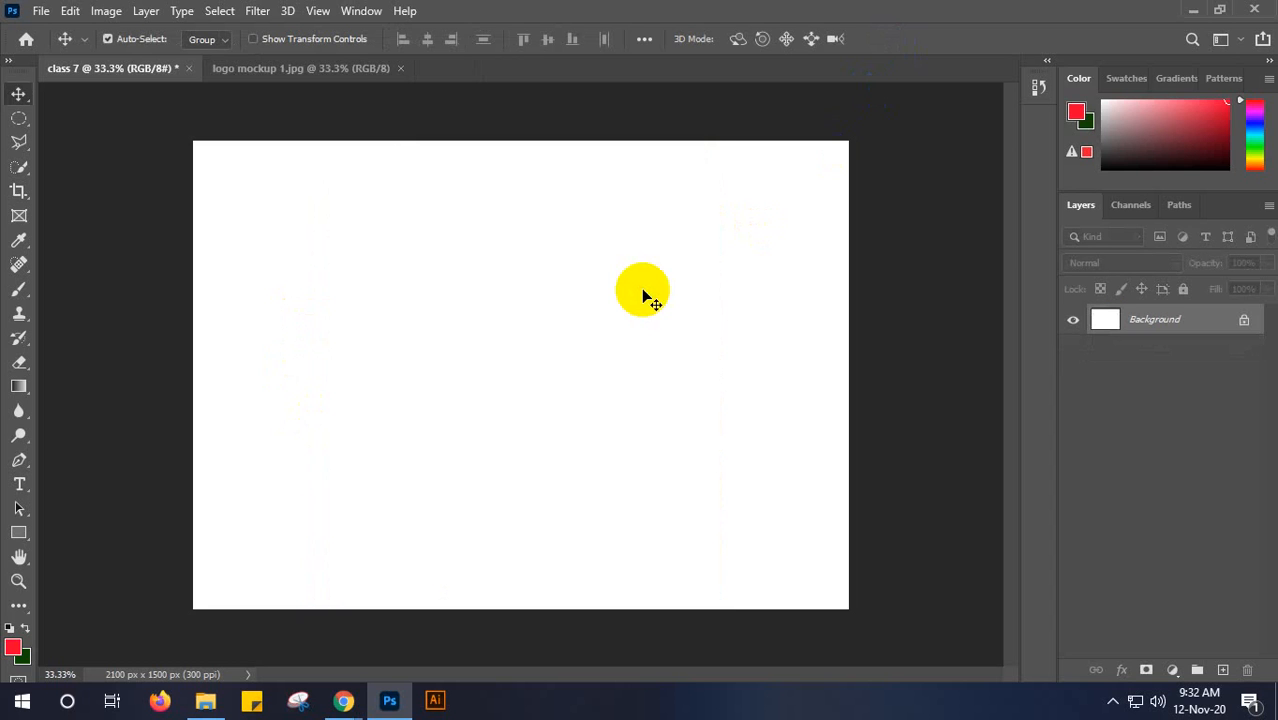
- Switch to File Explorer and open the picture folder on the G: drive
left_click(205, 700)
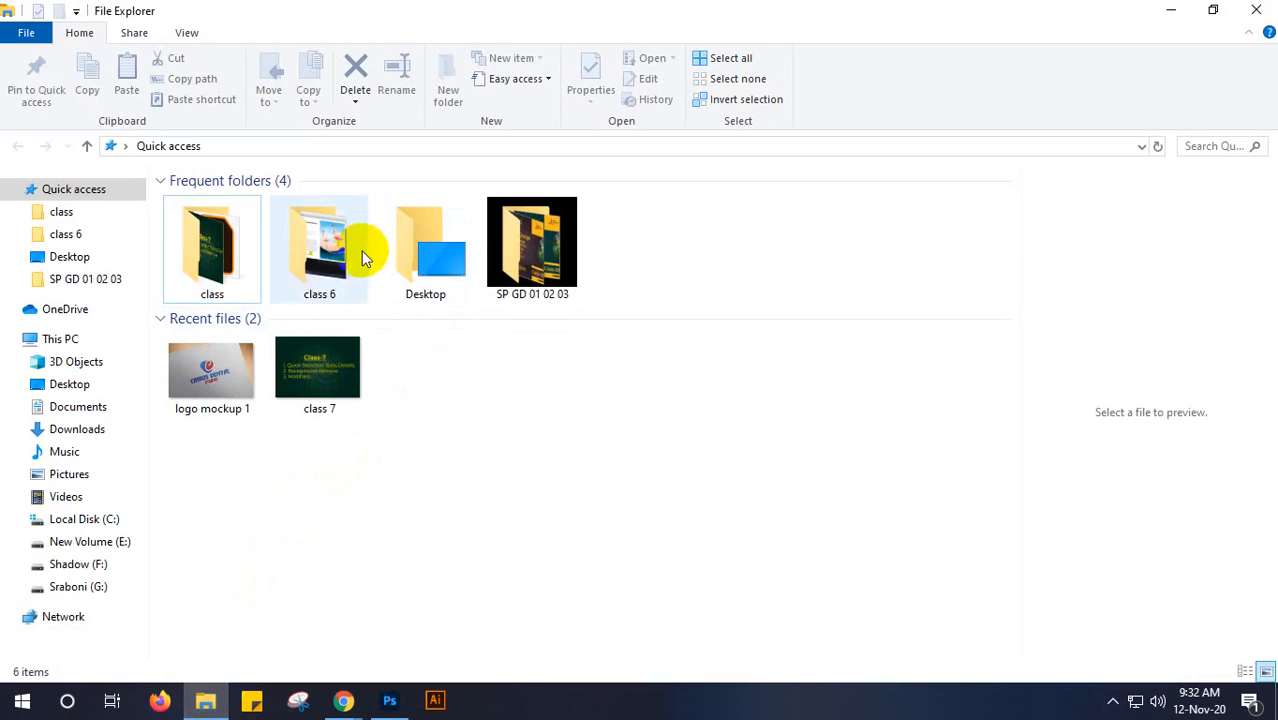
left_click(86, 588)
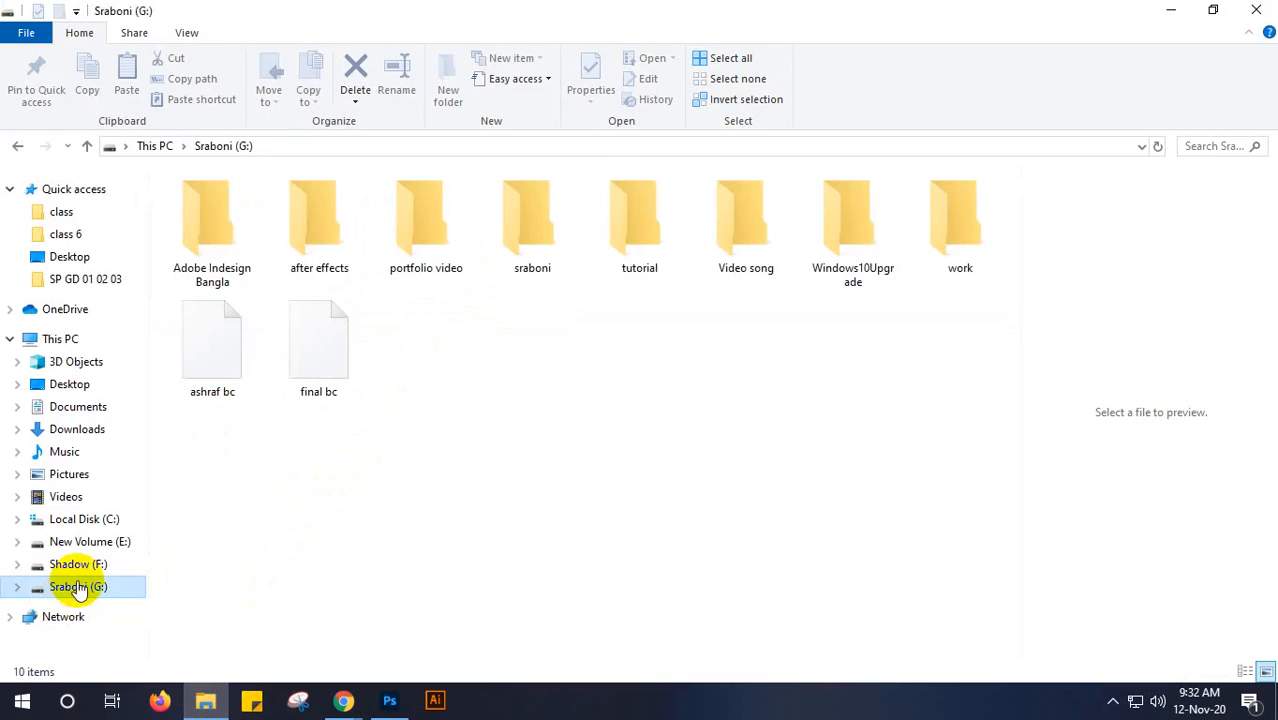
double_click(518, 278)
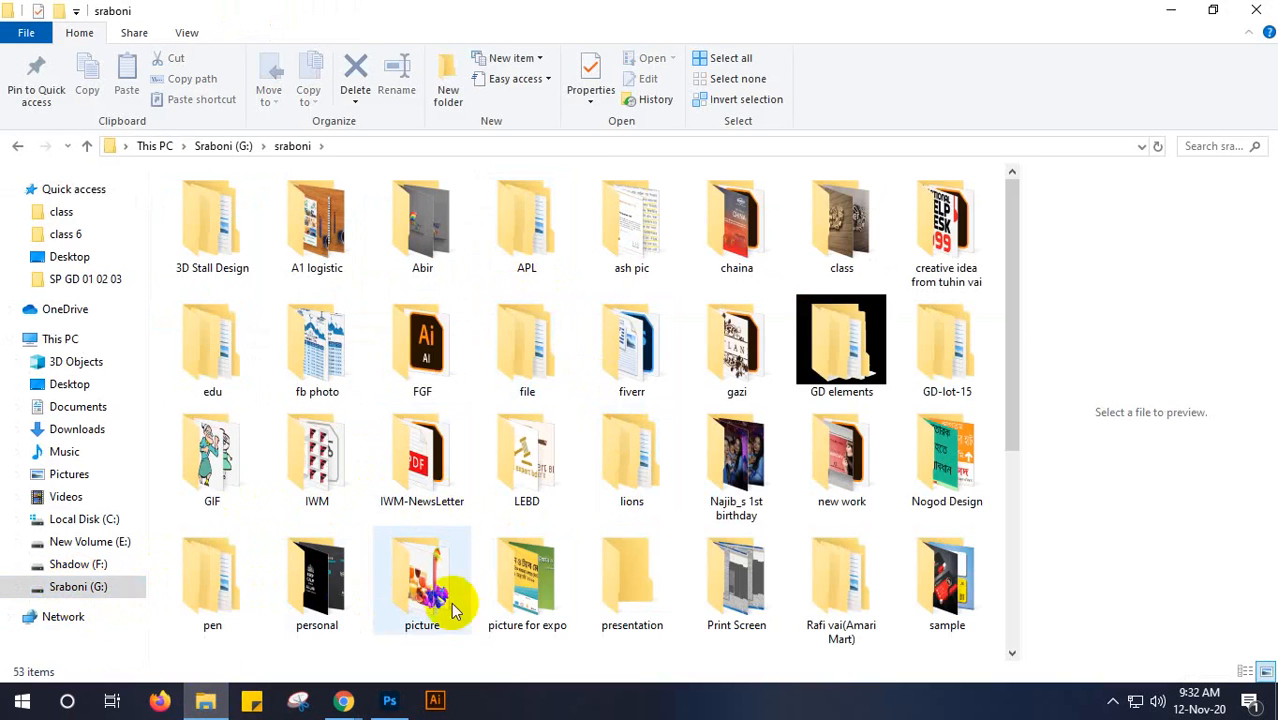
double_click(419, 591)
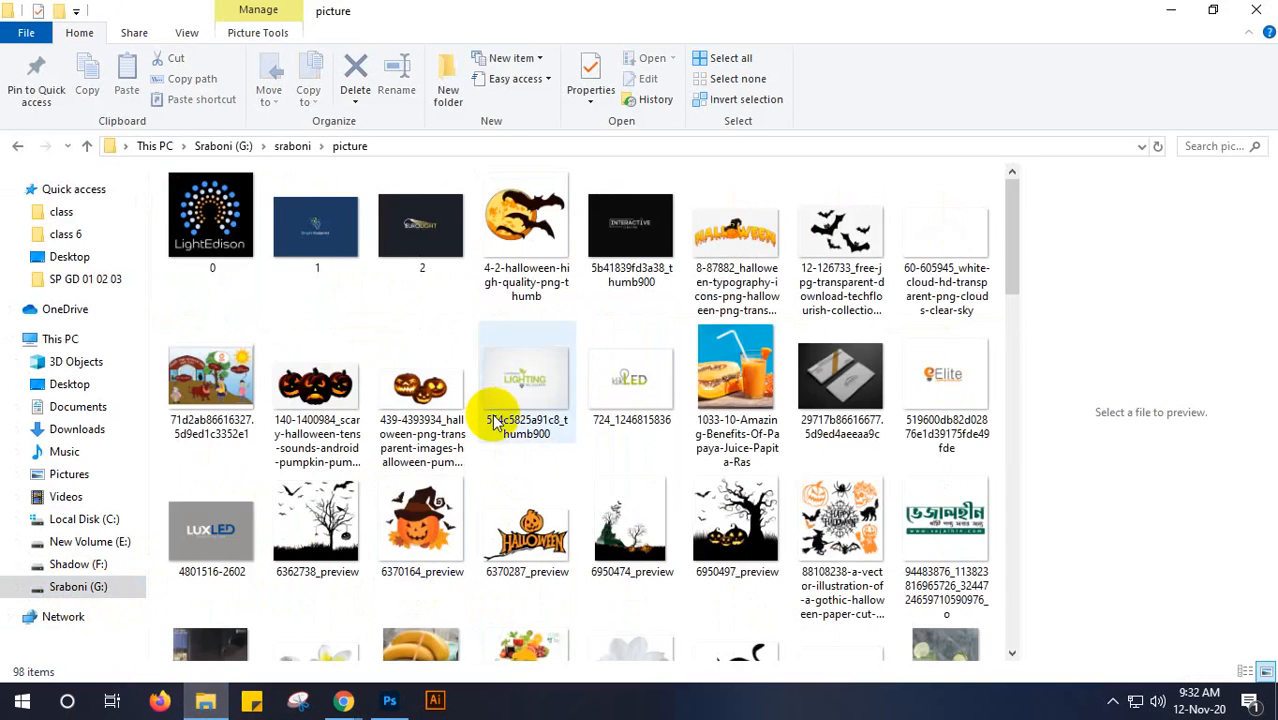
- Place the maxresdefault banana smoothie image from the picture folder into the class 7 document in Photoshop and commit the placement
scroll(491, 422, "down", 3)
scroll(493, 422, "down", 3)
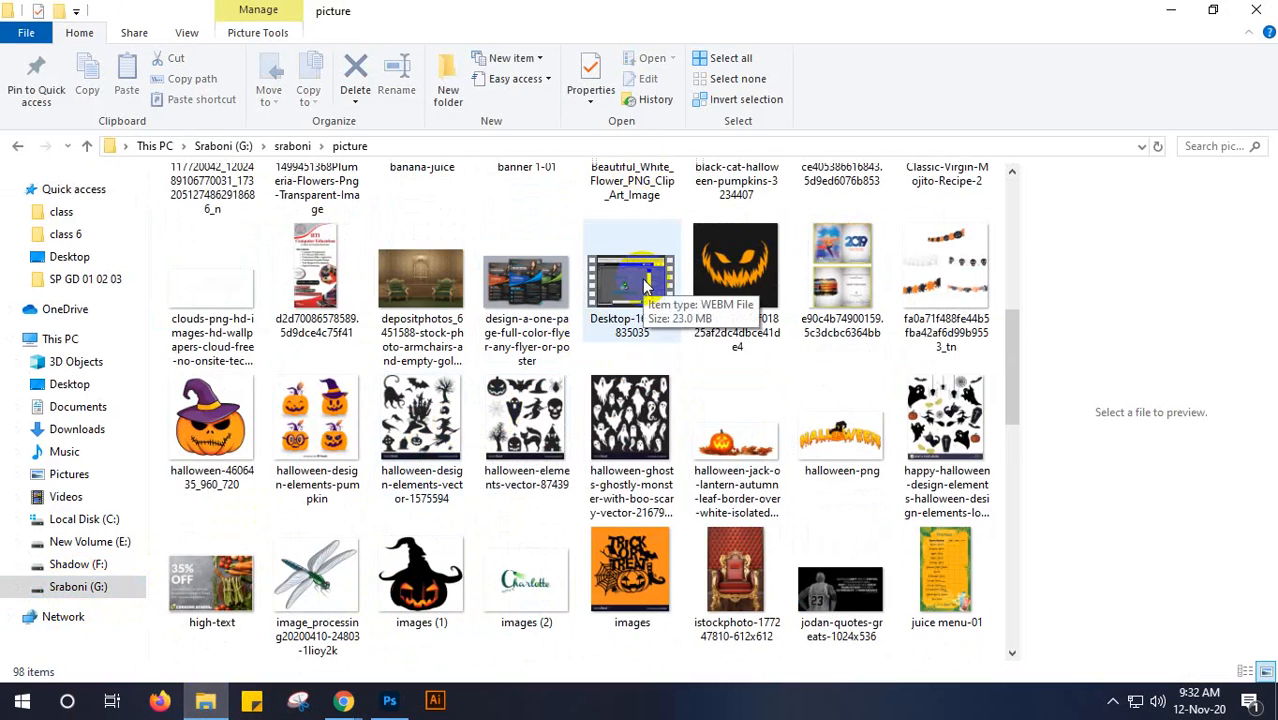
scroll(533, 400, "down", 3)
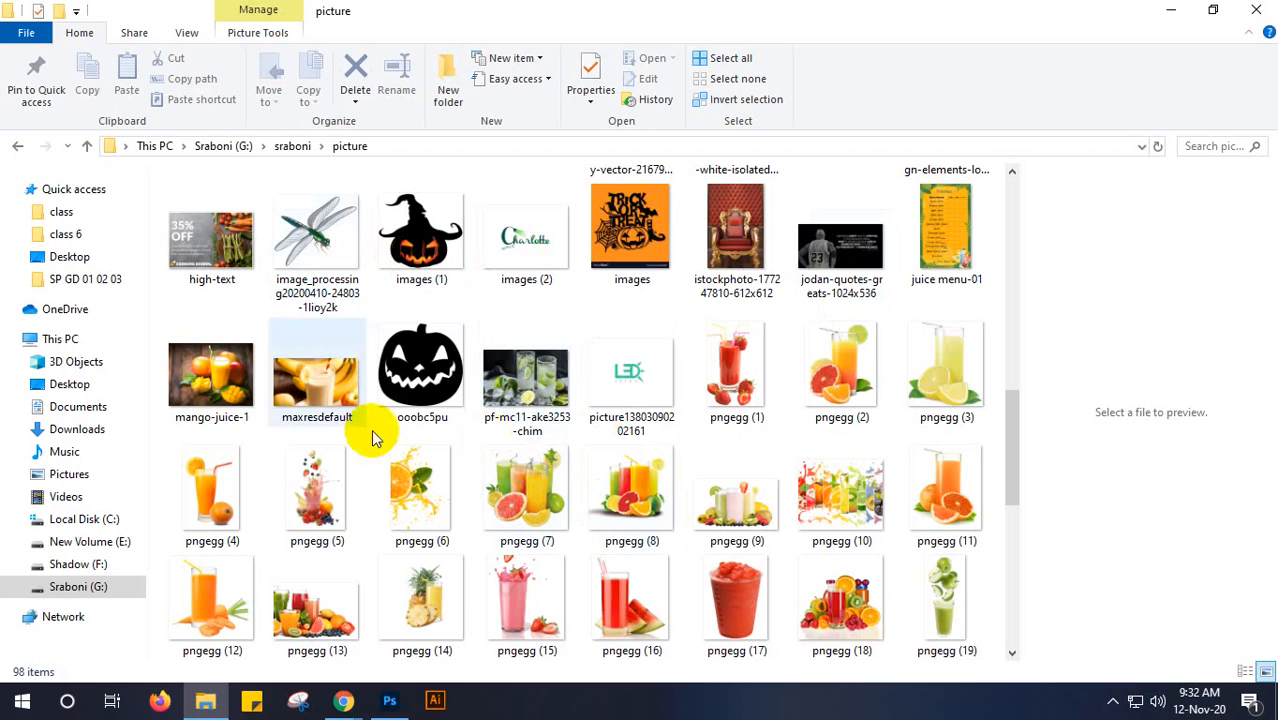
left_click(304, 373)
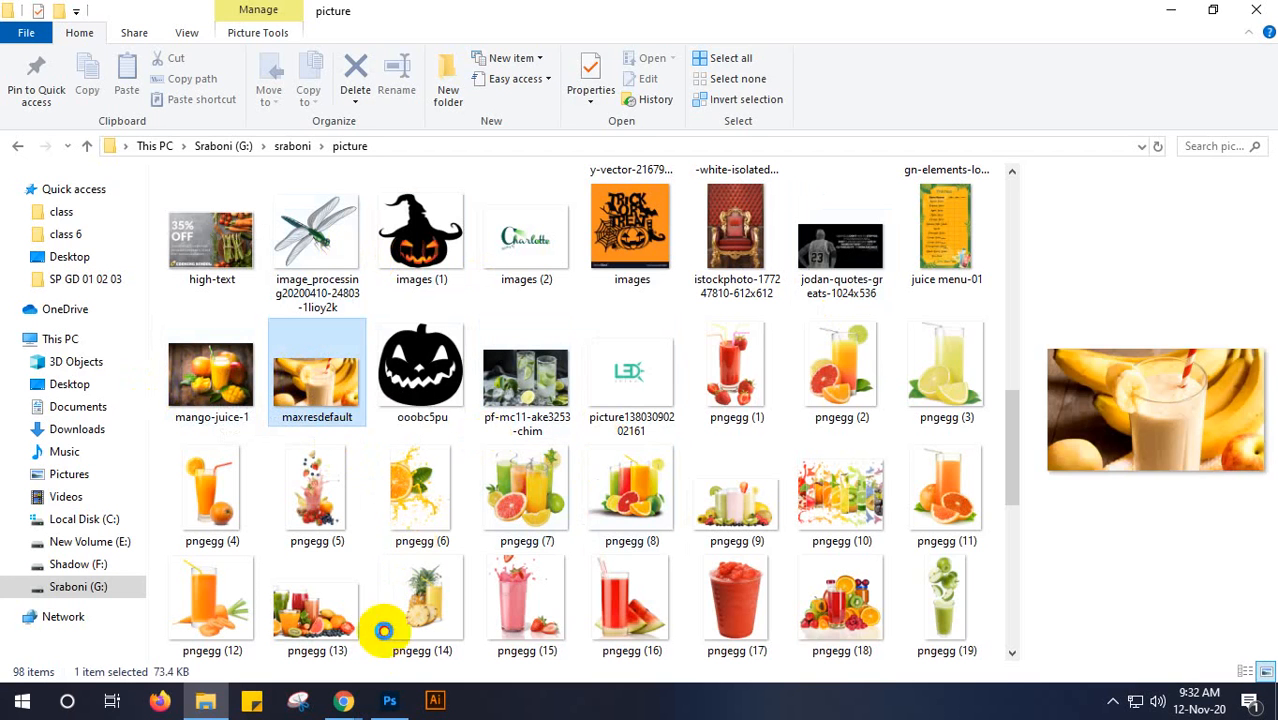
left_click_drag(358, 678, 459, 448)
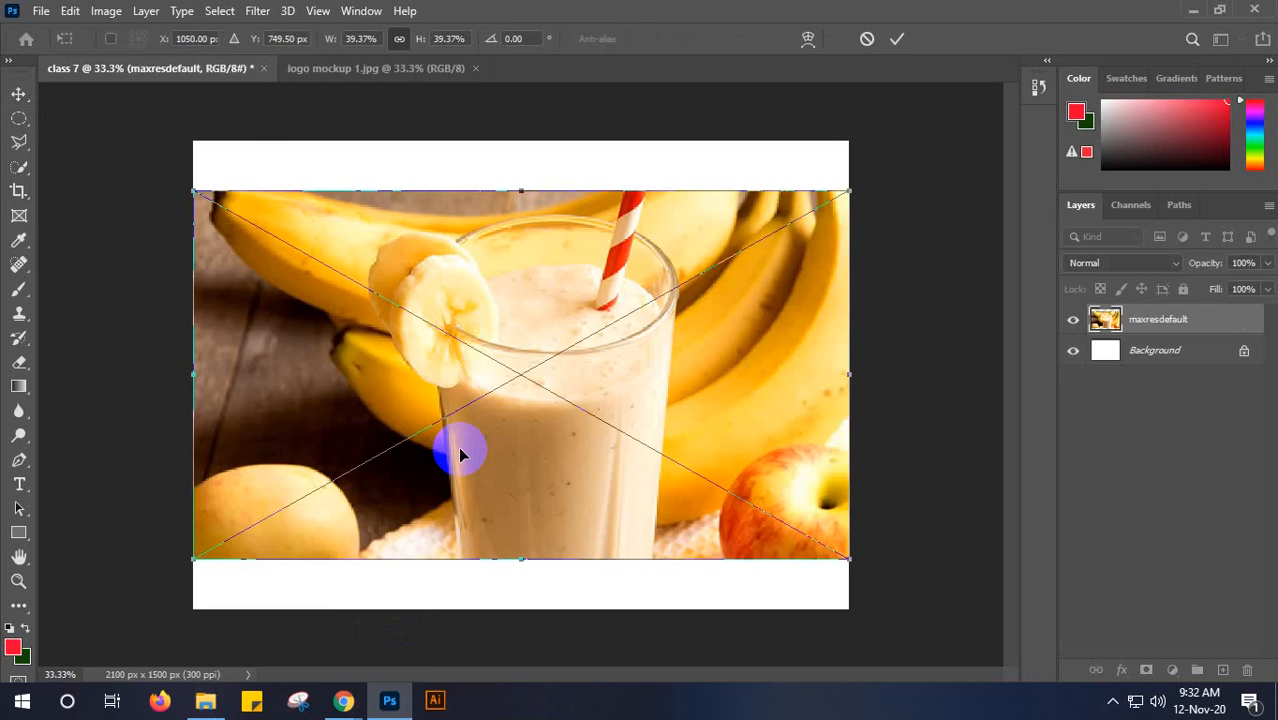
left_click(895, 38)
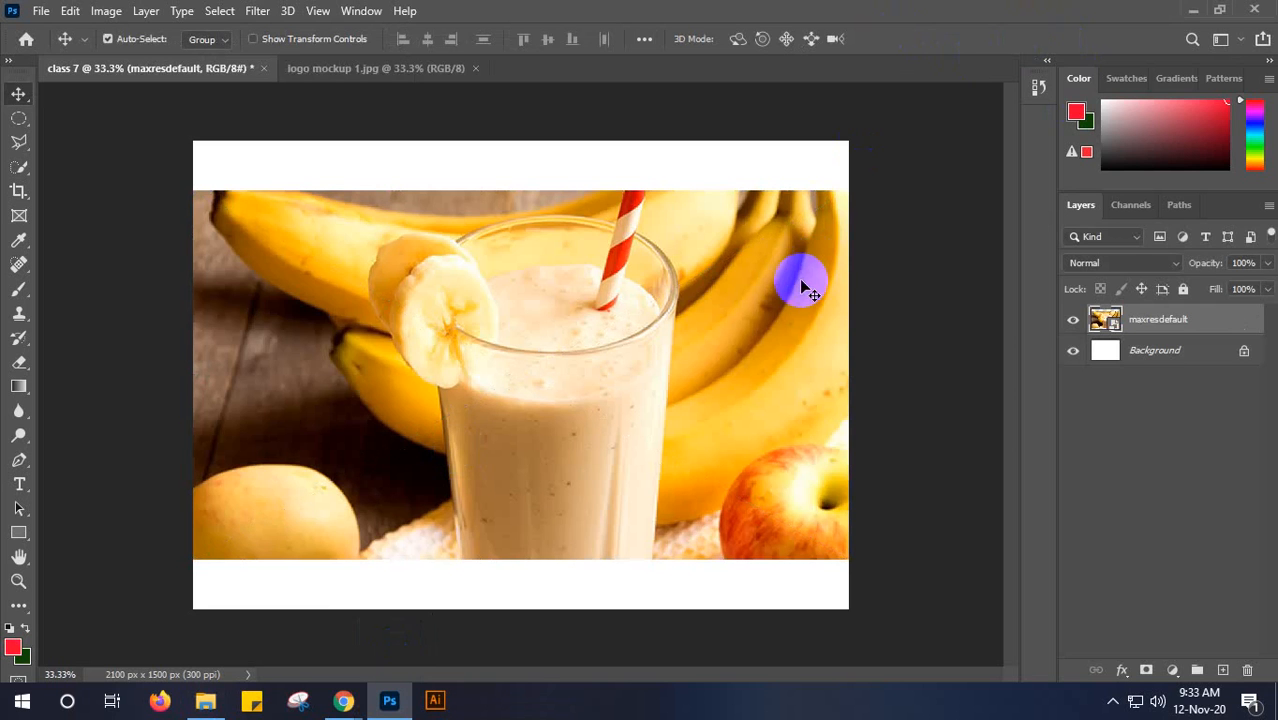
- Close the logo mockup 1.jpg document and return to class 7
left_click(430, 70)
left_click(476, 69)
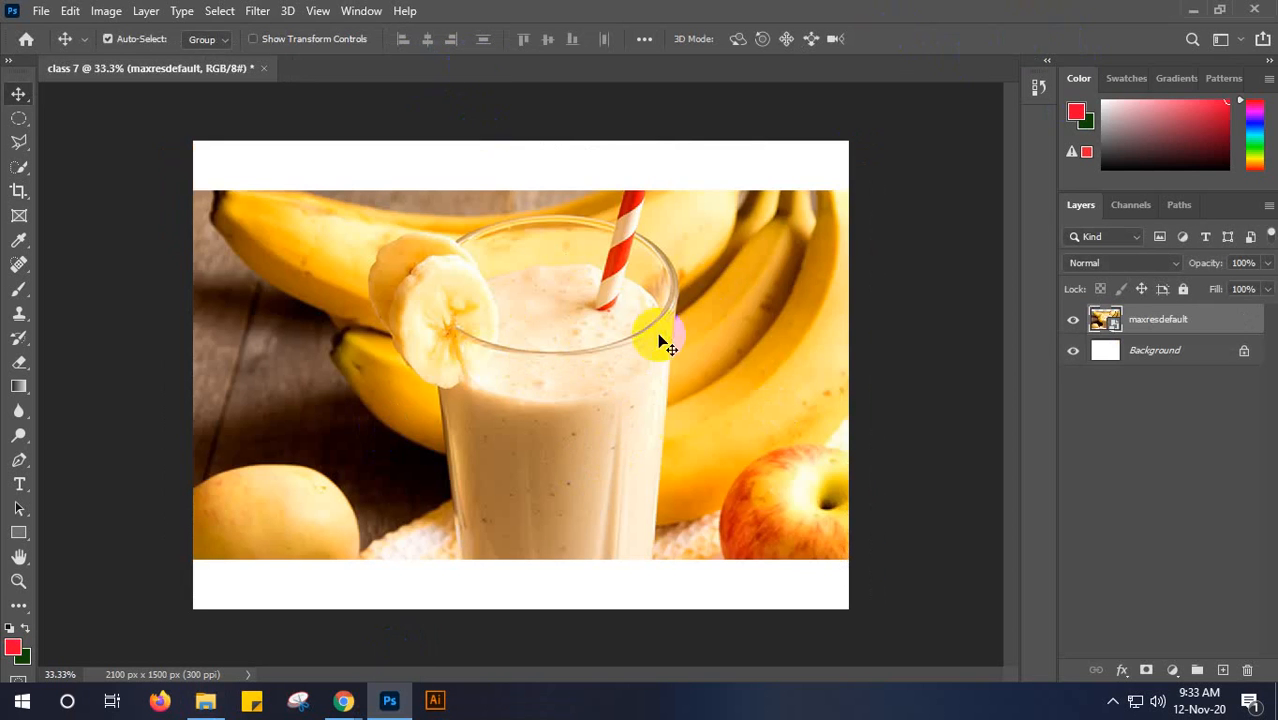
left_click(678, 448)
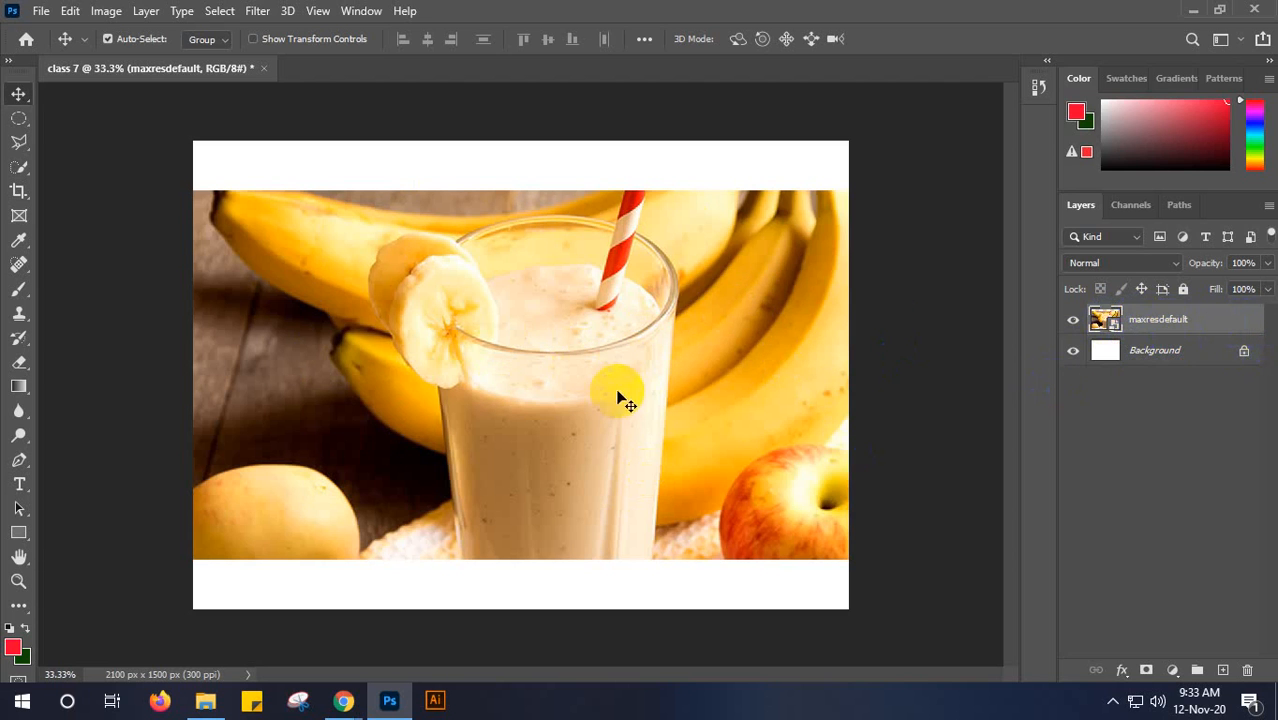
- Rasterize the maxresdefault smart object layer and undo the rasterization
right_click(1210, 321)
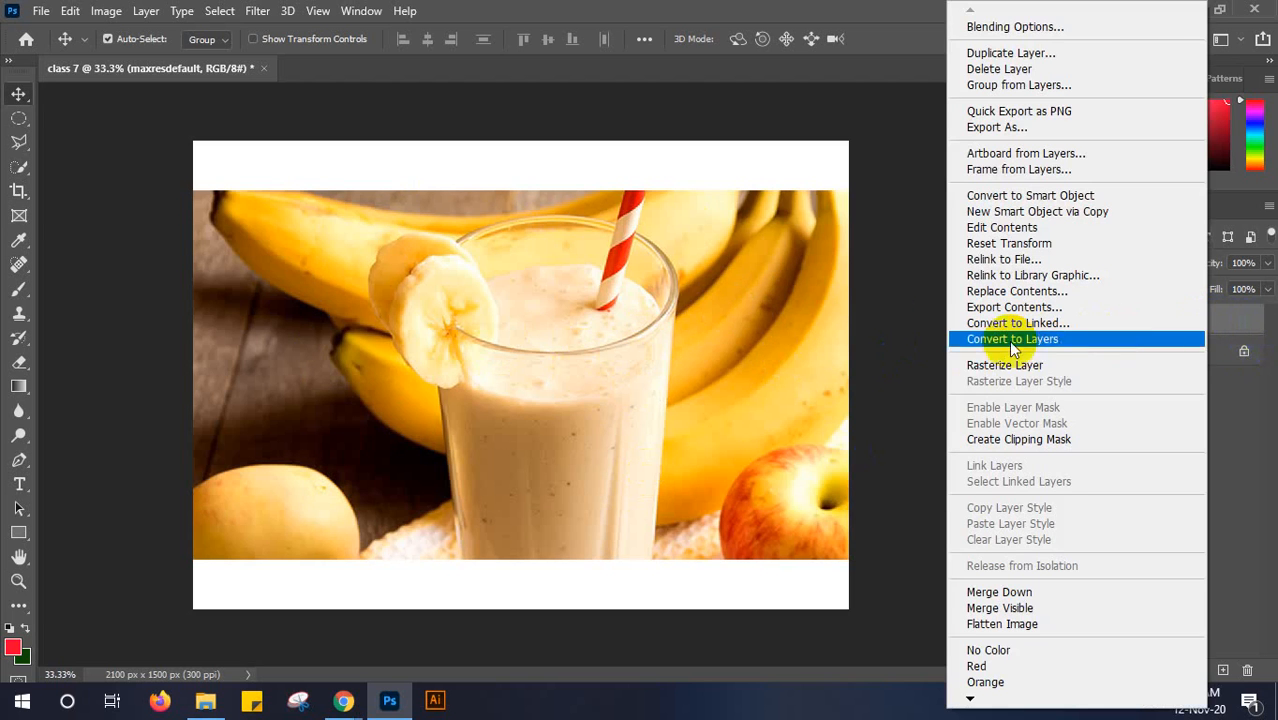
left_click(1052, 372)
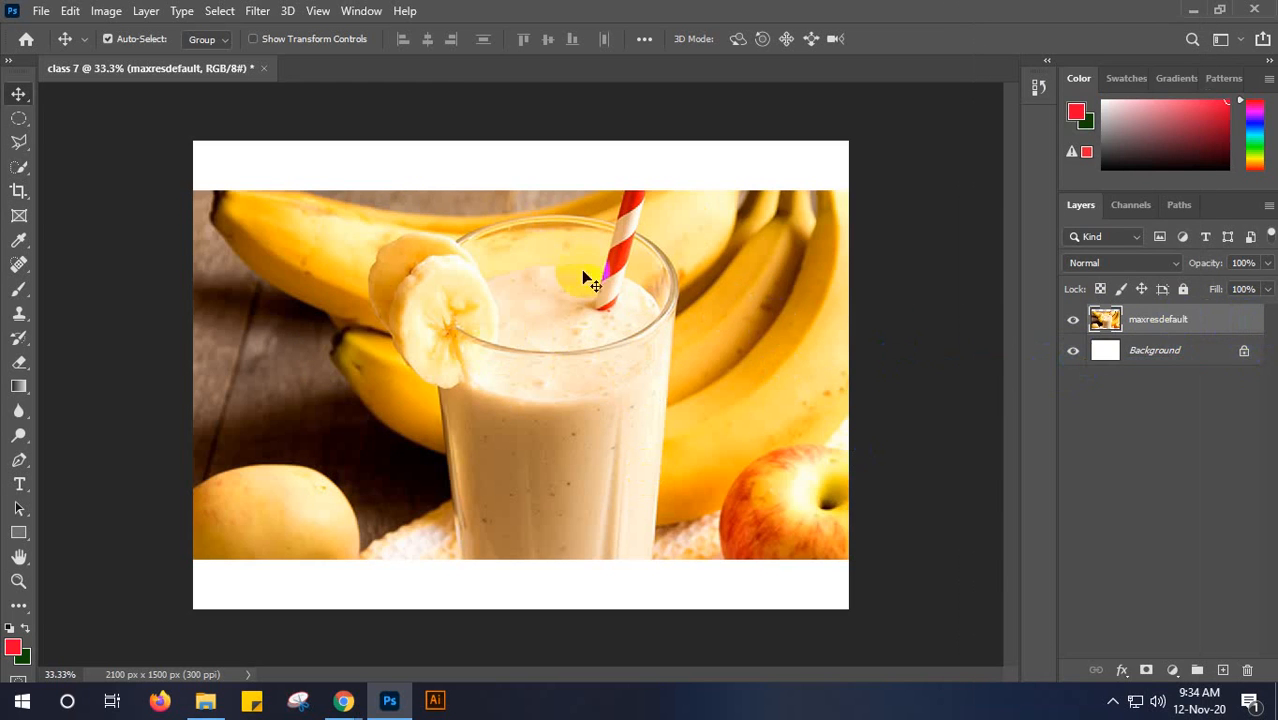
key("ctrl+z")
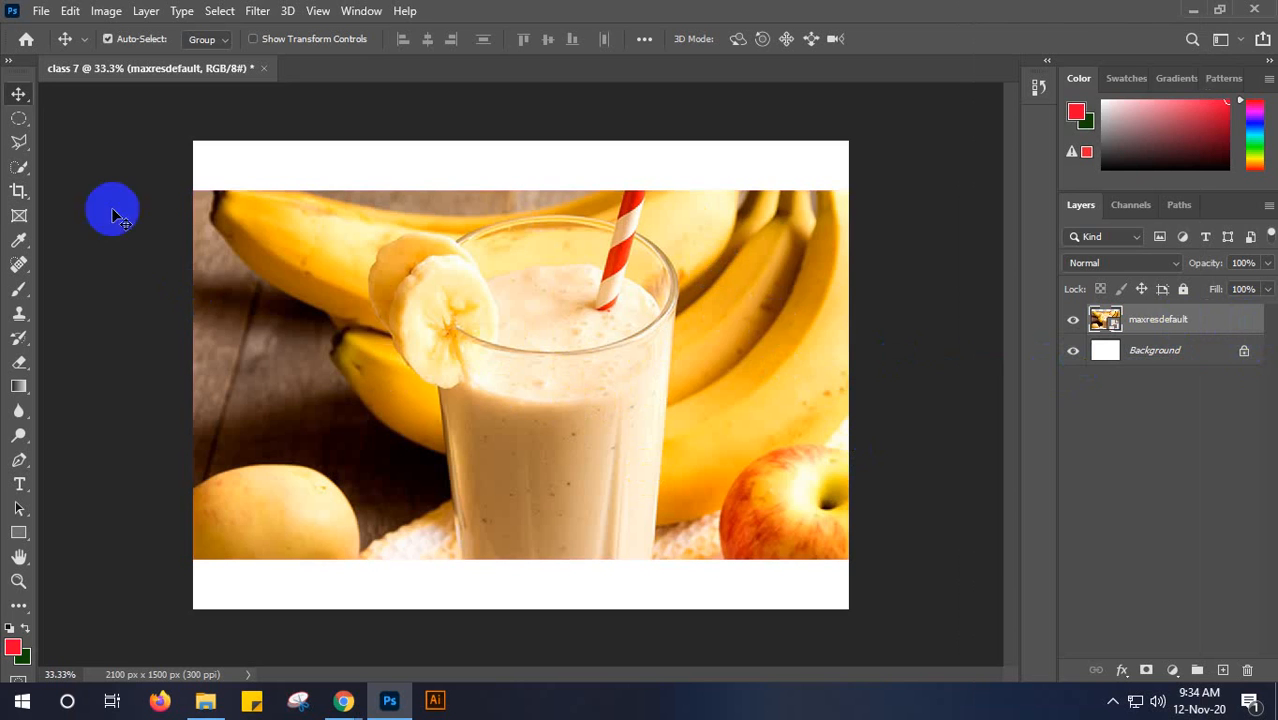
- Draw an elliptical marquee selection around the smoothie glass and try to delete the selected area from the maxresdefault smart object
left_click(17, 121)
left_click_drag(435, 216, 694, 548)
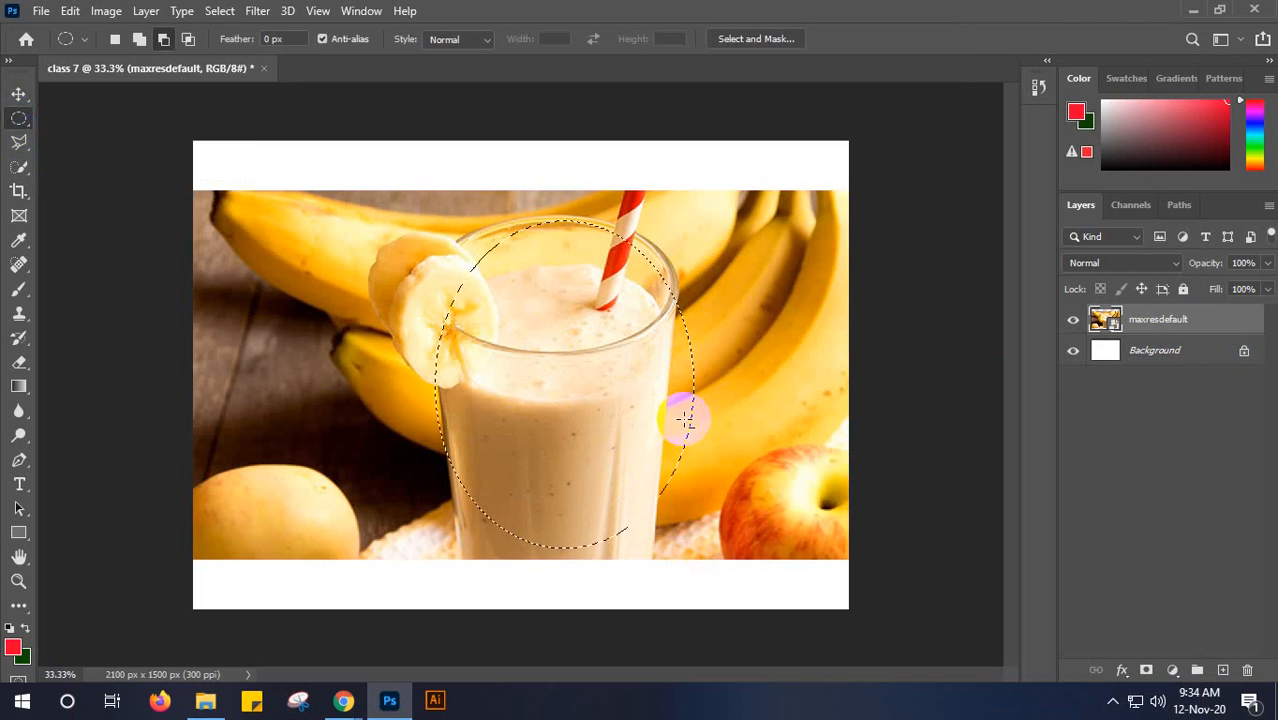
key("Delete")
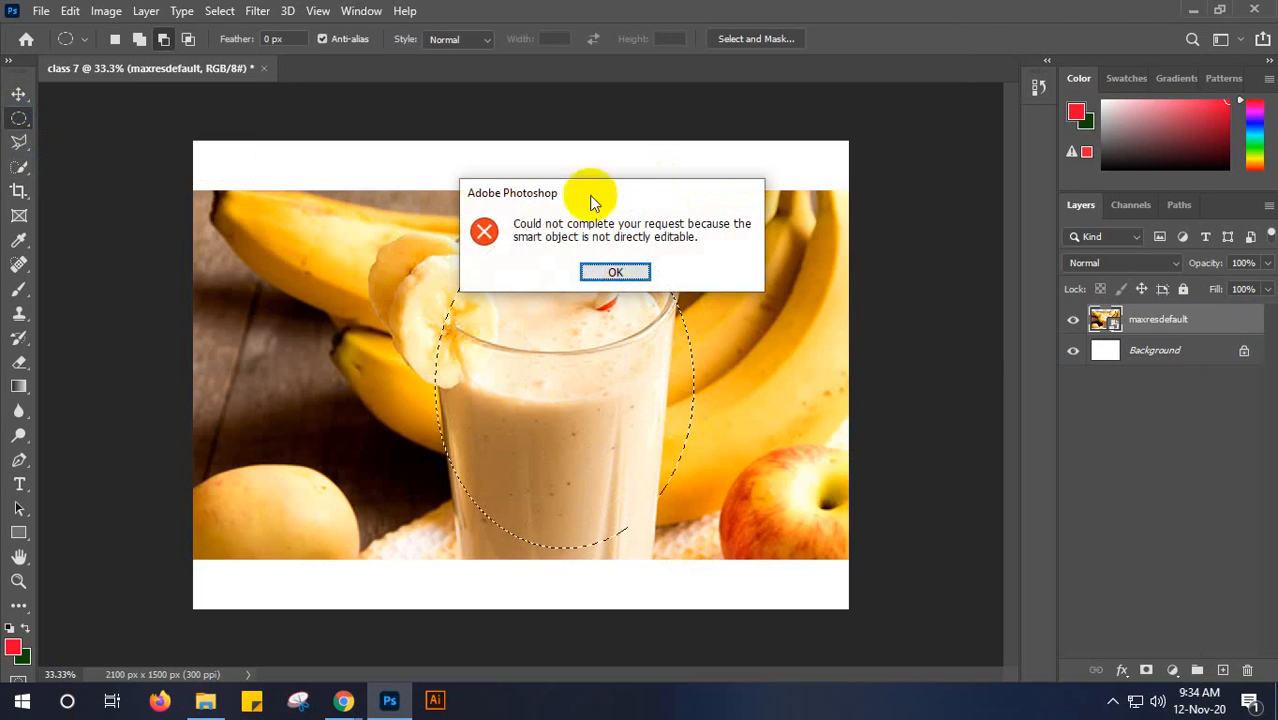
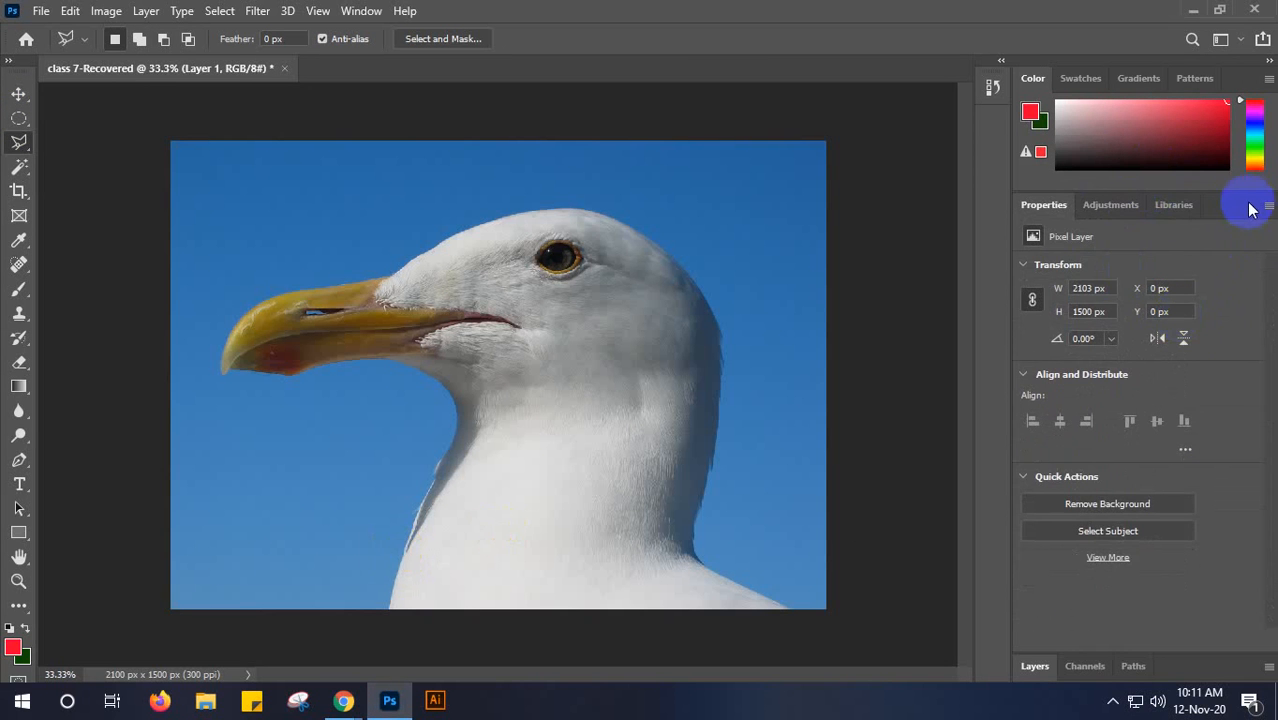
- Close the Properties and Color panel groups and expand the Layers panel to show the full layer list
right_click(1258, 206)
left_click(1220, 234)
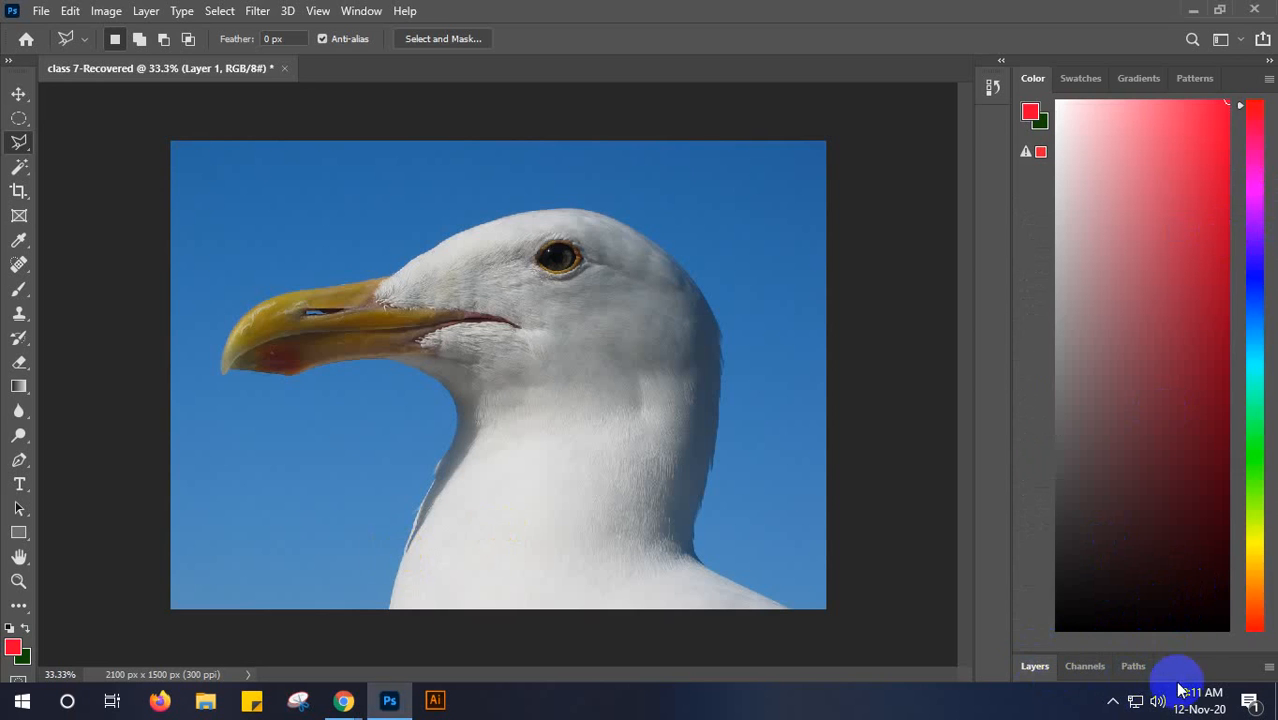
left_click(1268, 78)
left_click(1189, 434)
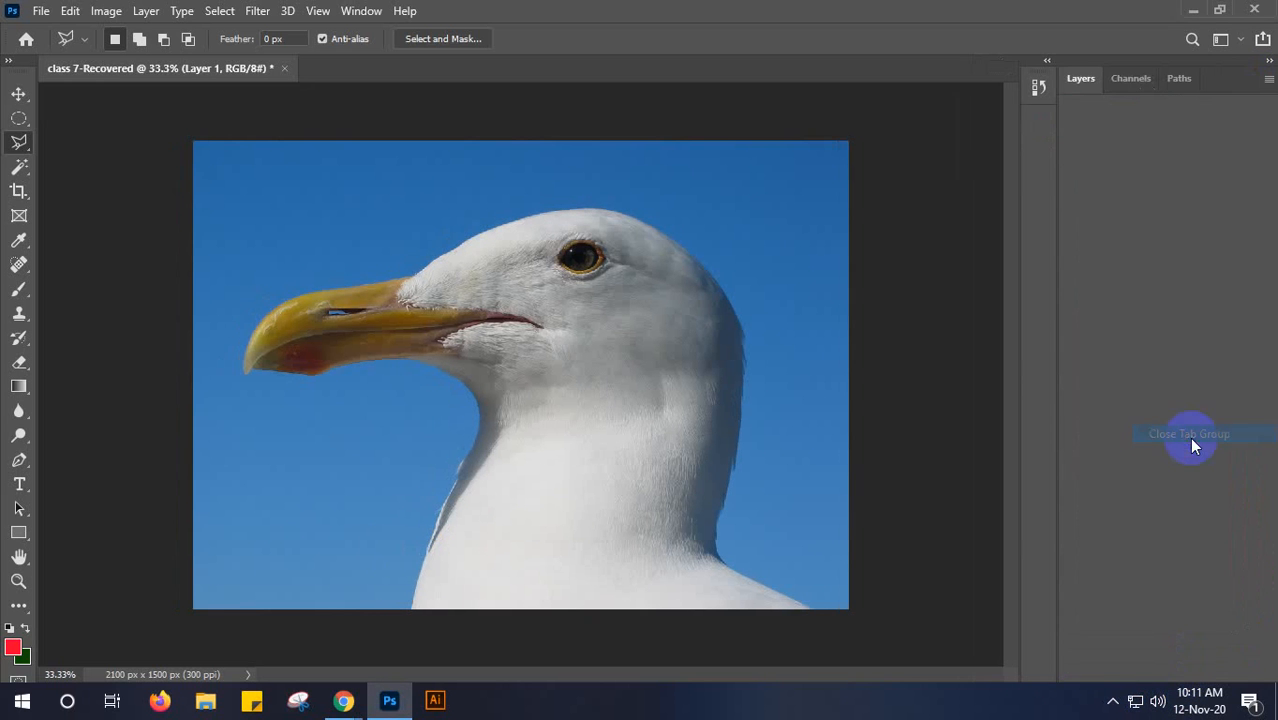
left_click(1080, 84)
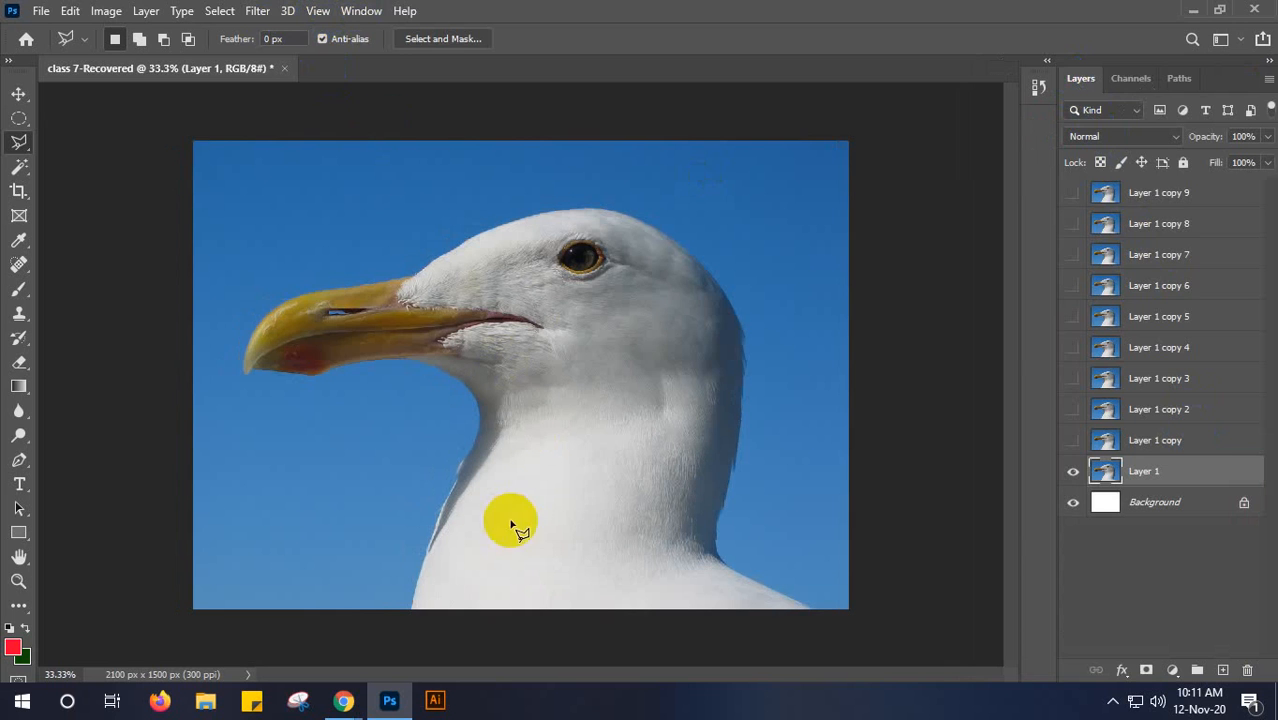
- Trace a closed Polygonal Lasso selection around the seagull's head, beak and neck on Layer 1
left_click(410, 610)
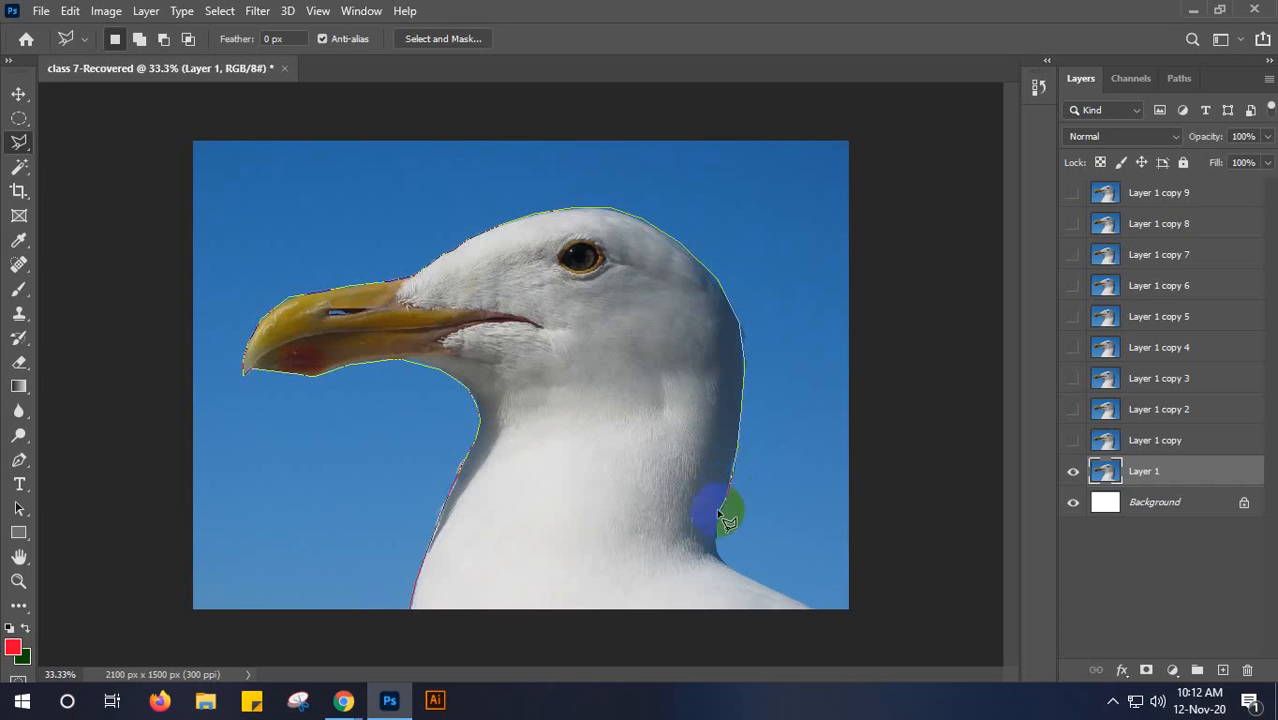
left_click(732, 570)
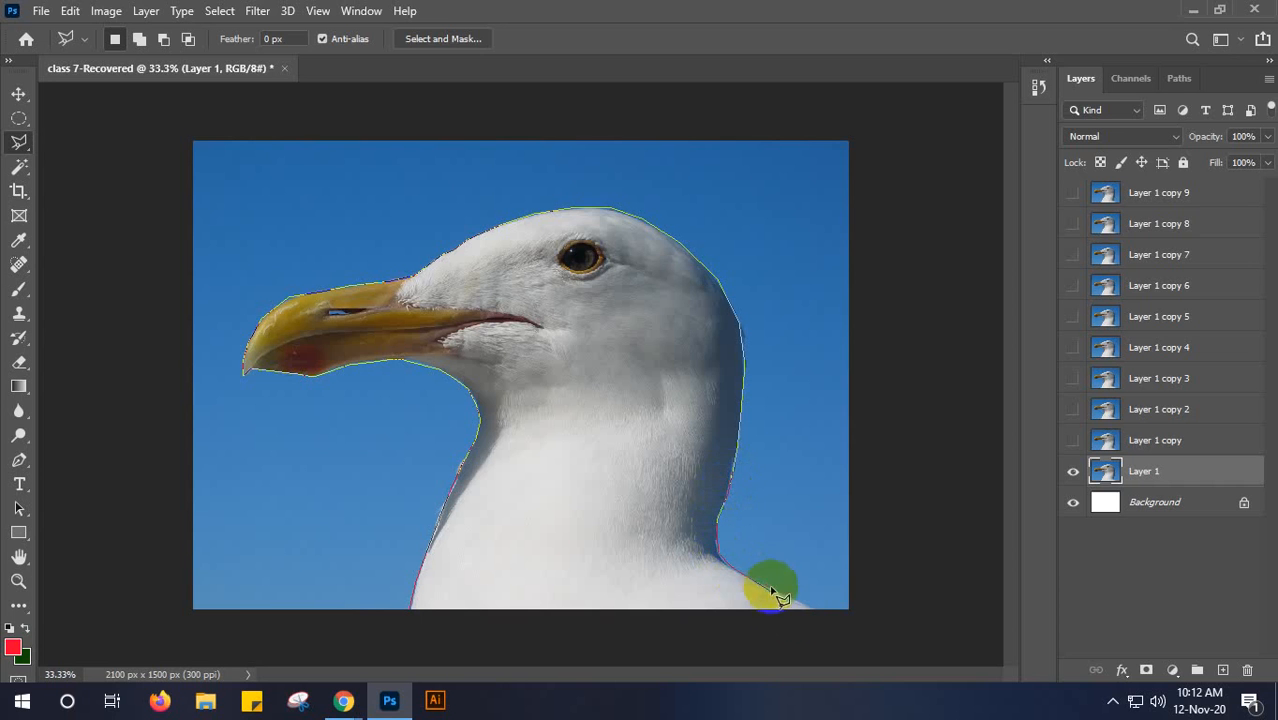
left_click(820, 612)
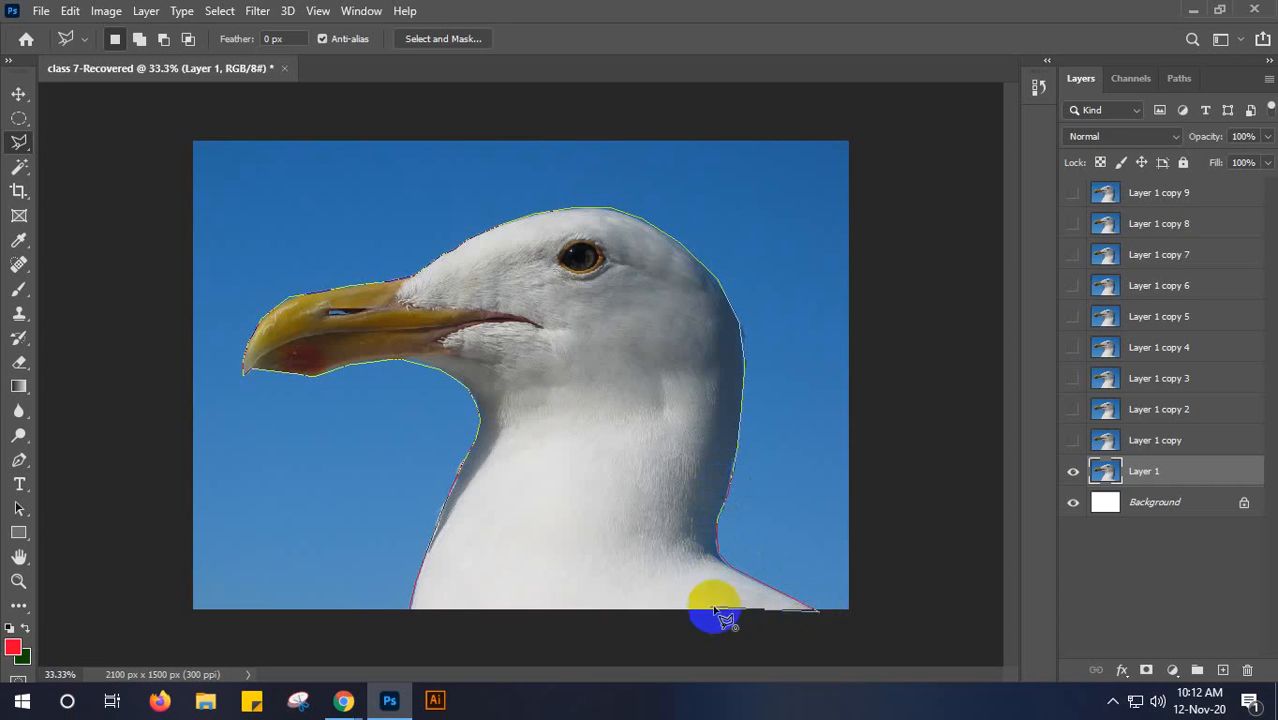
left_click(408, 610)
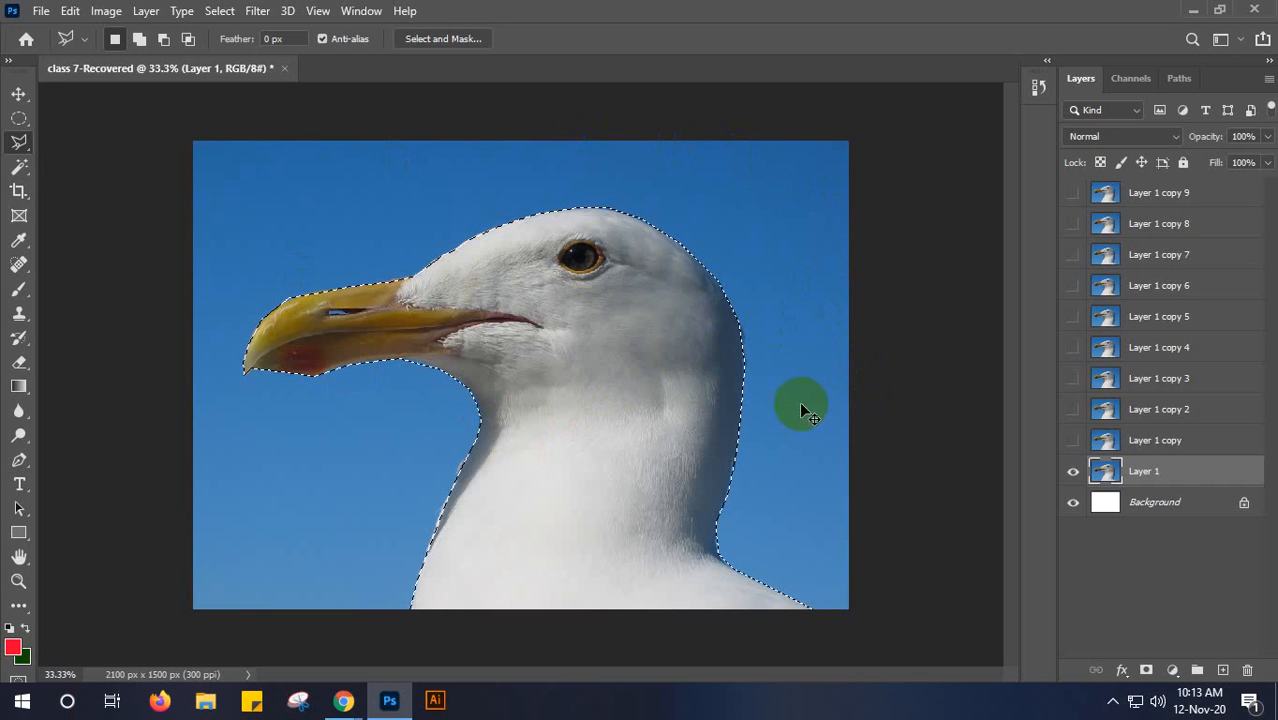
- Invert the selection, delete the blue sky from Layer 1, and deselect
key("ctrl+shift+i")
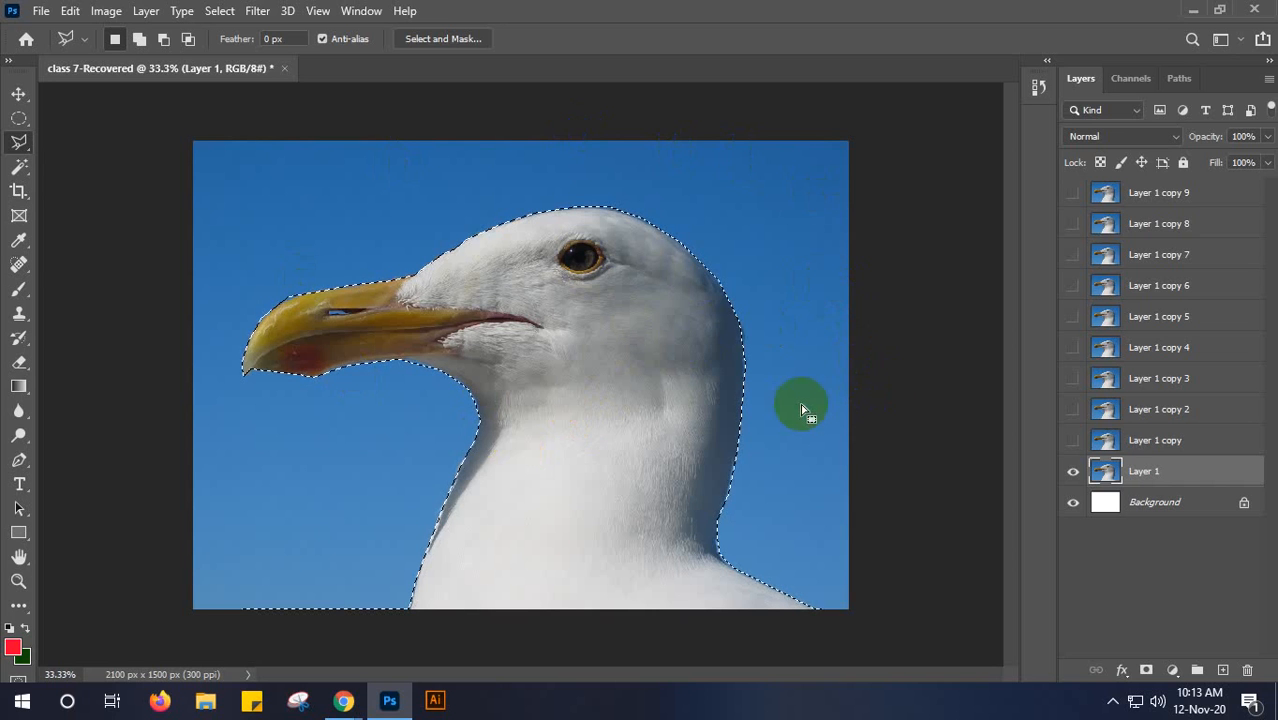
key("Delete")
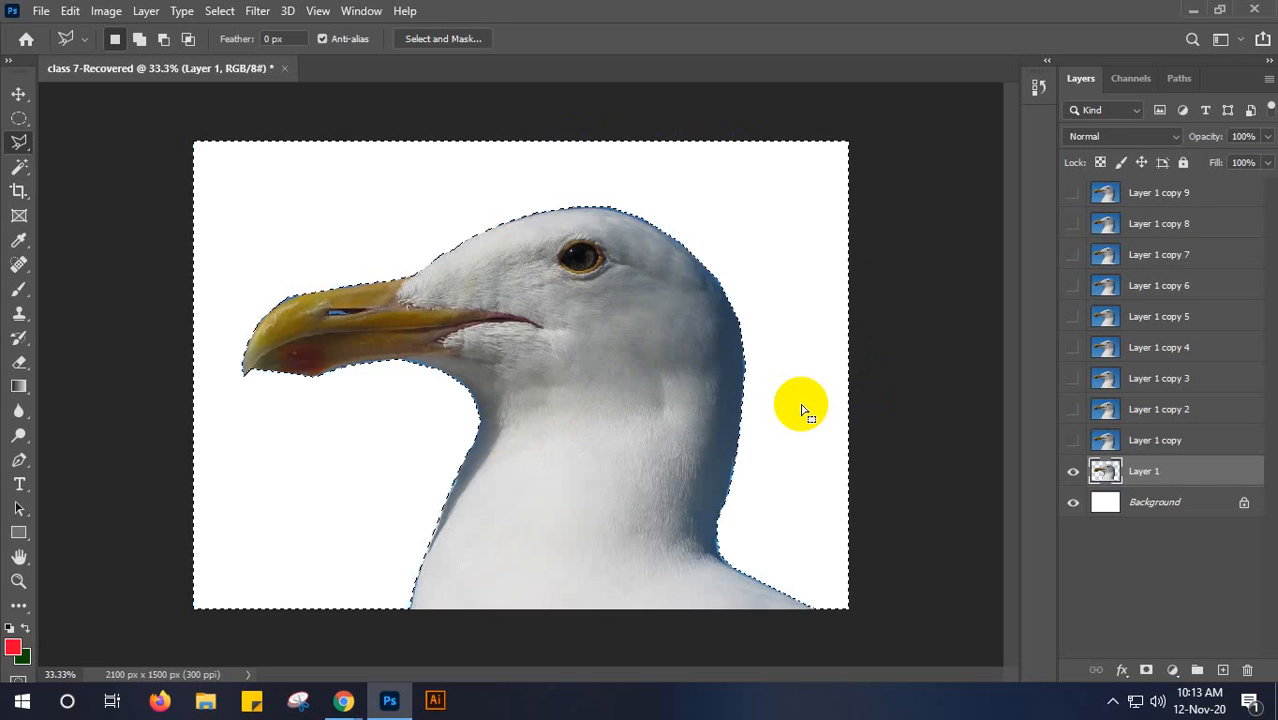
key("ctrl+d")
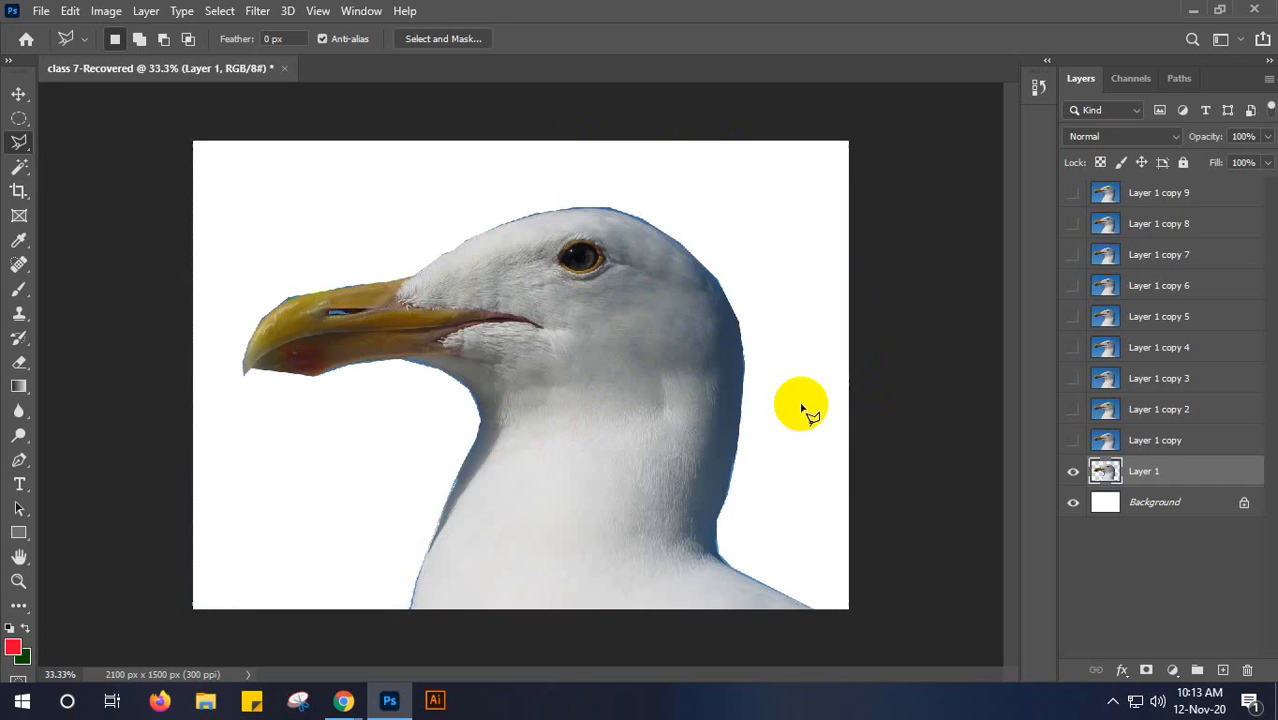
- Hide Layer 1, then select Layer 1 copy and make it visible
left_click(1074, 474)
left_click(1095, 440)
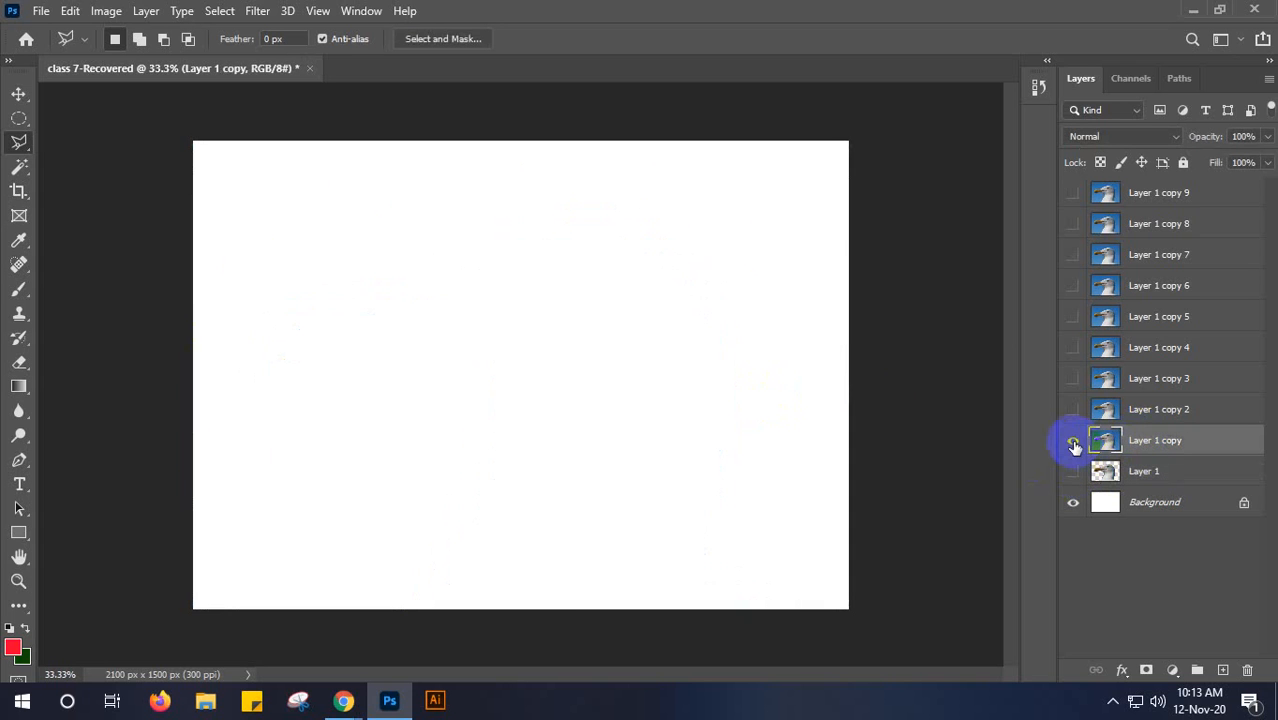
left_click(1074, 442)
- Switch to the Magnetic Lasso tool and set its contrast to 100% and frequency to 100
left_click(18, 141)
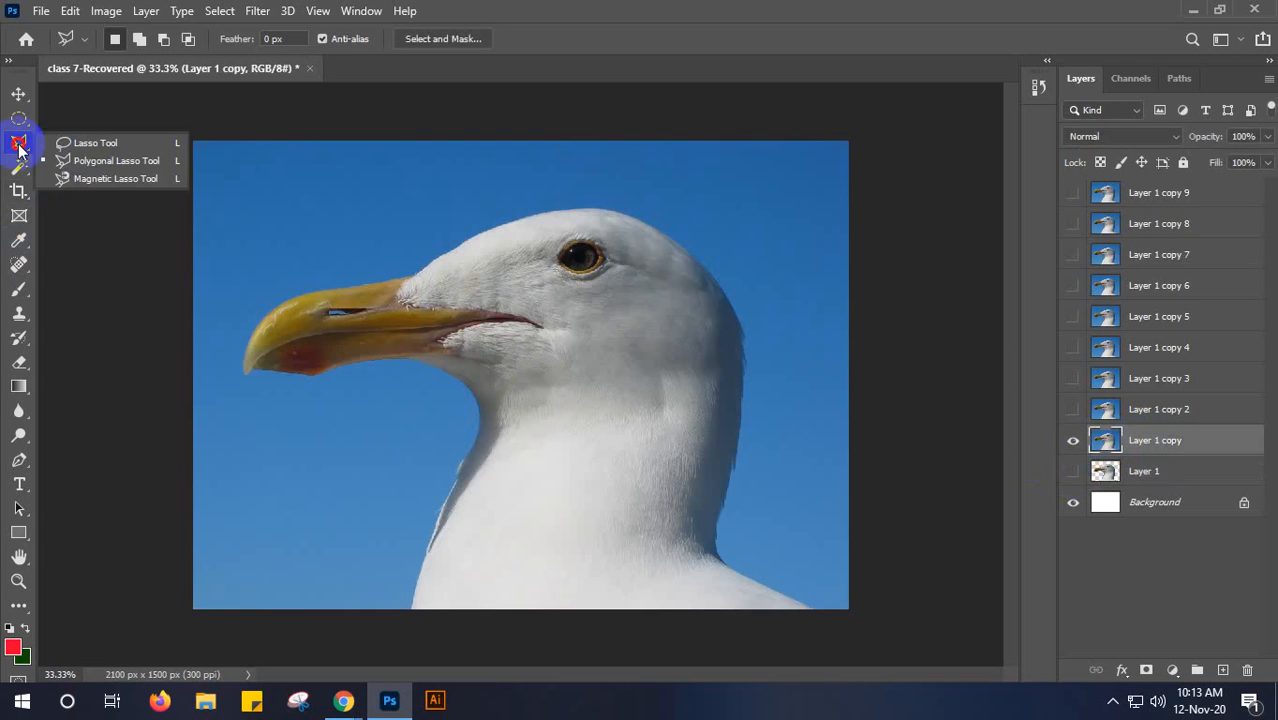
left_click(88, 180)
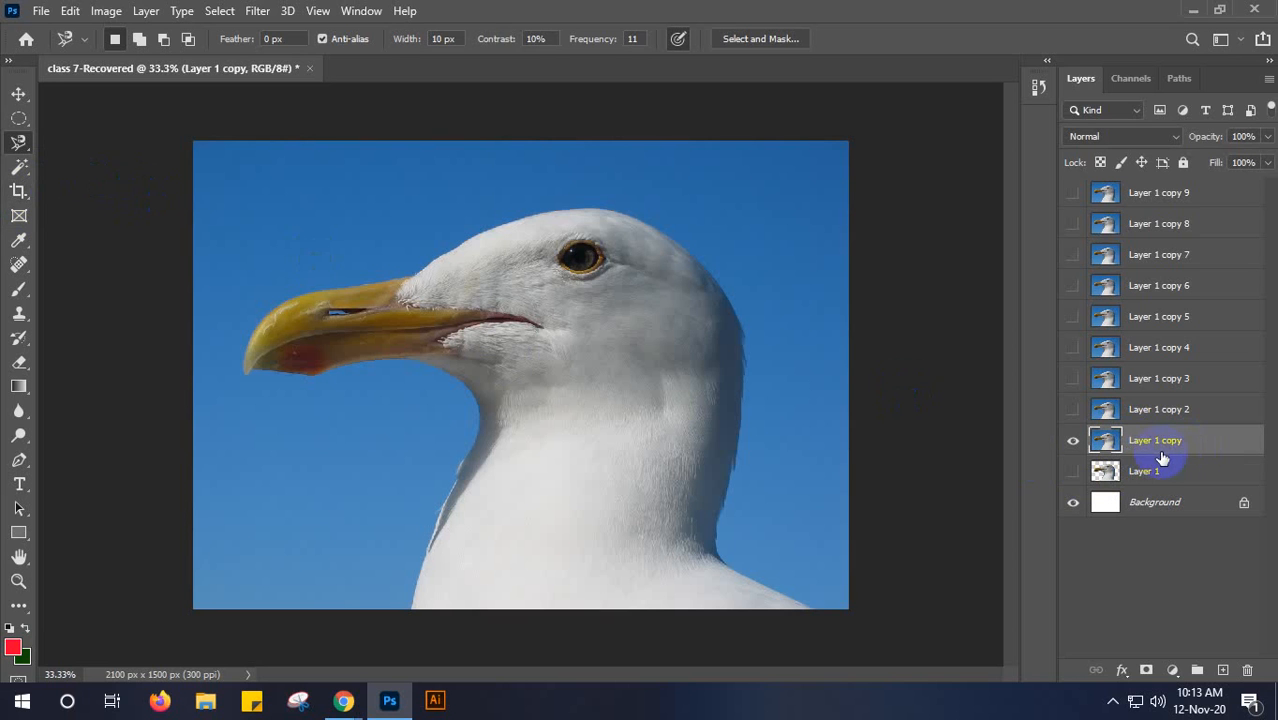
right_click(1222, 440)
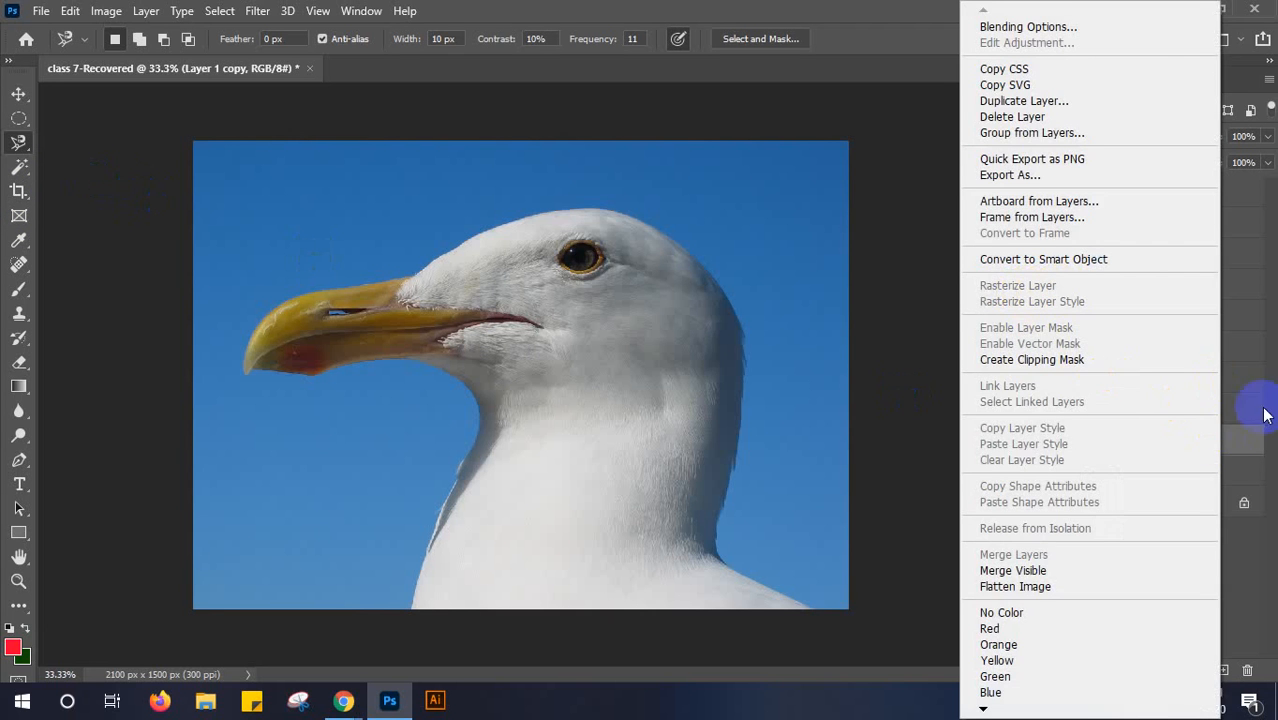
left_click(1240, 438)
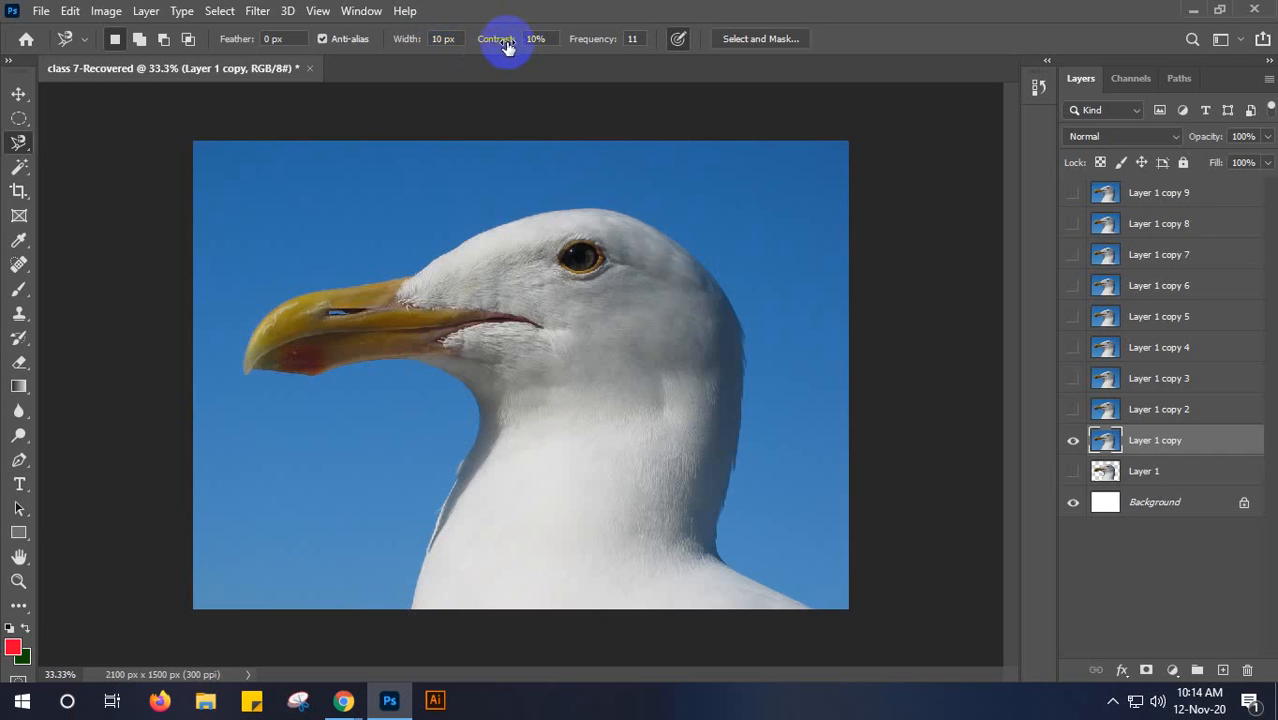
left_click_drag(499, 44, 693, 40)
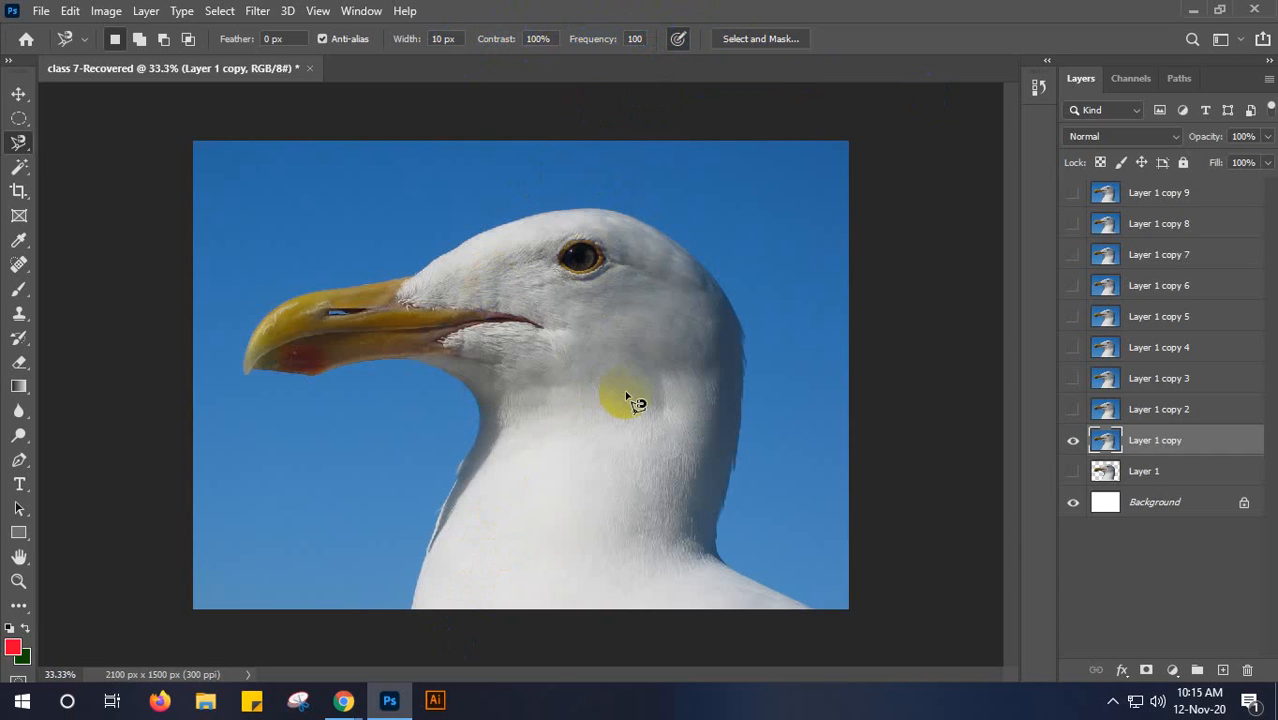
- Switch to Google Meet in Chrome, present the entire screen, hide the sharing notice, and return to Photoshop
left_click(1193, 10)
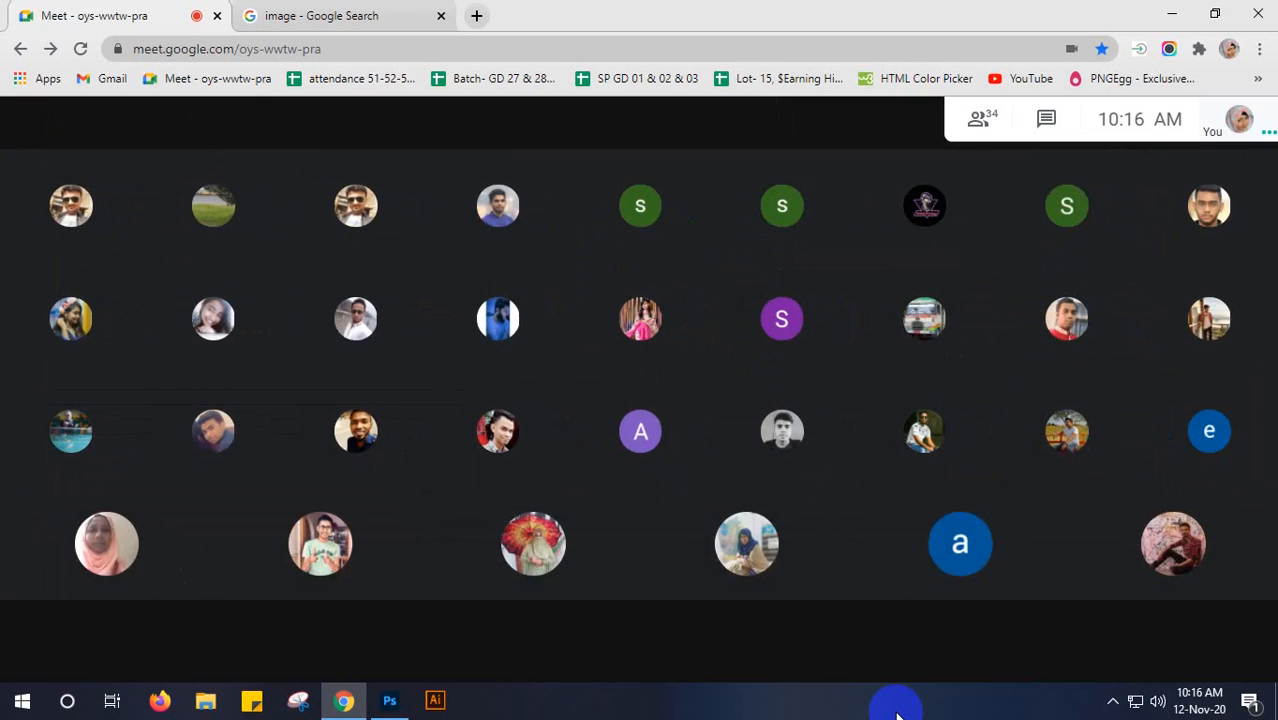
left_click(1147, 652)
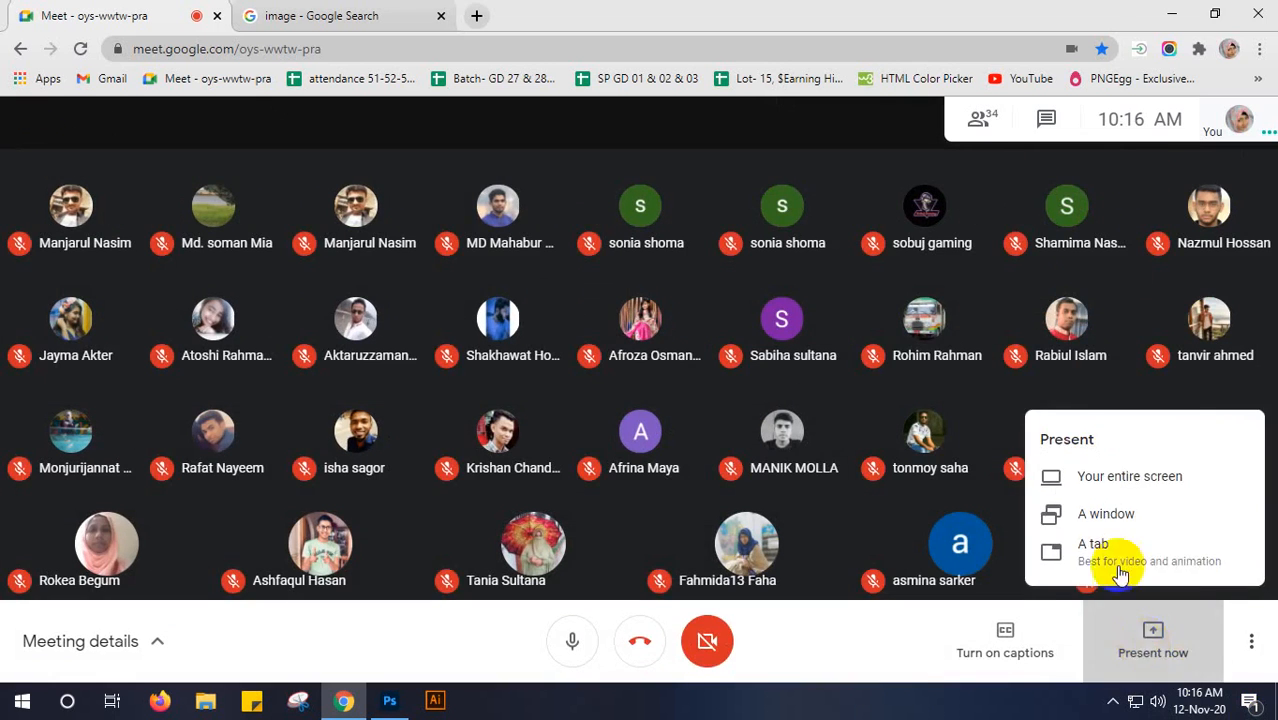
left_click(1093, 474)
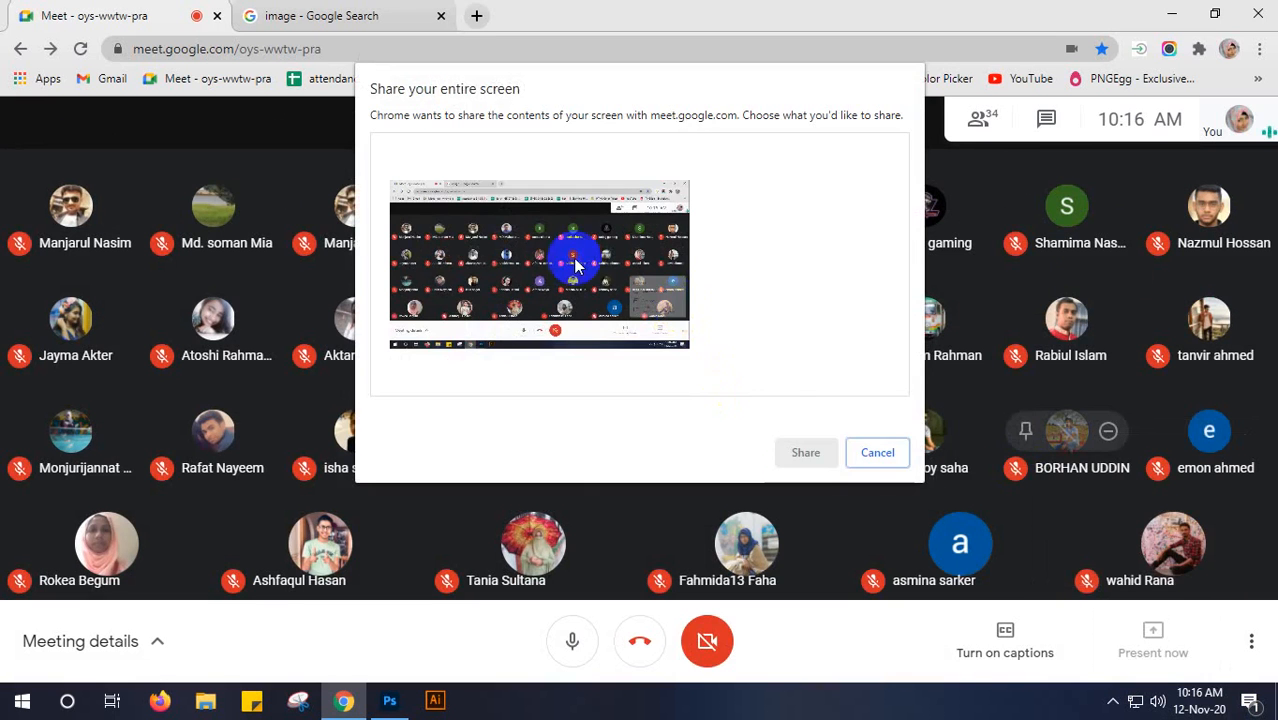
left_click(805, 448)
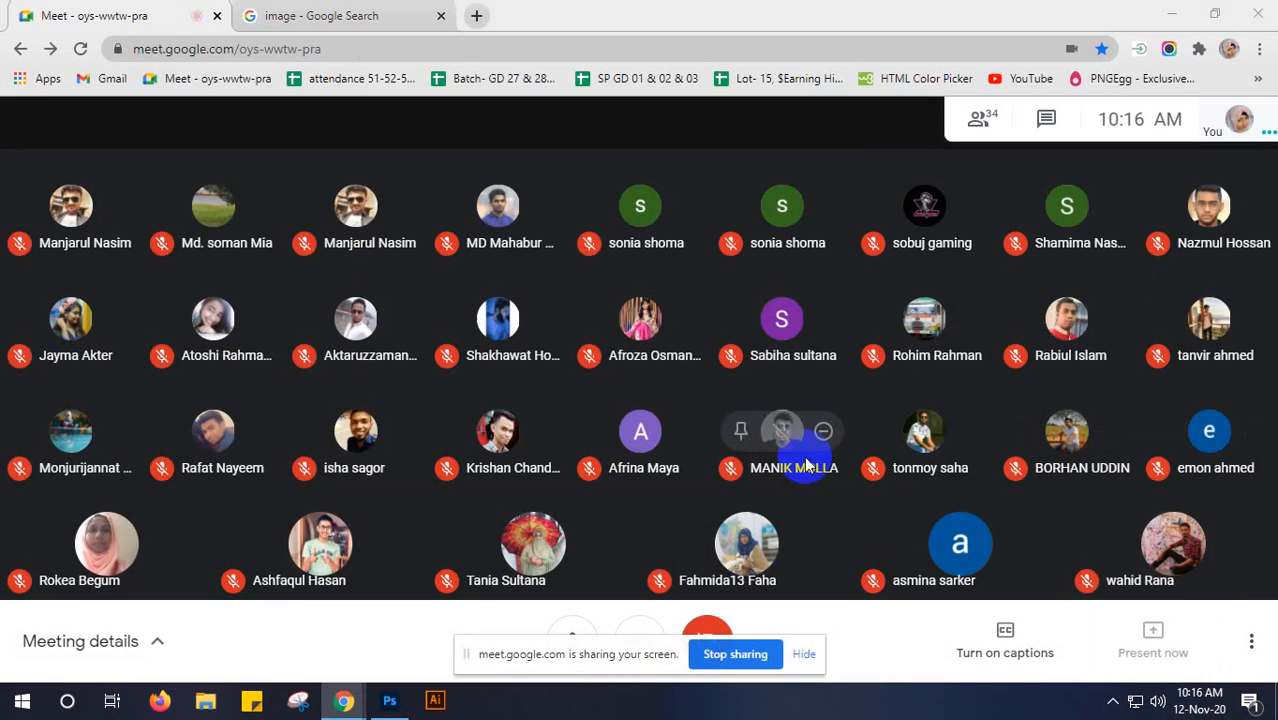
left_click(806, 656)
left_click(389, 703)
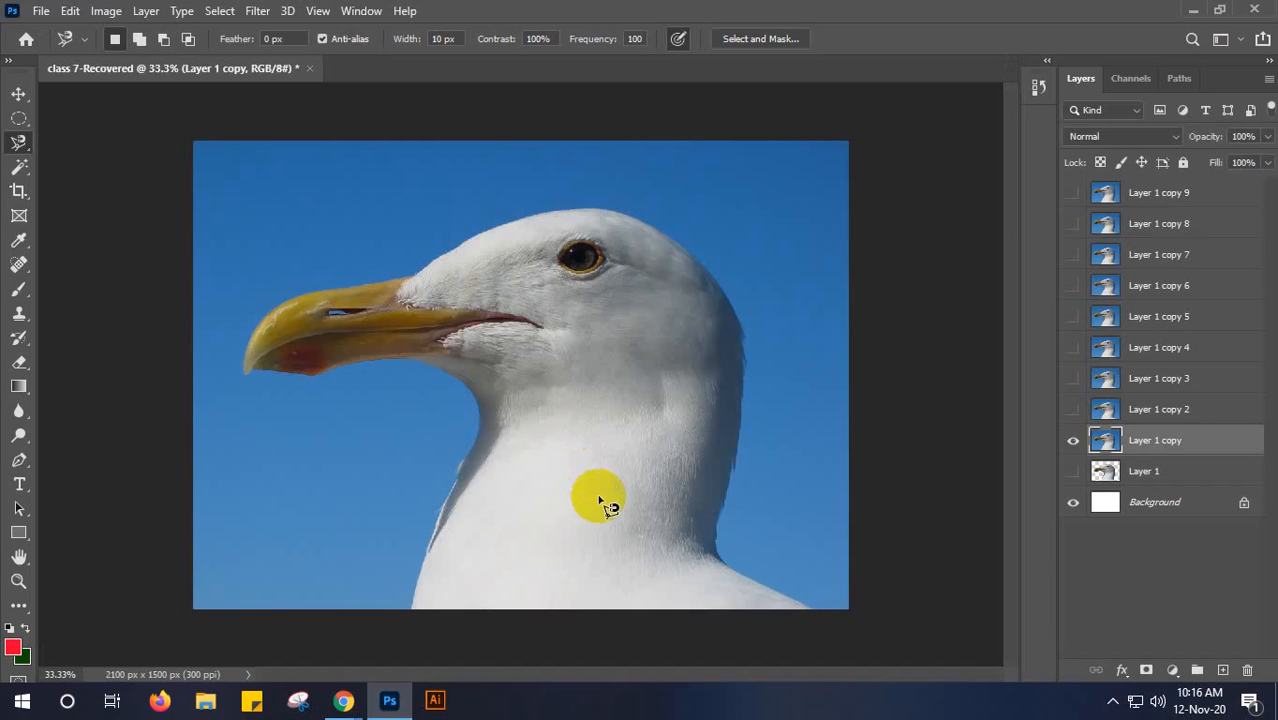
- Outline the seagull on Layer 1 copy with the Magnetic Lasso and delete the blue background around it
left_click(411, 606)
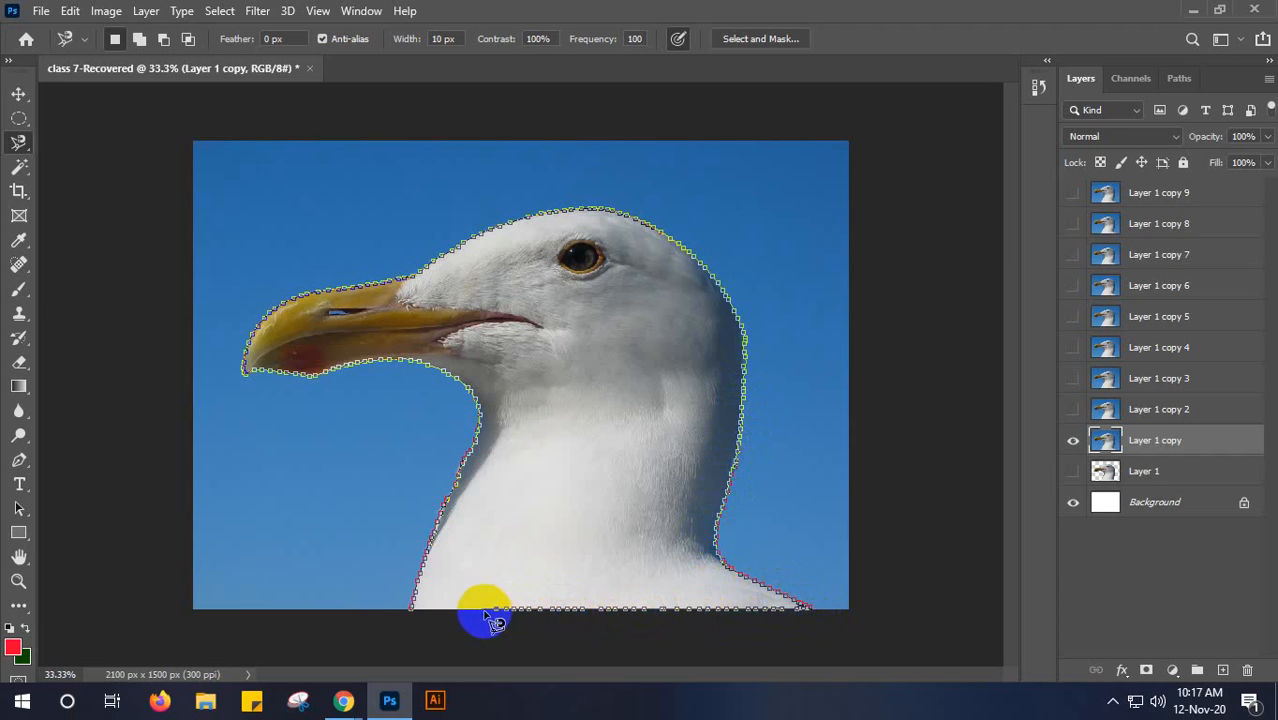
left_click(410, 610)
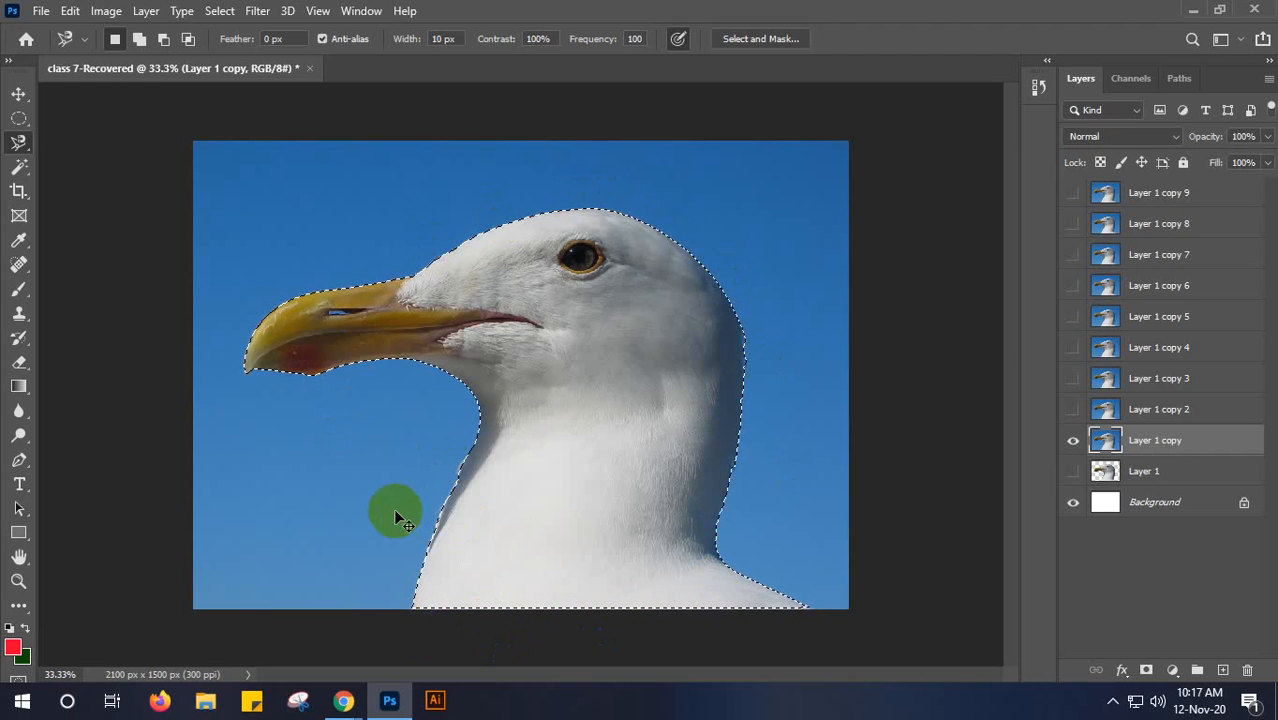
key("ctrl+shift+i")
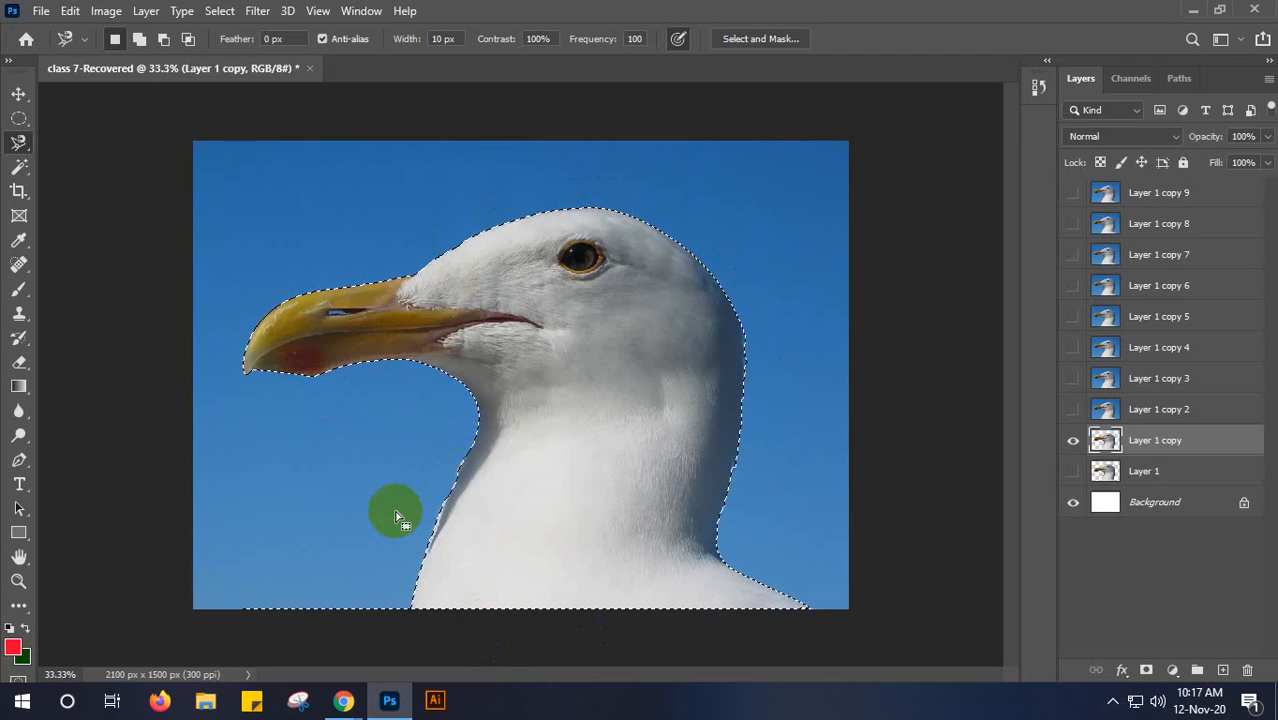
key("Delete")
key("ctrl+d")
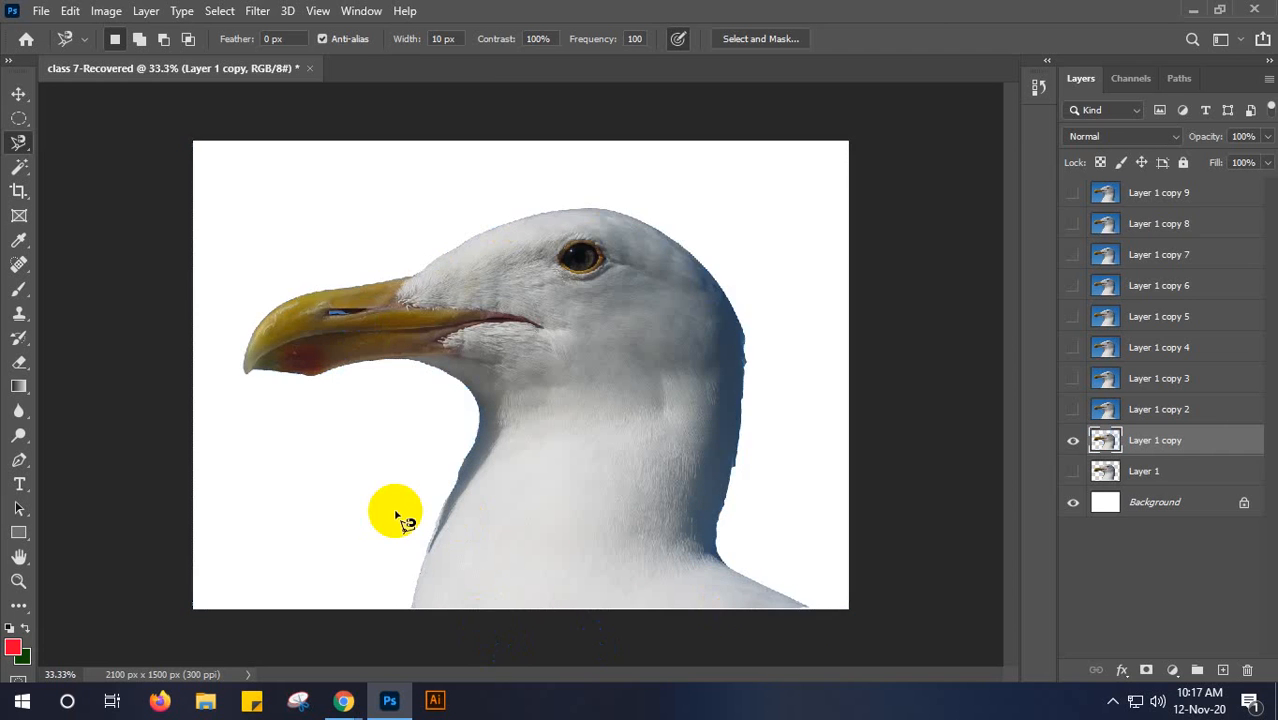
- Hide Layer 1 copy, then select Layer 1 copy 2 and make it visible
left_click(1072, 443)
left_click(1166, 413)
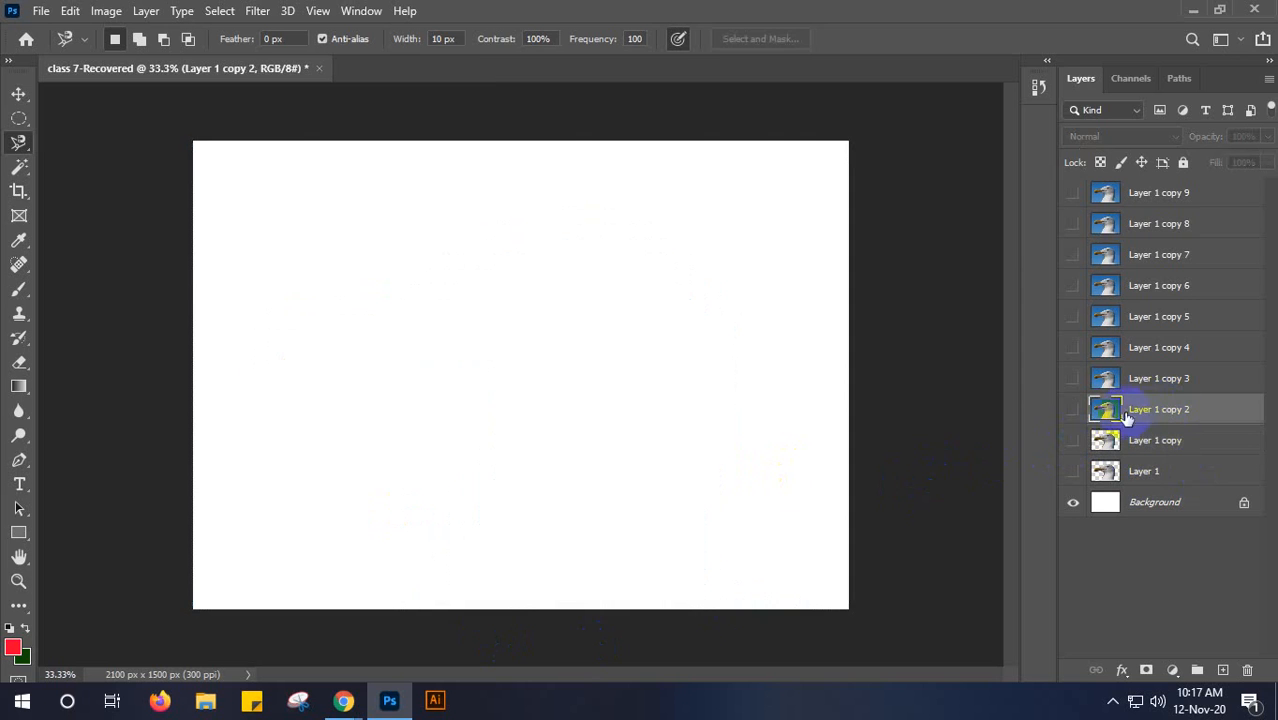
left_click(1073, 412)
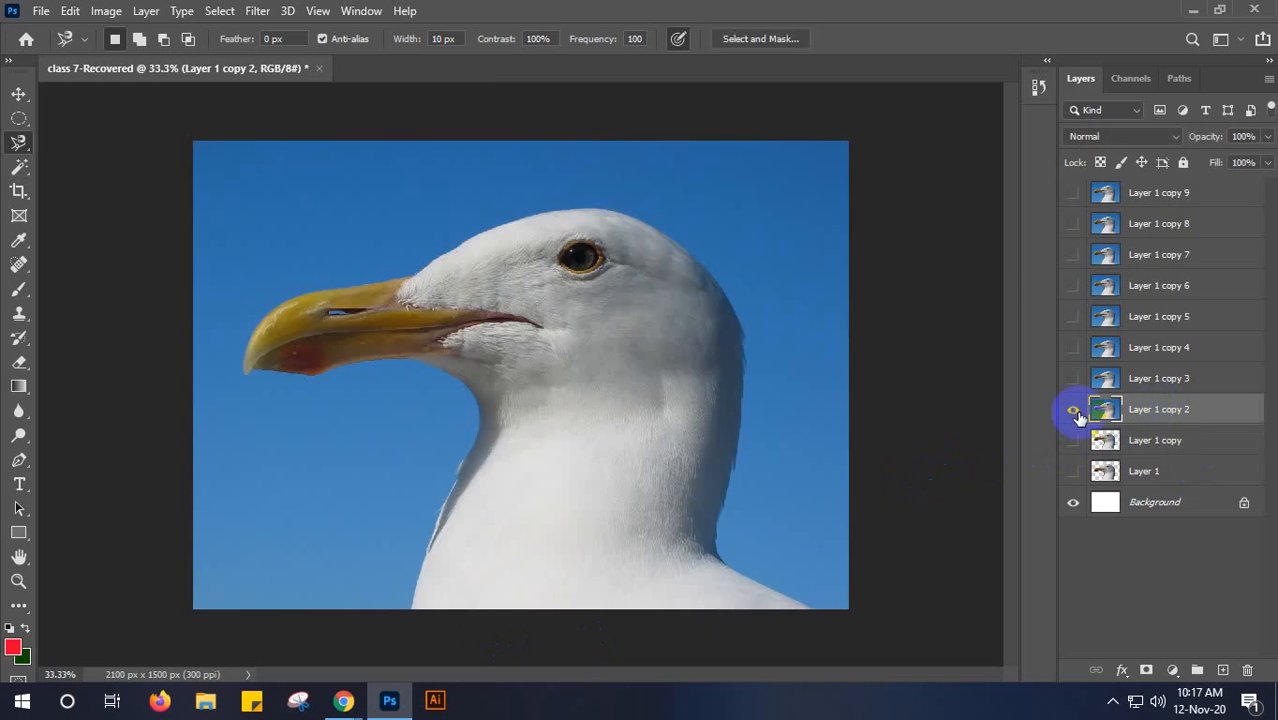
- Select the seagull on Layer 1 copy 2 with the Object Selection tool and clear the selection
key("v")
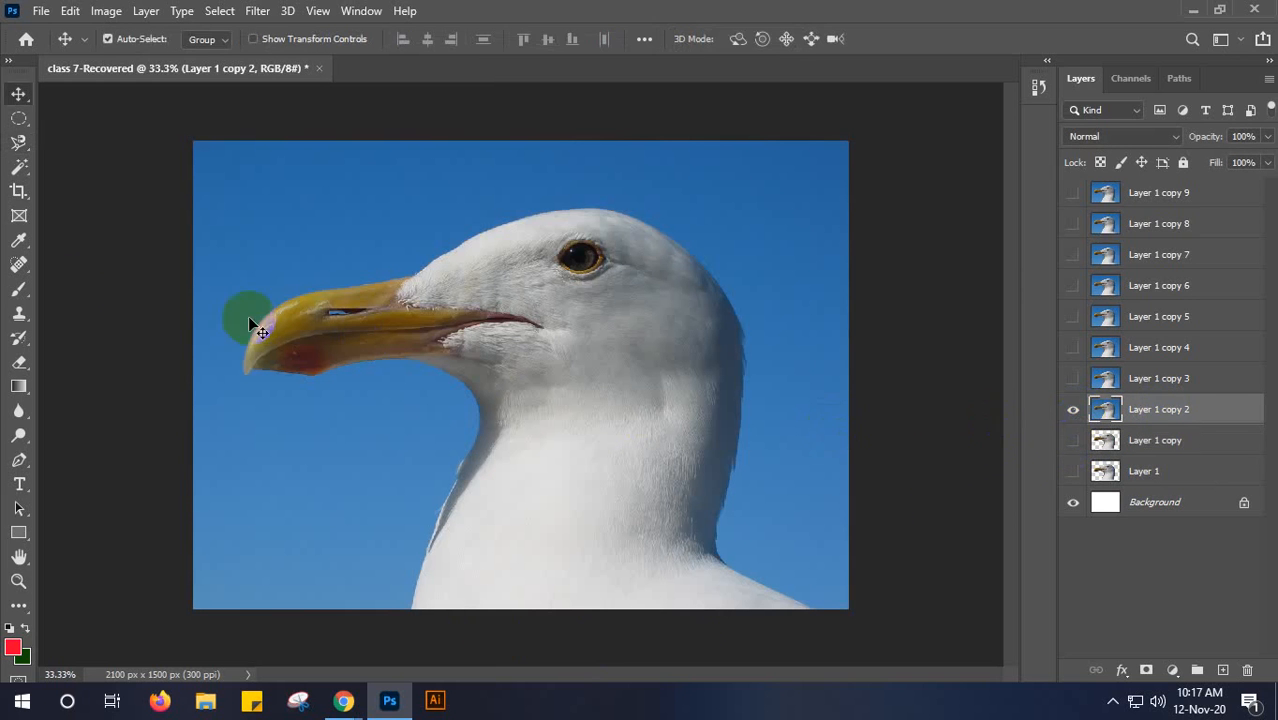
left_click(20, 170)
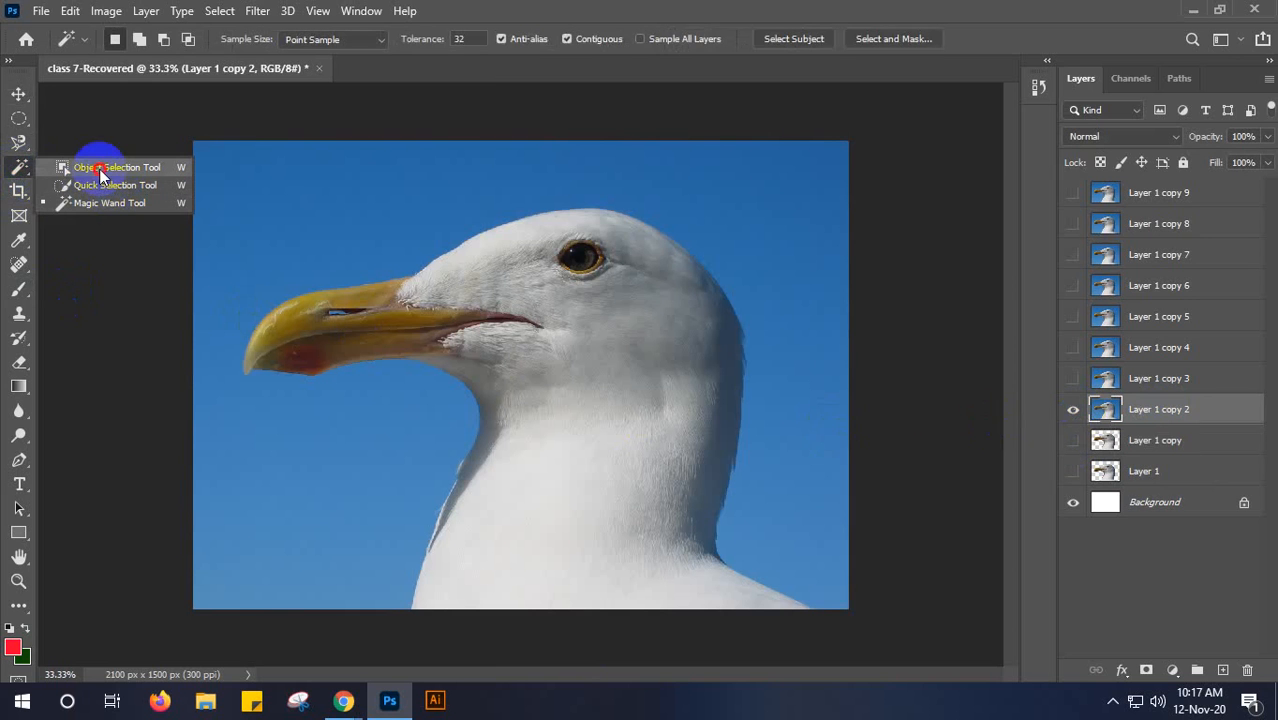
left_click(99, 169)
left_click_drag(245, 199, 830, 621)
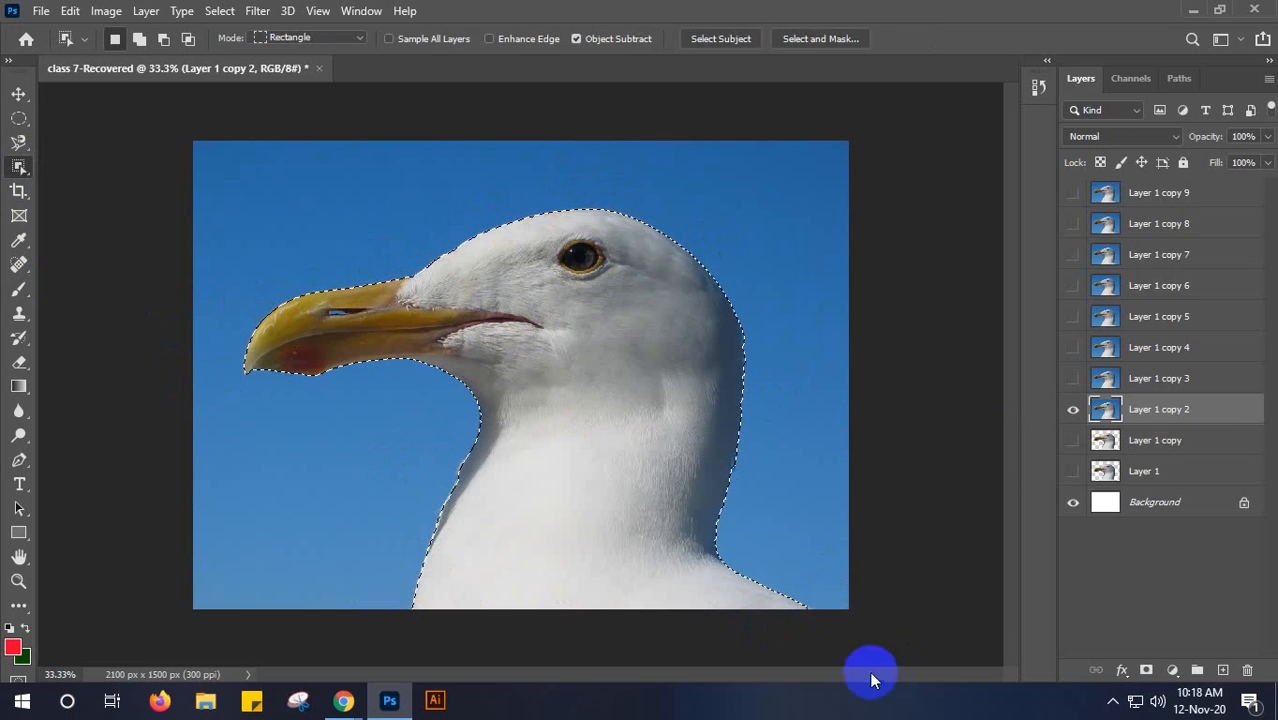
left_click(452, 515)
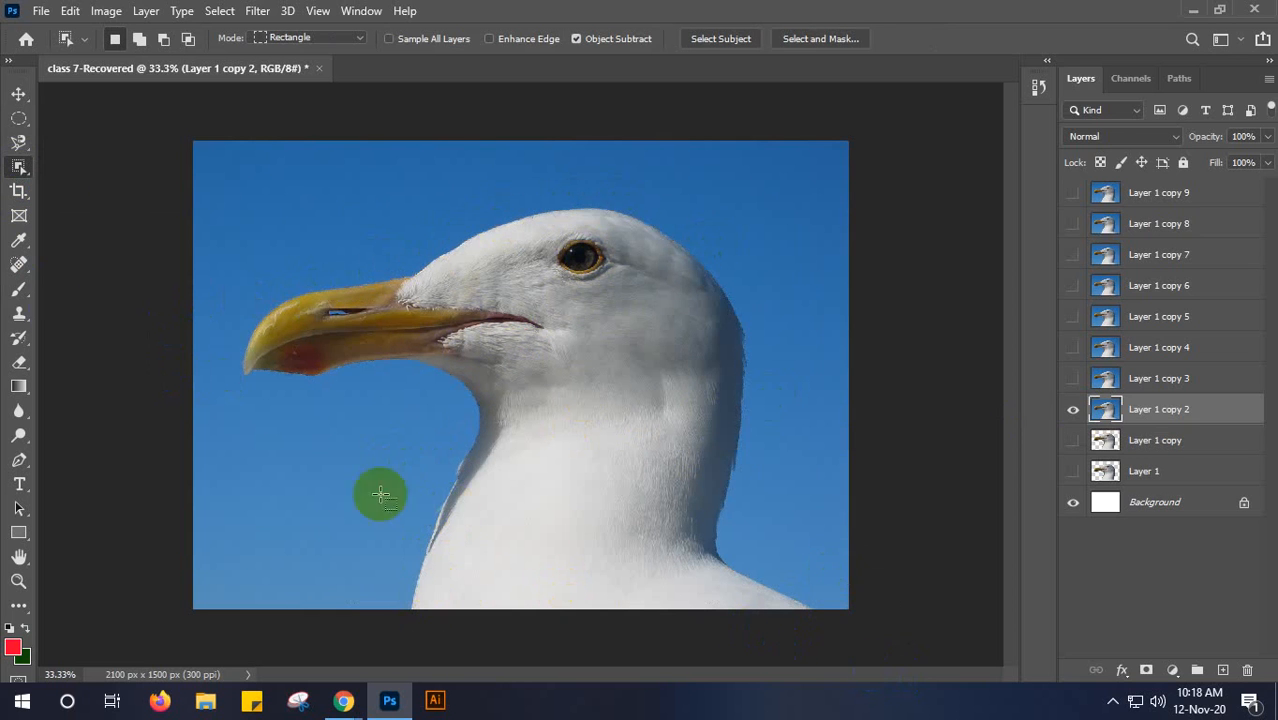
- Reselect the seagull by framing the whole bird with the Object Selection tool in Rectangle mode
right_click(15, 168)
left_click(107, 166)
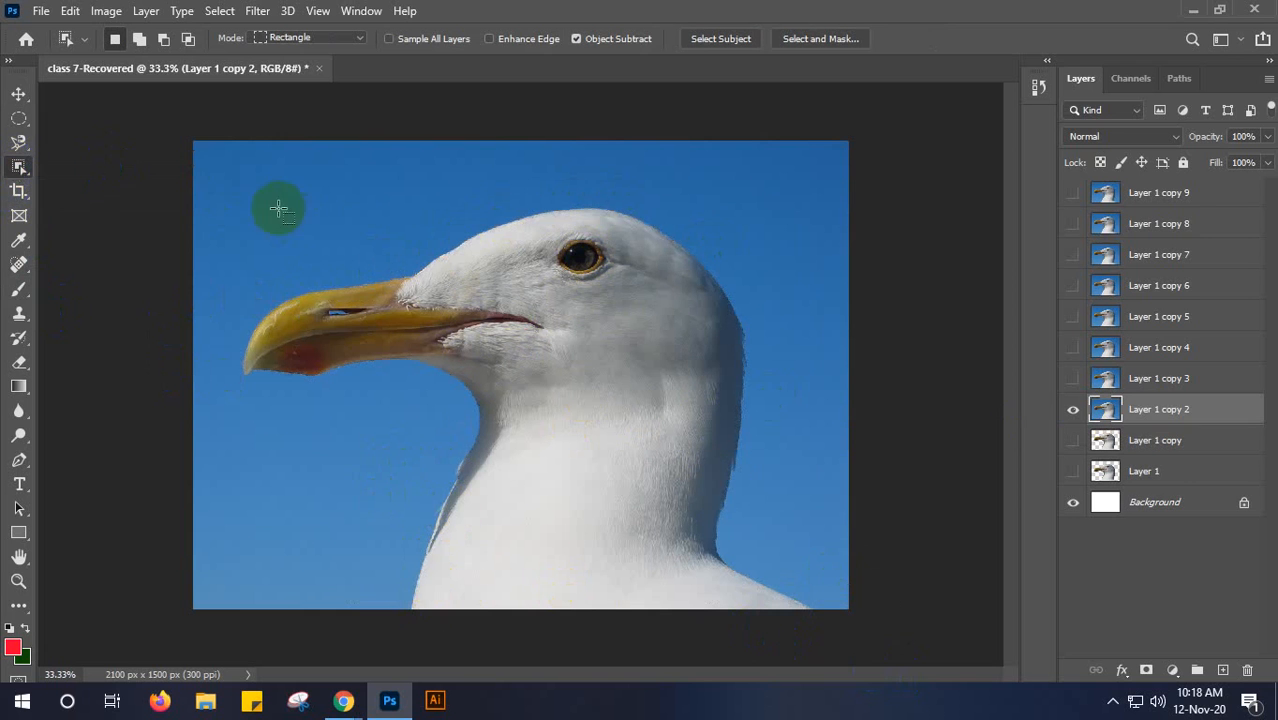
left_click_drag(227, 185, 828, 618)
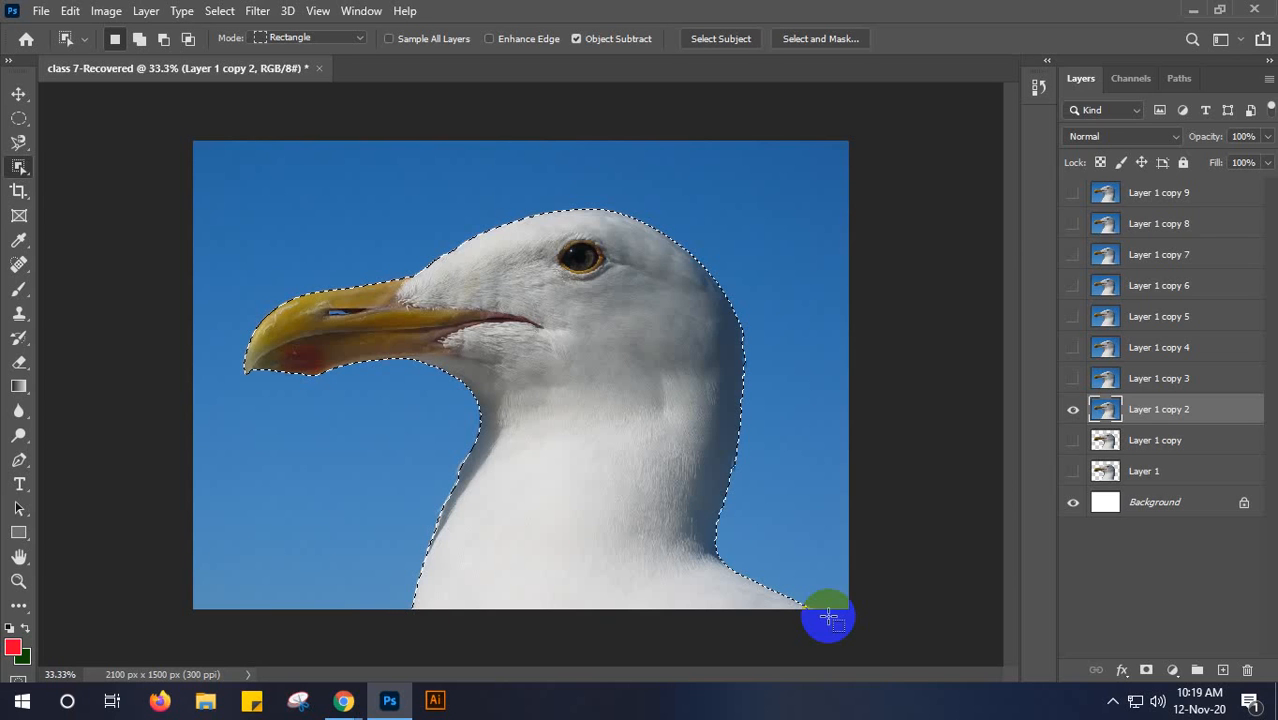
- Switch to the Google Meet call, stop the current presentation and present the entire screen again
left_click(1190, 12)
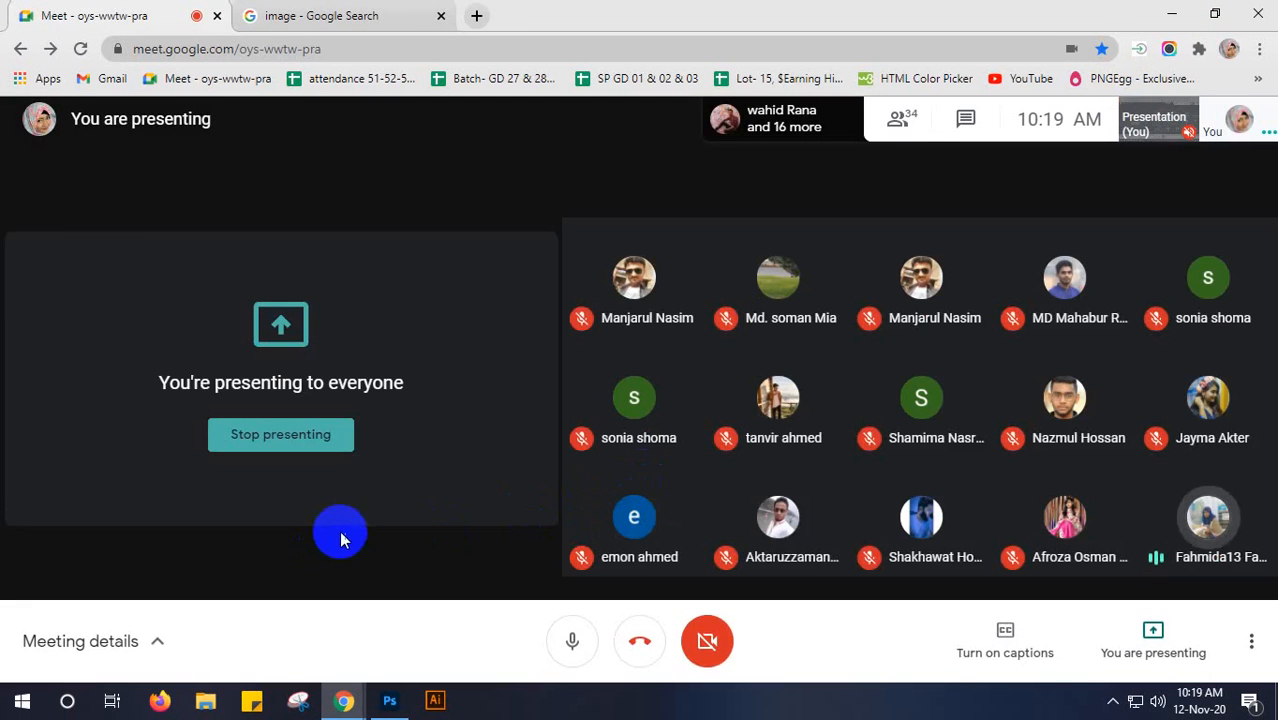
left_click(323, 450)
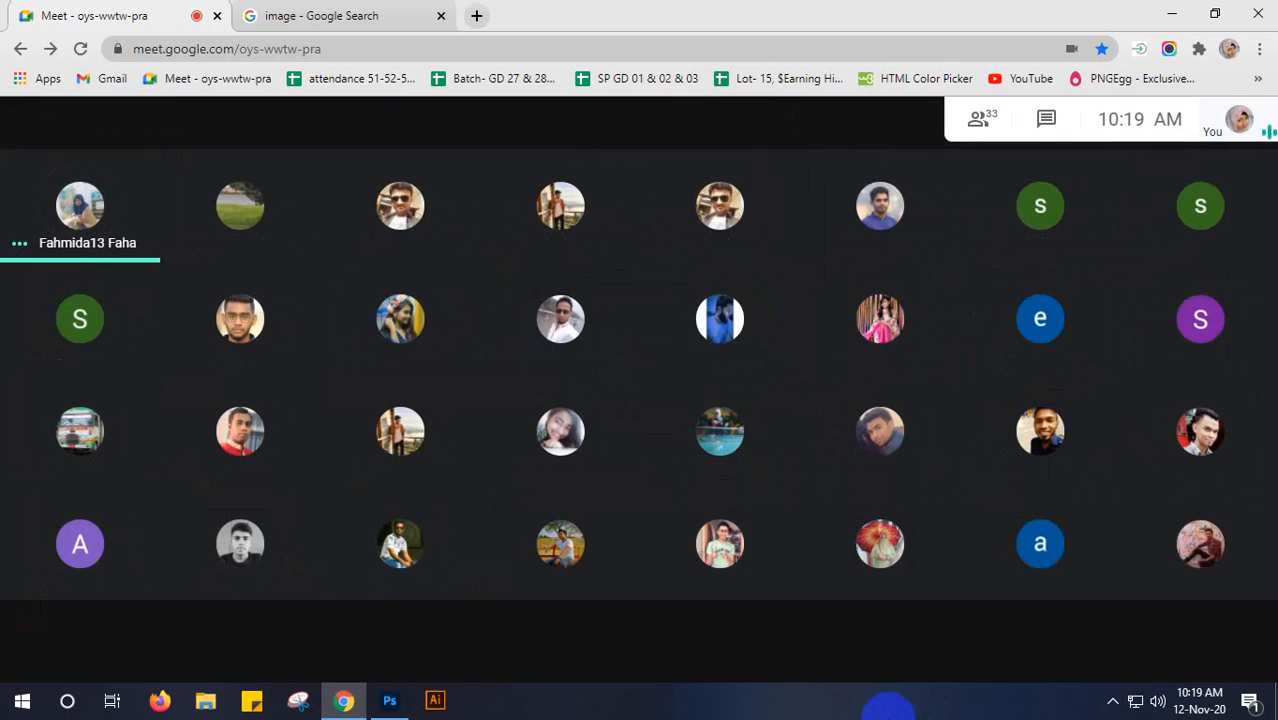
left_click(1178, 656)
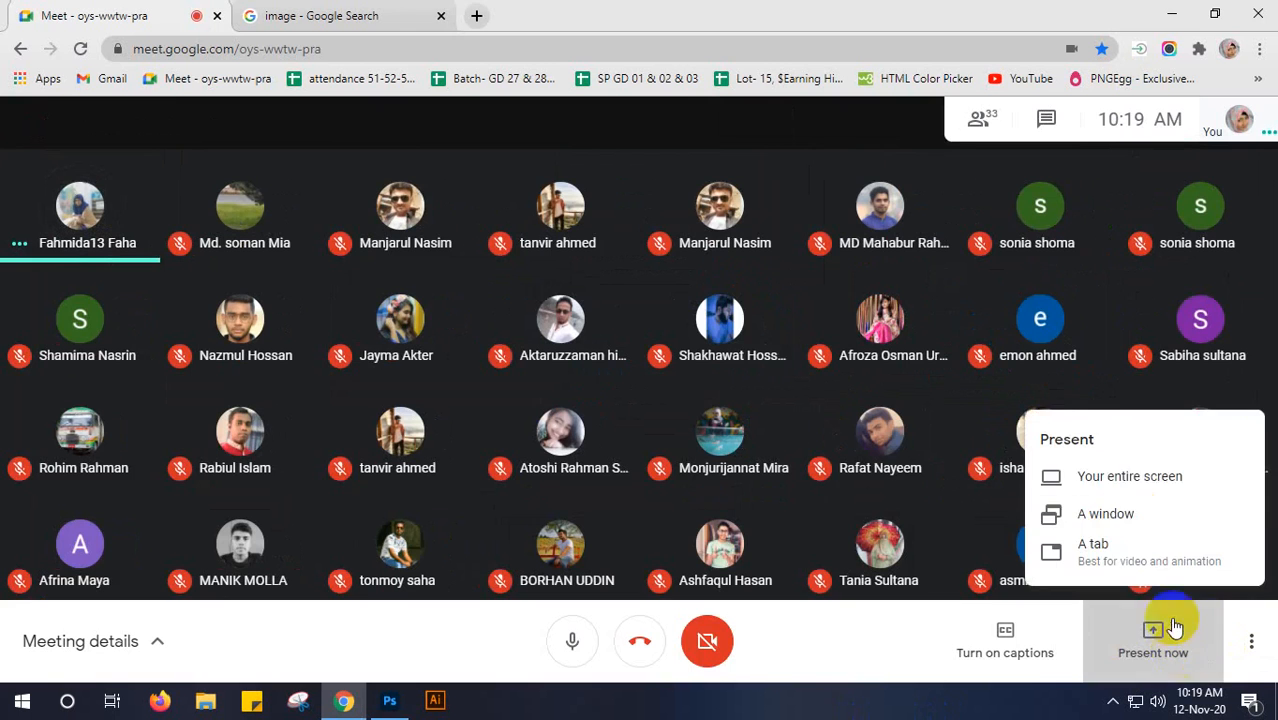
left_click(1060, 479)
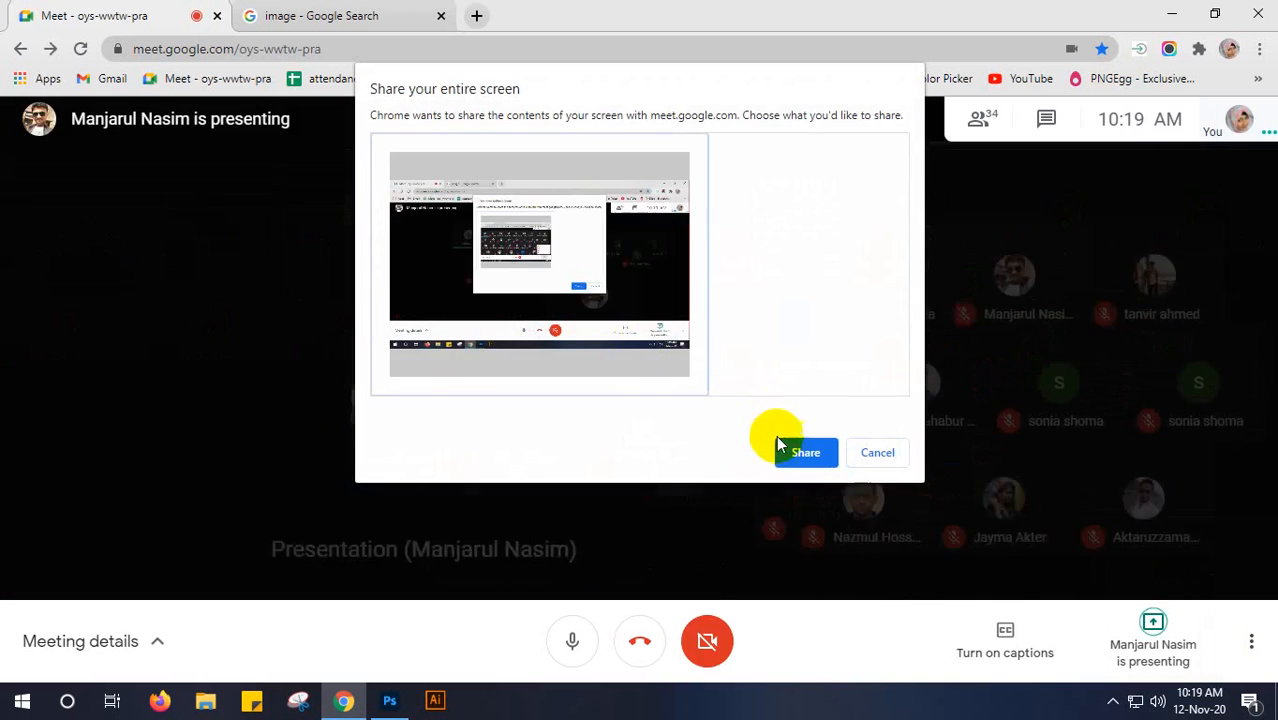
left_click(795, 456)
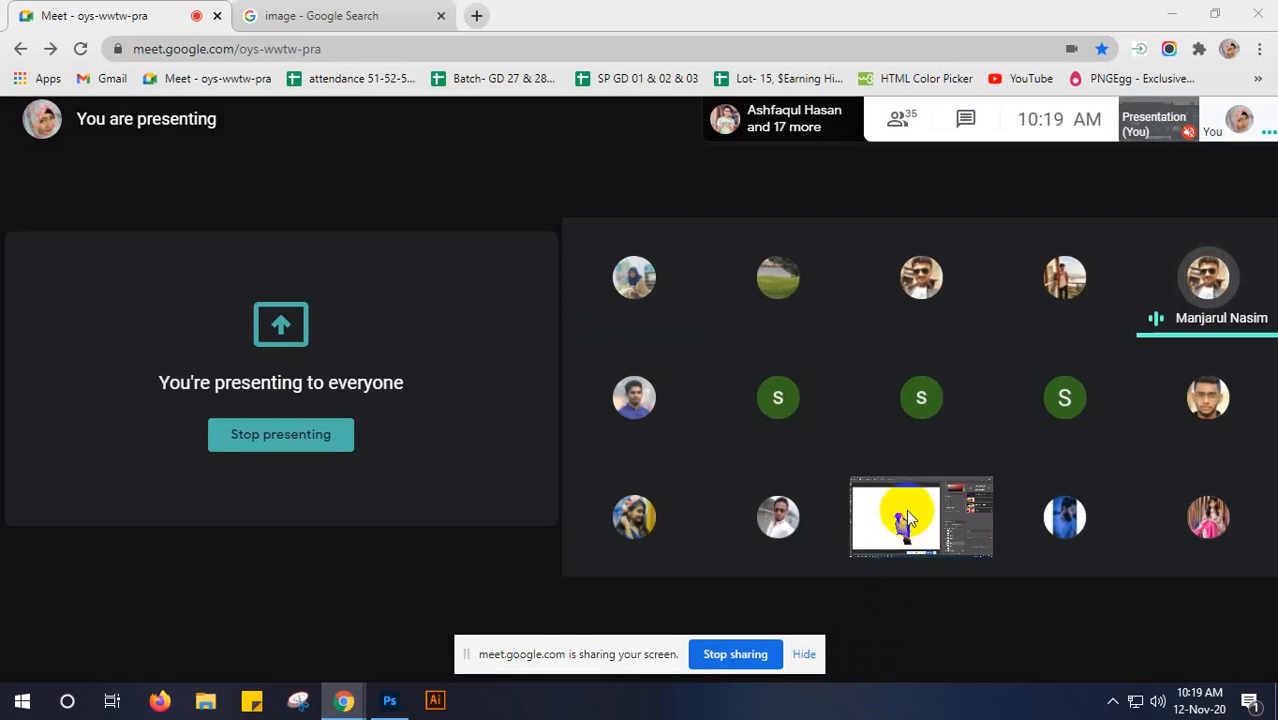
- Pin the student's shared Photoshop presentation in the meeting and hide the screen-sharing notice
mouse_move(898, 520)
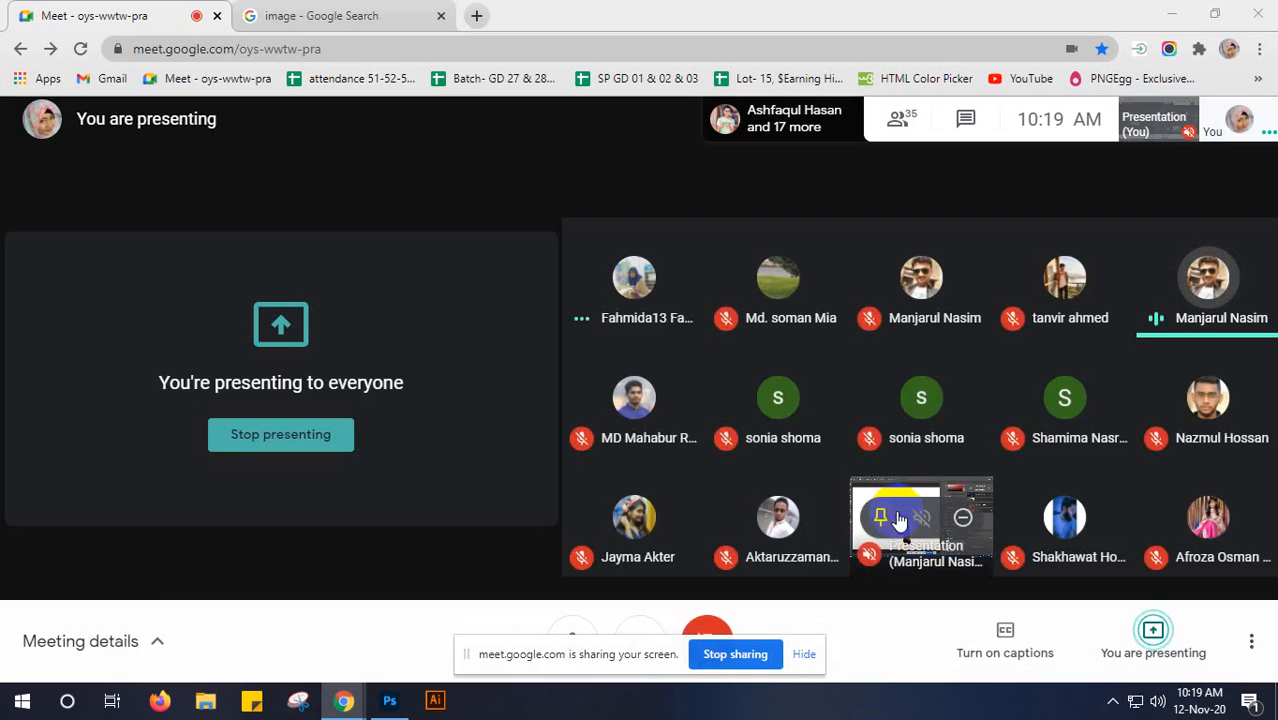
left_click(880, 517)
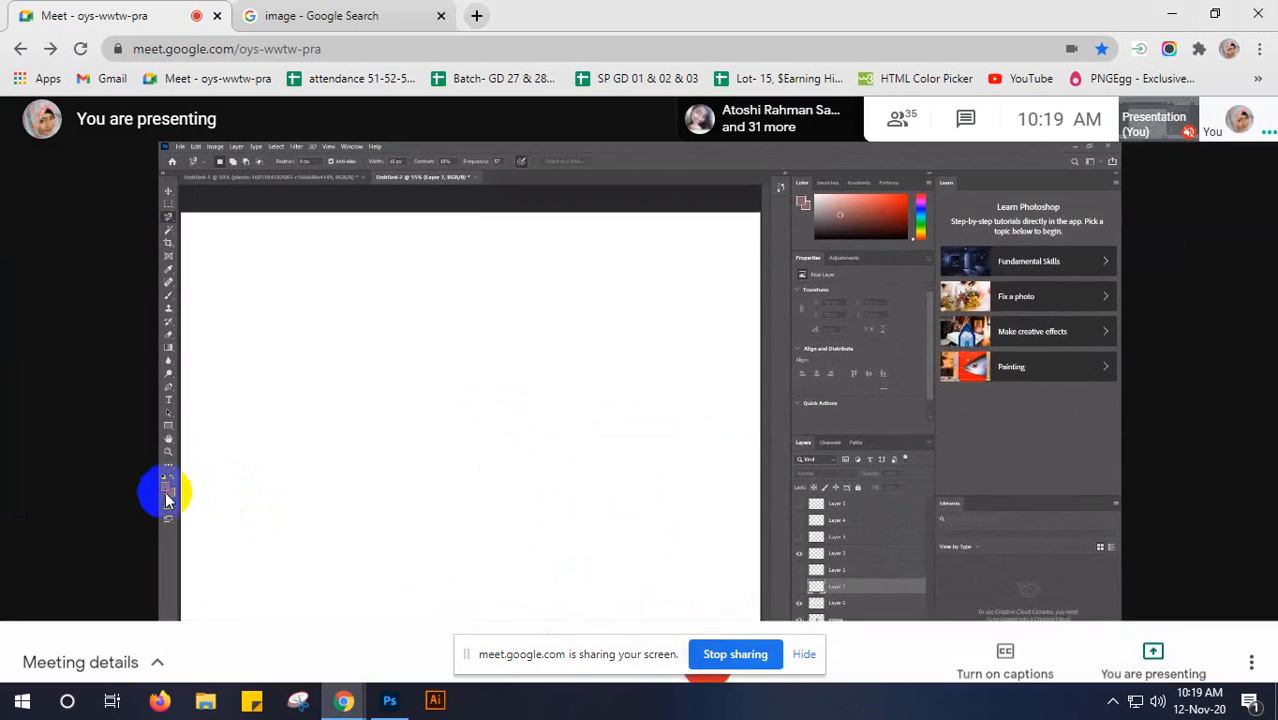
left_click(812, 660)
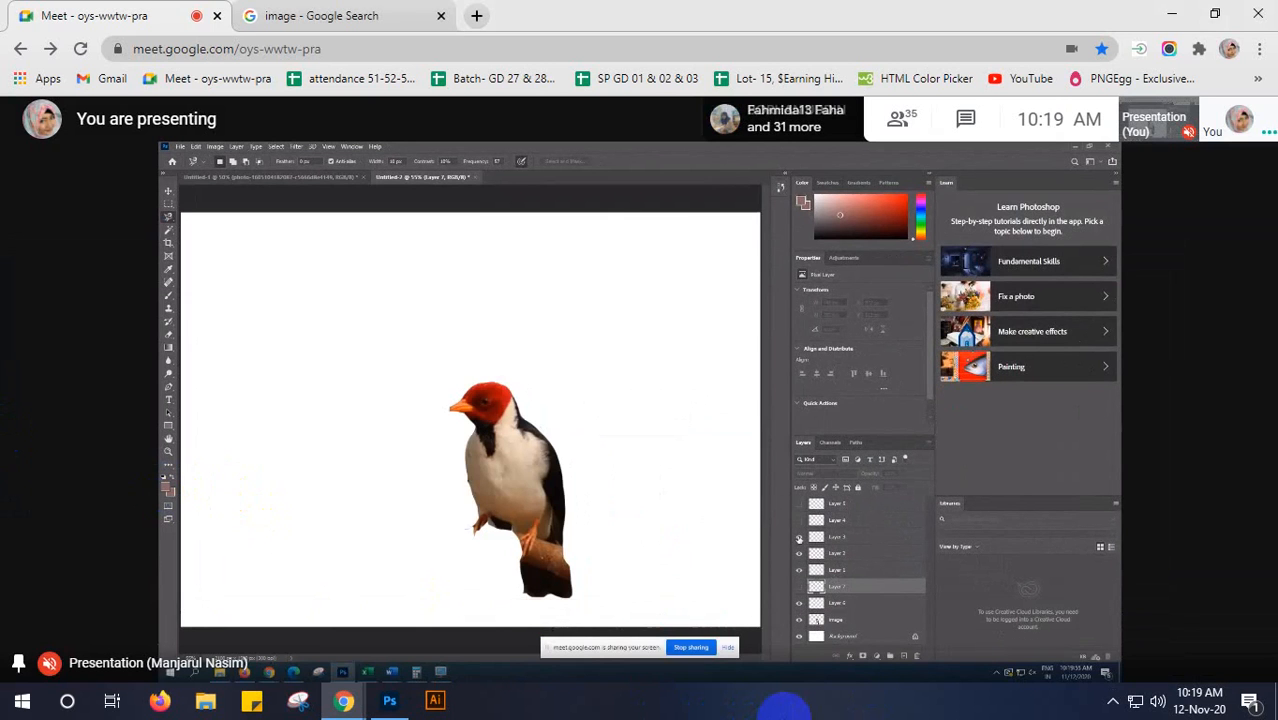
- Show all layers of the Untitled-2 document, then hide every layer above Background, including the bird image
left_click(802, 588)
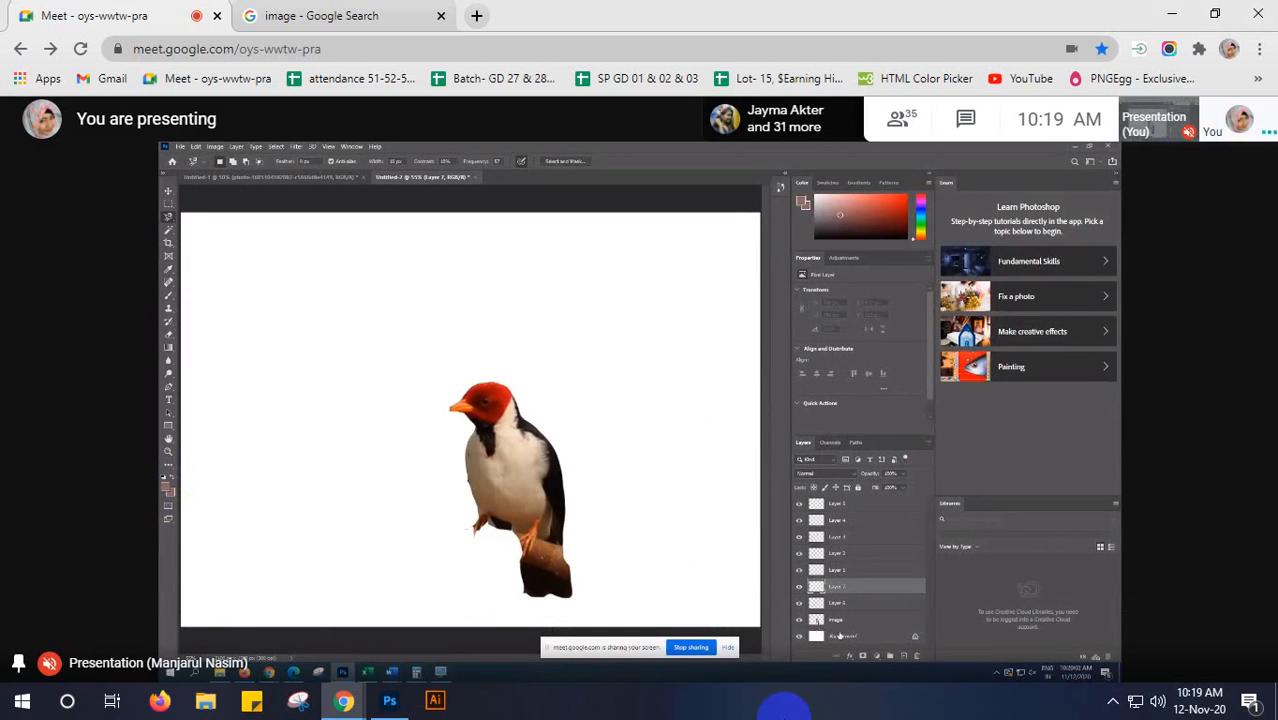
left_click(799, 620)
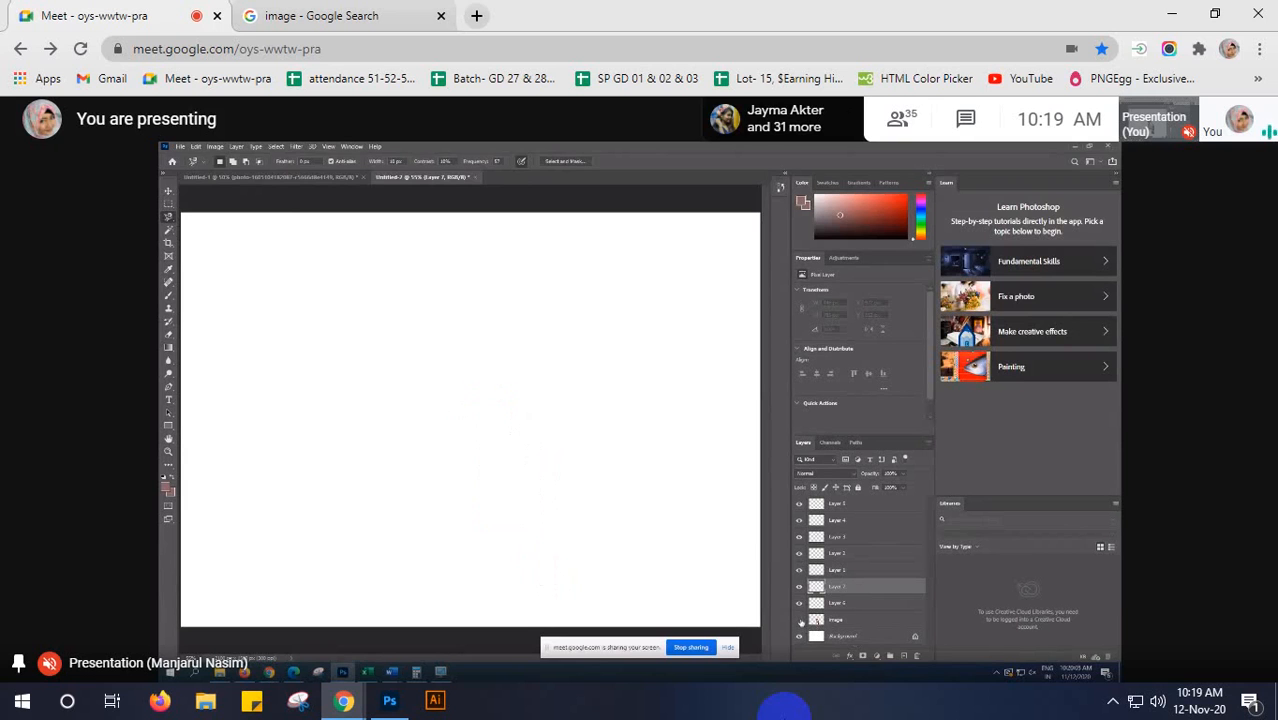
left_click(799, 588)
left_click(799, 571)
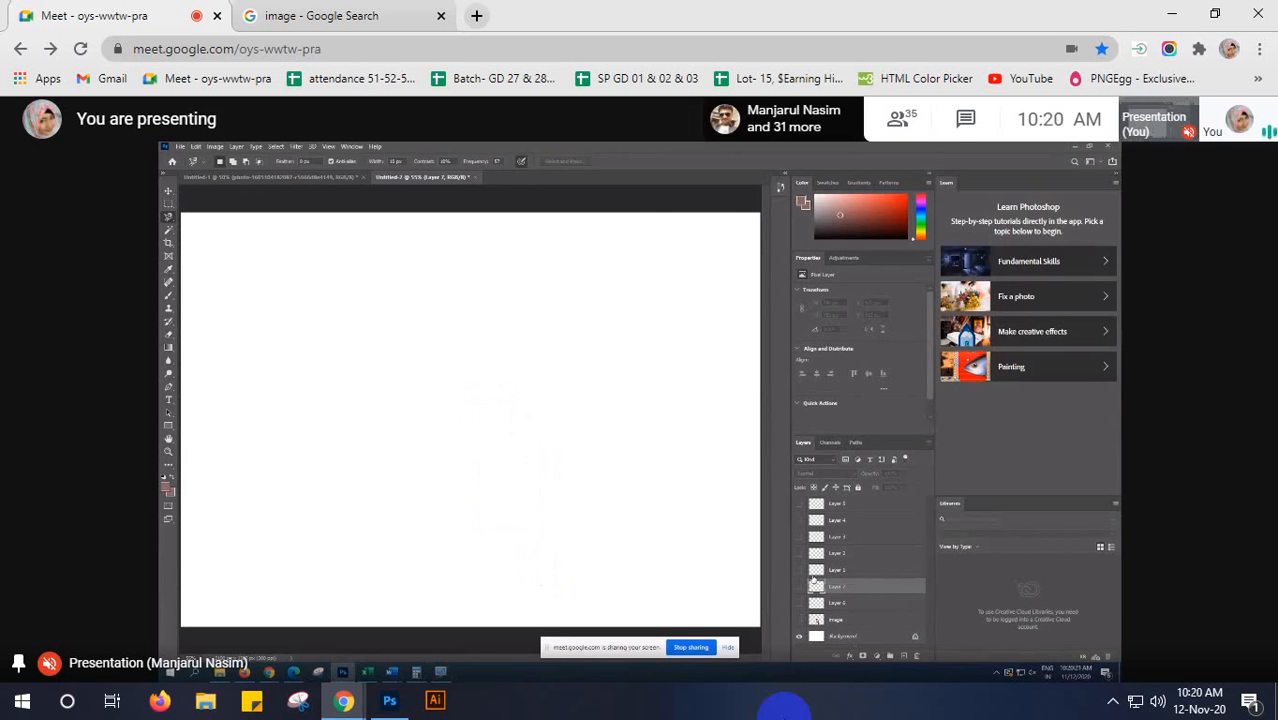
left_click(181, 147)
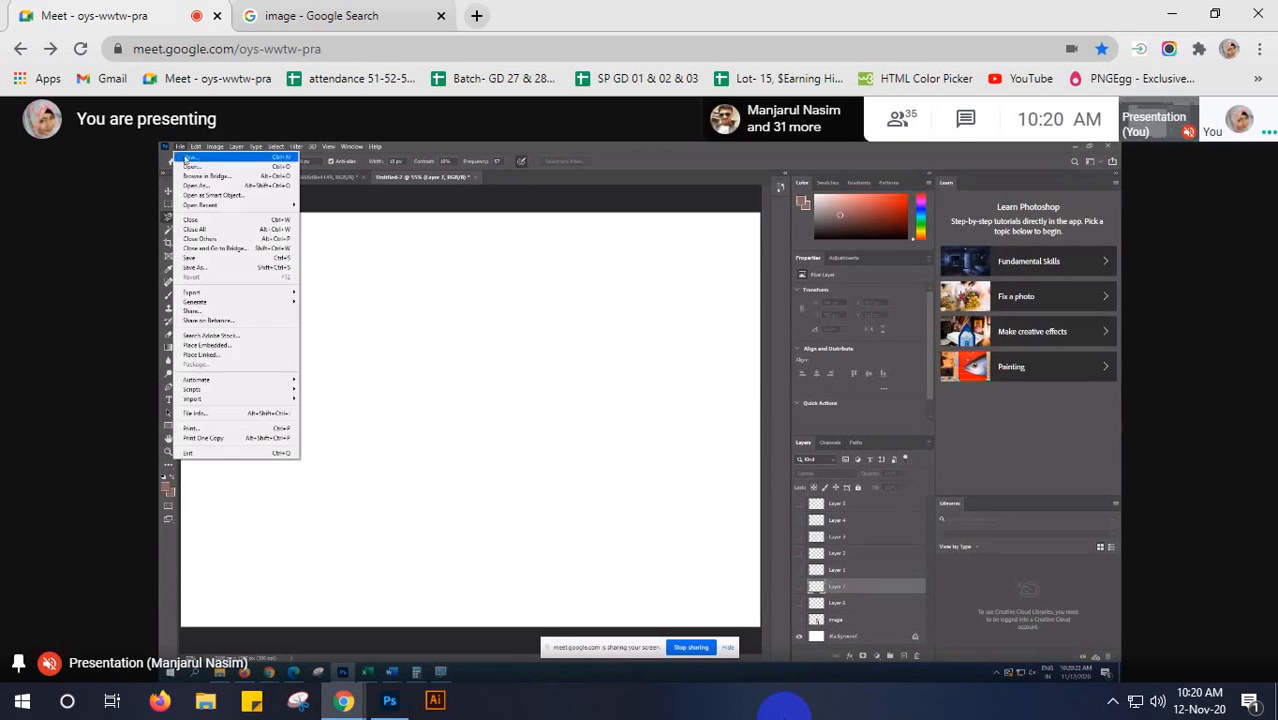
left_click(189, 174)
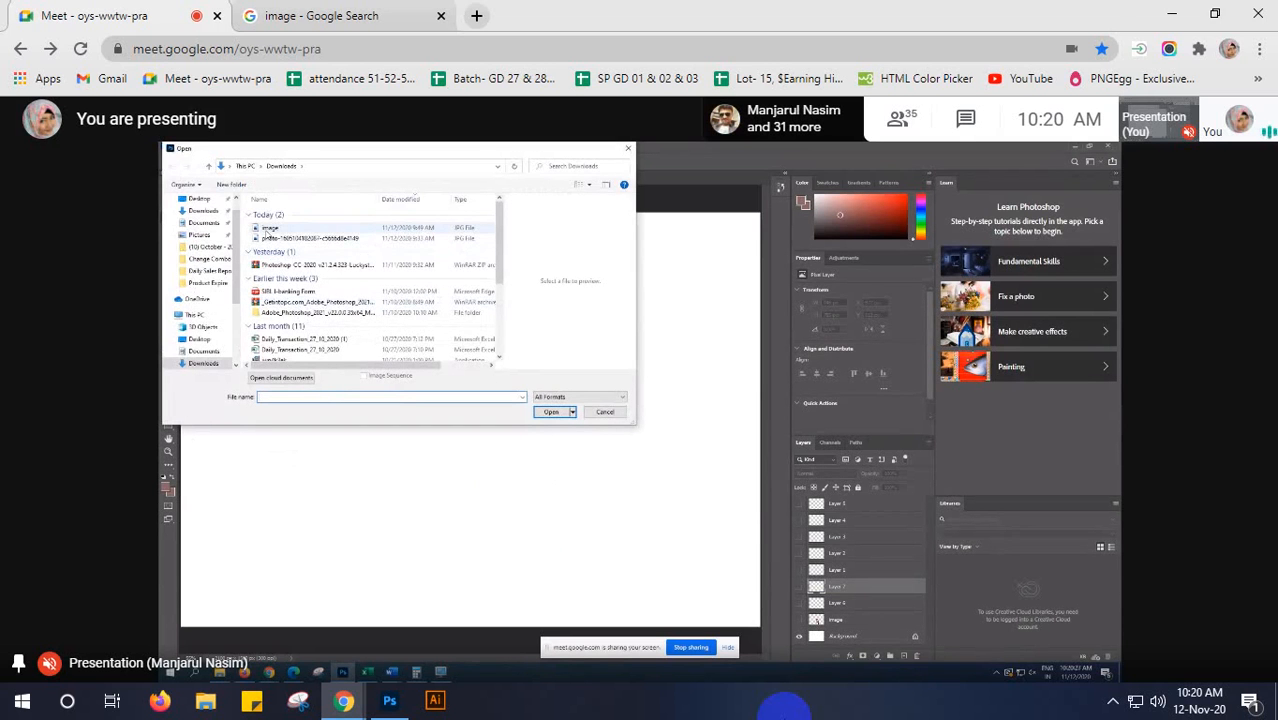
double_click(268, 230)
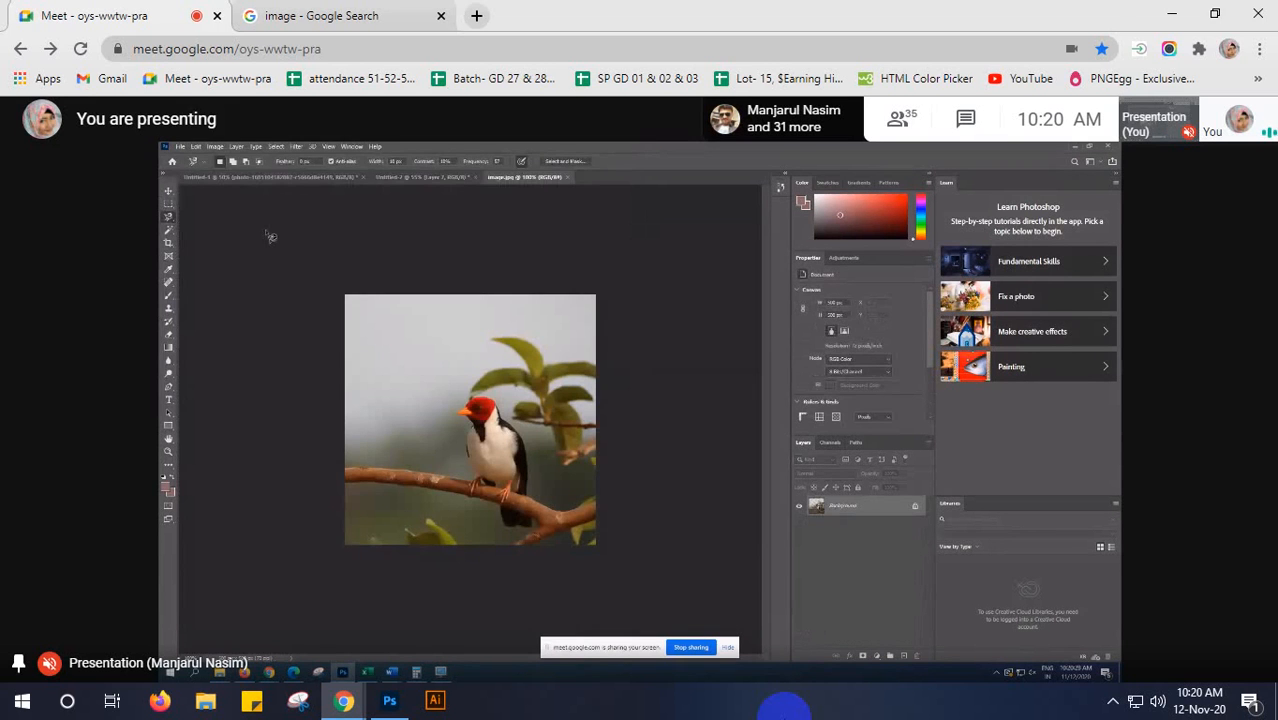
left_click(568, 177)
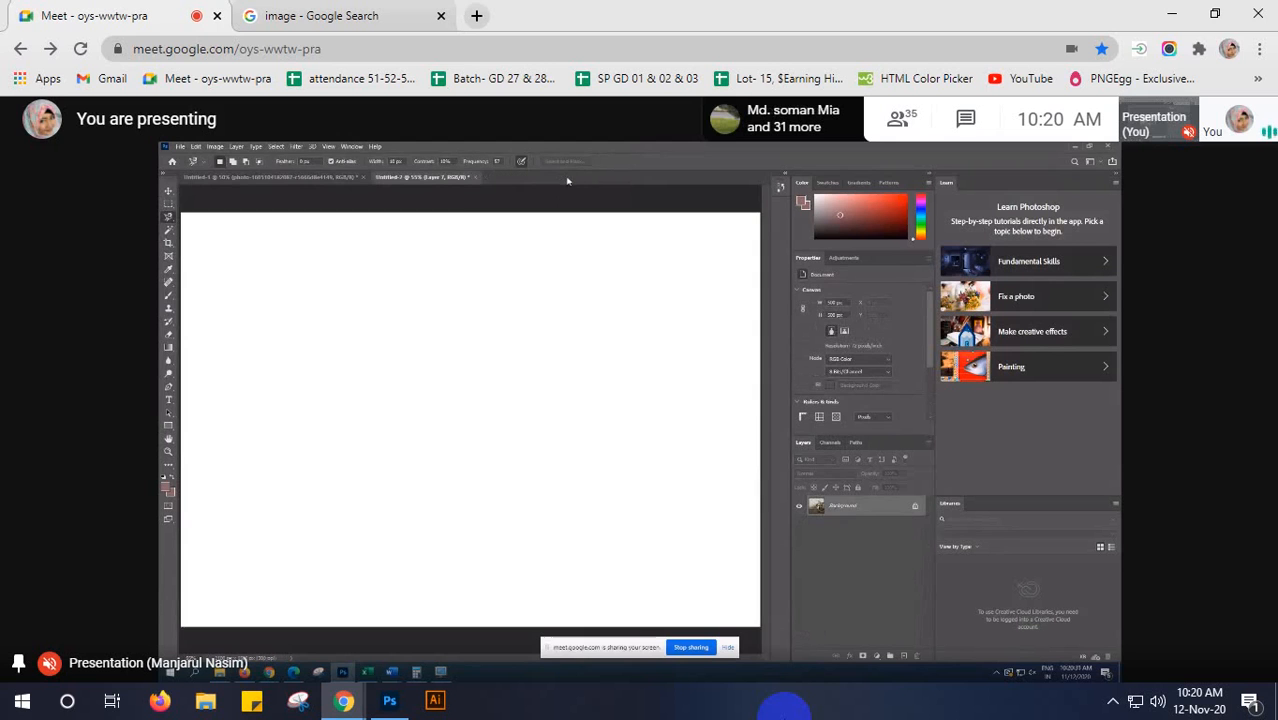
left_click(181, 147)
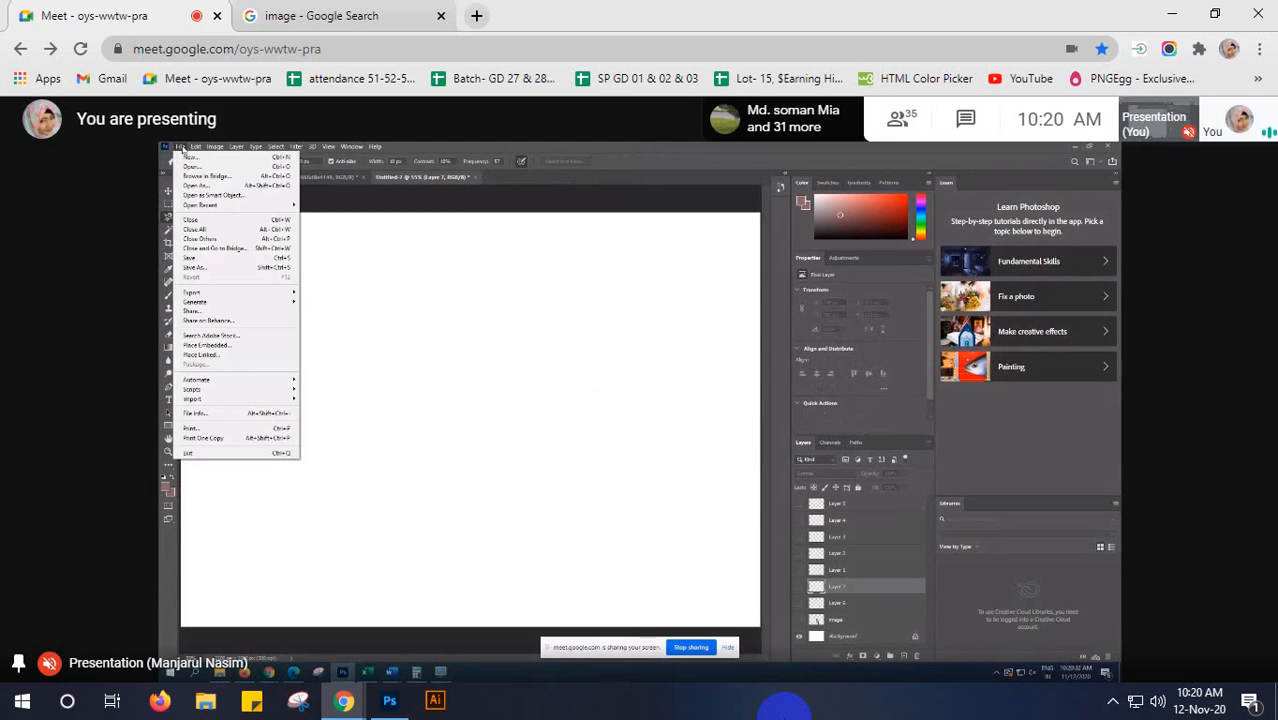
left_click(450, 263)
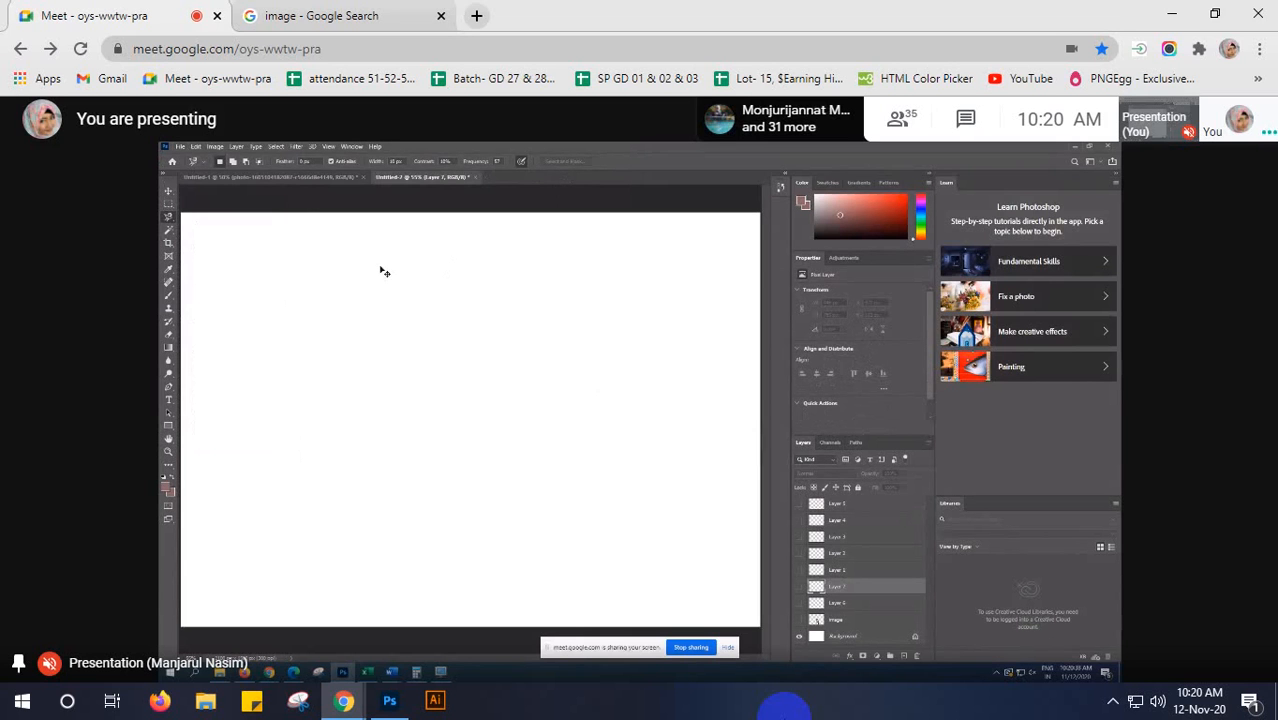
- Close the Untitled-2 and Untitled-1 documents without saving their changes
left_click(475, 178)
left_click(633, 338)
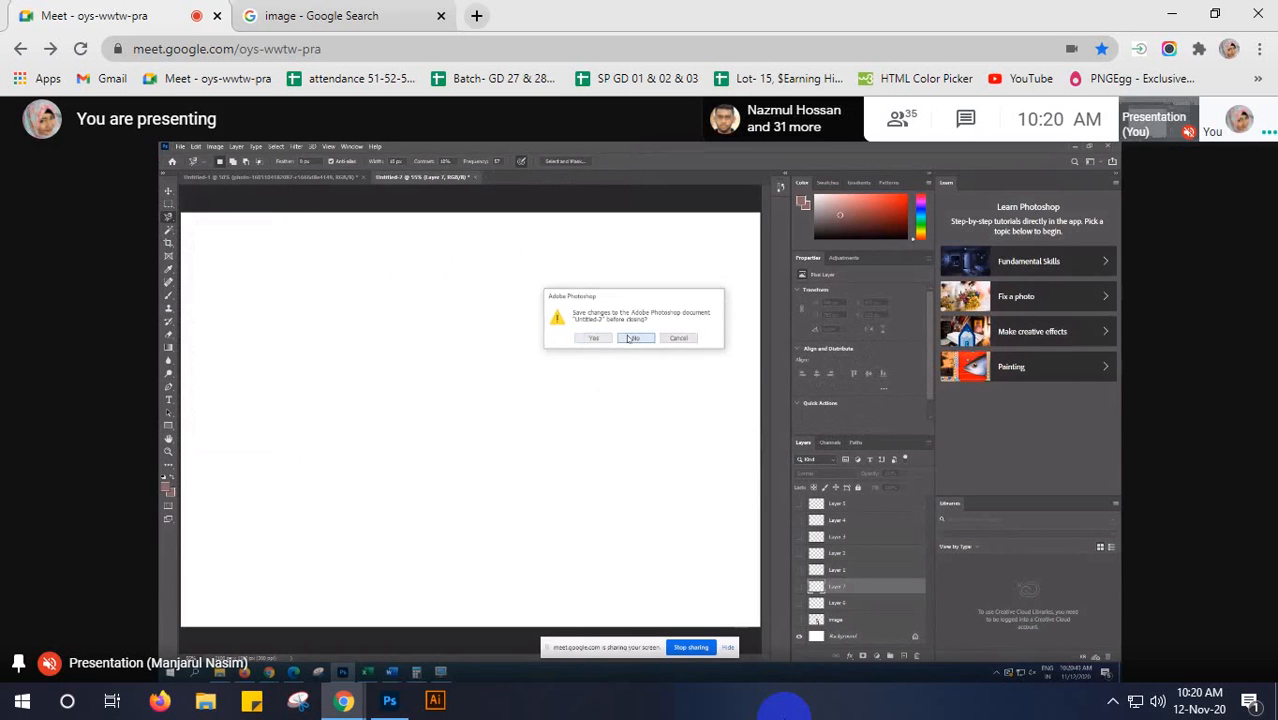
key("ctrl+w")
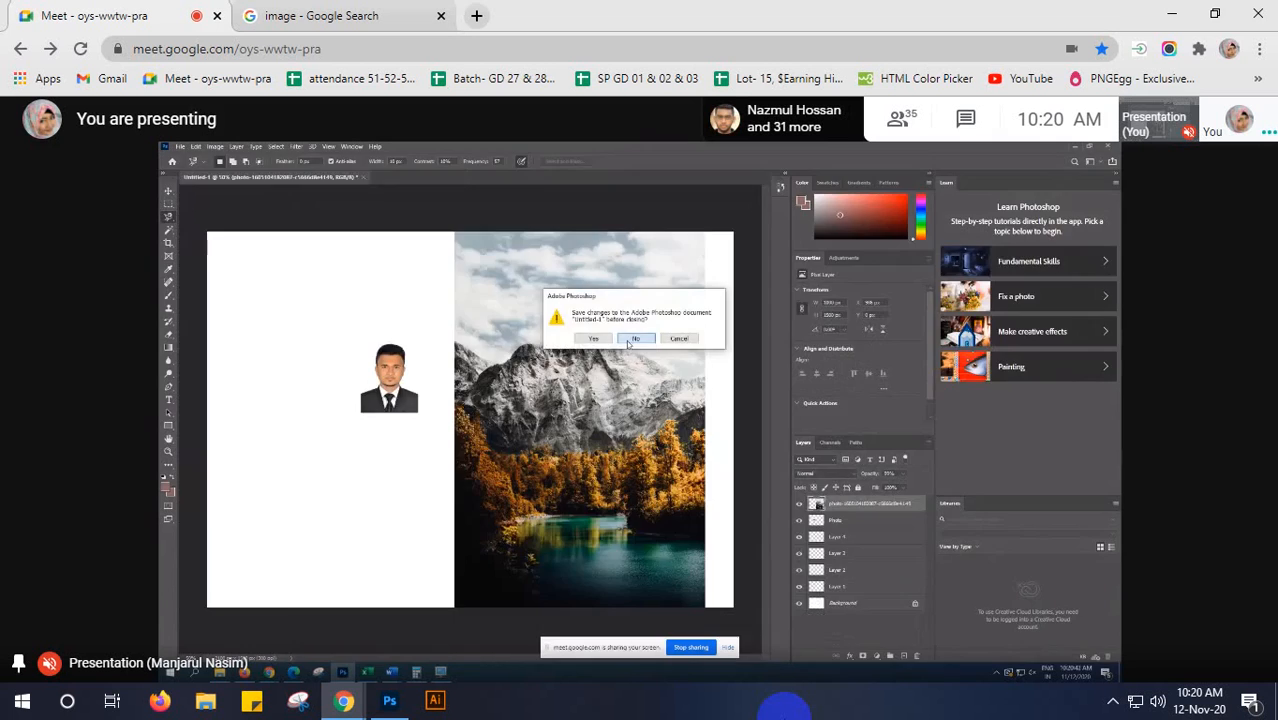
left_click(630, 338)
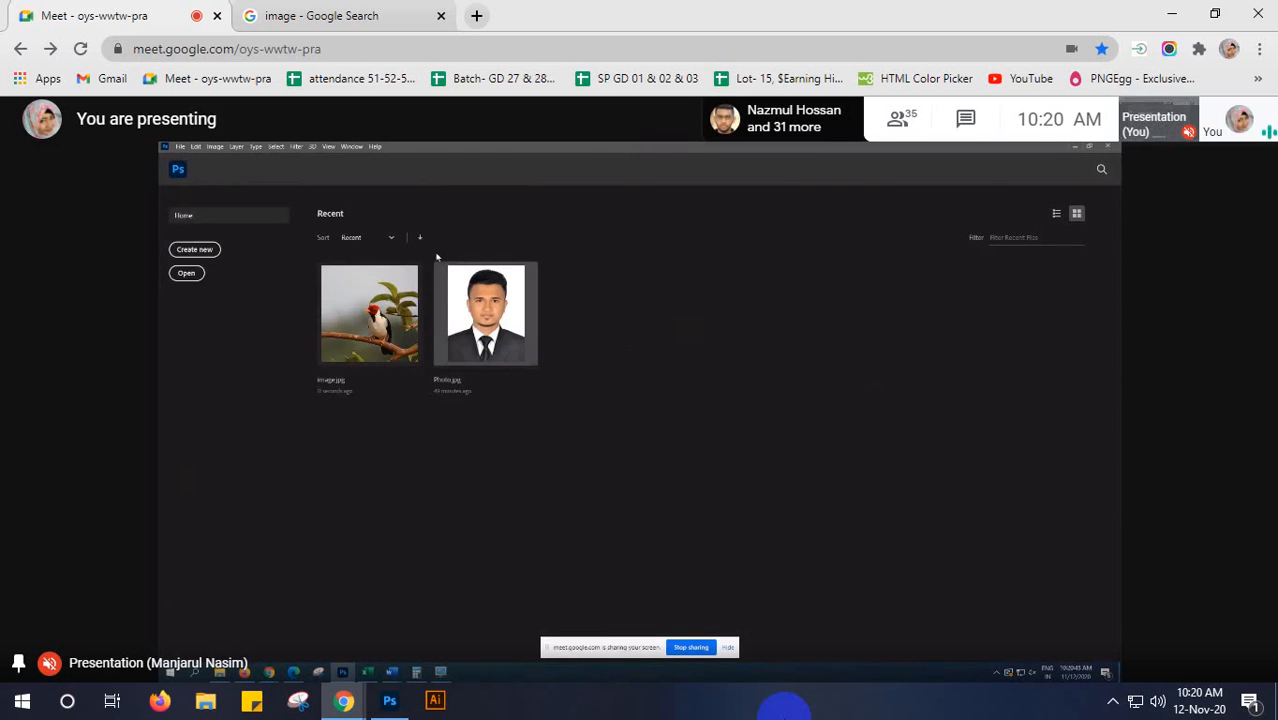
- Create a new 7 x 5 inch, 300 ppi RGB document with a white background and the Don't Color Manage profile
left_click(195, 250)
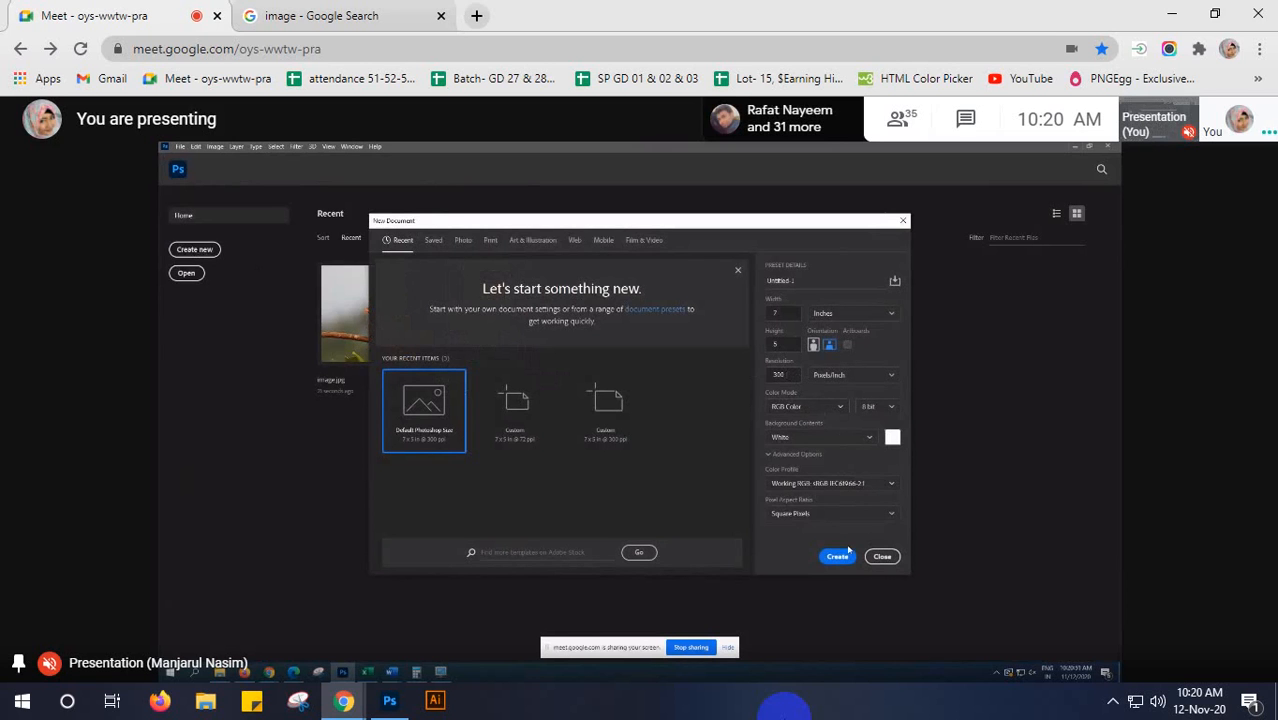
left_click(838, 484)
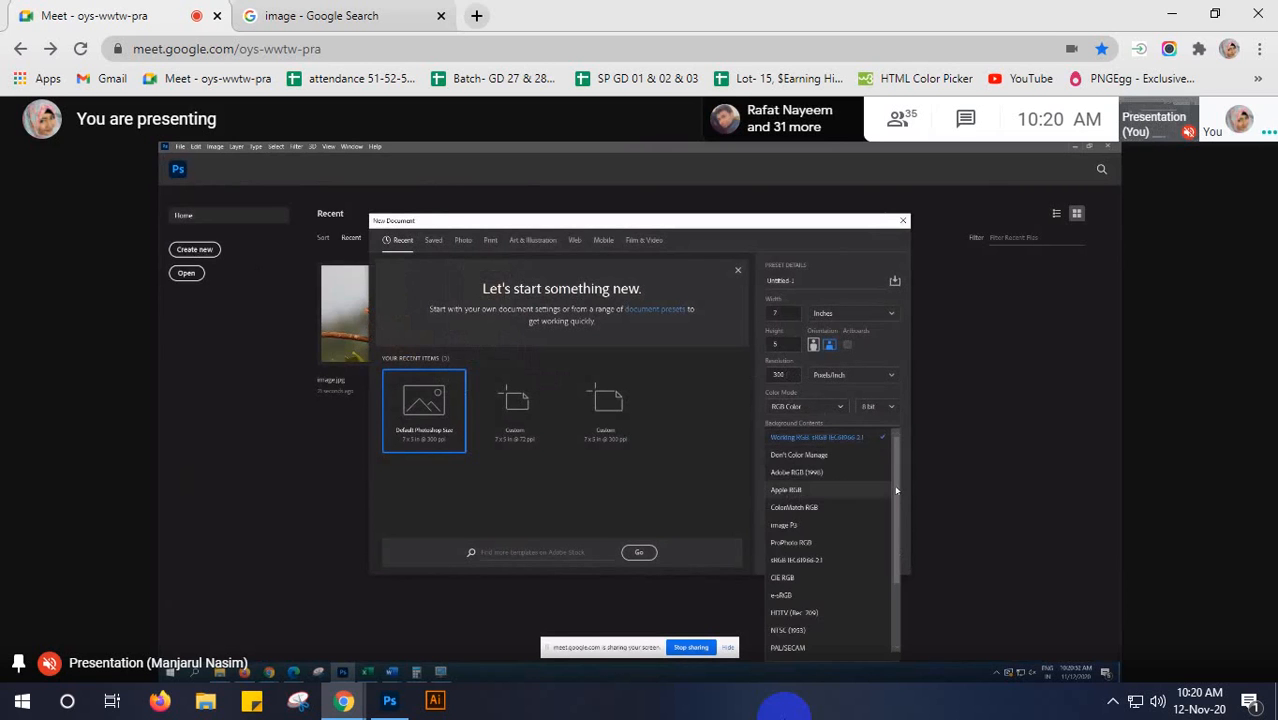
left_click(830, 457)
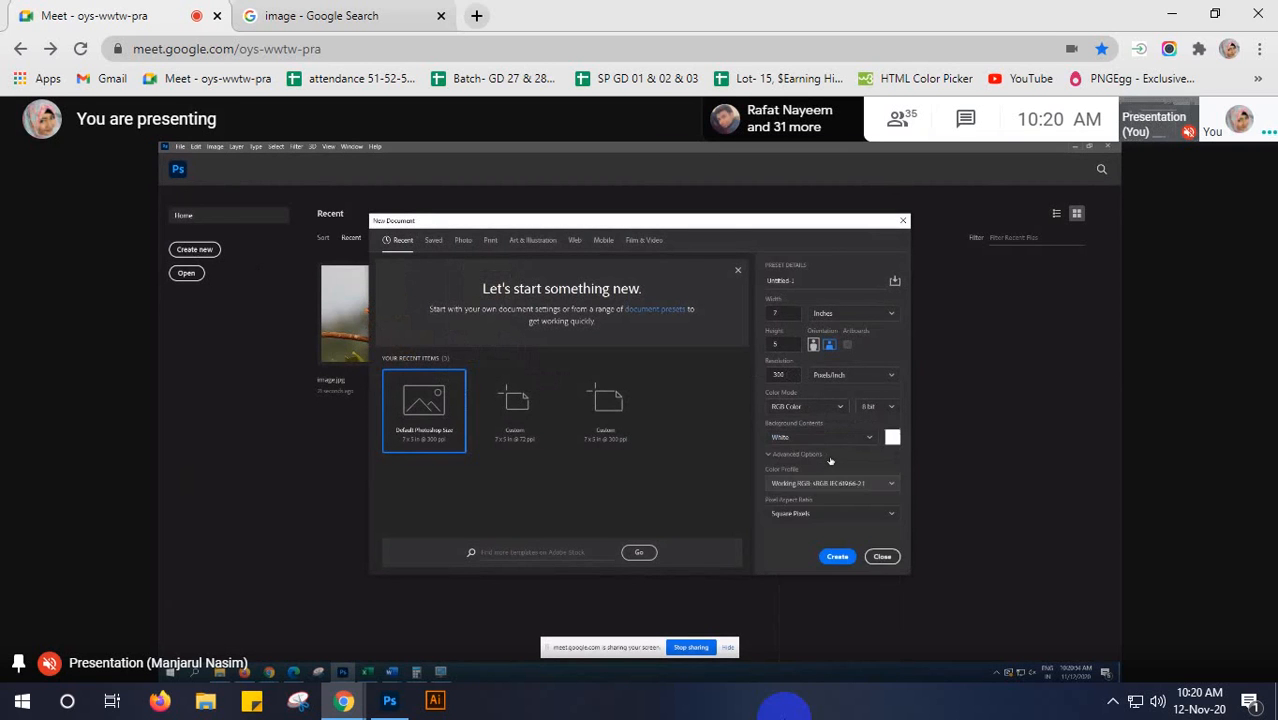
left_click(838, 557)
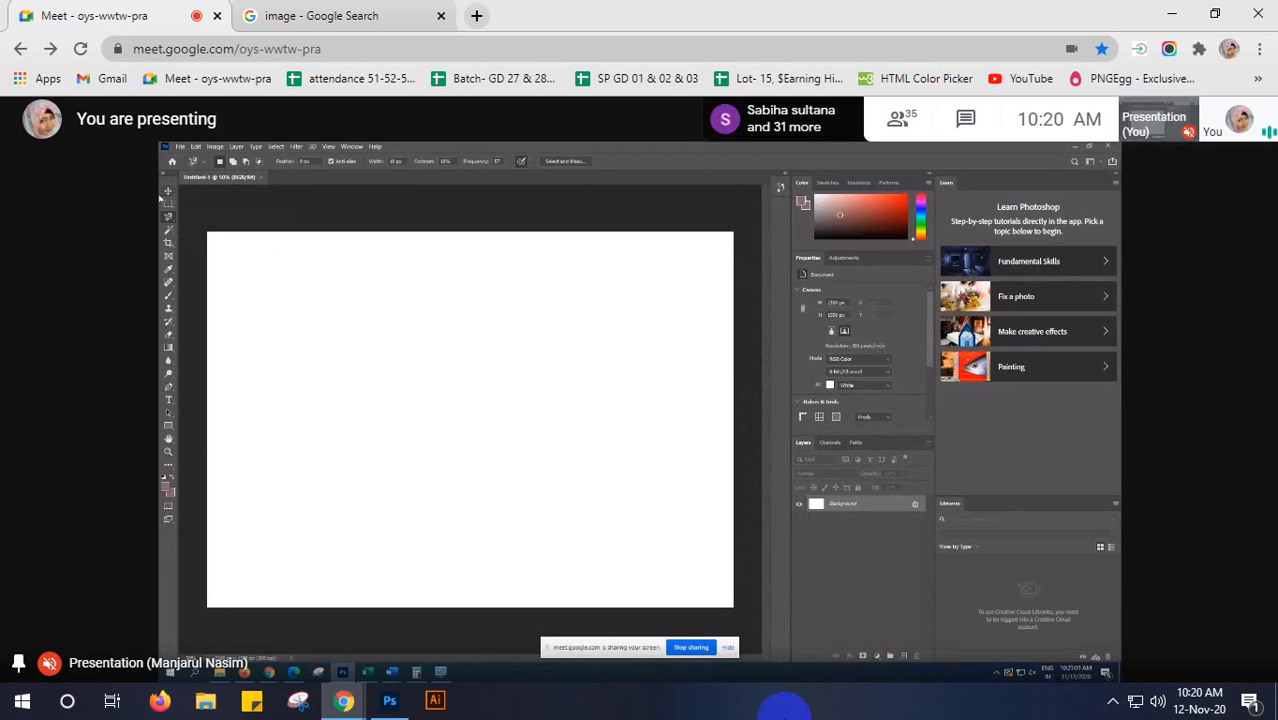
- Place the bird picture "image" from Downloads as an embedded object in the new document and commit its placement
left_click(180, 147)
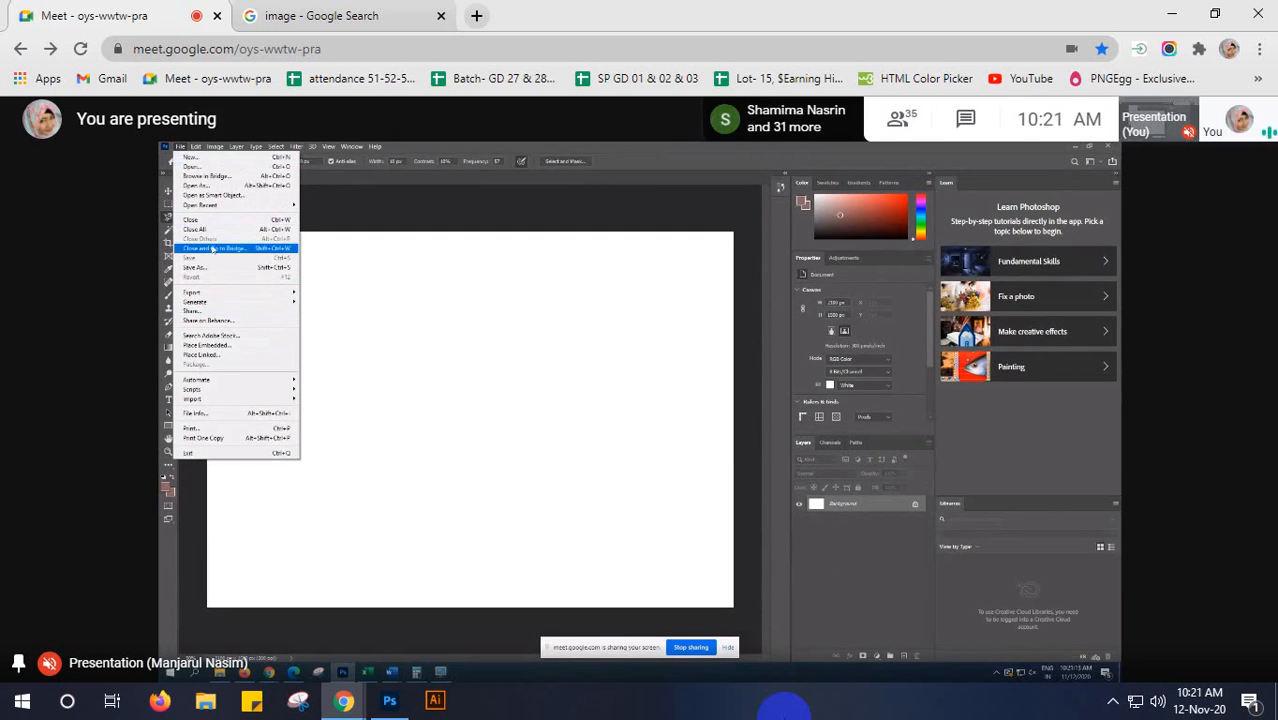
left_click(230, 345)
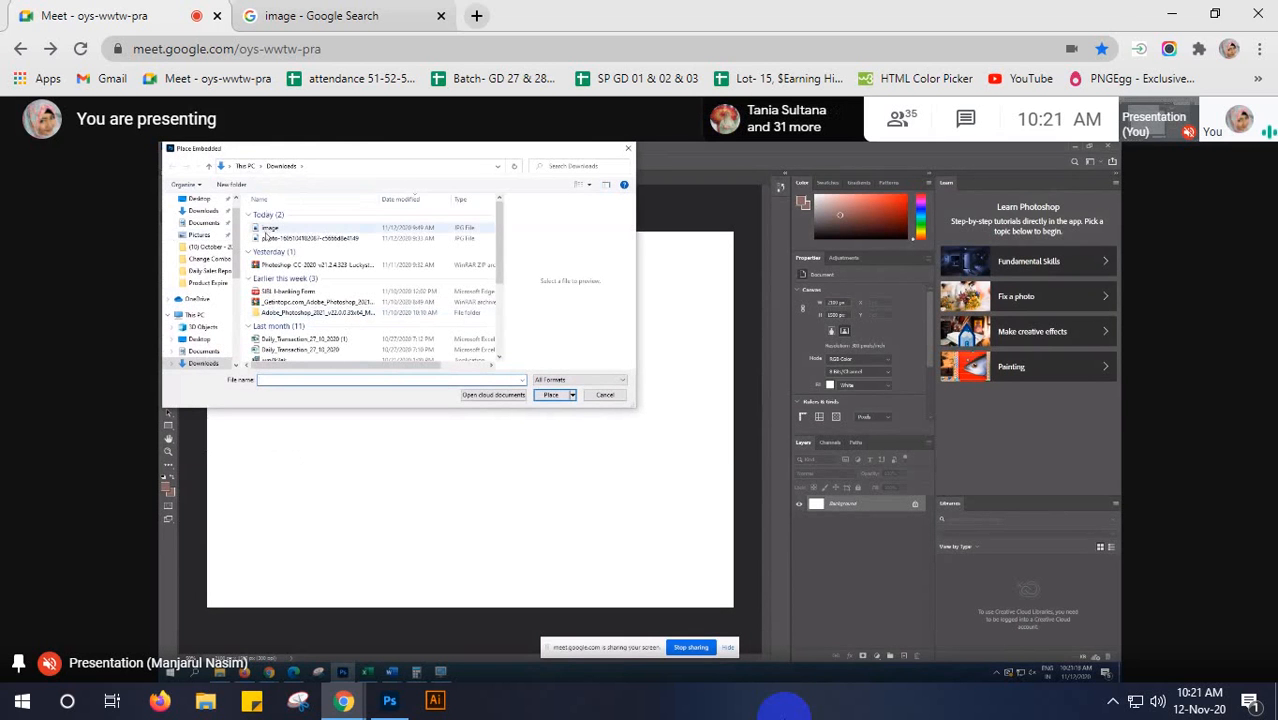
left_click(269, 229)
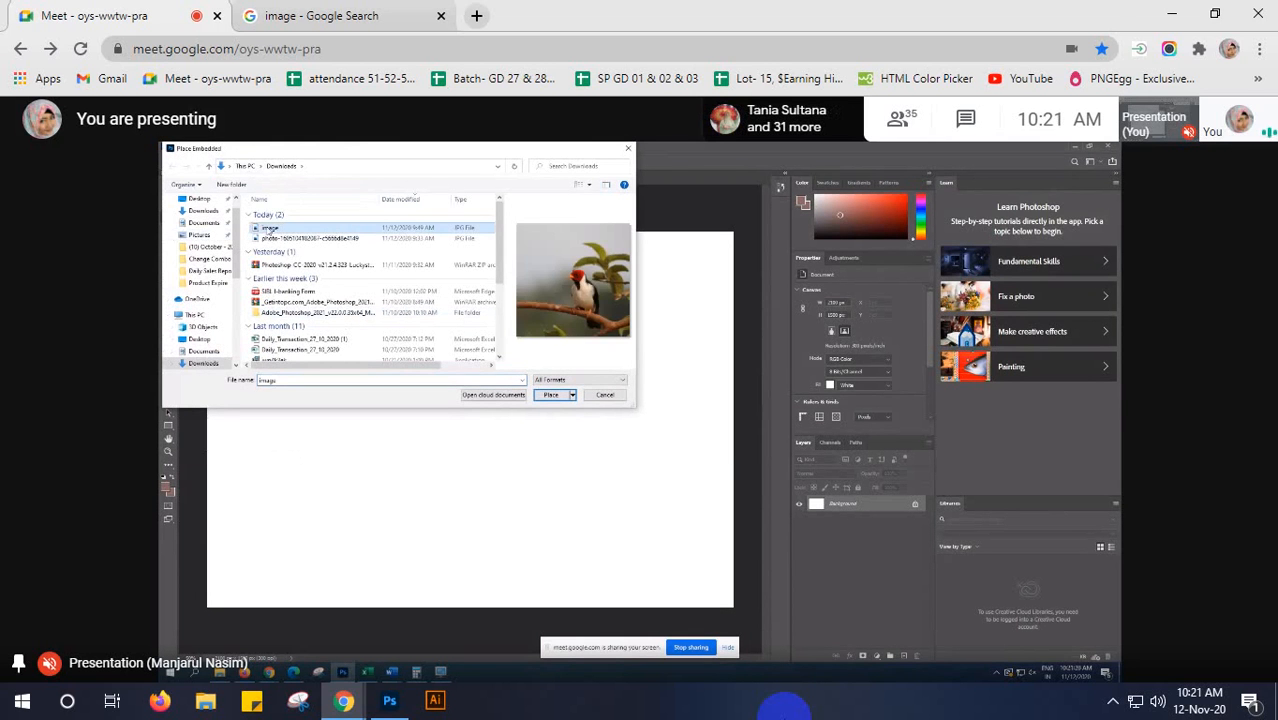
left_click(553, 396)
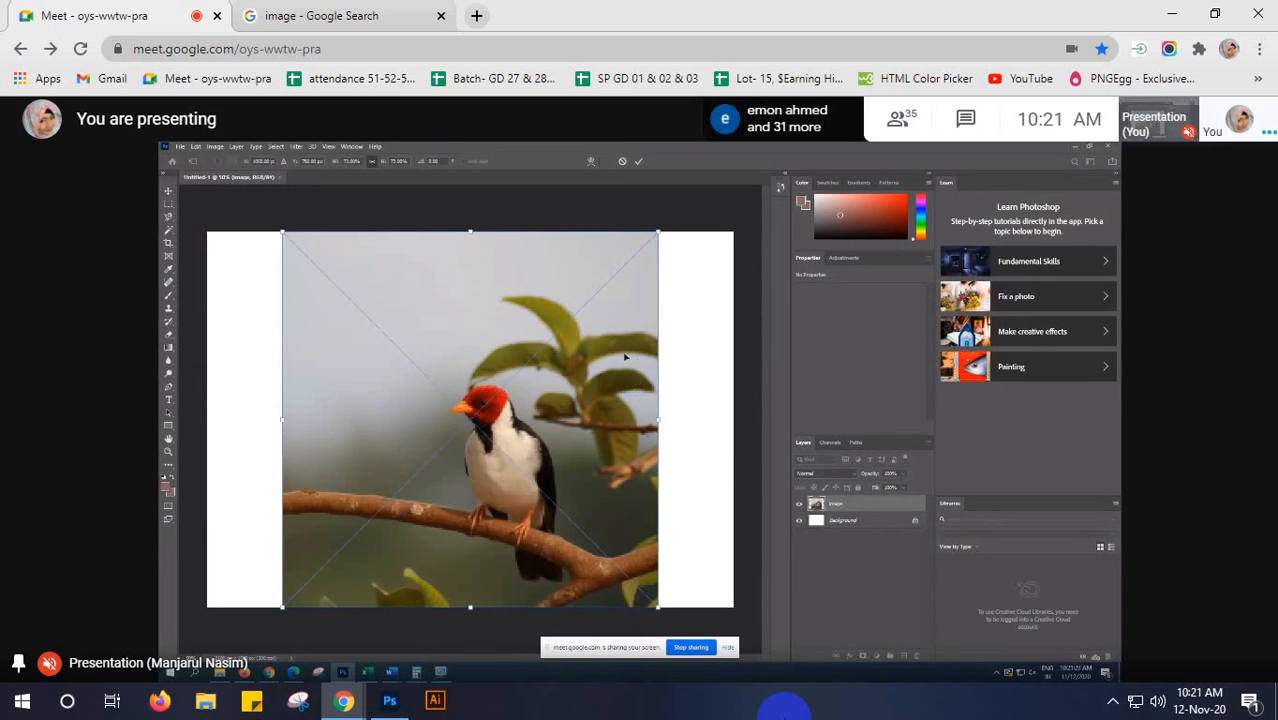
key("Return")
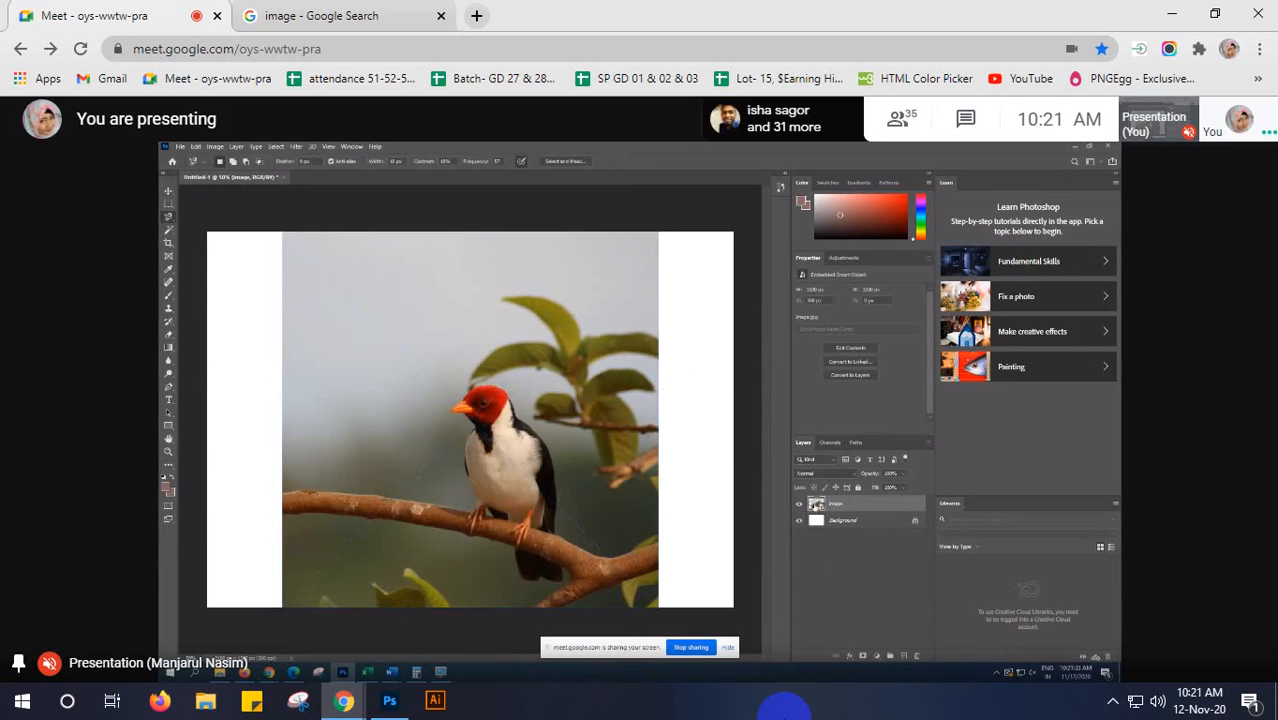
right_click(815, 503)
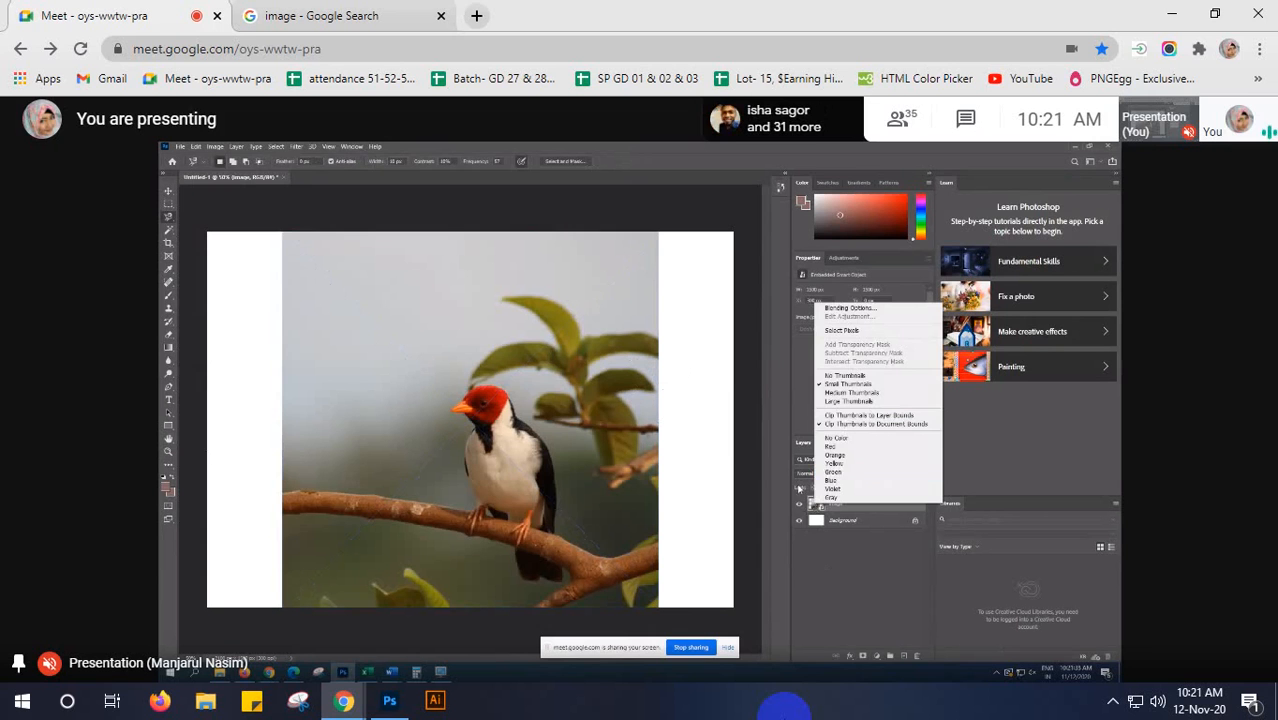
left_click(811, 560)
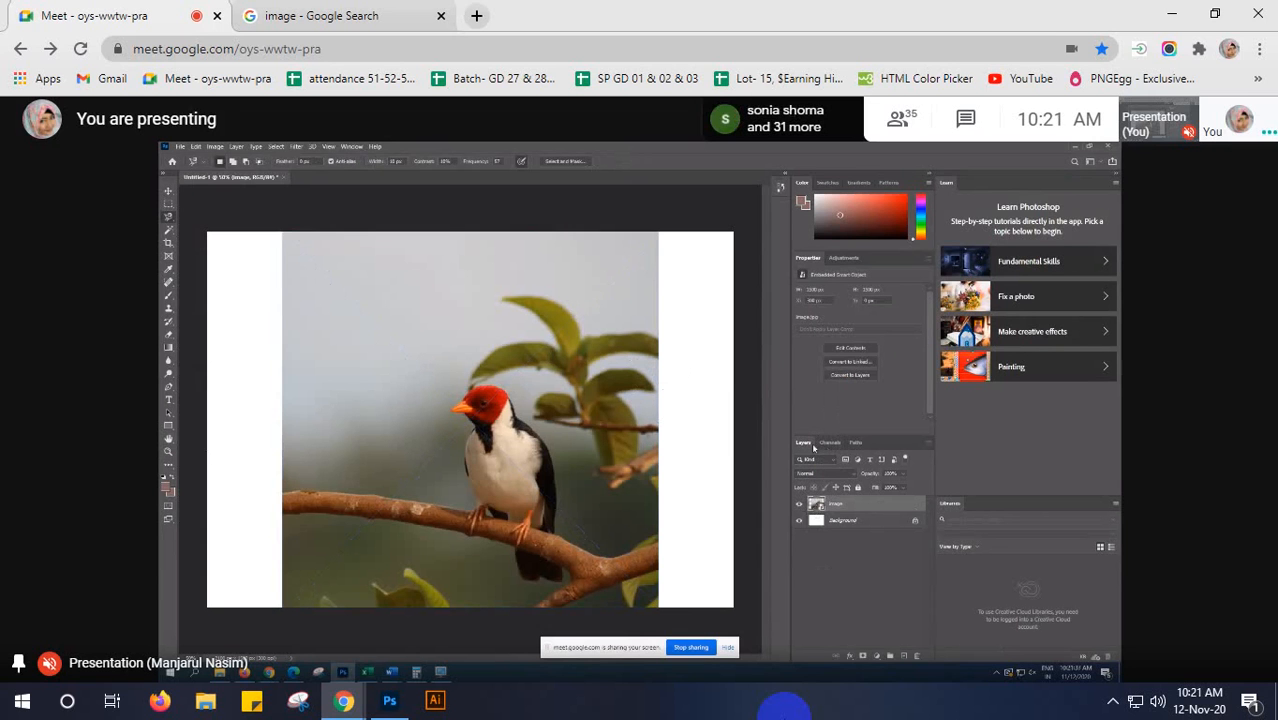
right_click(821, 506)
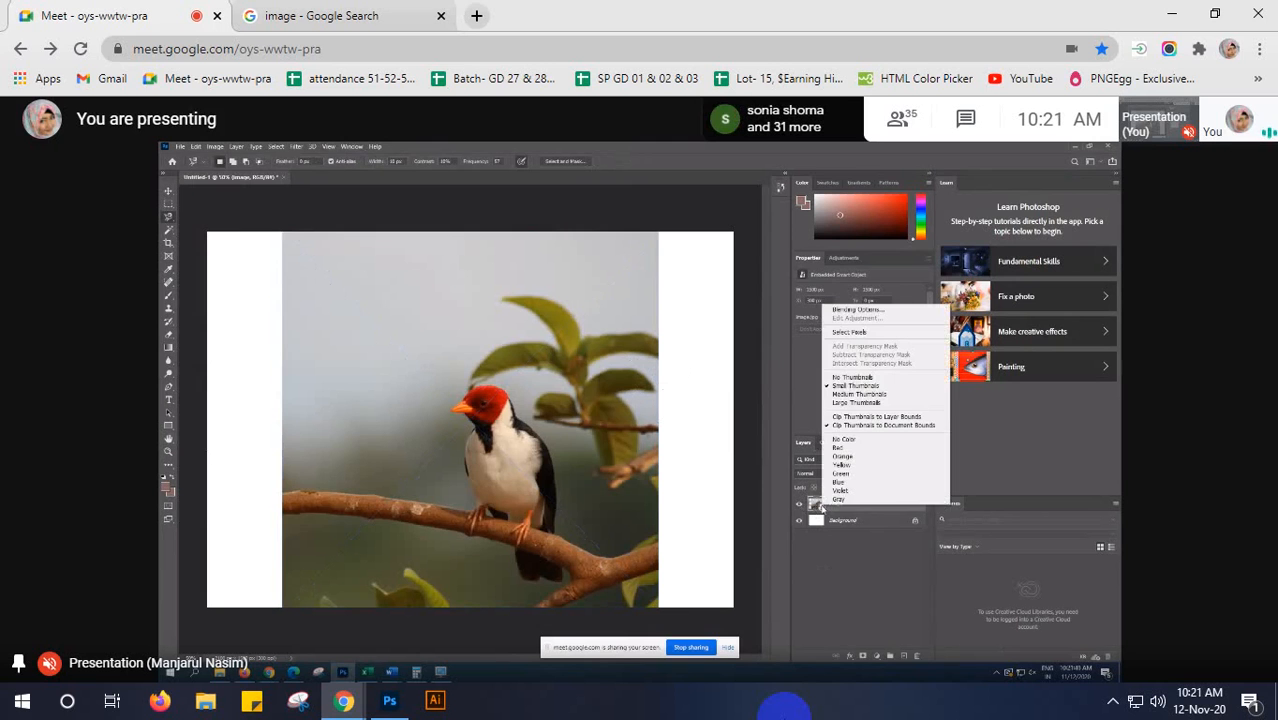
left_click(840, 579)
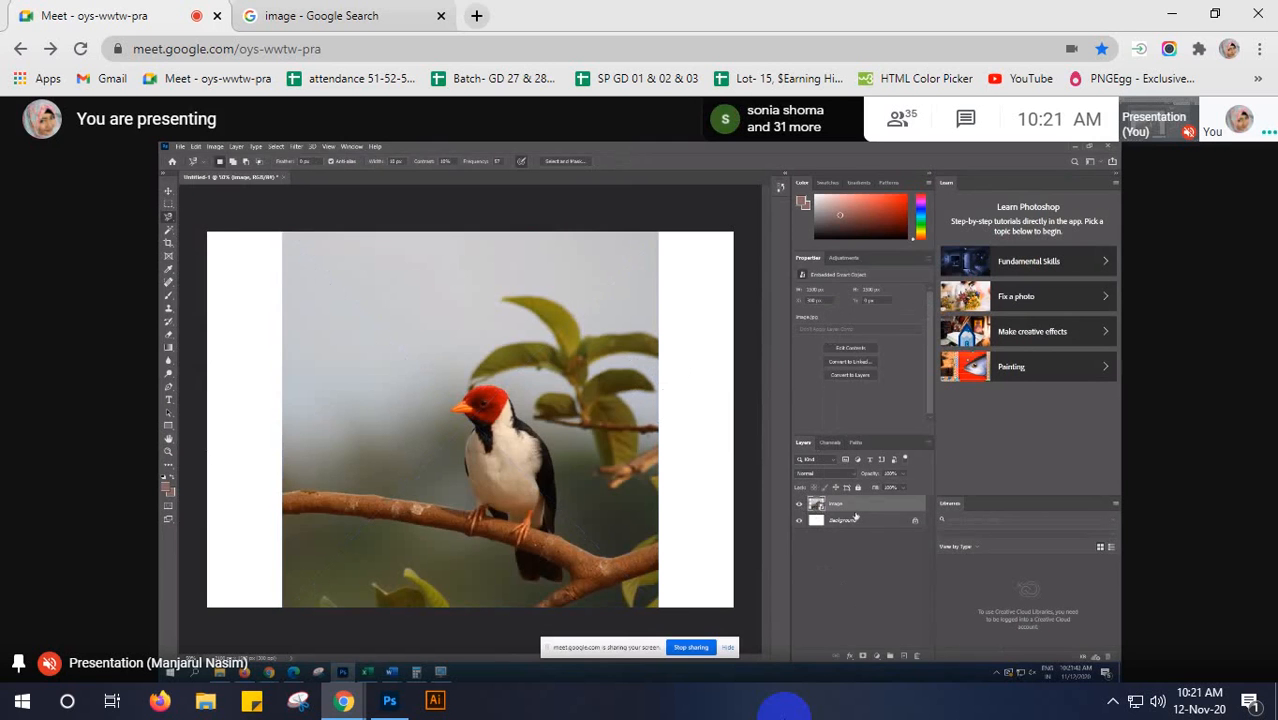
right_click(804, 443)
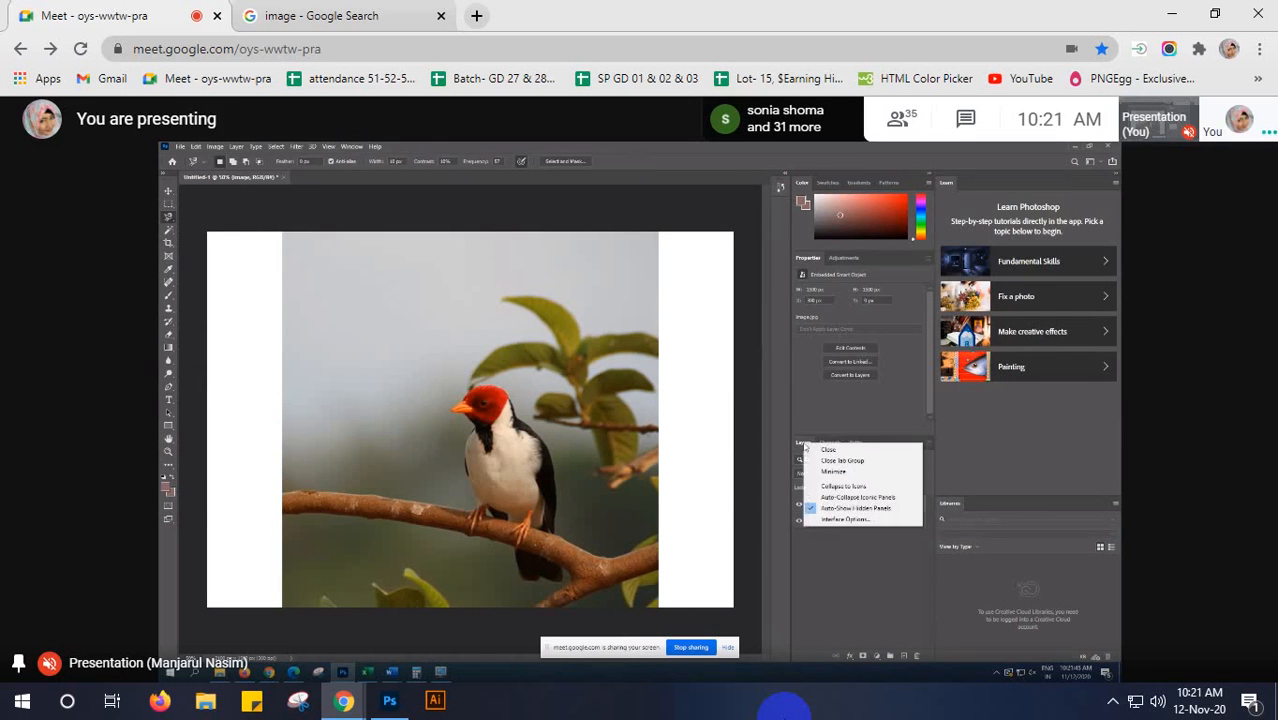
left_click(841, 590)
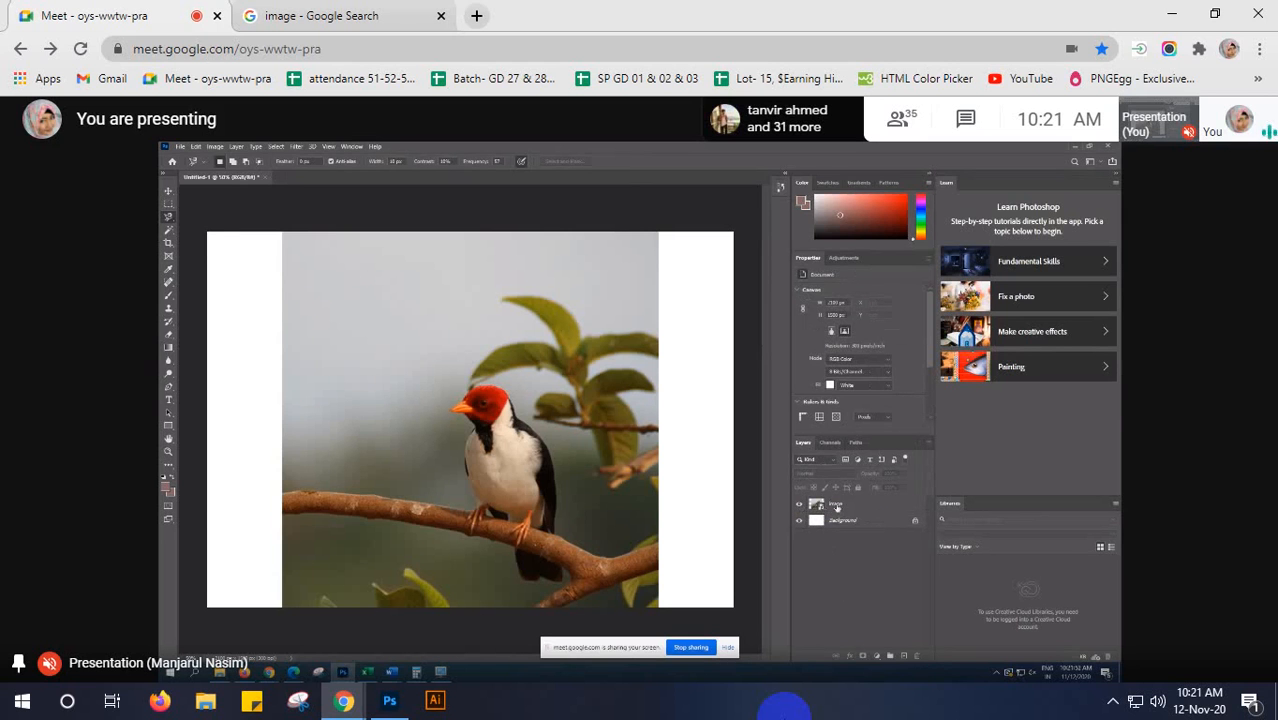
- Rasterize the "image" layer holding the bird picture and duplicate it six times
right_click(837, 509)
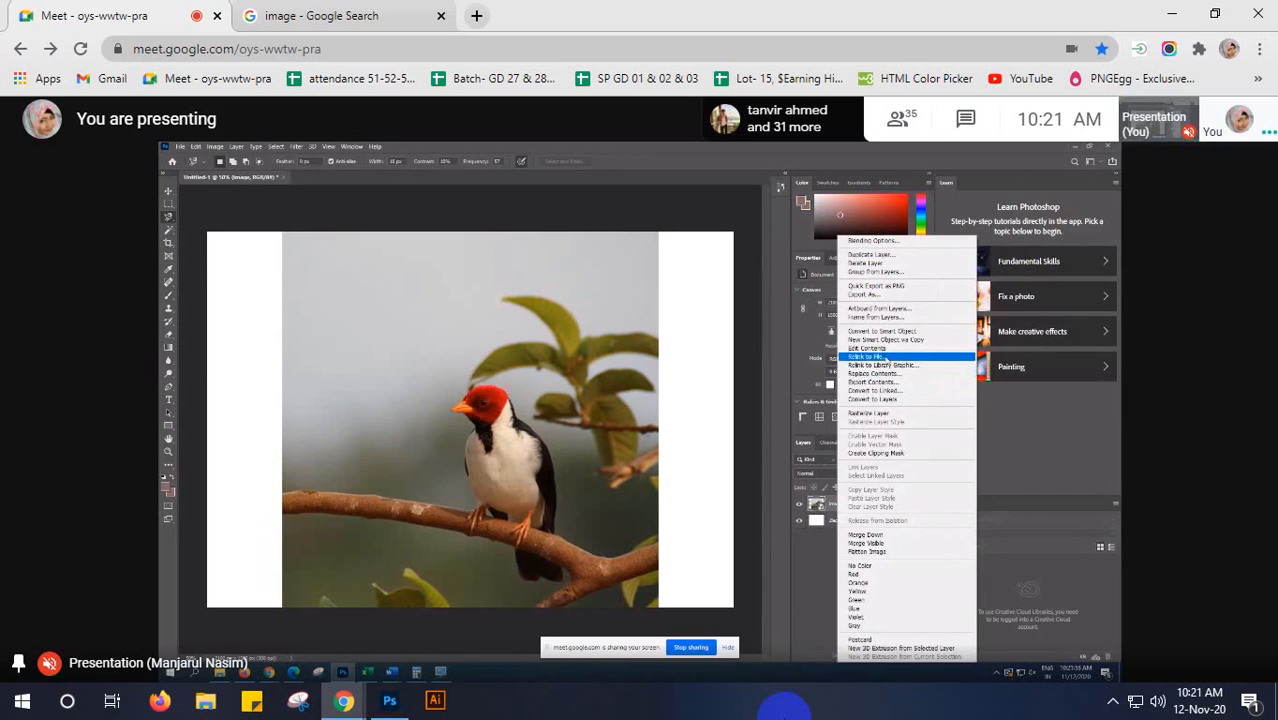
left_click(874, 411)
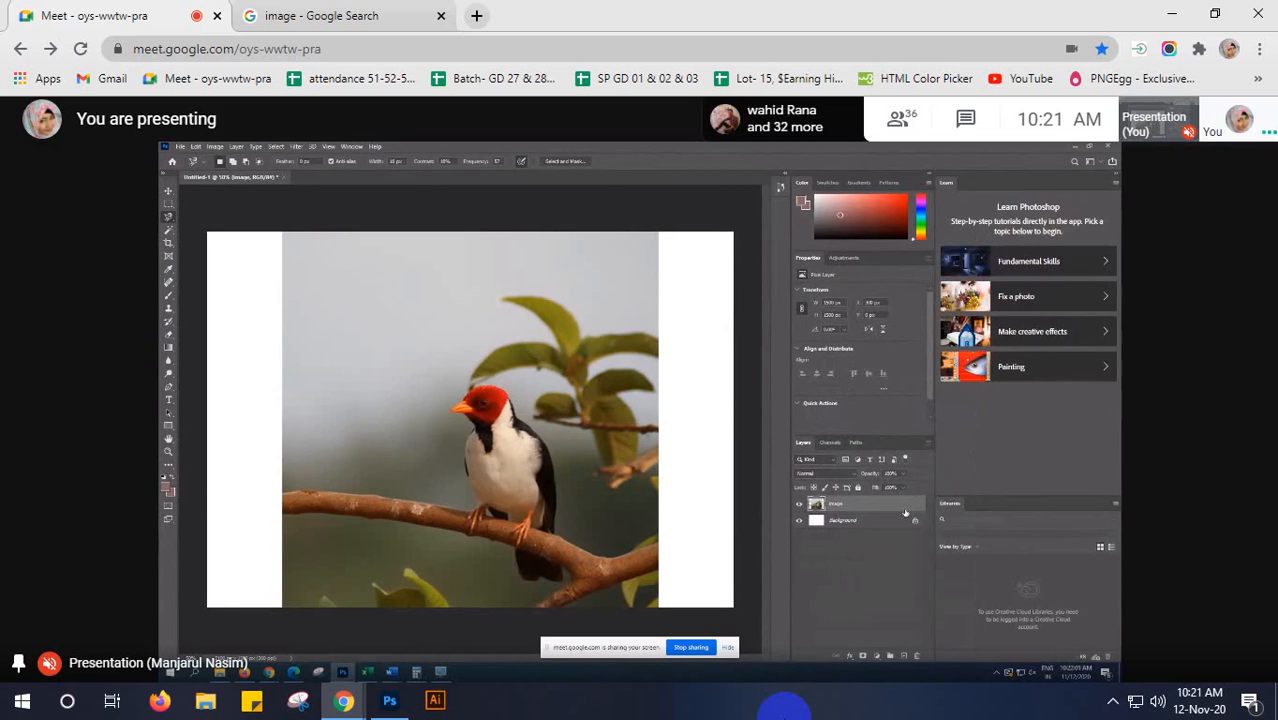
key("ctrl+j")
key("ctrl+j")
key("ctrl+j")
key("ctrl+j")
key("ctrl+j")
key("ctrl+j")
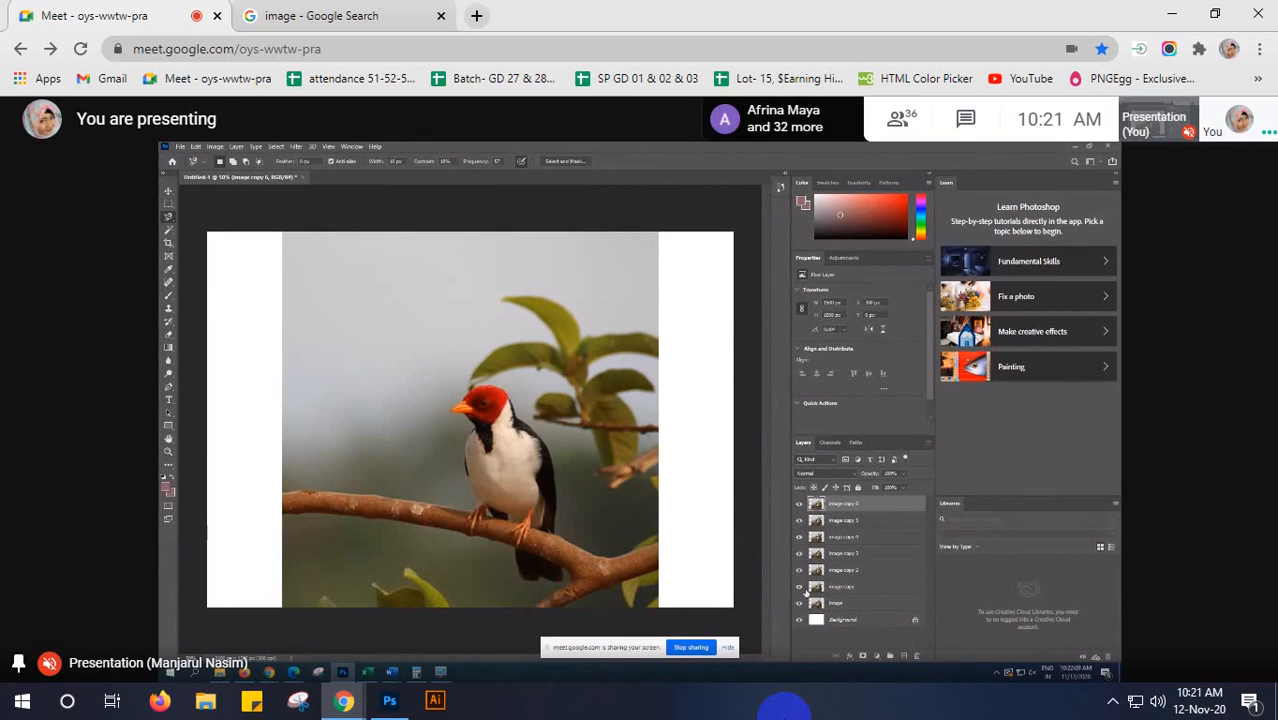
- Hide all six copies of the bird image layer and stop sharing the screen
left_click(800, 505)
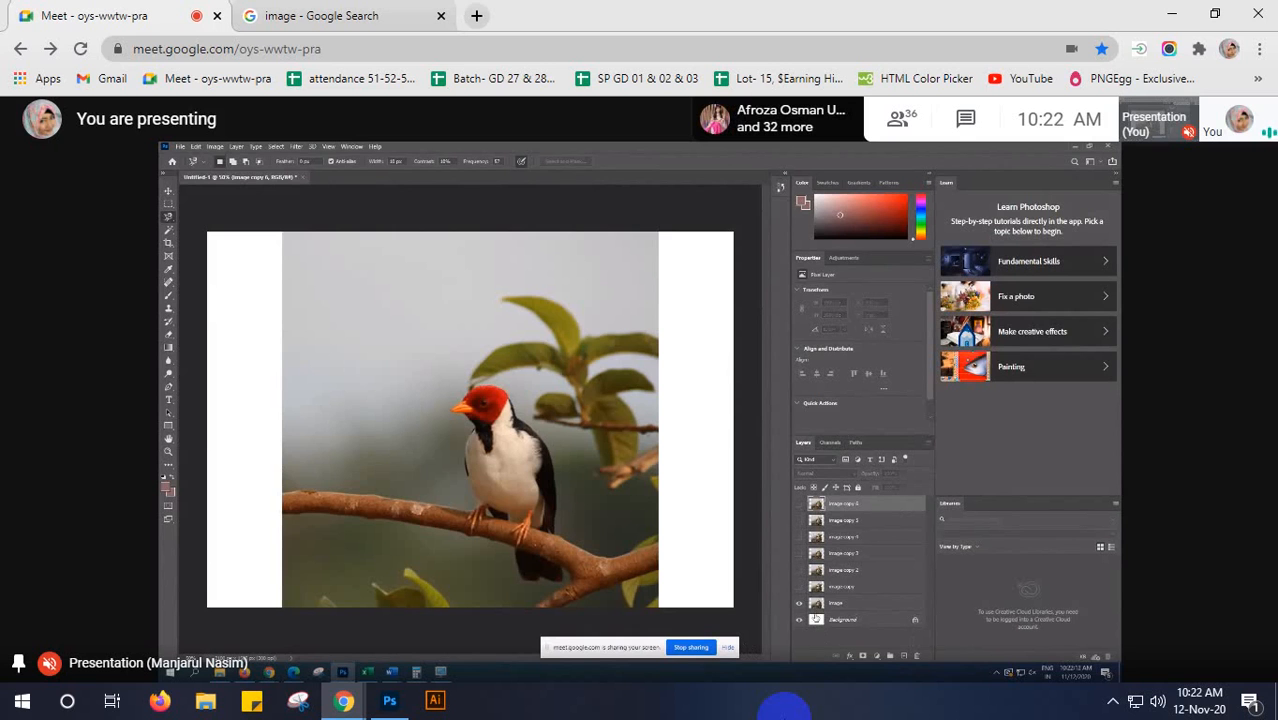
left_click(686, 650)
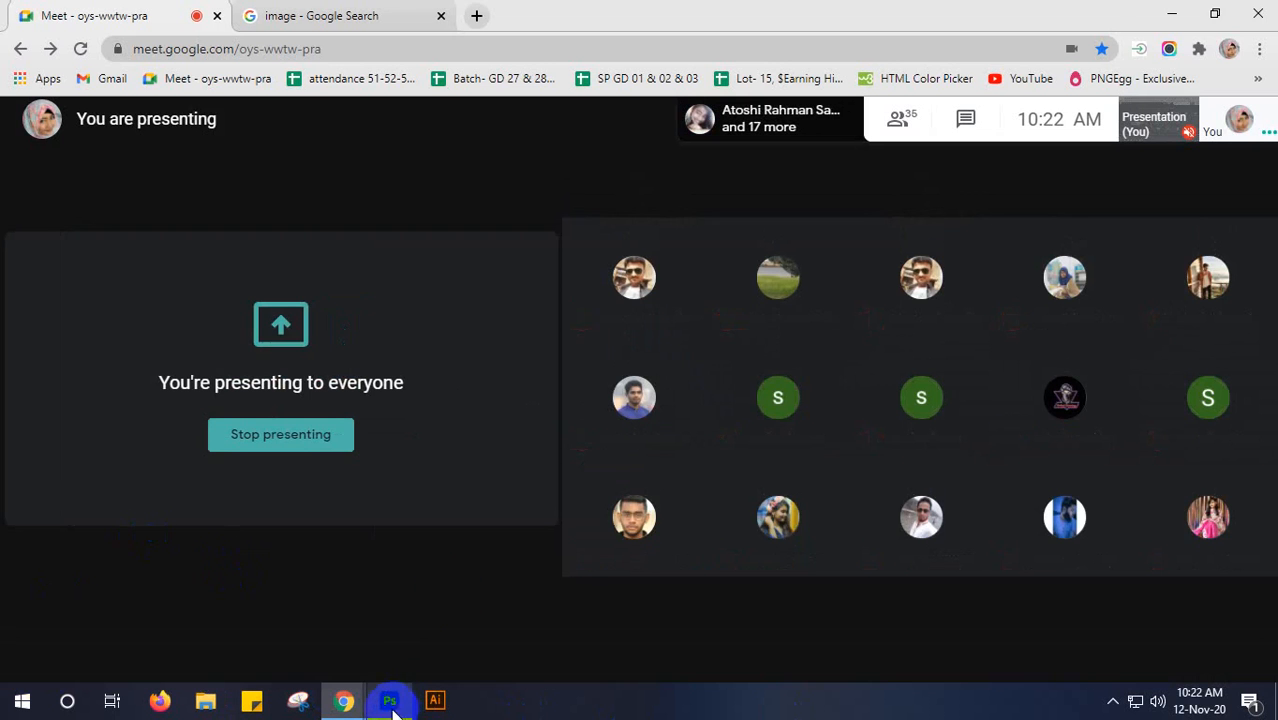
- Look through the list of people in the meeting and close the meeting details
left_click(897, 137)
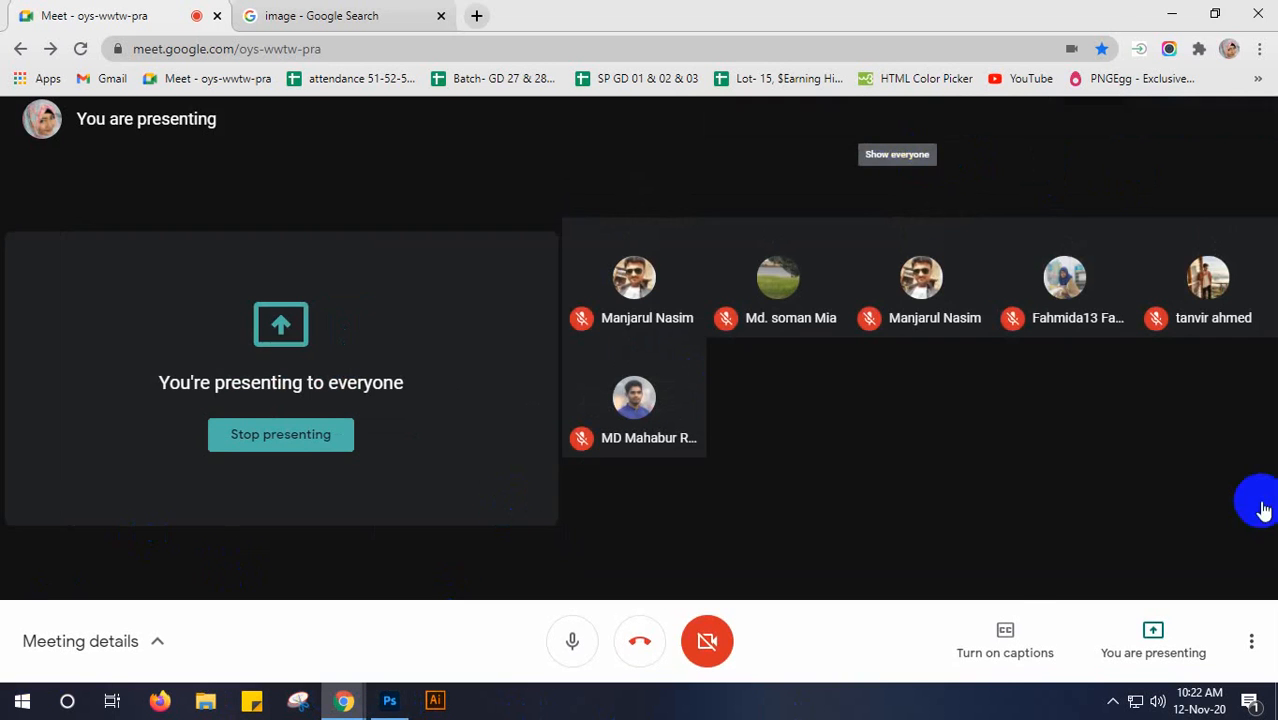
scroll(1220, 512, "down", 4)
scroll(1220, 514, "down", 10)
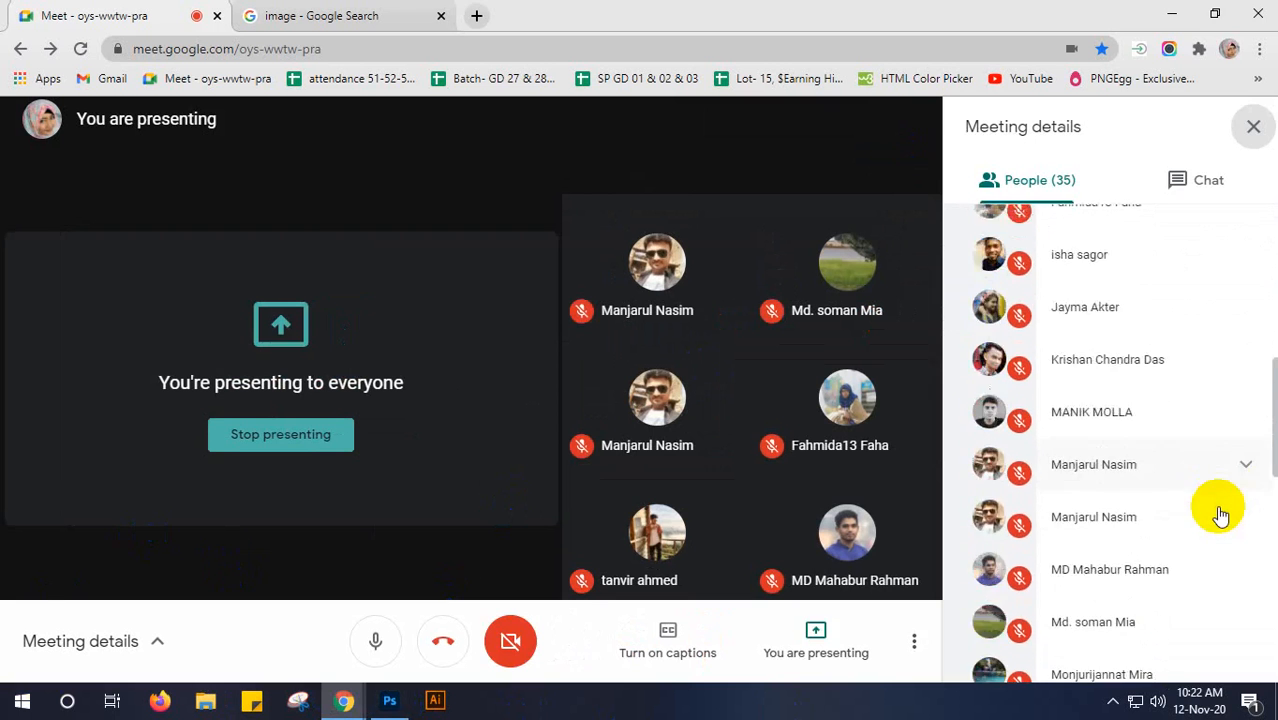
left_click(1251, 128)
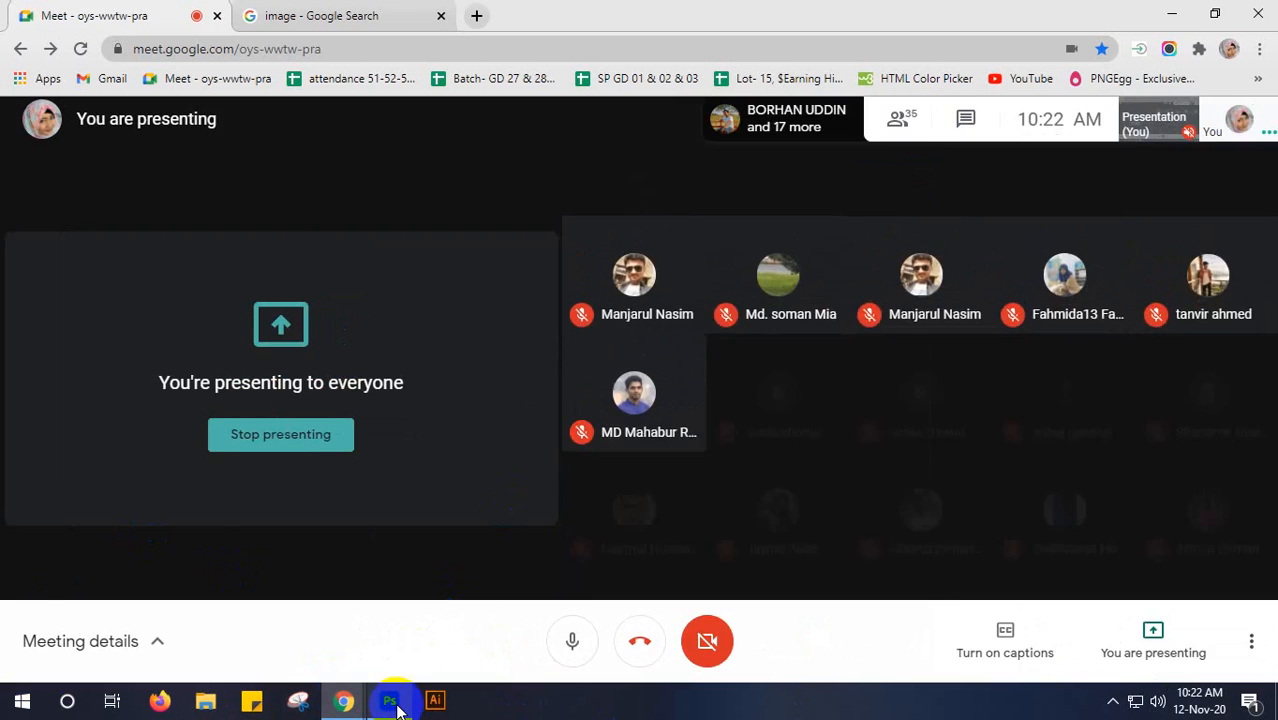
- Switch to Photoshop, delete the blue background around the seagull on Layer 1 copy 2 by inverting the selection, and deselect
left_click(390, 700)
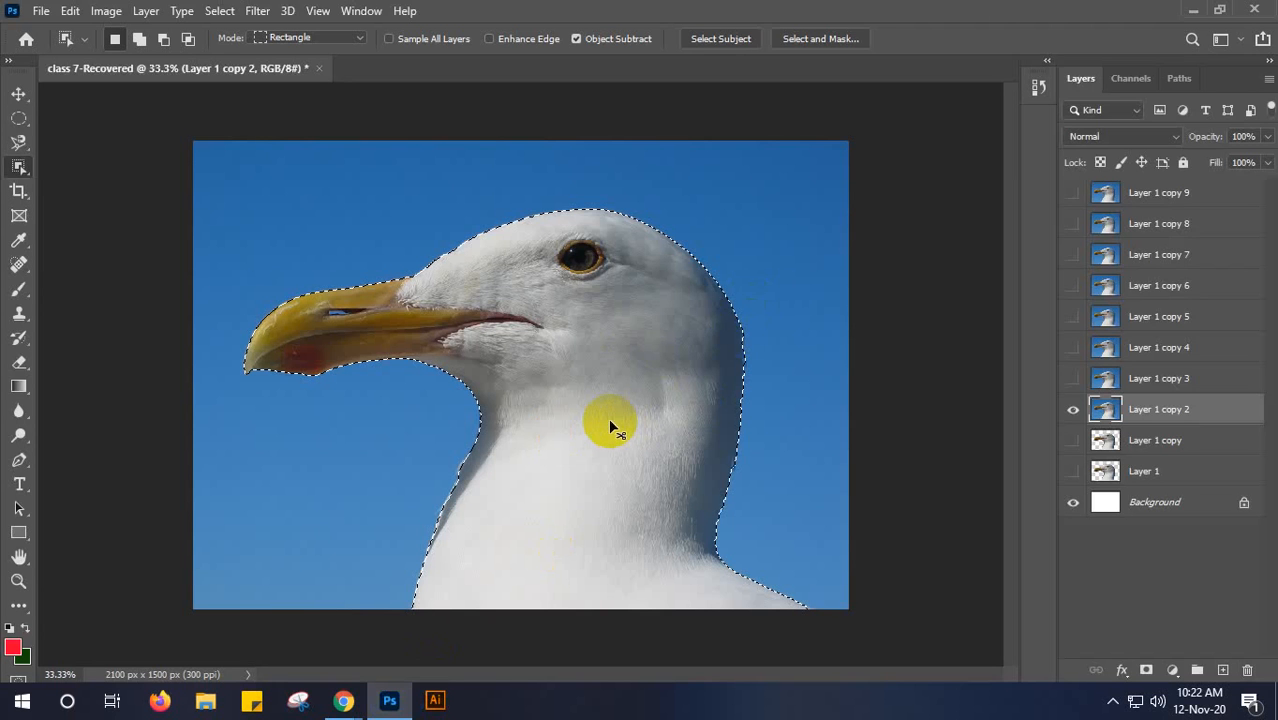
key("ctrl+z")
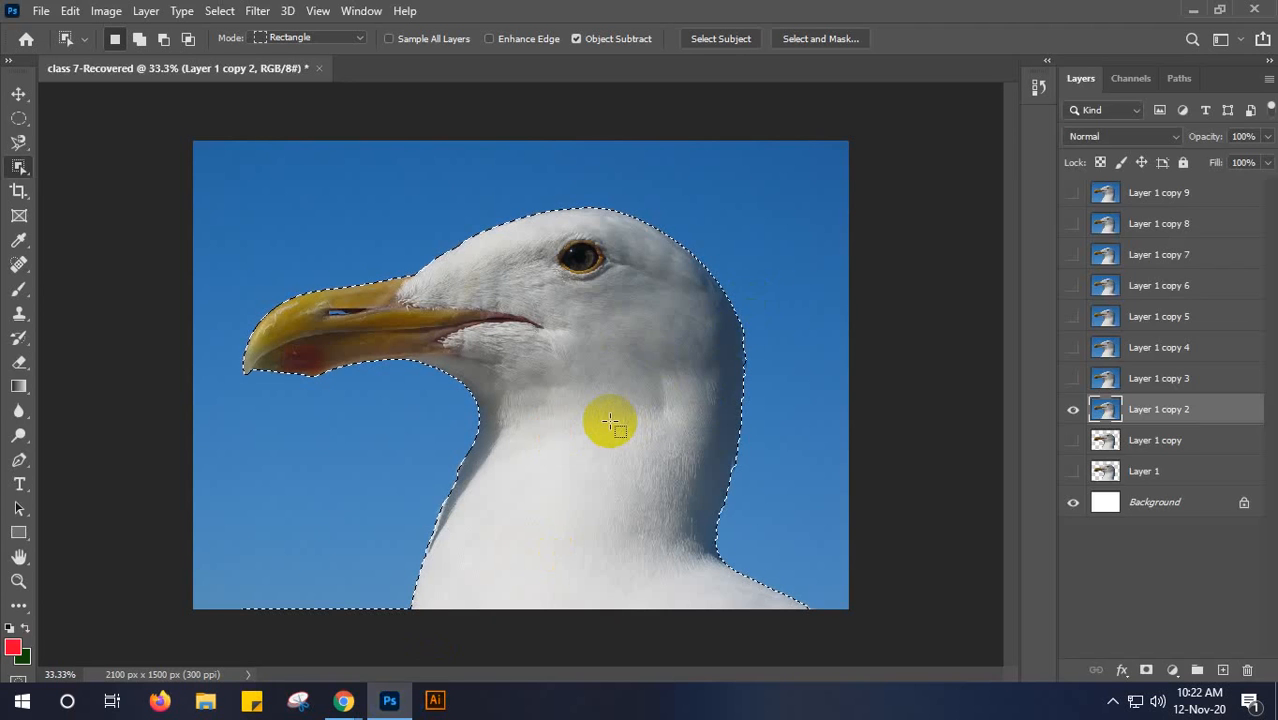
key("ctrl+shift+i")
key("Delete")
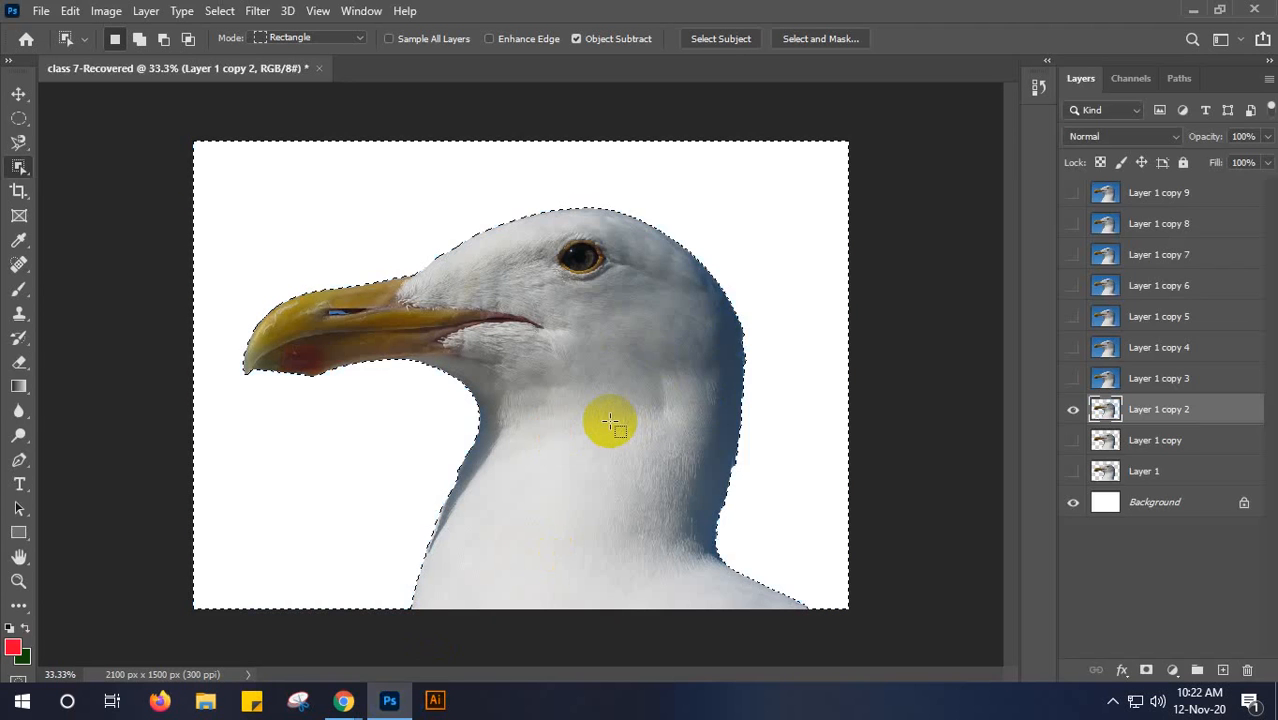
key("ctrl+d")
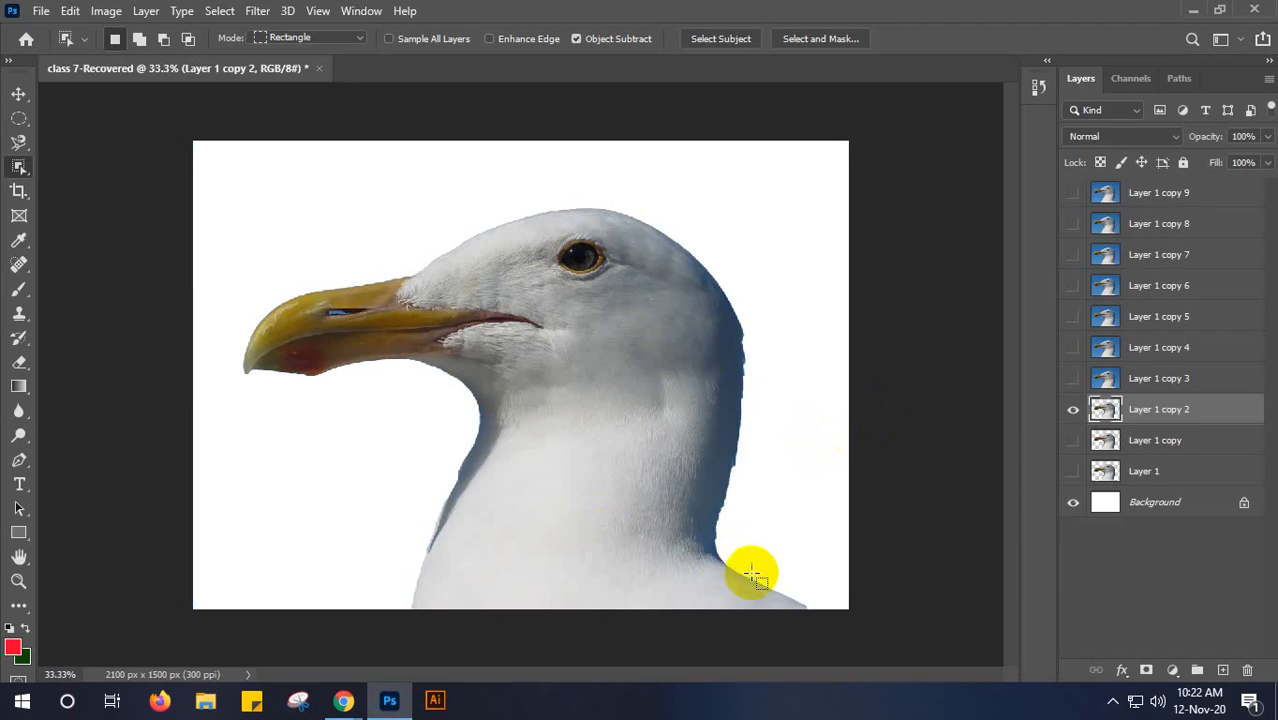
- Hide Layer 1 copy 2, then show Layer 1 copy 3 and make it the active layer
left_click(1071, 412)
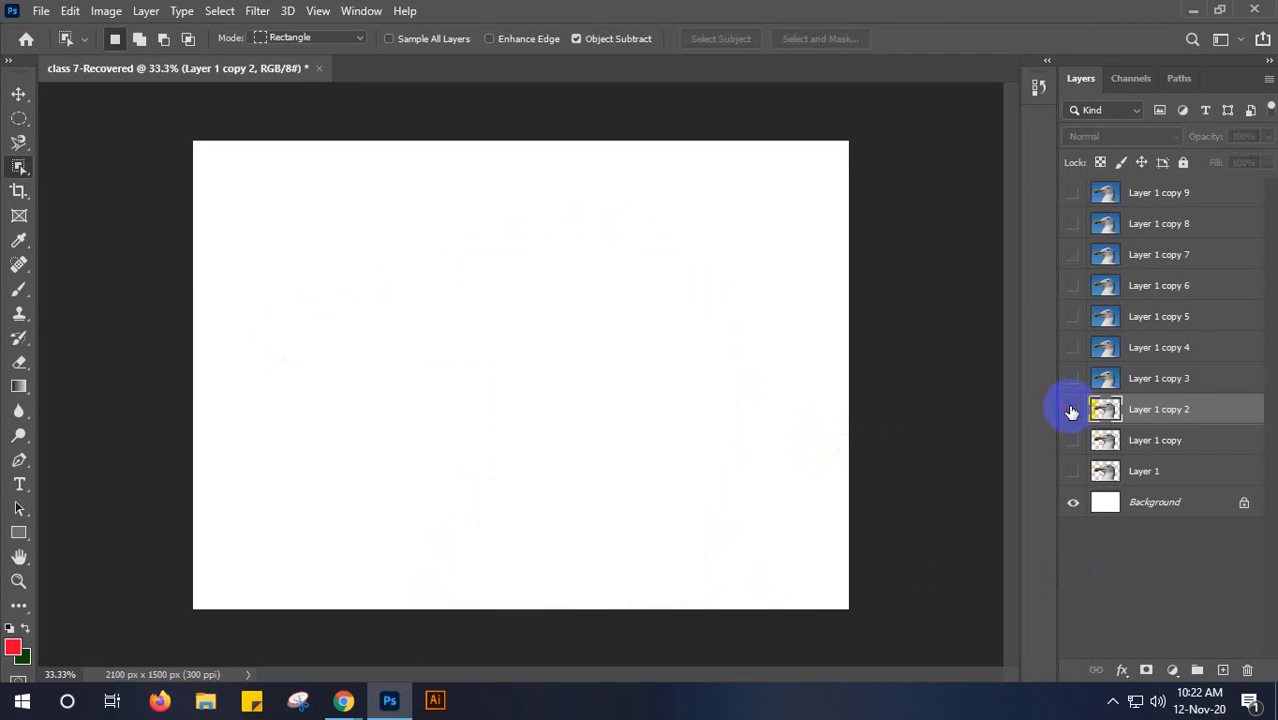
left_click(1122, 377)
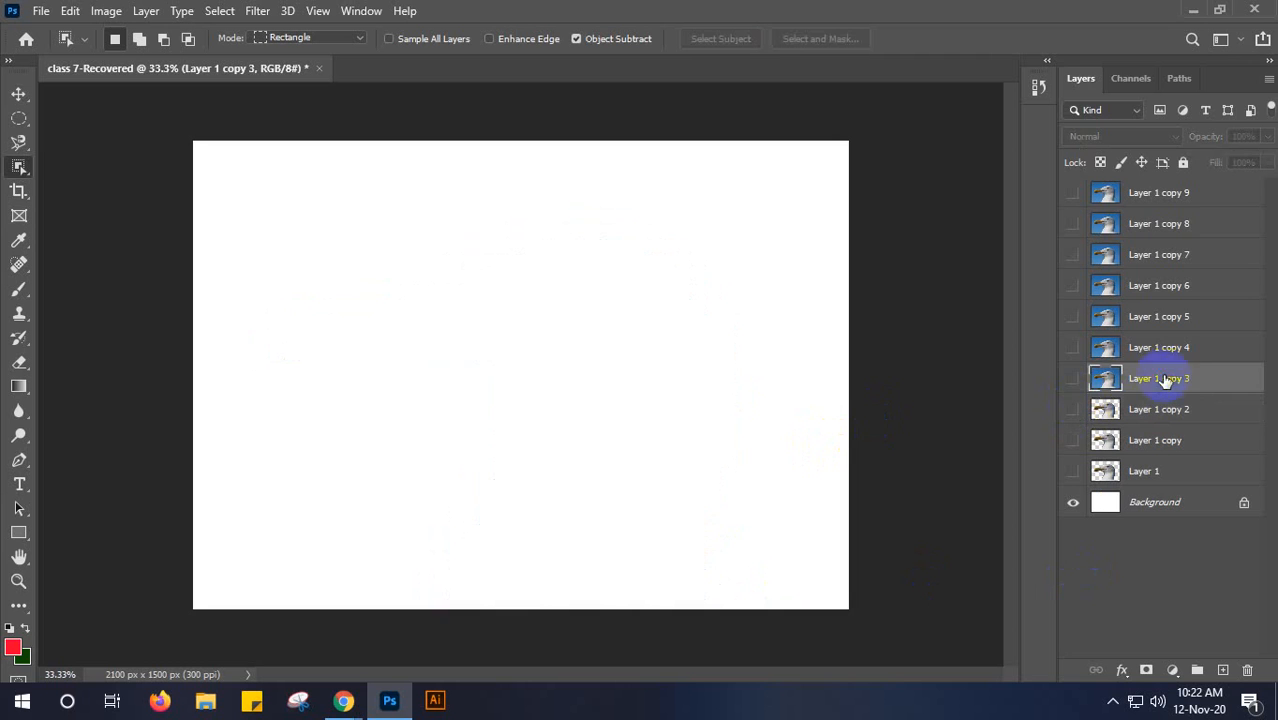
left_click(1072, 381)
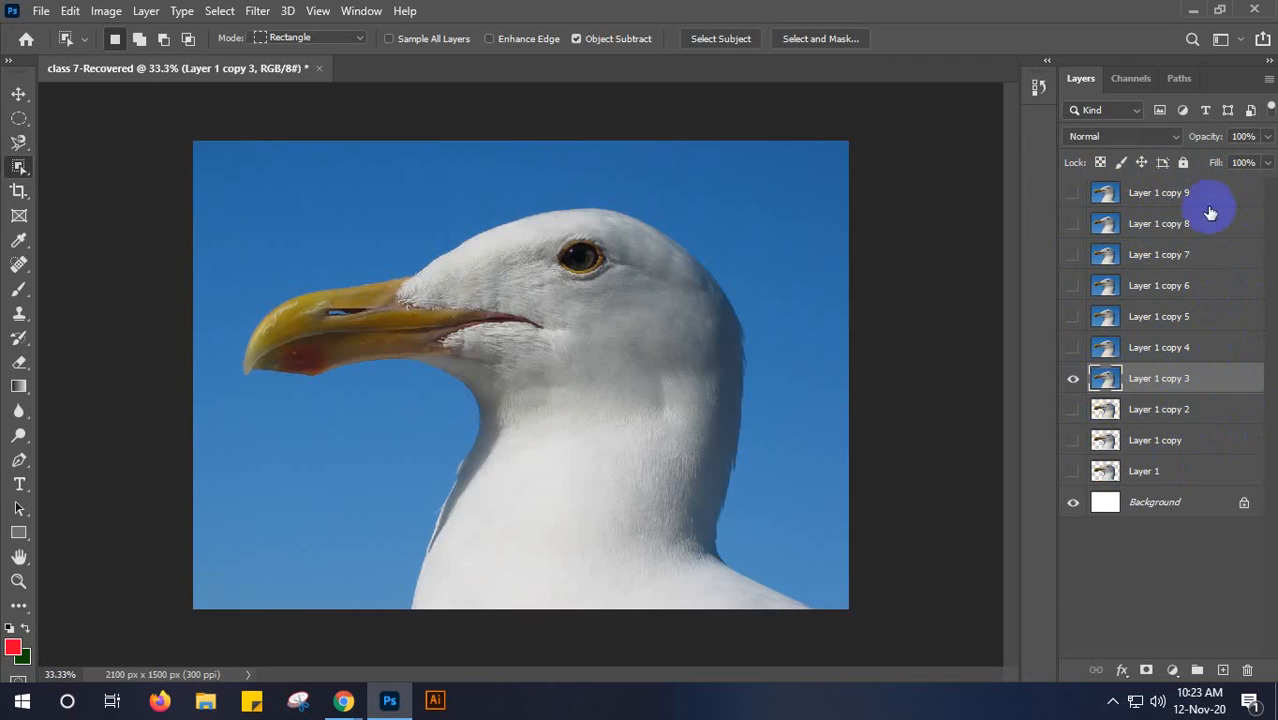
left_click(1208, 318)
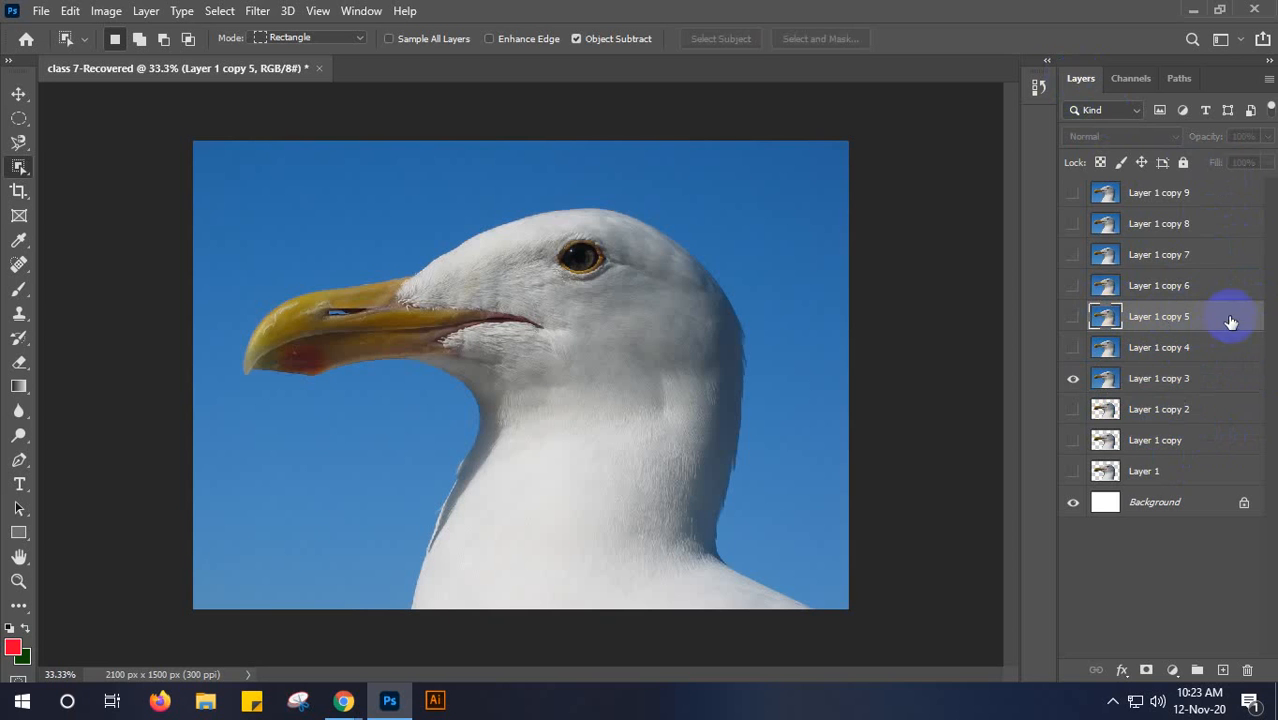
left_click(1206, 383)
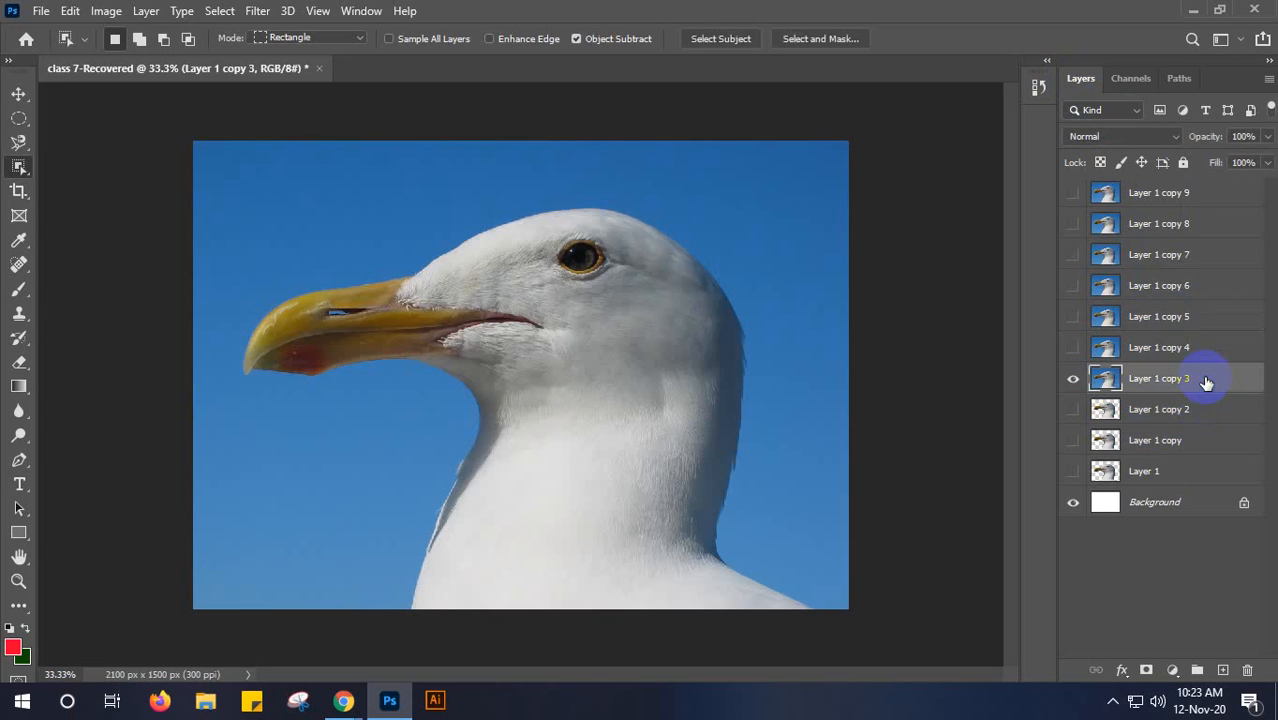
- Select the seagull's neck, head and beak with the Quick Selection tool at a brush size of 125
left_click(14, 170)
left_click_drag(12, 175, 93, 187)
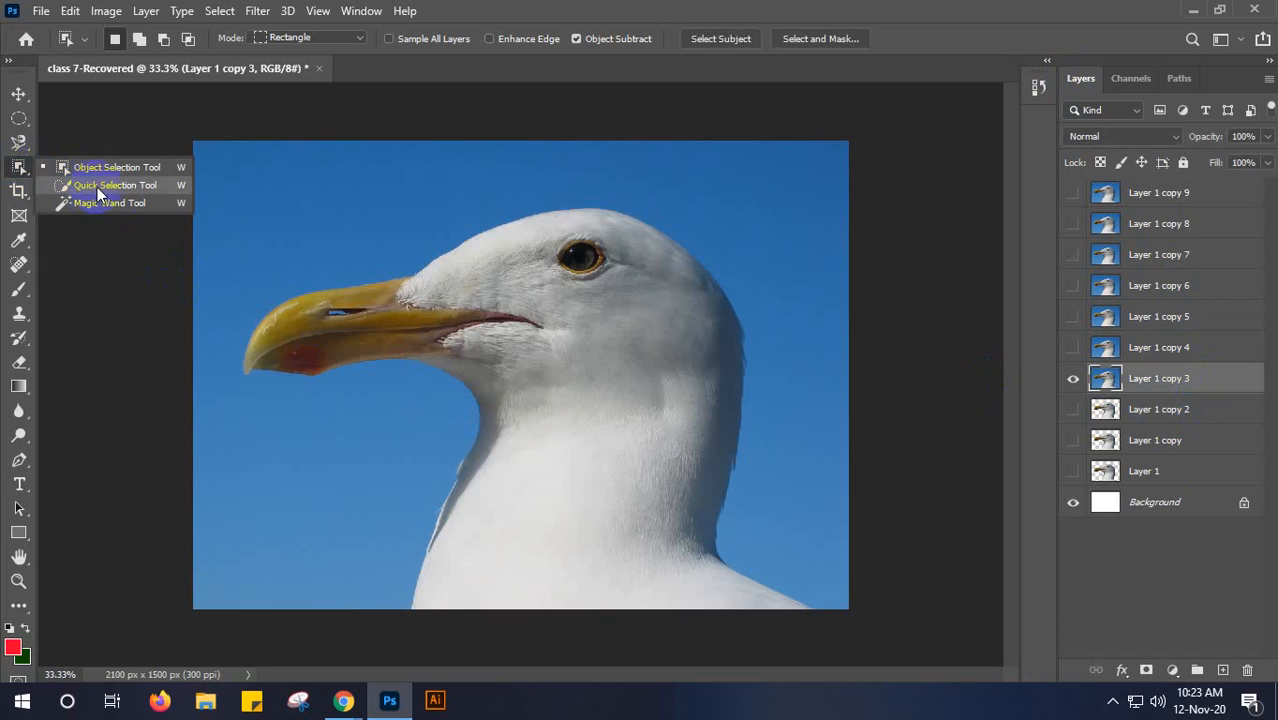
left_click(98, 186)
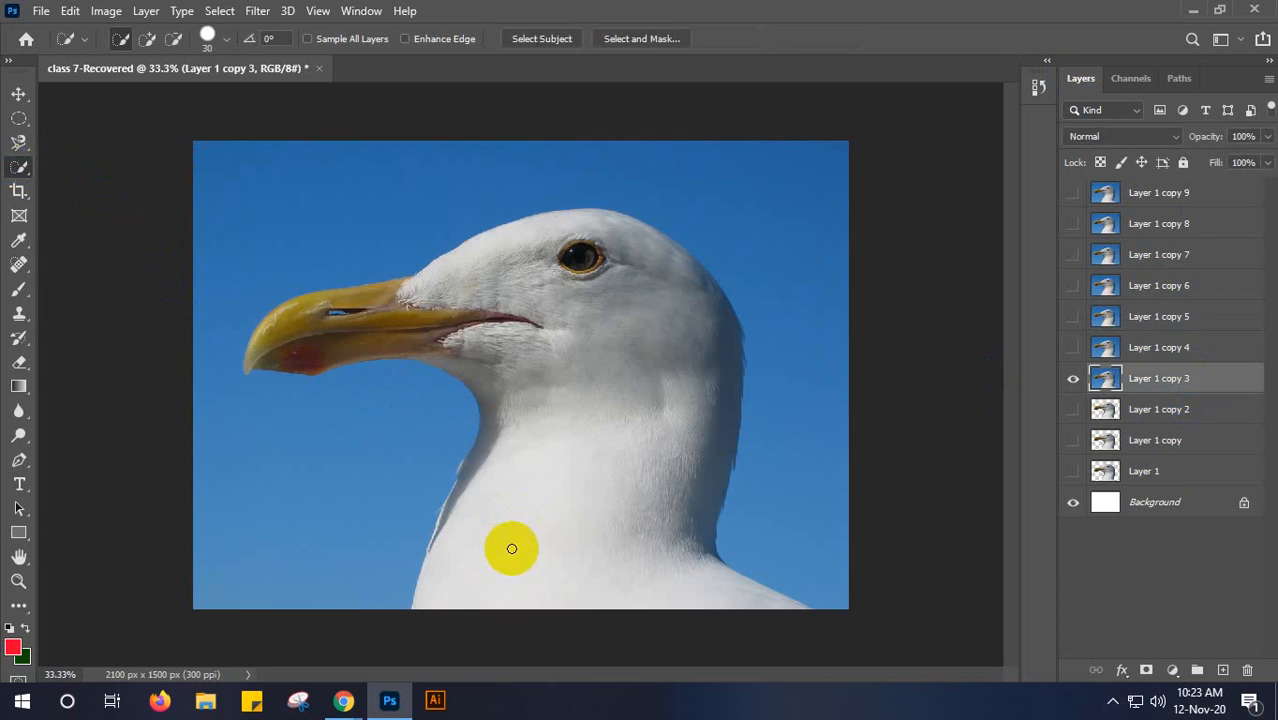
key("bracketright")
key("bracketright")
key("bracketleft")
key("bracketright")
key("bracketright")
key("bracketright")
key("bracketright")
key("bracketright")
key("bracketright")
key("bracketright")
key("bracketright")
key("bracketright")
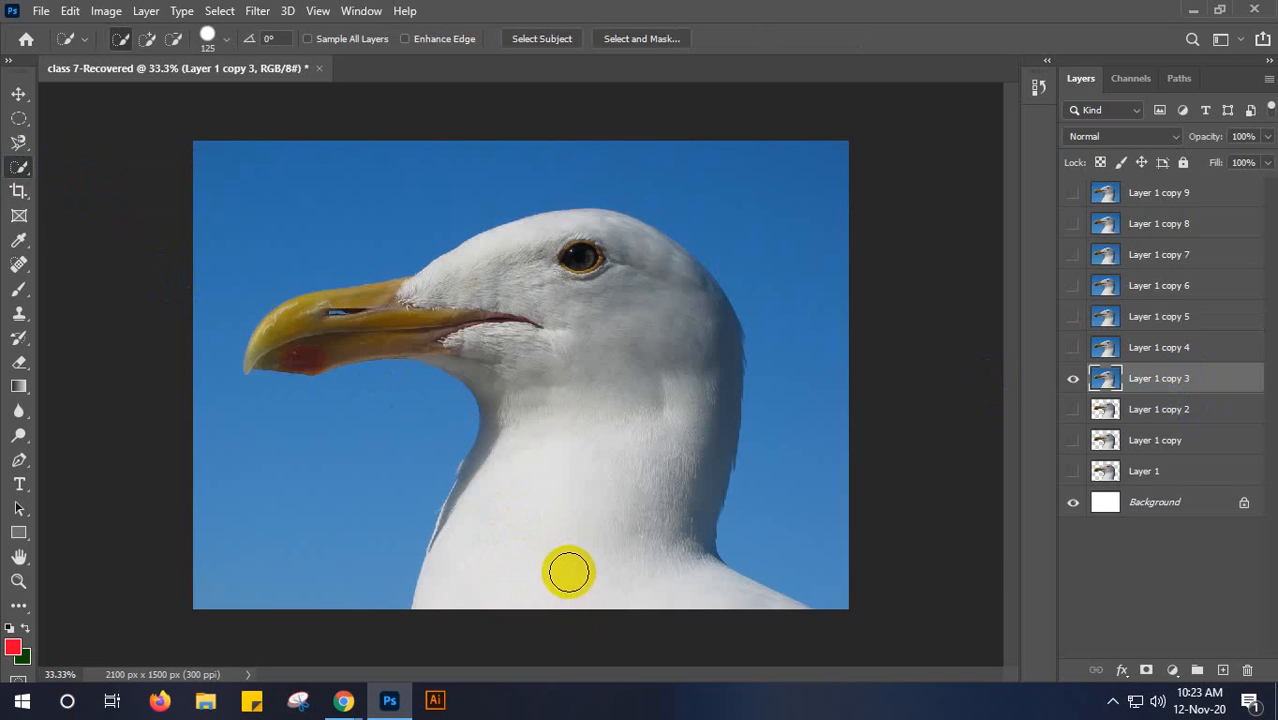
left_click_drag(568, 580, 591, 386)
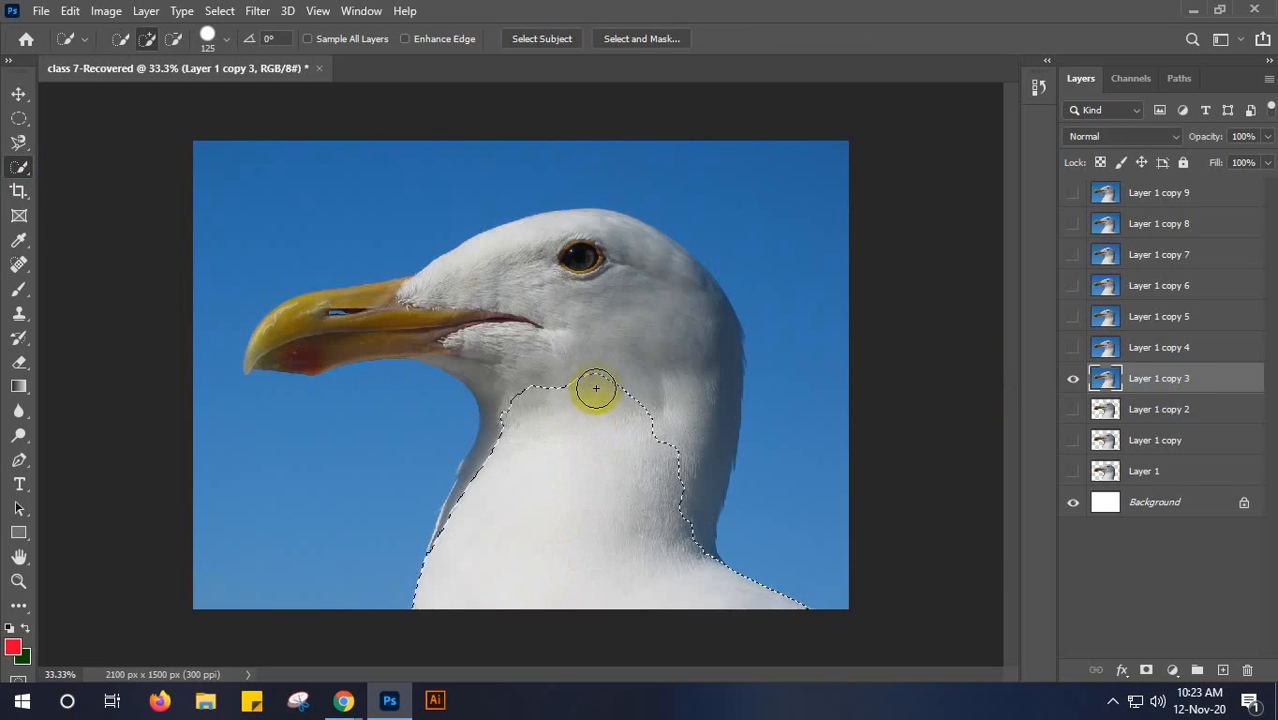
mouse_move(614, 307)
left_mouse_down()
mouse_move(602, 331)
mouse_move(534, 280)
mouse_move(391, 314)
left_mouse_up()
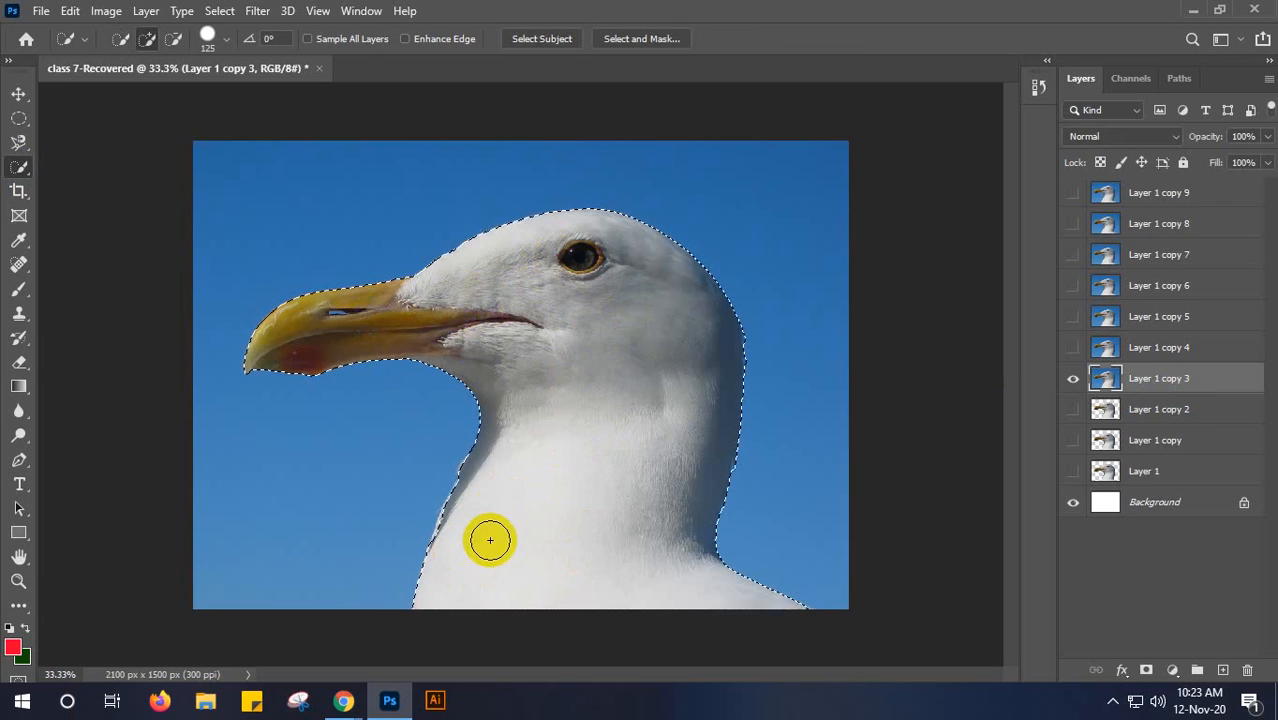
- Refine the selection edge along the front of the neck and the back of the head with a 25 px brush
key("bracketleft")
key("bracketleft")
key("bracketleft")
key("bracketleft")
key("bracketleft")
key("bracketleft")
key("bracketleft")
key("bracketleft")
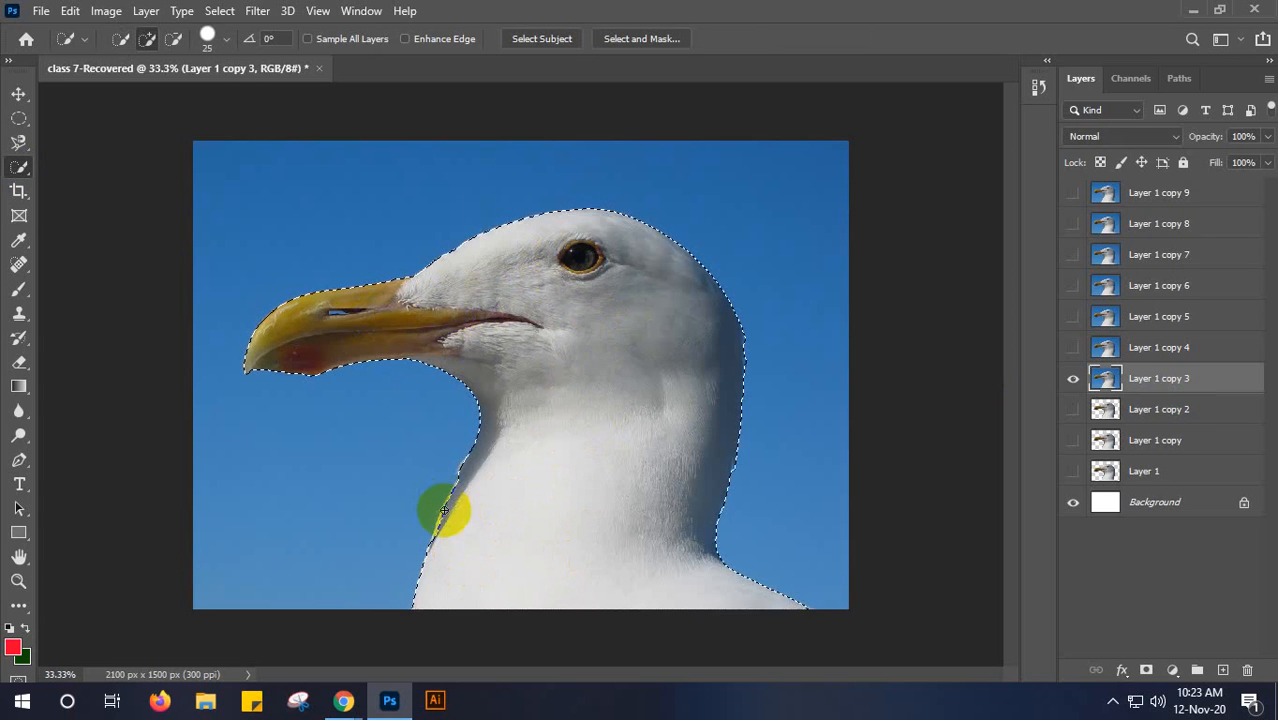
mouse_move(451, 500)
left_mouse_down()
mouse_move(442, 521)
mouse_move(476, 489)
mouse_move(466, 468)
left_mouse_up()
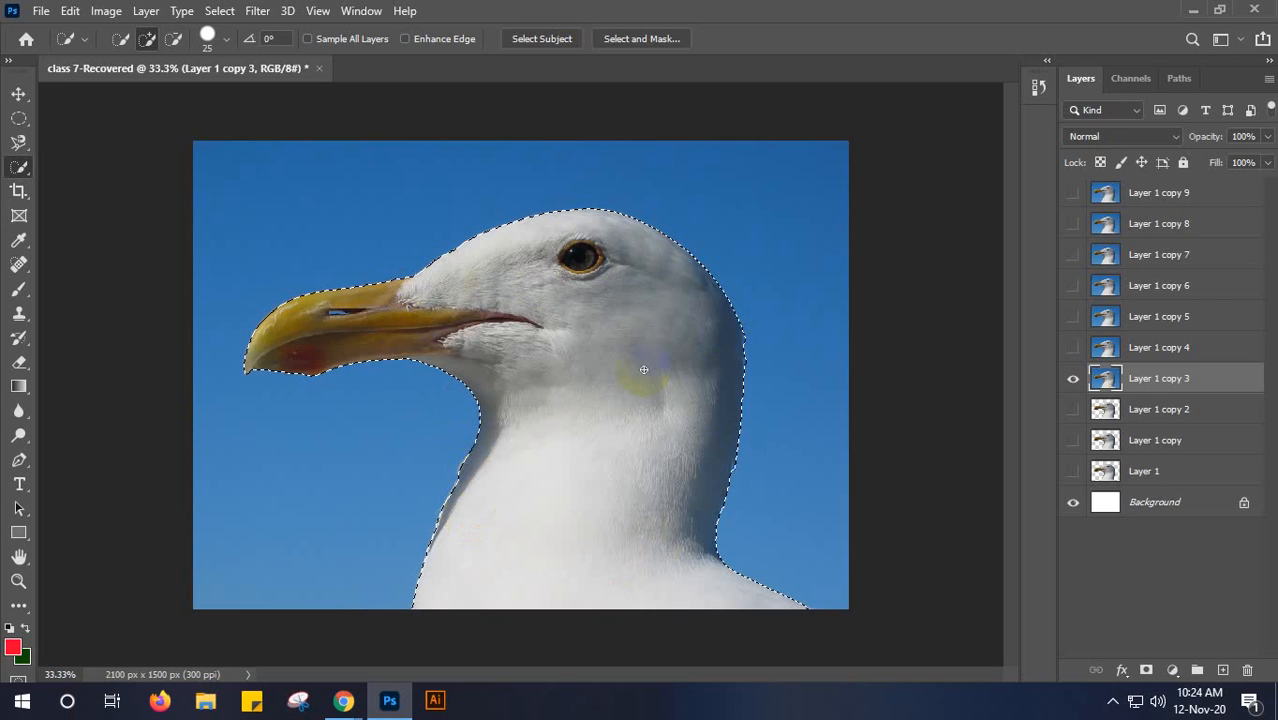
mouse_move(728, 372)
left_mouse_down()
mouse_move(759, 333)
mouse_move(745, 333)
mouse_move(747, 368)
mouse_move(746, 337)
left_mouse_up()
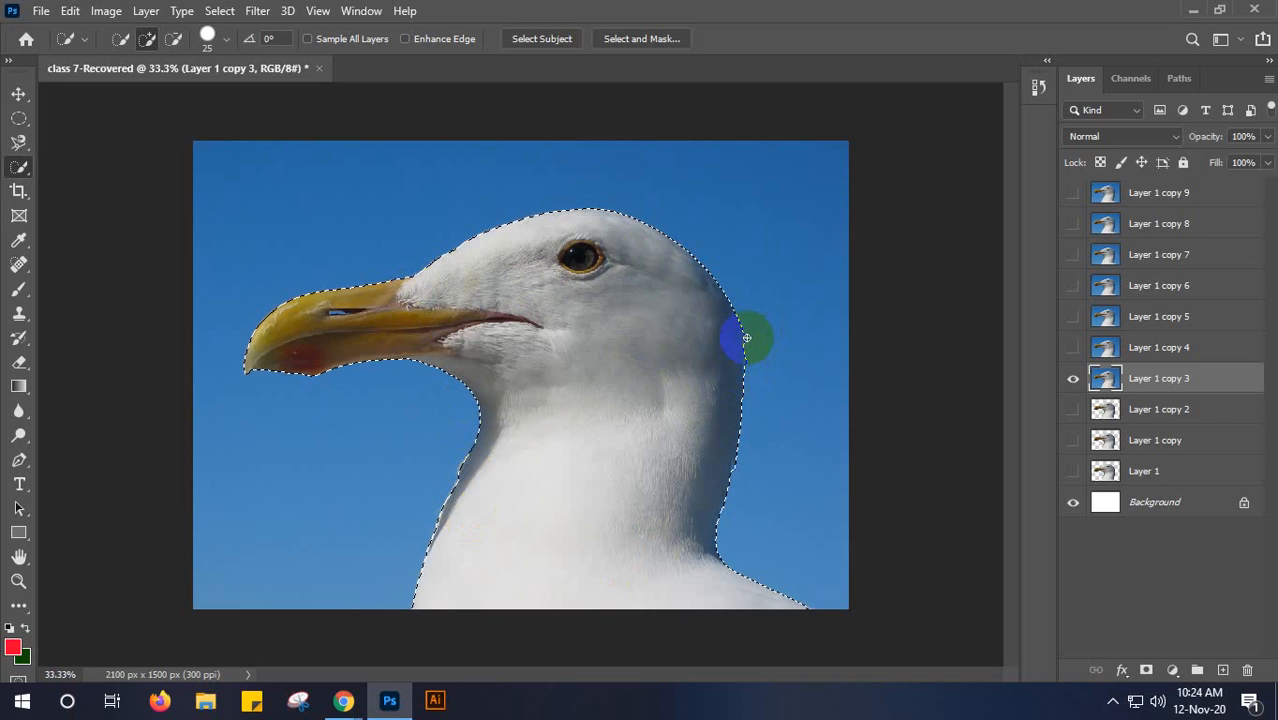
mouse_move(749, 342)
left_mouse_down()
mouse_move(753, 332)
mouse_move(756, 352)
left_mouse_up()
left_click(750, 353, "alt")
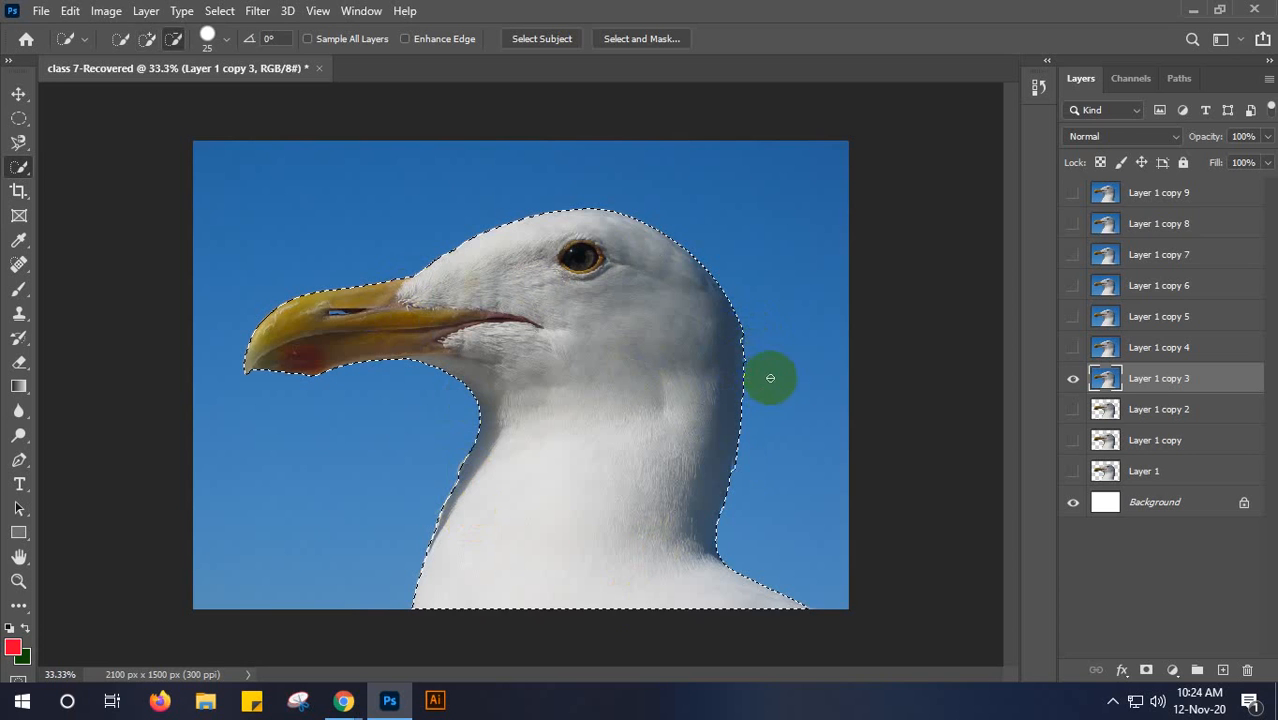
- Subtract the nostril opening in the seagull's beak from the selection
left_click_drag(391, 312, 334, 313)
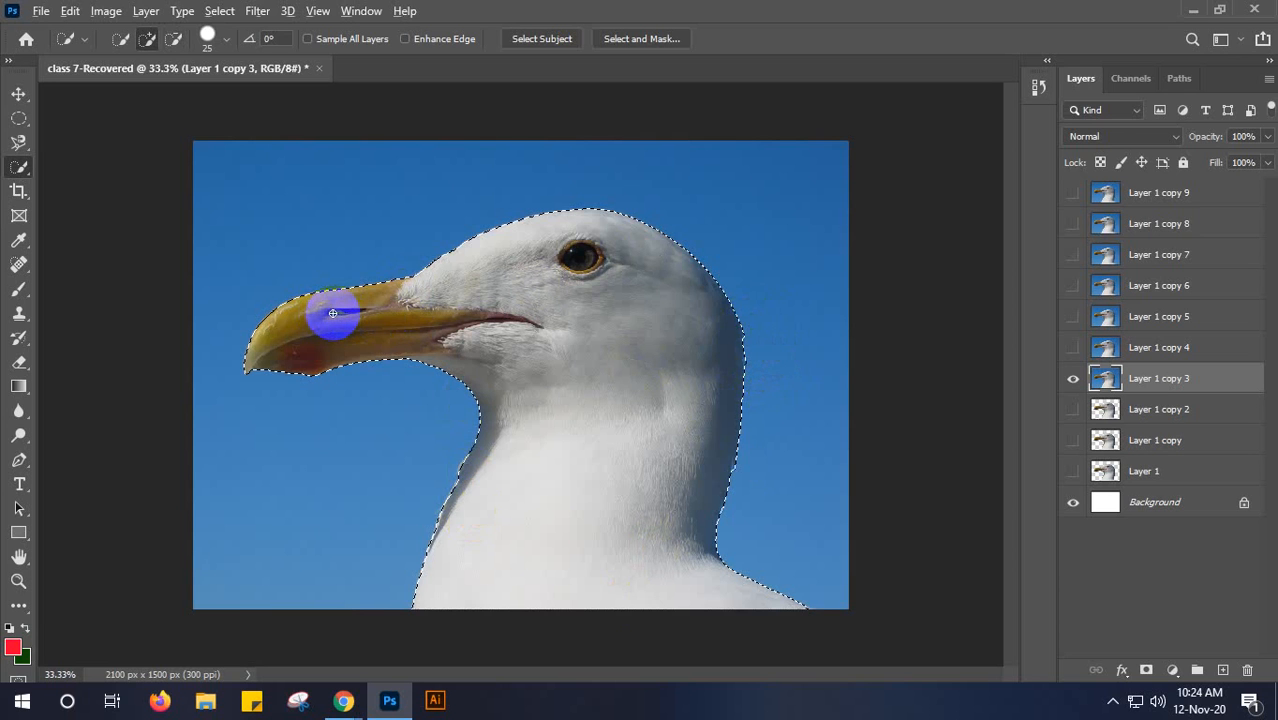
key("alt")
mouse_move(331, 312)
left_mouse_down()
mouse_move(380, 313)
mouse_move(341, 311)
left_mouse_up()
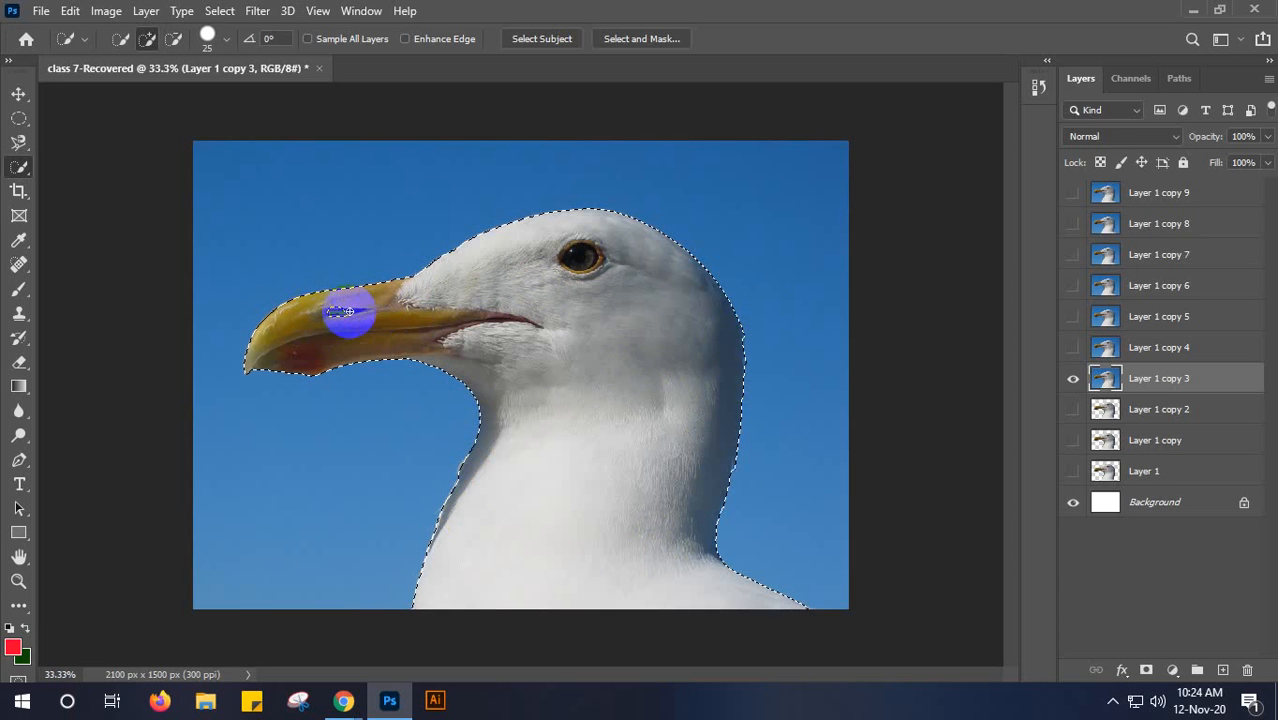
- Invert the selection, delete the blue background from Layer 1 copy 3, and deselect
left_click(705, 408)
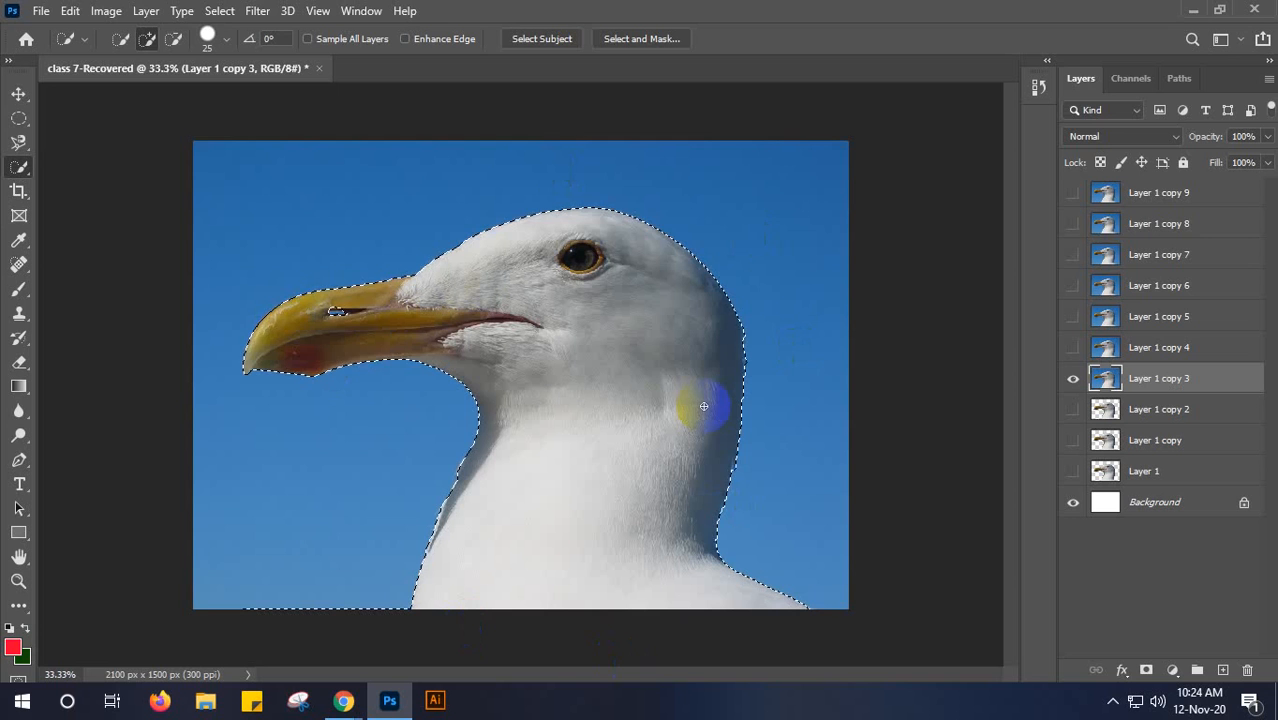
key("Delete")
key("ctrl+d")
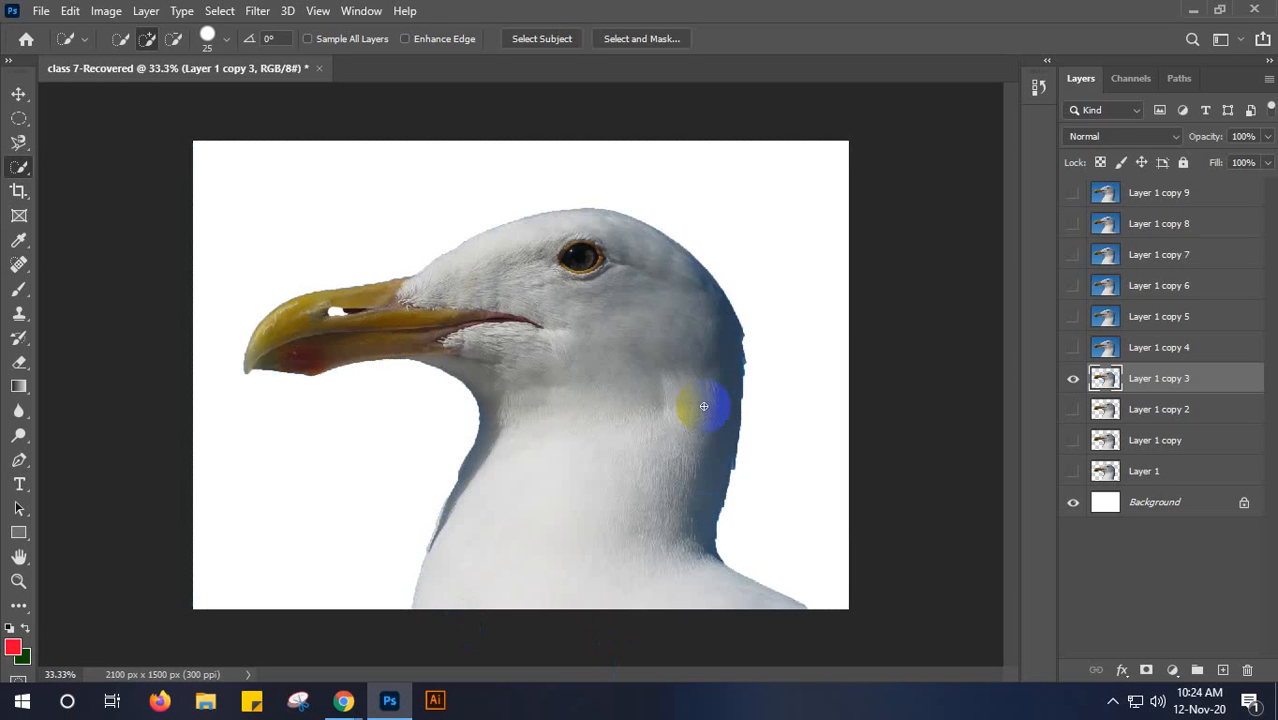
- Hide Layer 1 copy 3, then show Layer 1 copy 4 and make it the active layer
left_click(1073, 380)
left_click(1158, 350)
left_click(1073, 347)
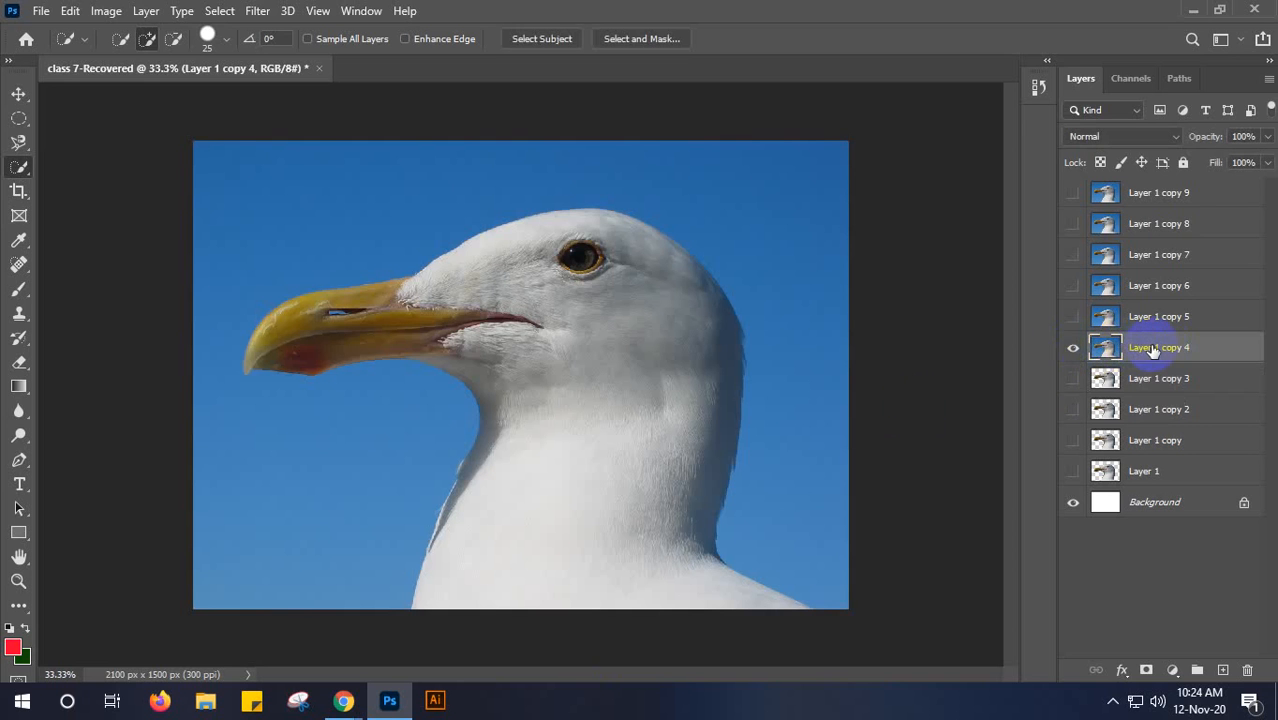
- Select the white area of the seagull's lower neck with the Magic Wand tool
left_click(9, 172)
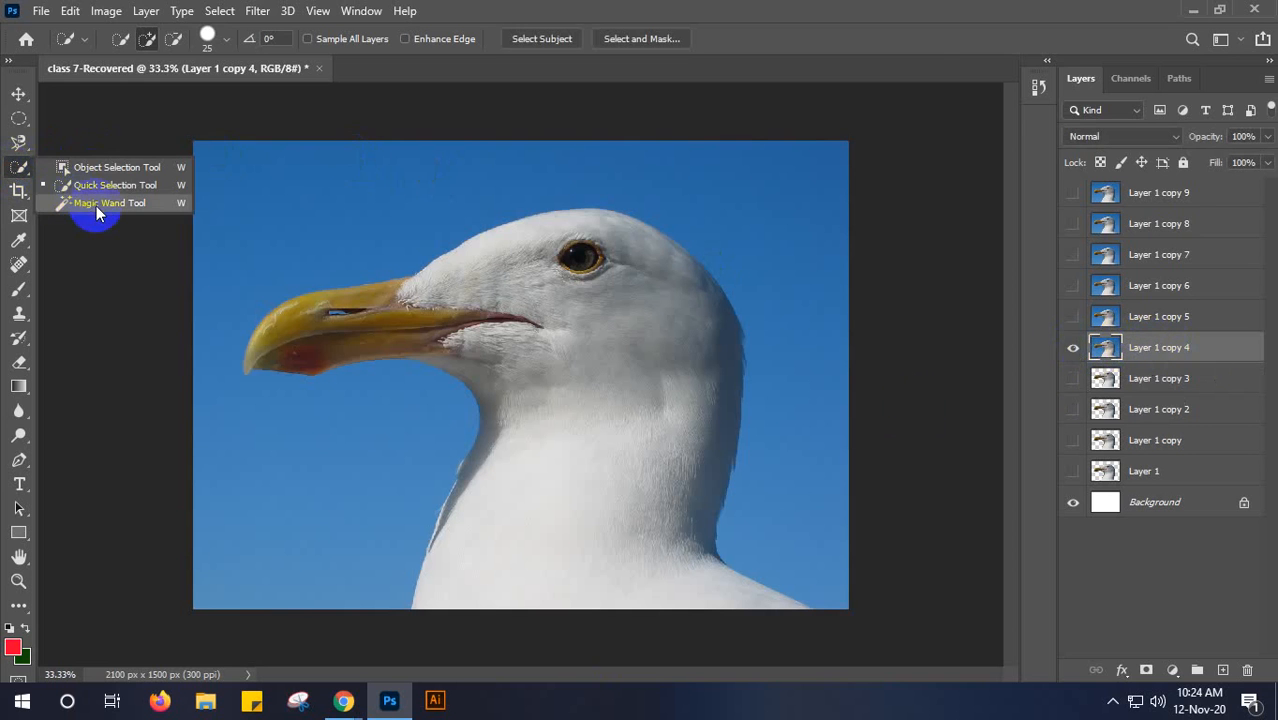
left_click(96, 206)
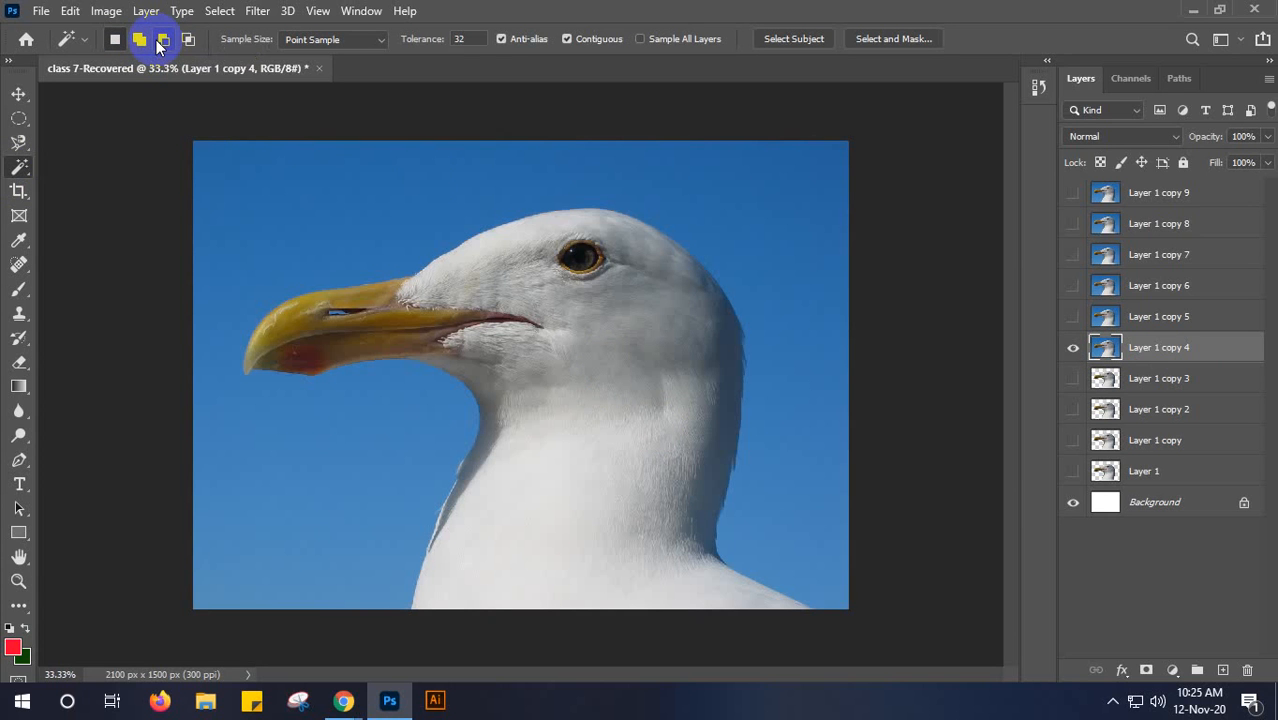
right_click(19, 167)
left_click(88, 203)
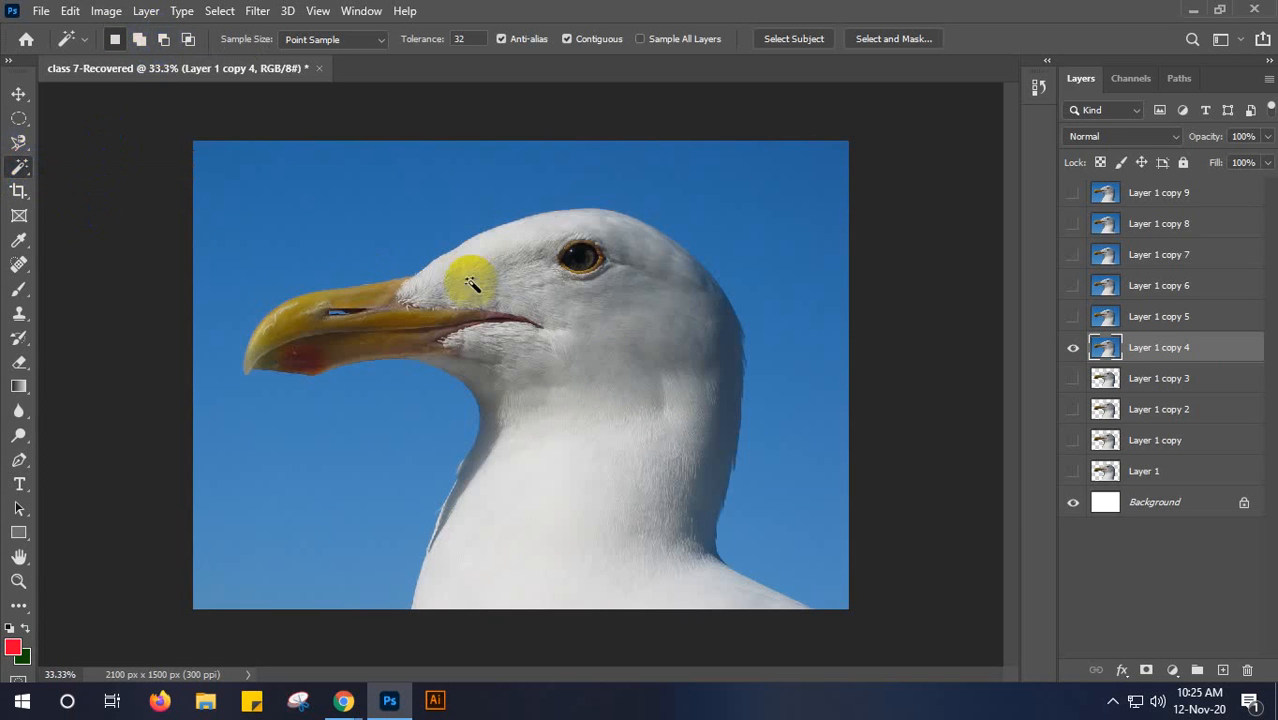
left_click(565, 537)
left_click(563, 363)
key("ctrl+d")
left_click(633, 491)
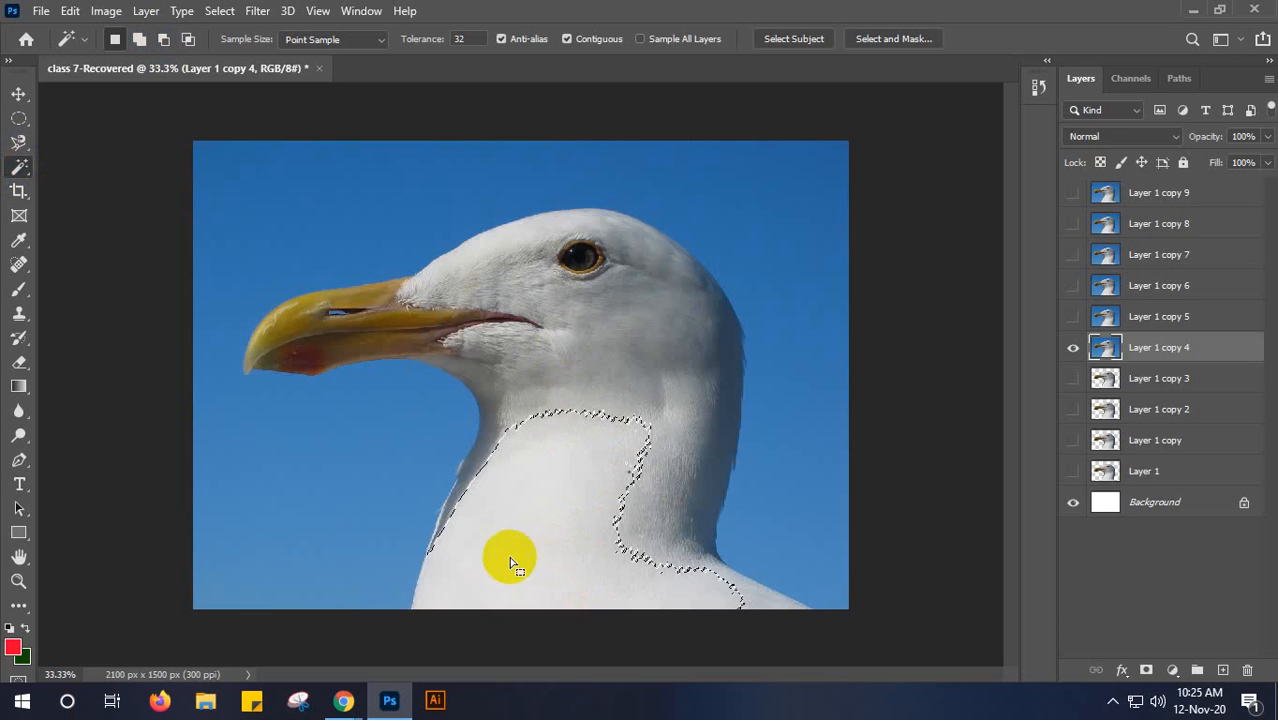
- Try Magic Wand selections of the shaded neck and the white lower neck at tolerance 32, and deselect
left_click(655, 515)
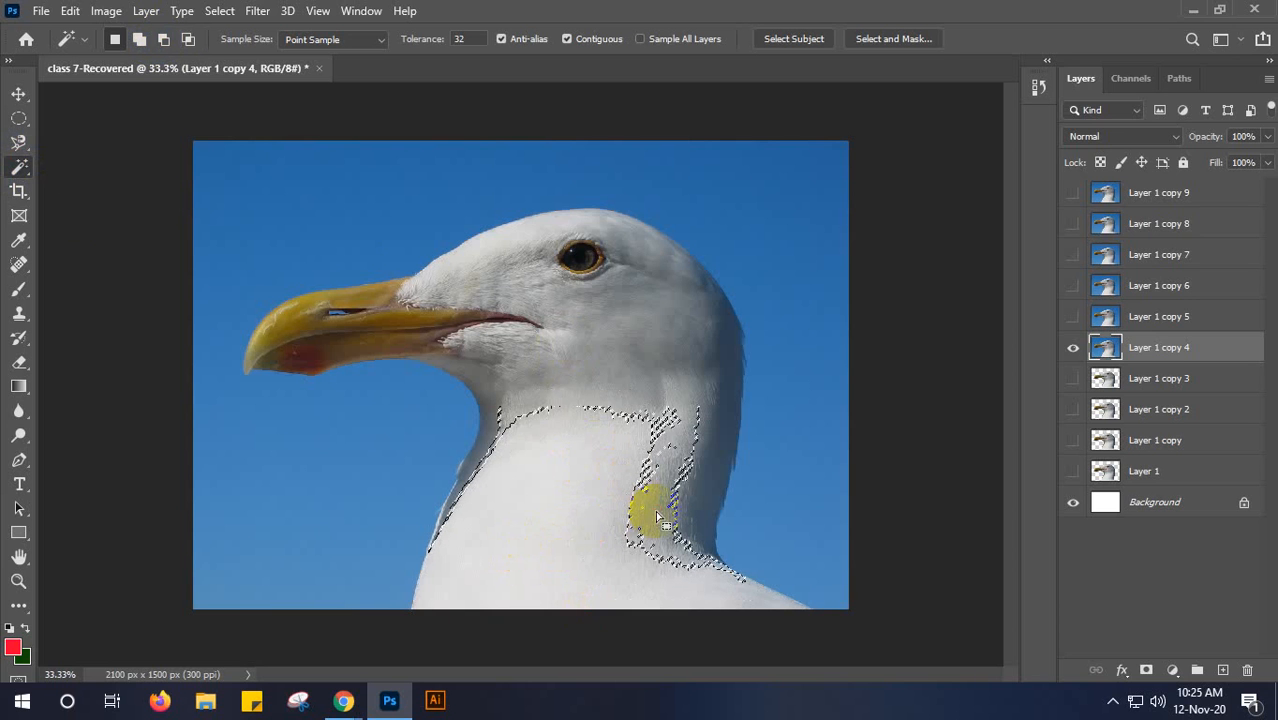
key("ctrl+d")
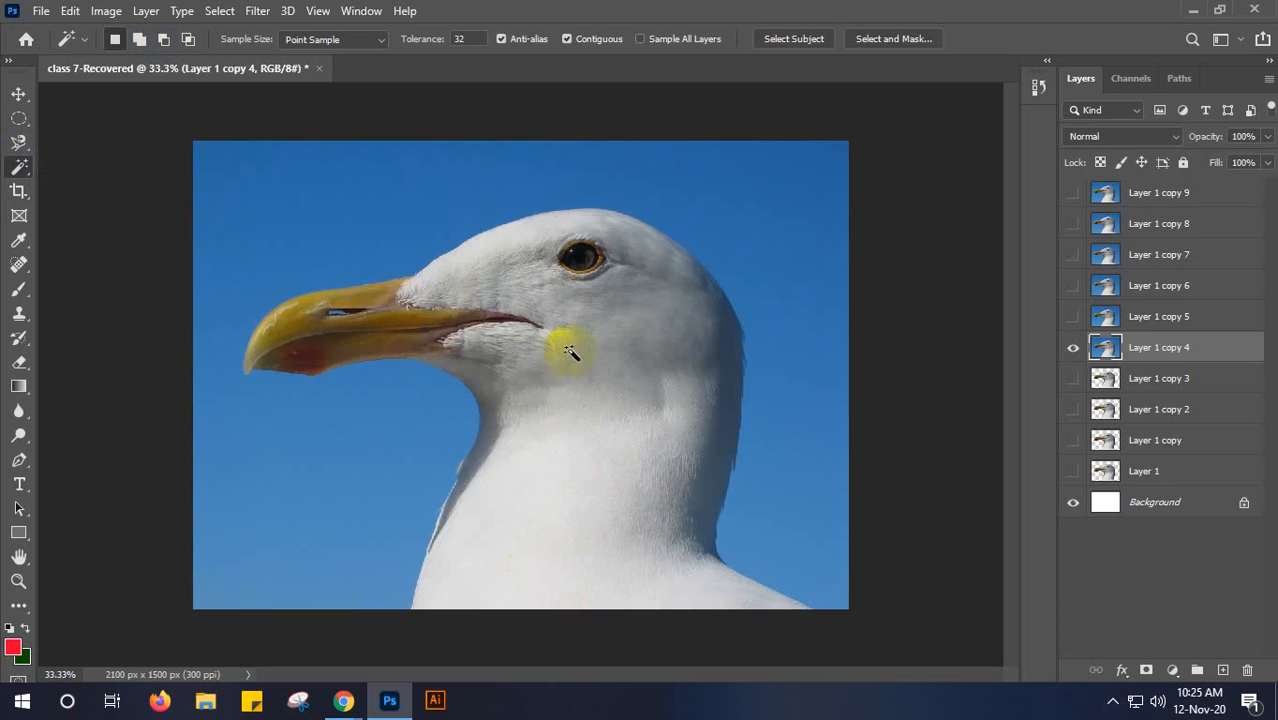
left_click(531, 559)
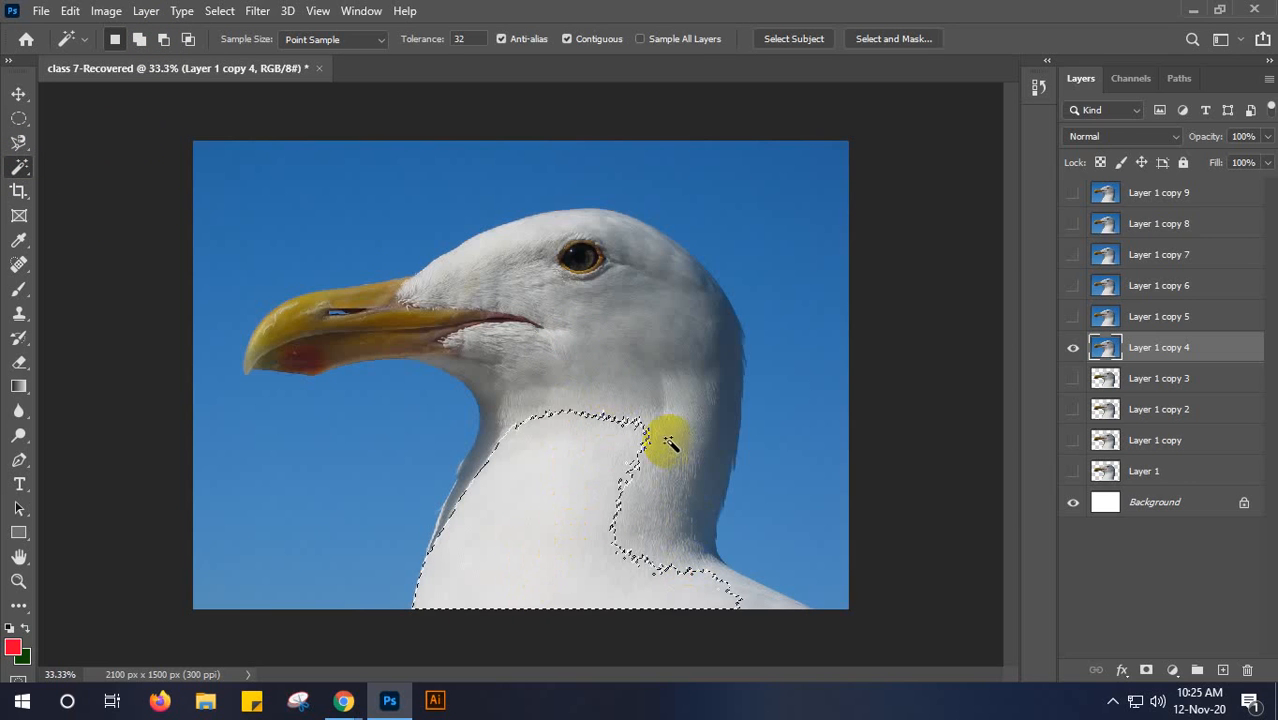
left_click(139, 40)
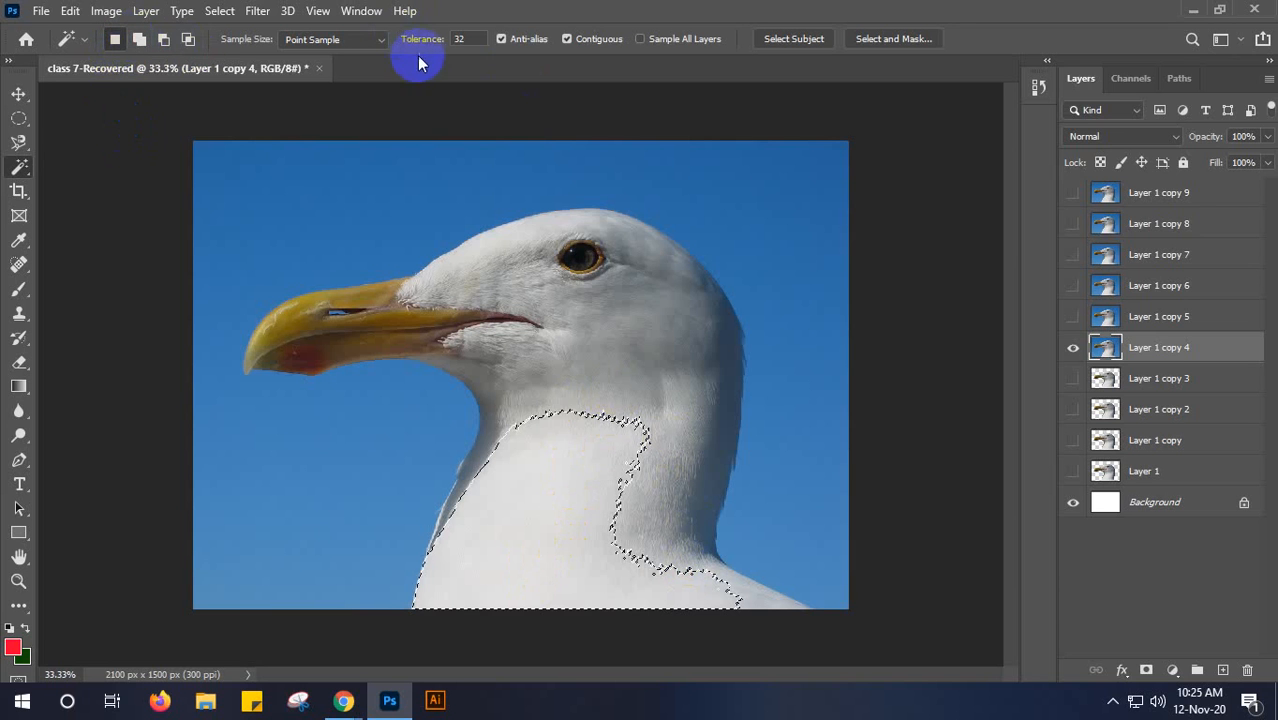
left_click(612, 458)
key("ctrl+d")
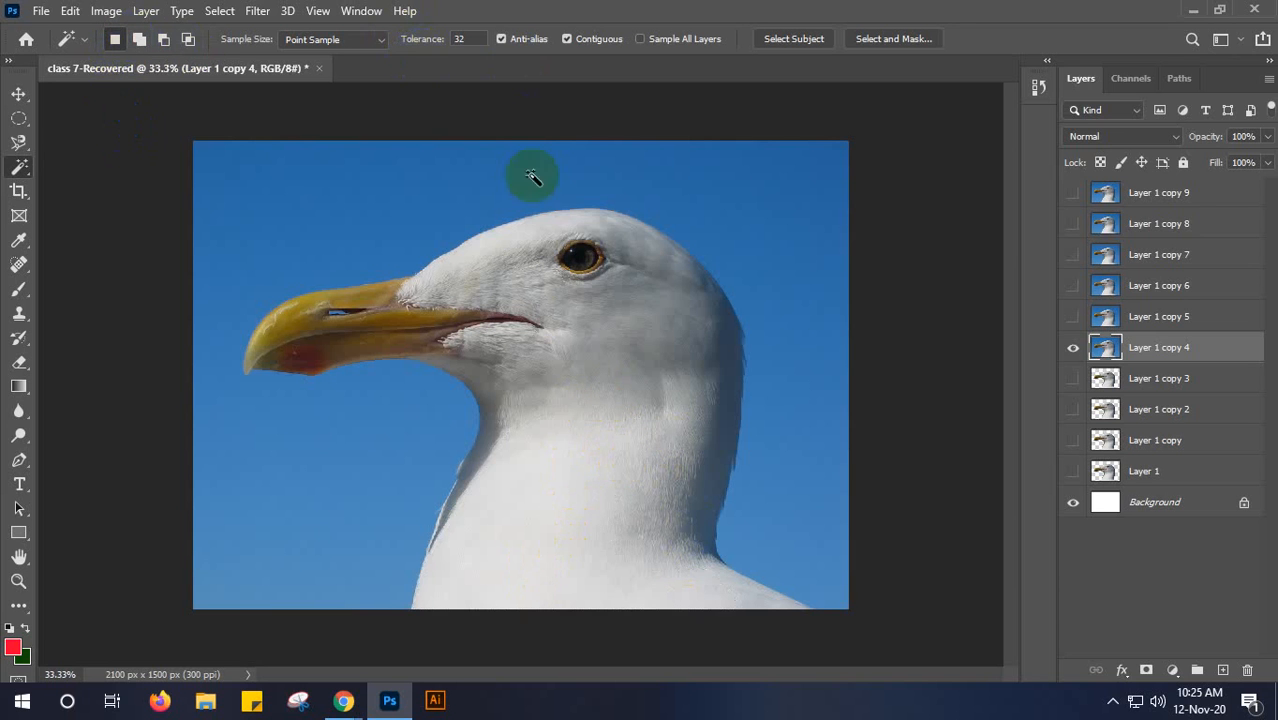
- Set the Magic Wand tolerance to 100, try a selection from the seagull's white lower neck, and deselect
left_click_drag(418, 40, 496, 59)
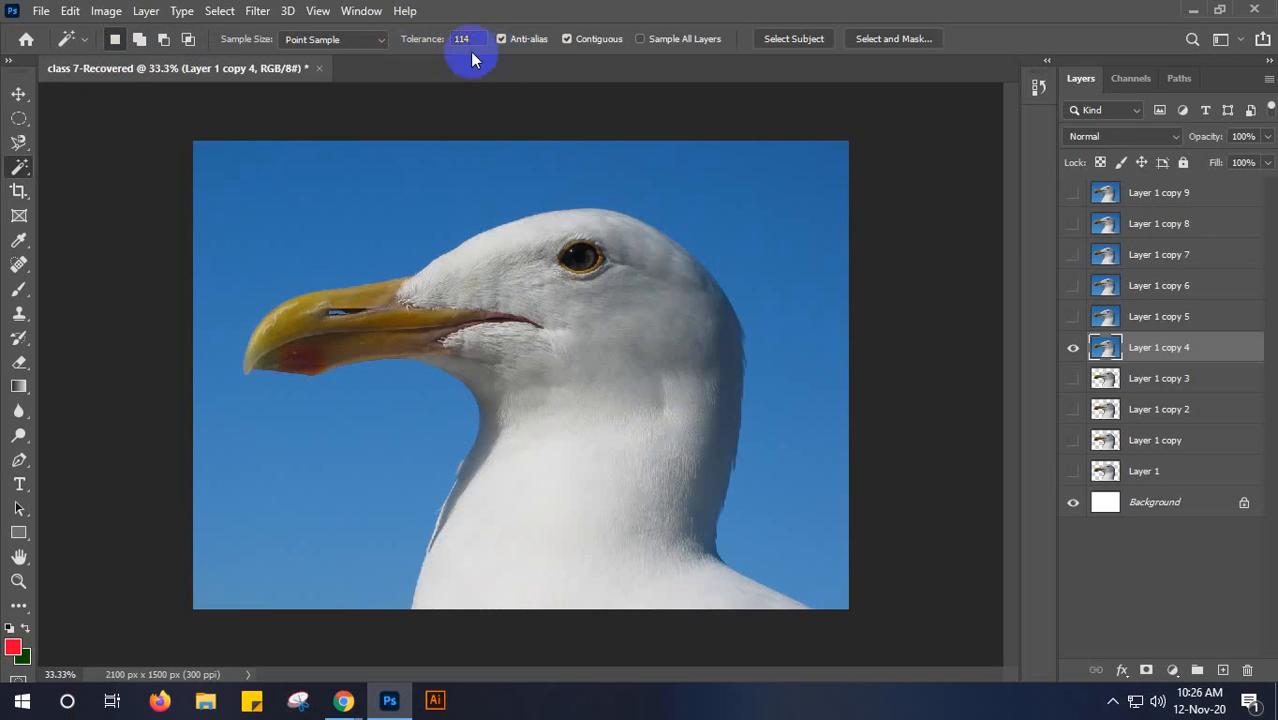
left_click(481, 36)
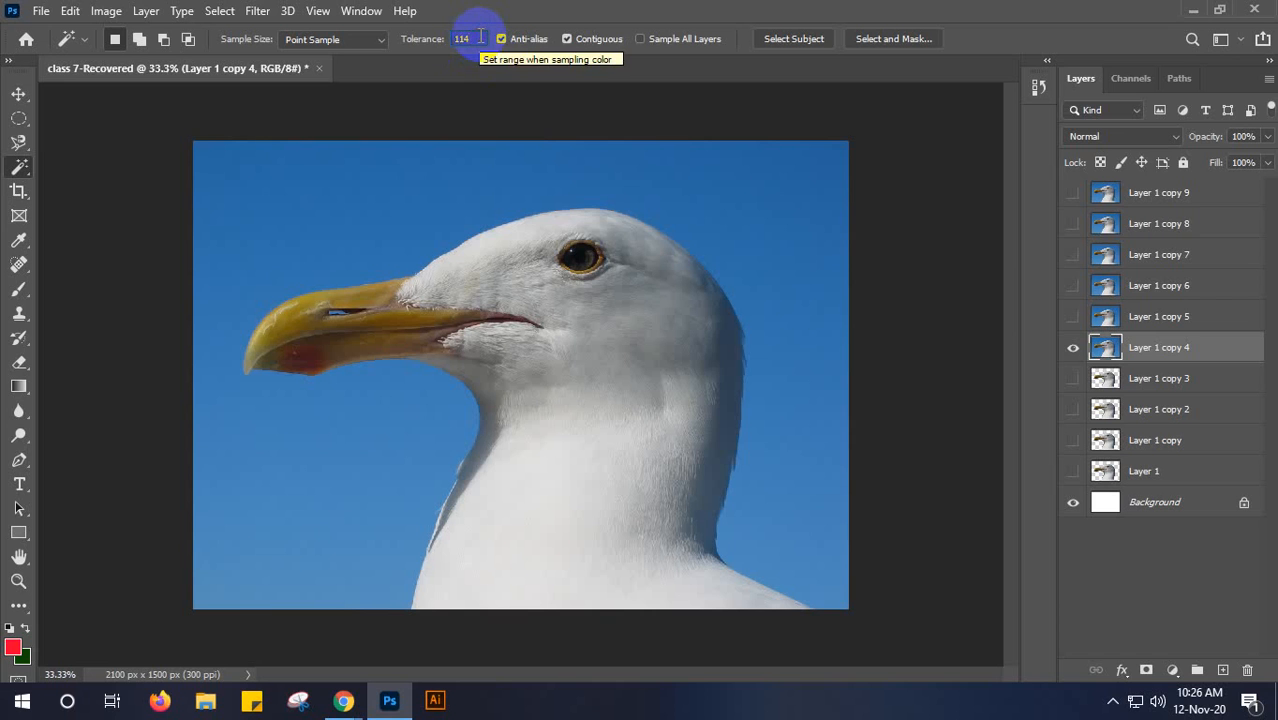
key("BackSpace")
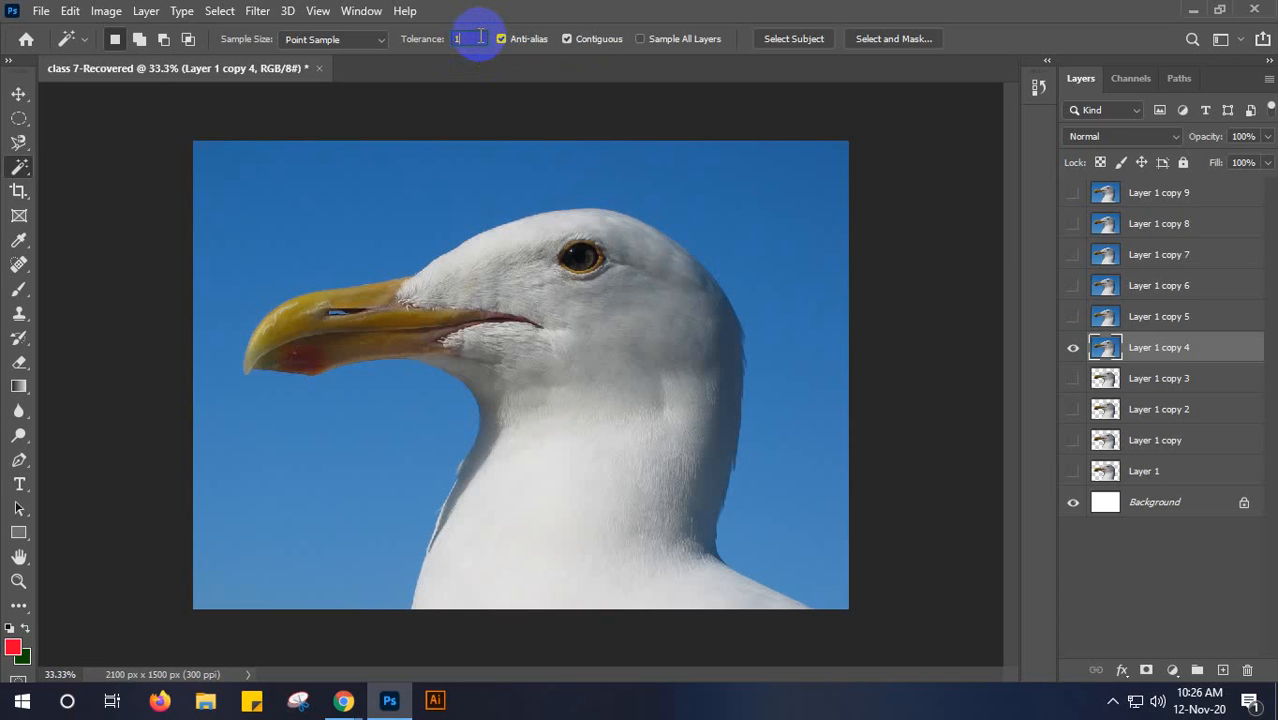
type("00")
left_click(442, 188)
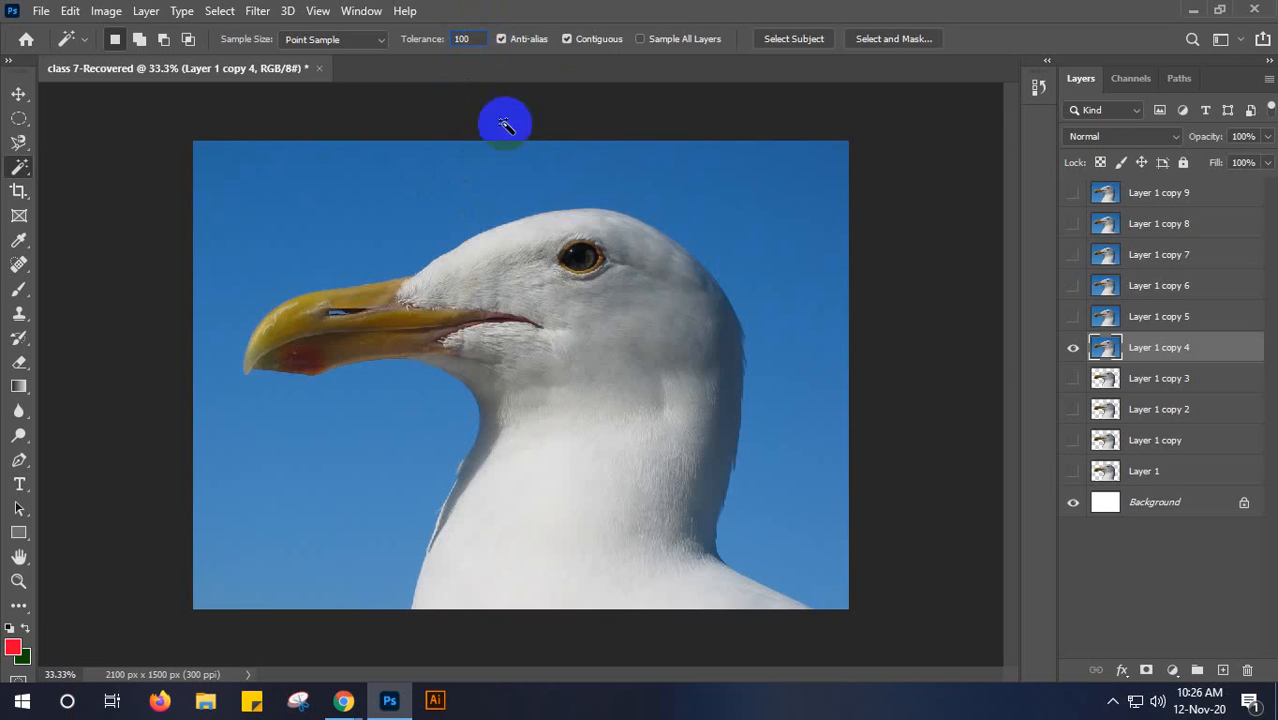
left_click(552, 582)
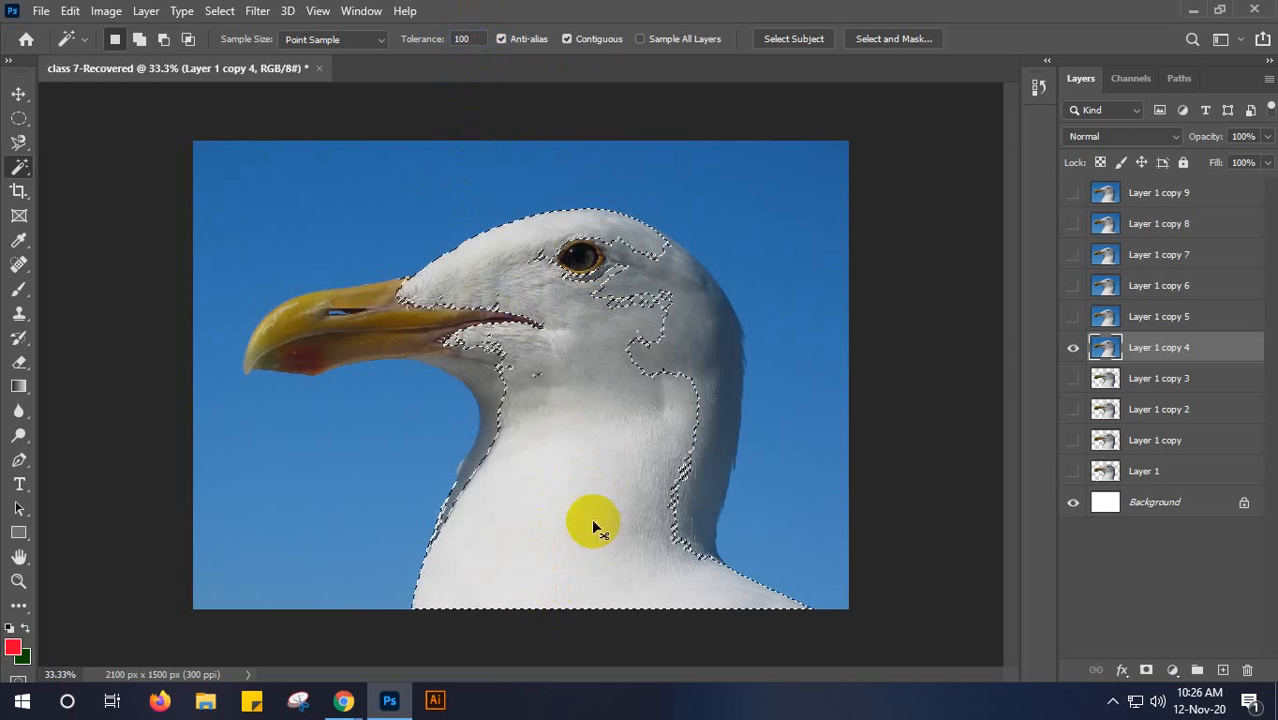
key("ctrl+d")
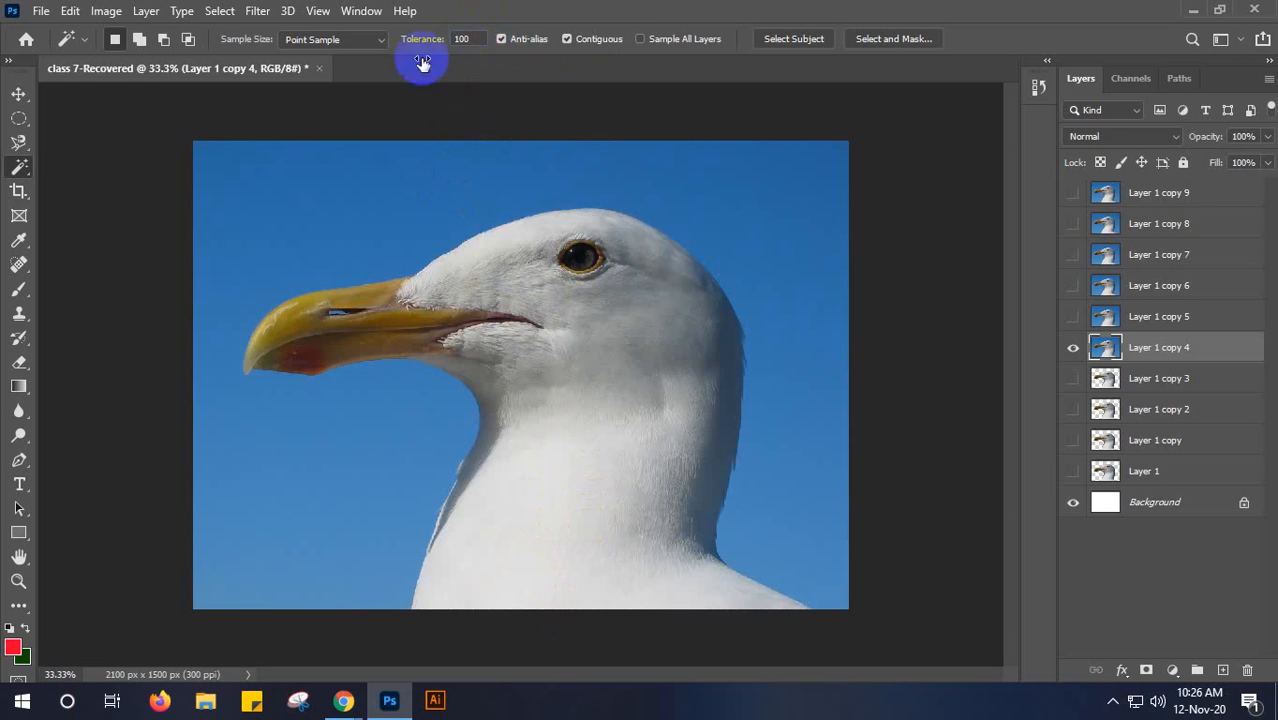
- Compare Magic Wand selections of the white neck at tolerance 30 and at tolerance 100, and deselect
mouse_move(434, 45)
left_mouse_down()
mouse_move(366, 61)
mouse_move(438, 44)
left_mouse_up()
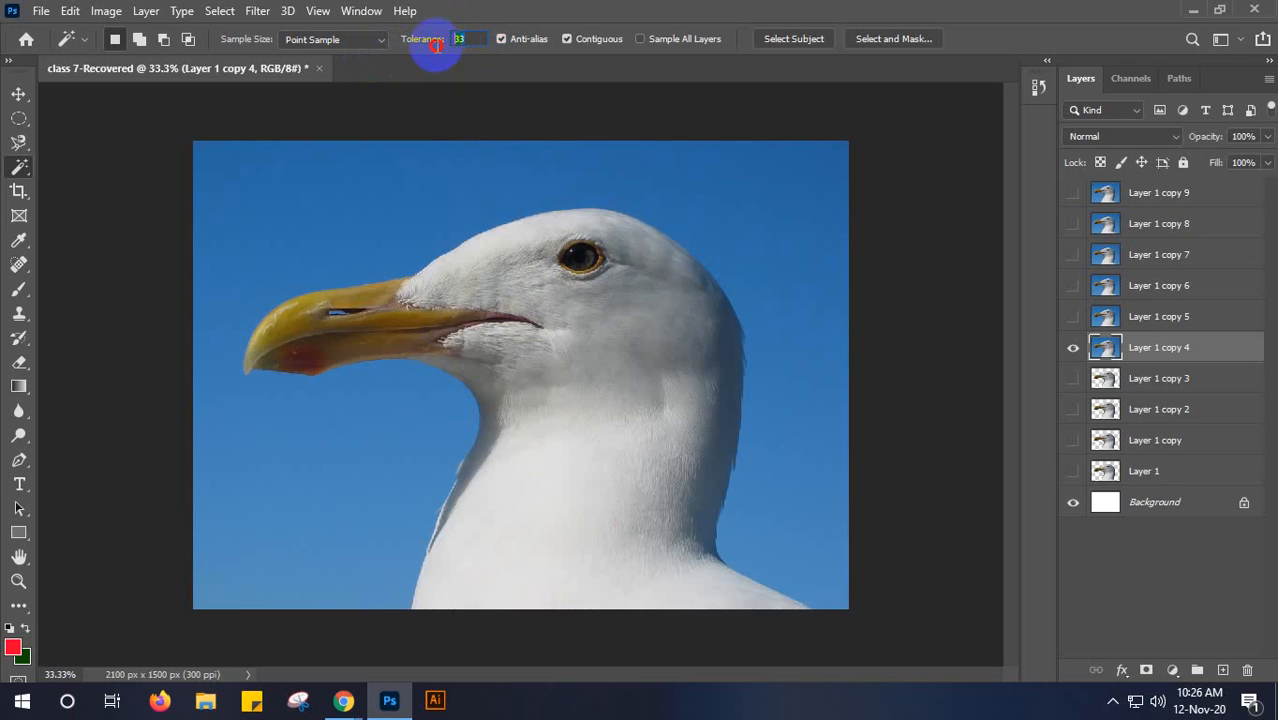
type("30")
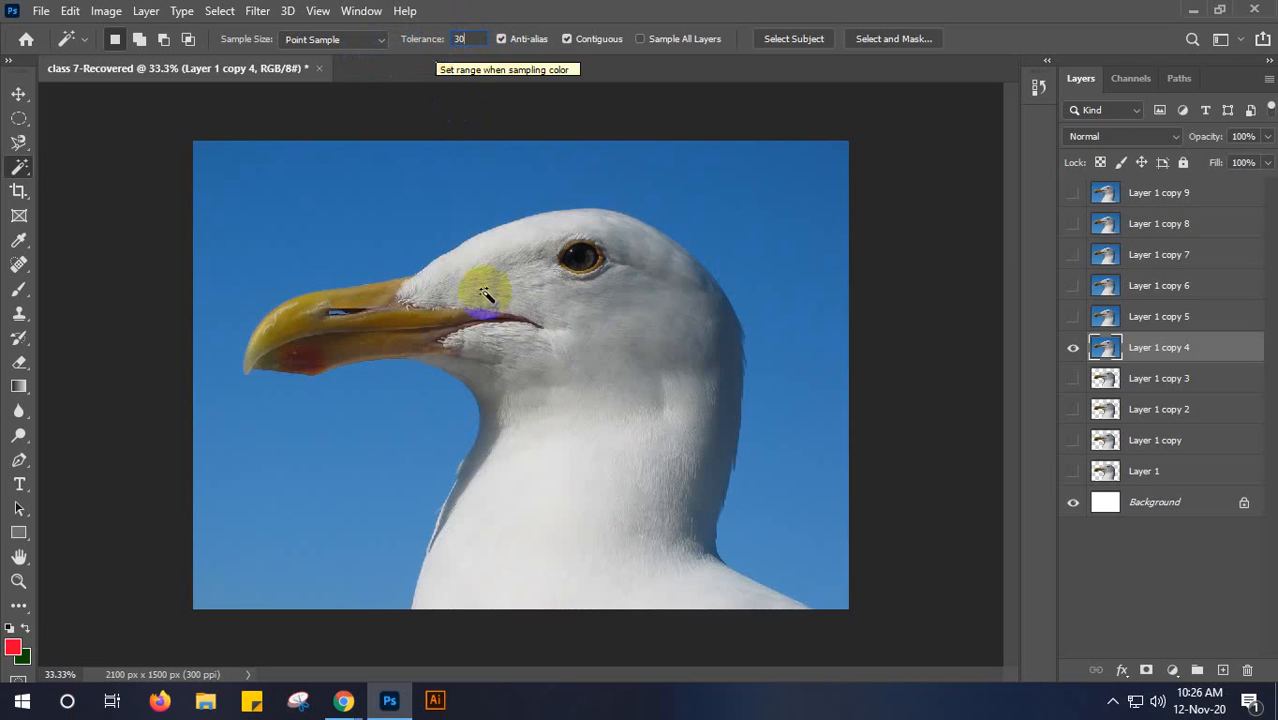
left_click(555, 550)
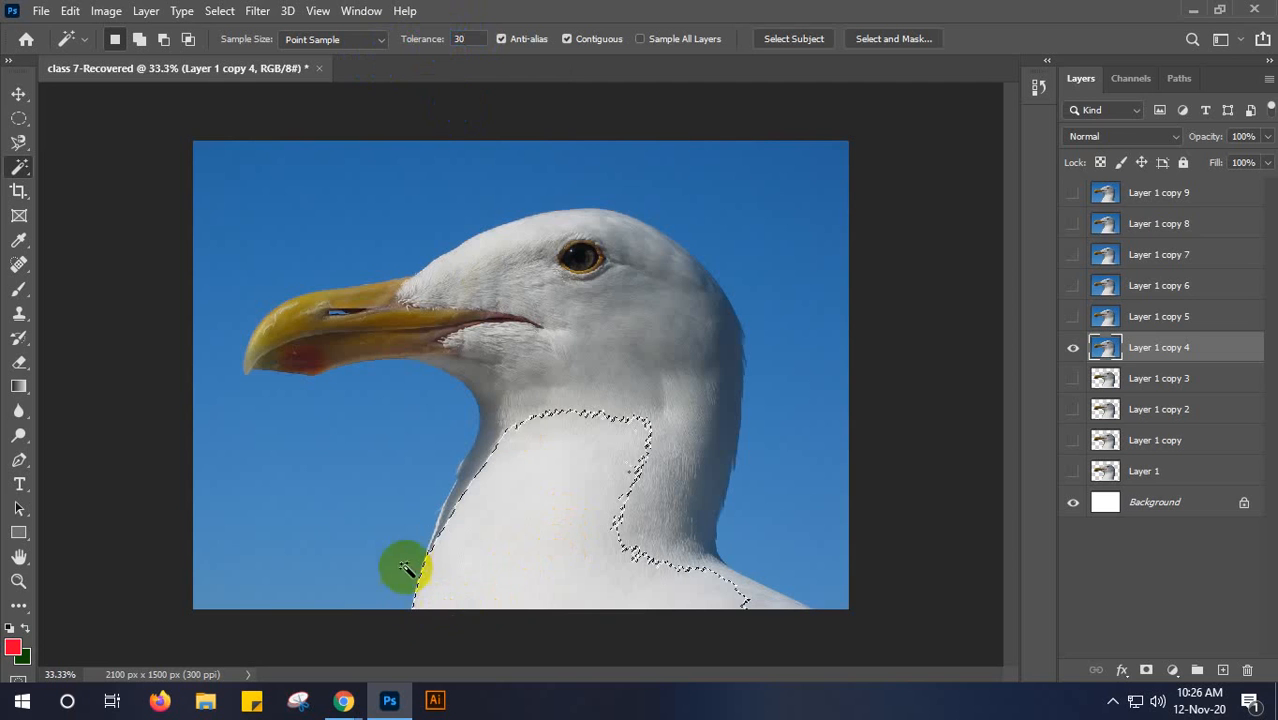
left_click_drag(470, 39, 456, 43)
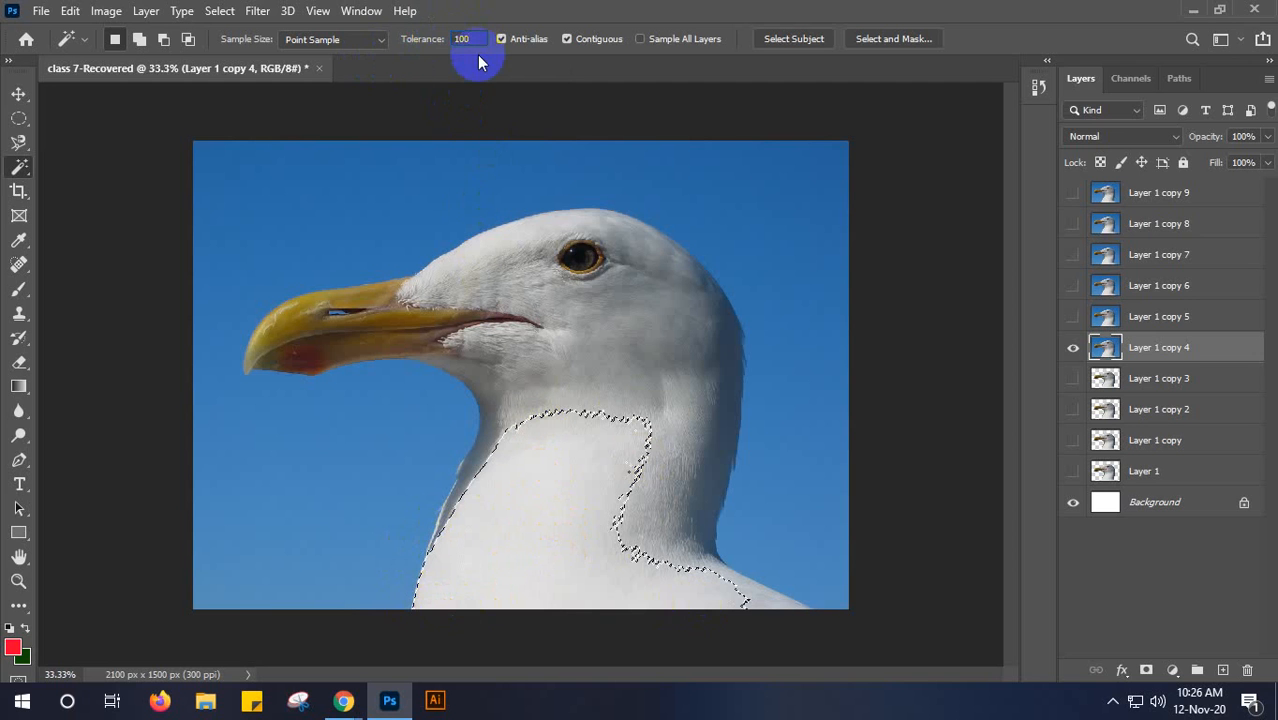
left_click(565, 530)
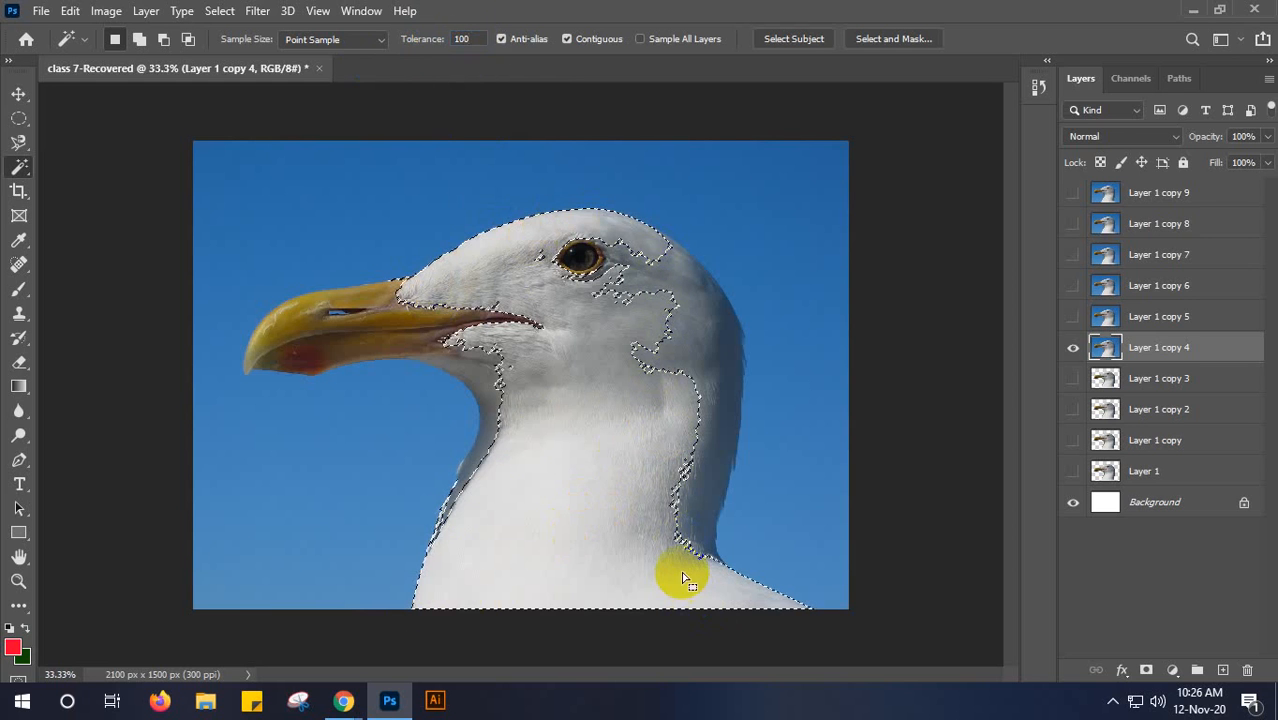
key("ctrl+d")
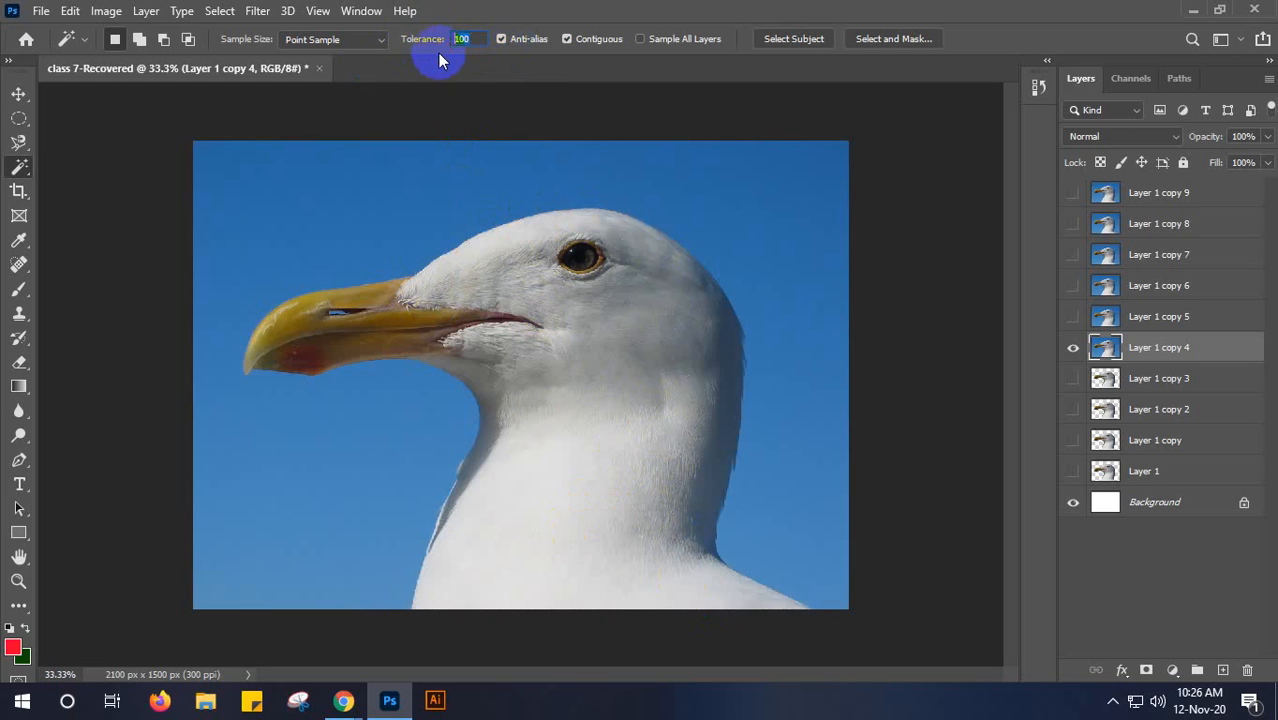
- Try a Magic Wand selection of the lower neck at tolerance 200, and deselect
key("Return")
left_click(608, 566)
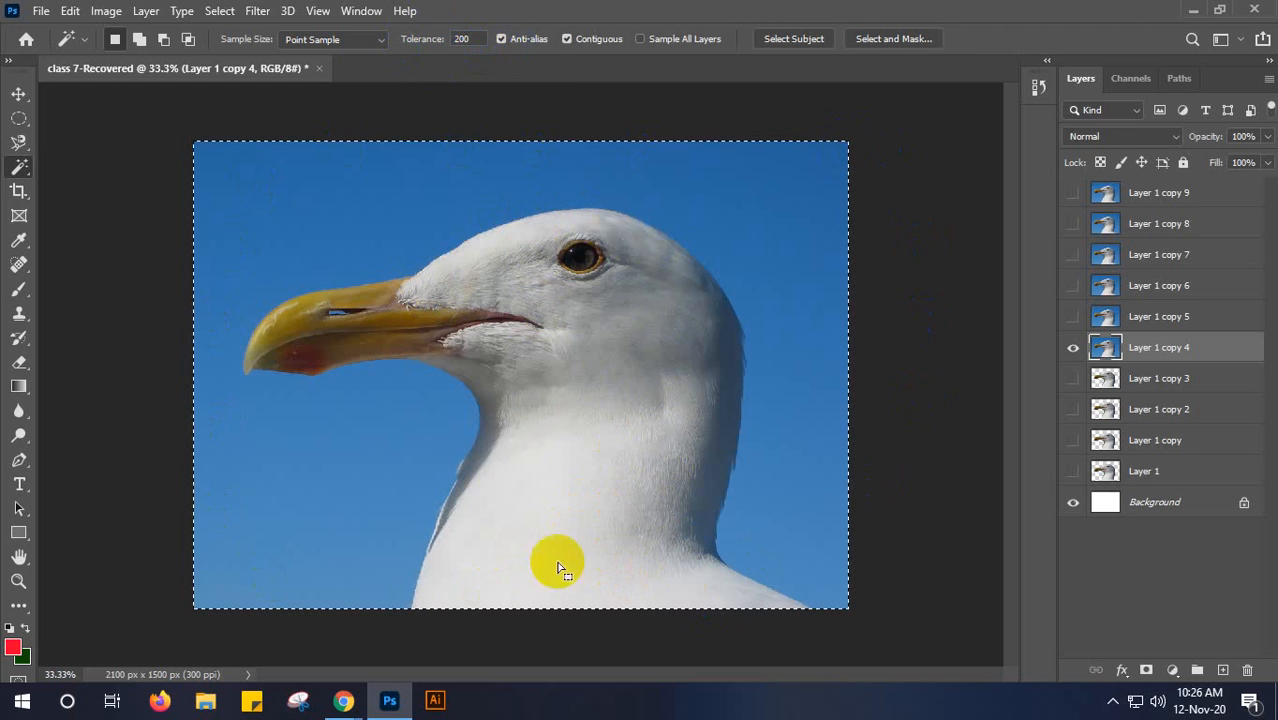
key("ctrl+d")
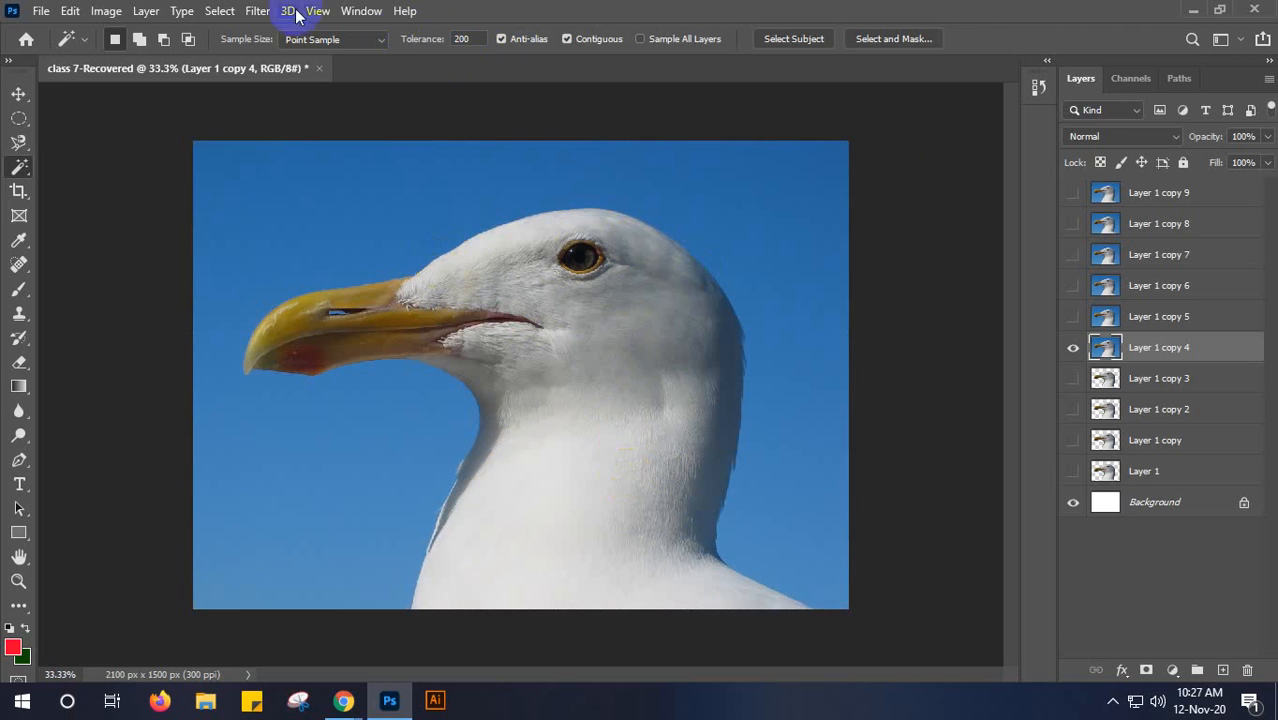
- Set the Magic Wand tolerance to 100 and select the seagull's white plumage from the lower neck
left_click(461, 39)
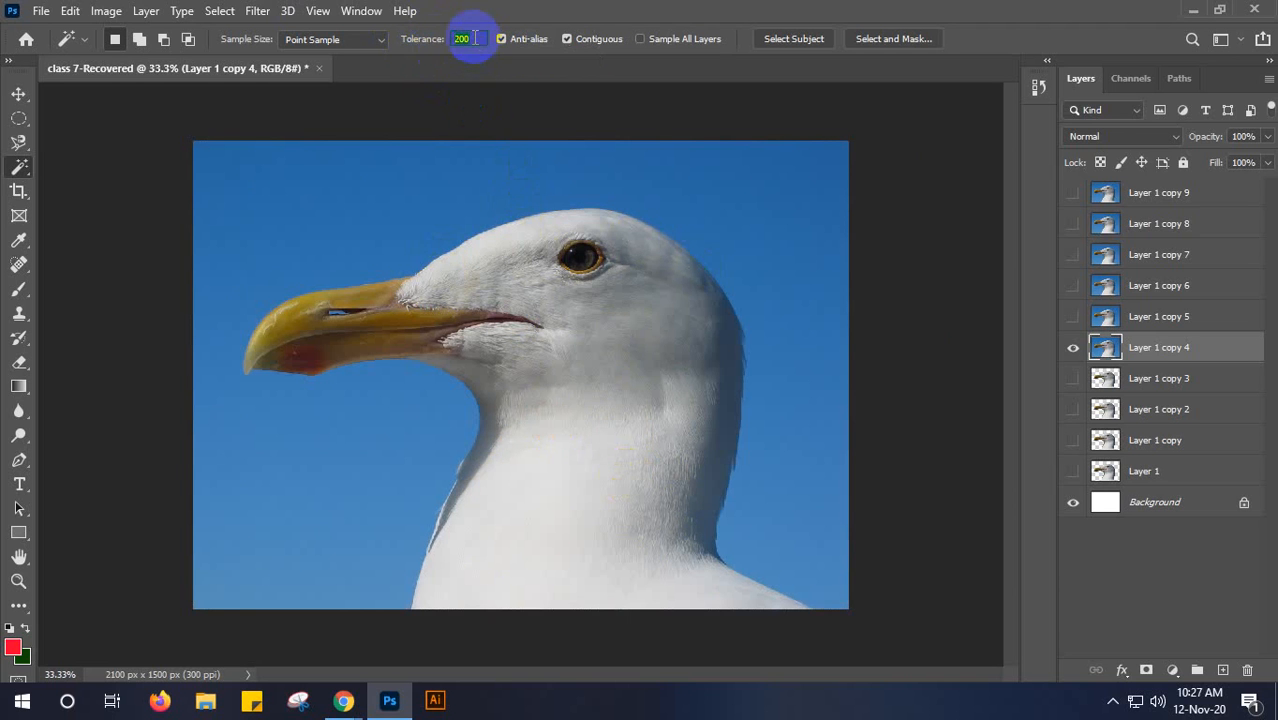
type("10")
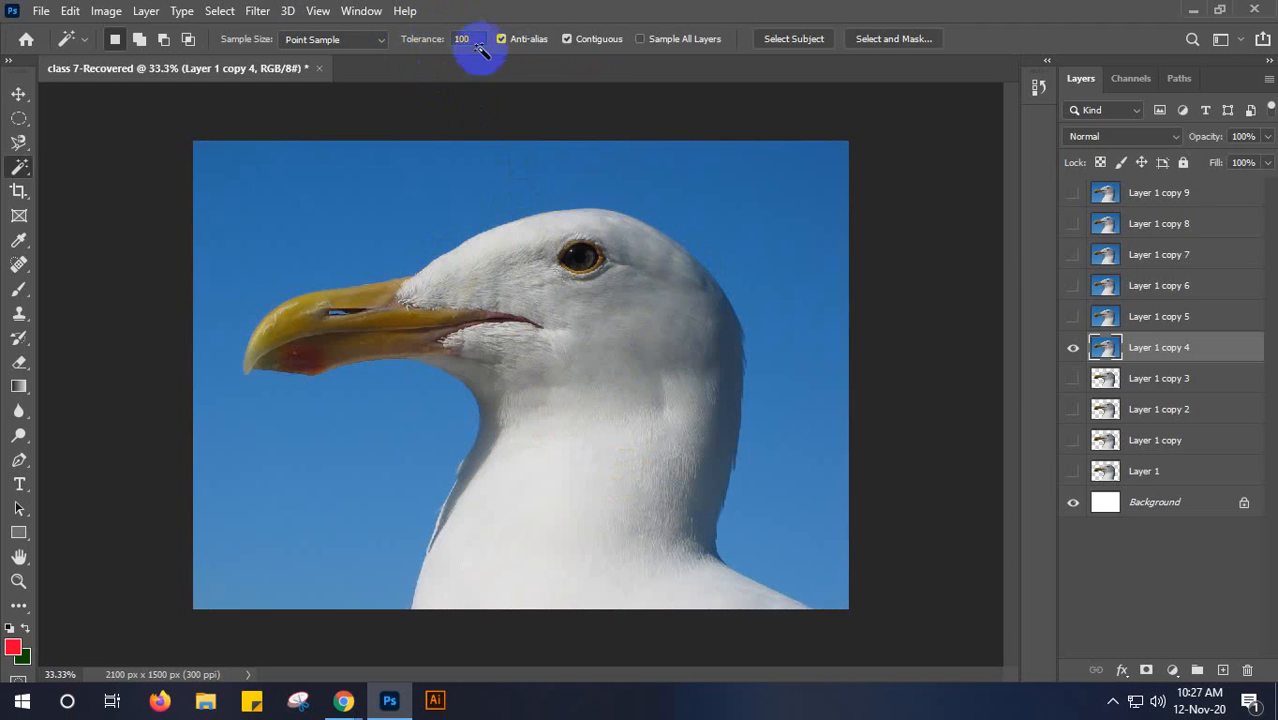
left_click(522, 547)
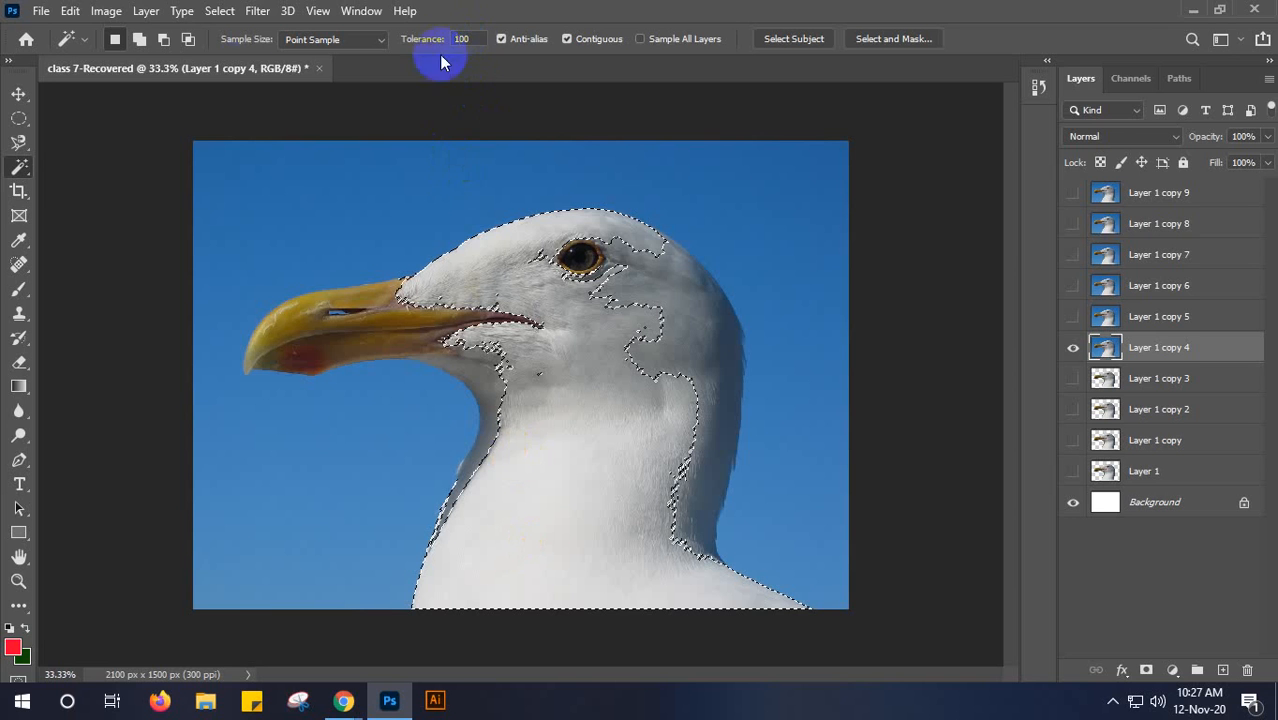
- Add the shaded areas of the seagull's head and neck to the selection with the Magic Wand at tolerance 50
left_click(139, 39)
left_click(686, 336)
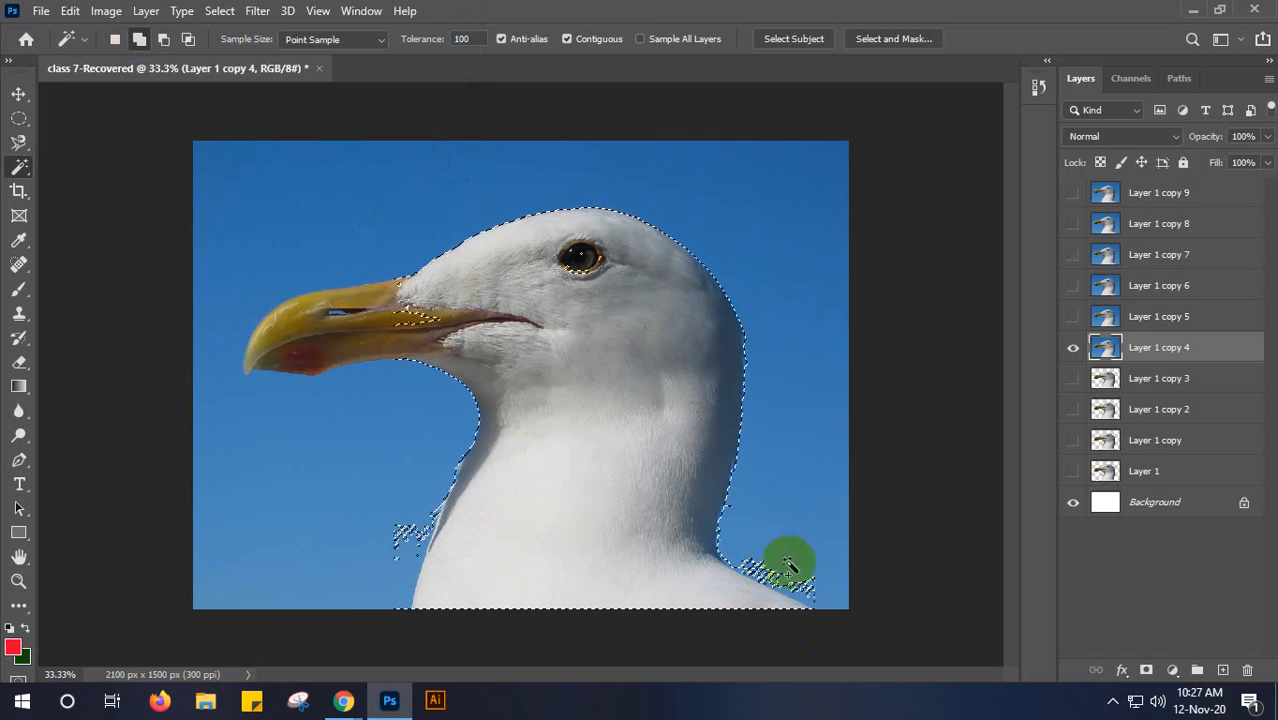
left_click(615, 347, "alt")
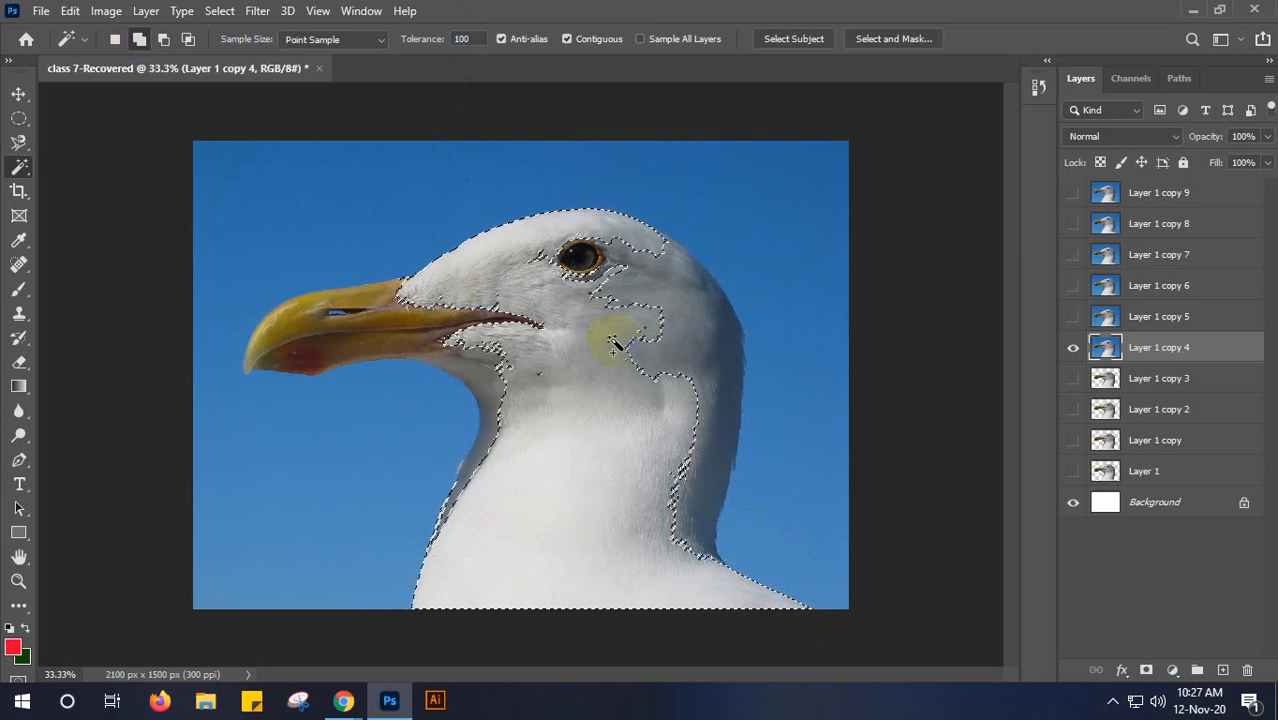
double_click(470, 39)
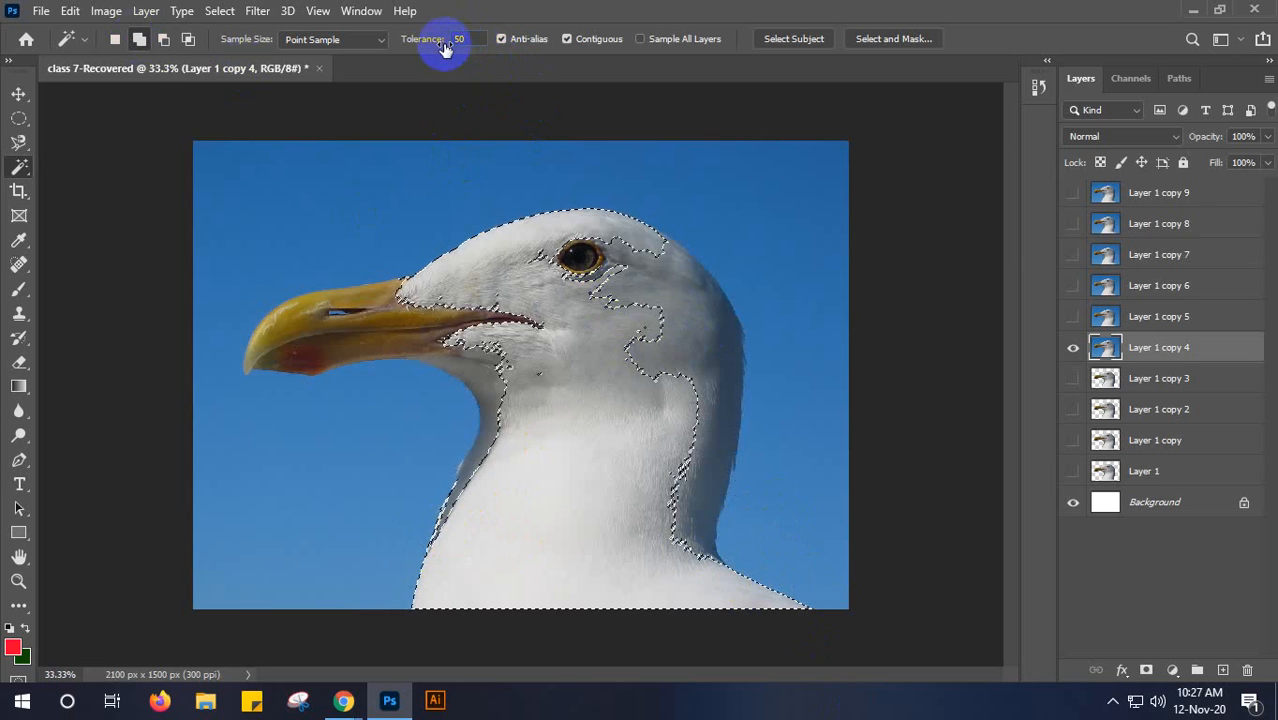
left_click(665, 348)
left_click(665, 346)
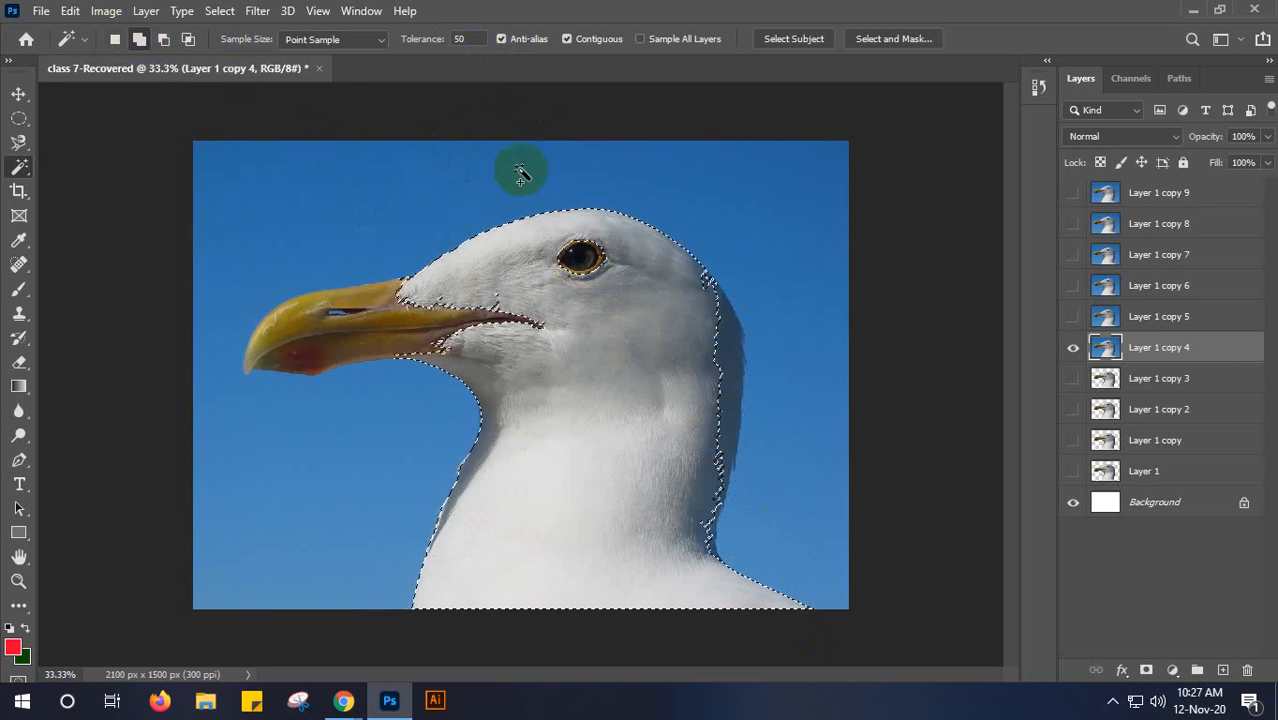
- Complete the seagull selection at tolerance 50 by adding the beak, the dark rear edge of the head and neck, and the mouth line
double_click(470, 38)
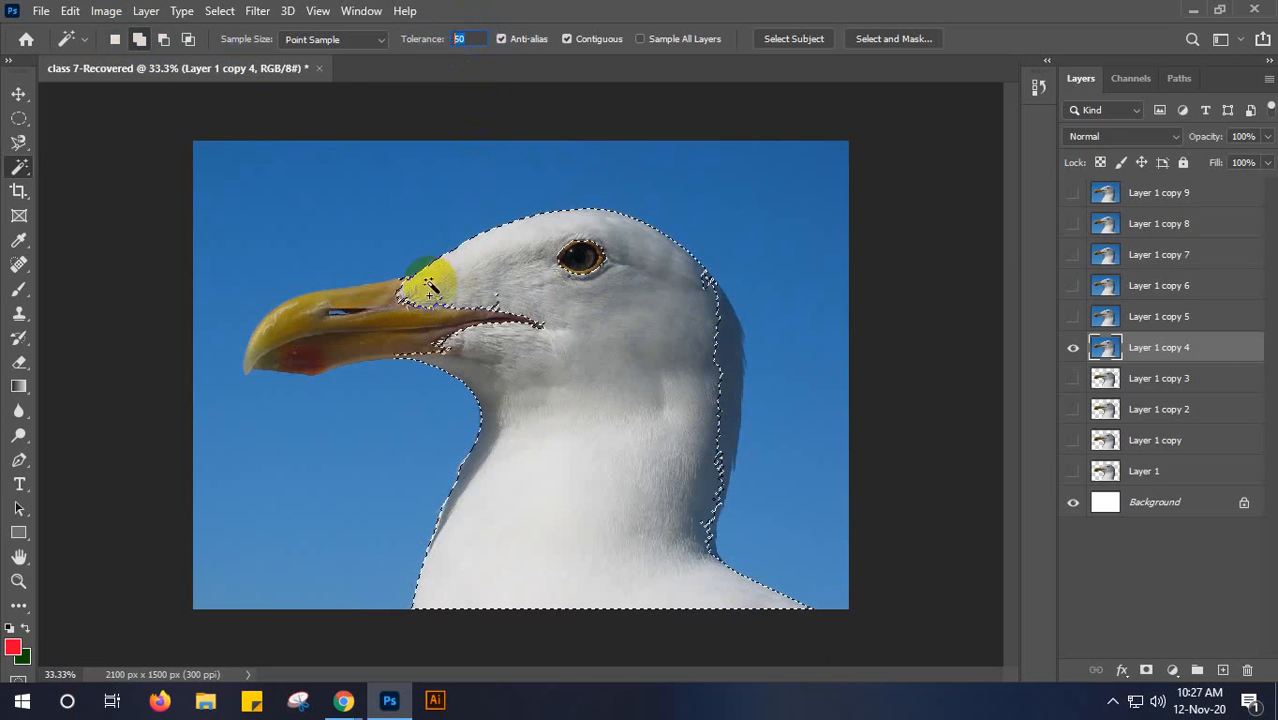
left_click(386, 338)
left_click(386, 335)
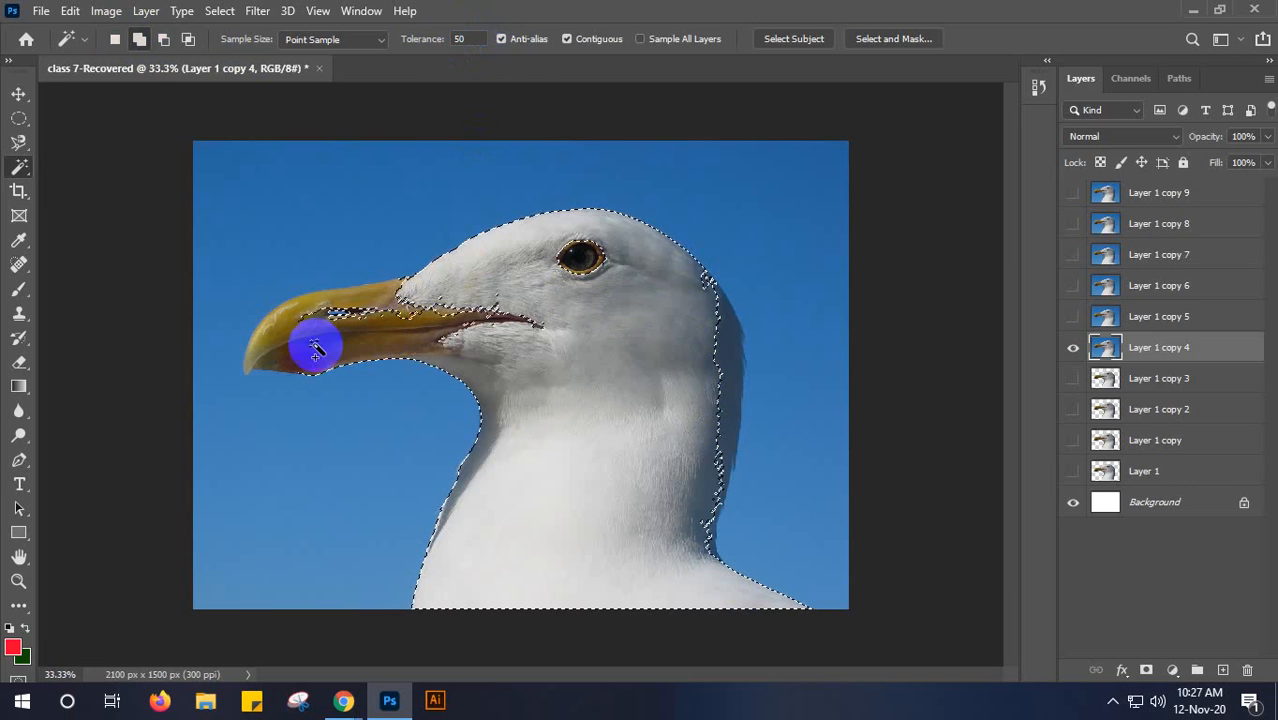
left_click(376, 300)
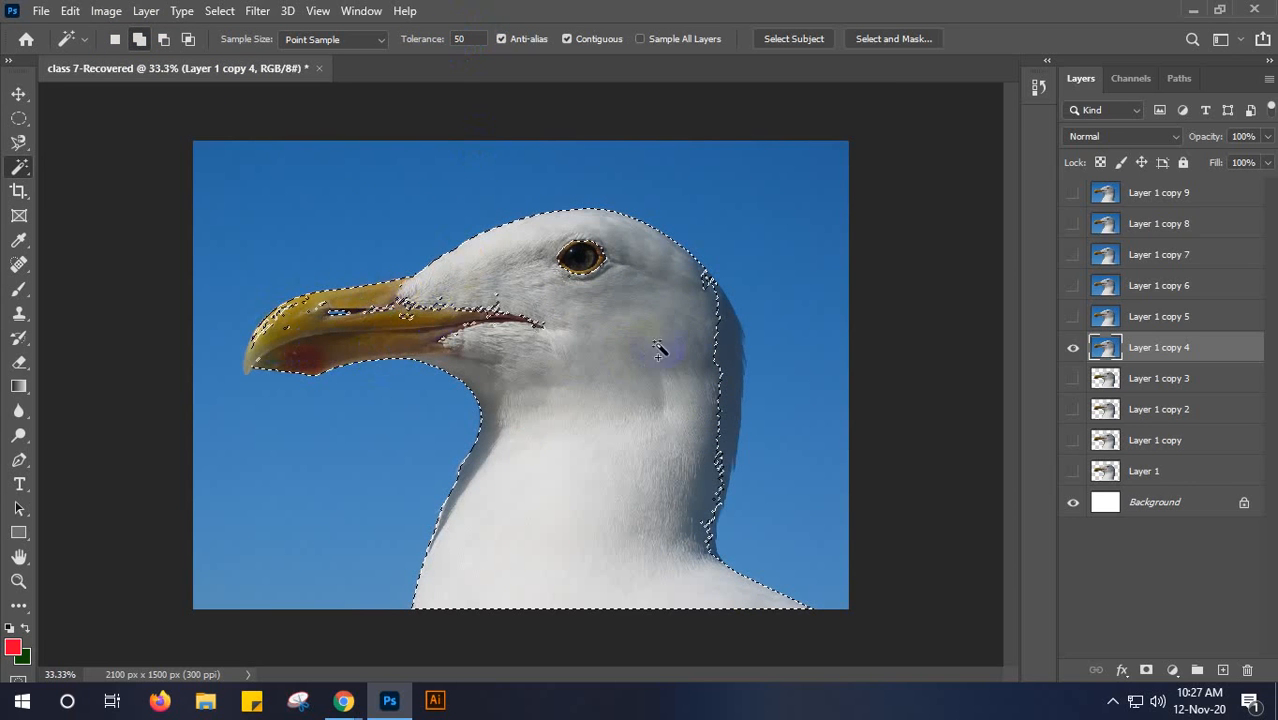
left_click(727, 350)
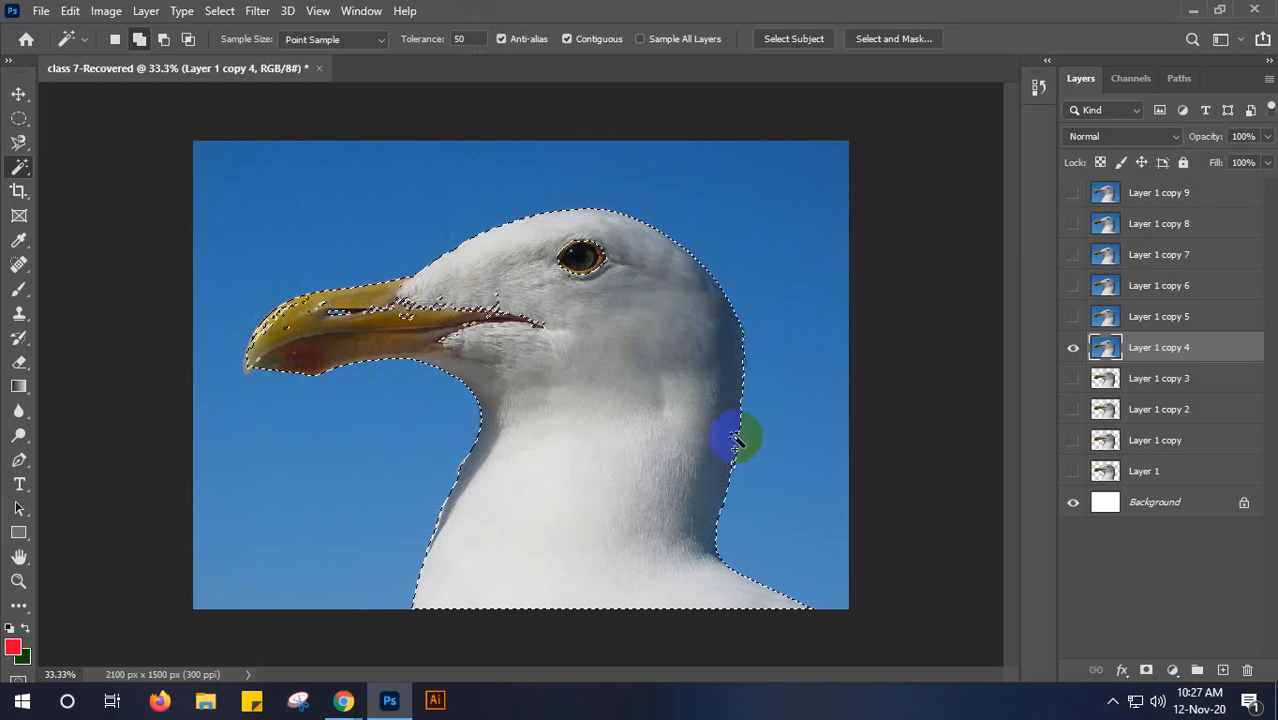
left_click(490, 313)
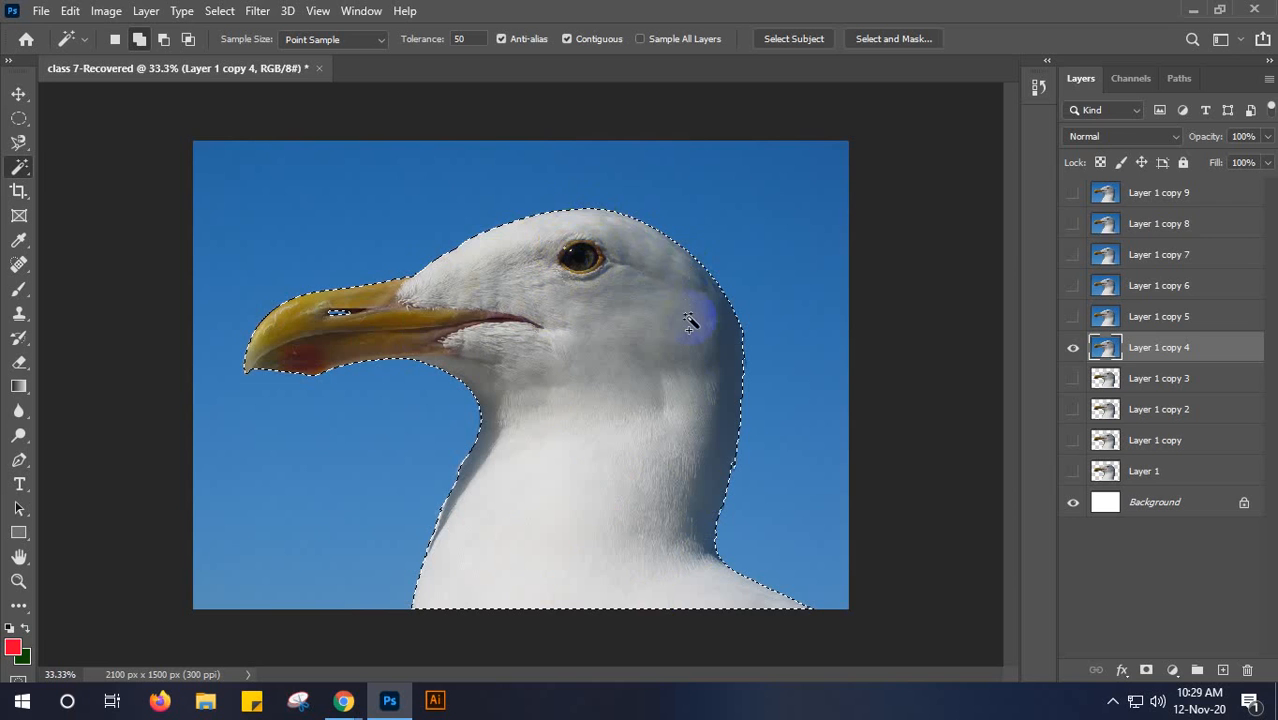
- Invert the selection, delete the blue background from Layer 1 copy 4, and deselect
key("ctrl+shift+i")
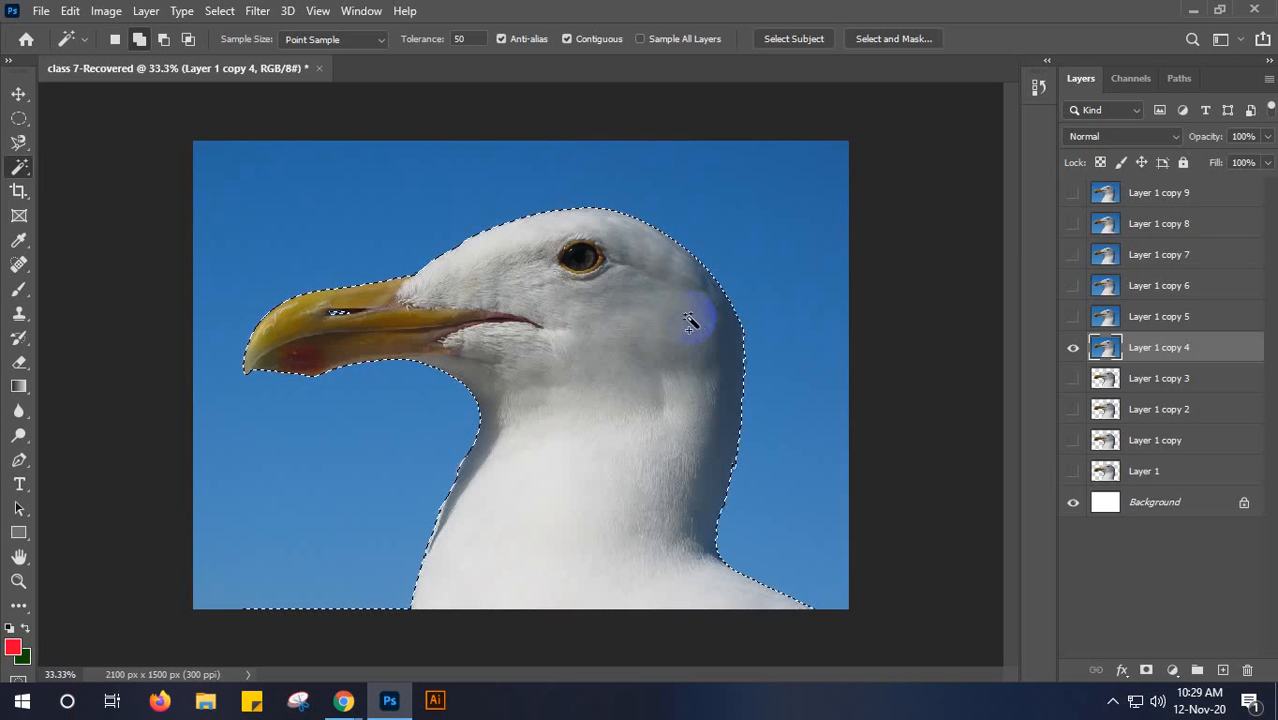
key("Delete")
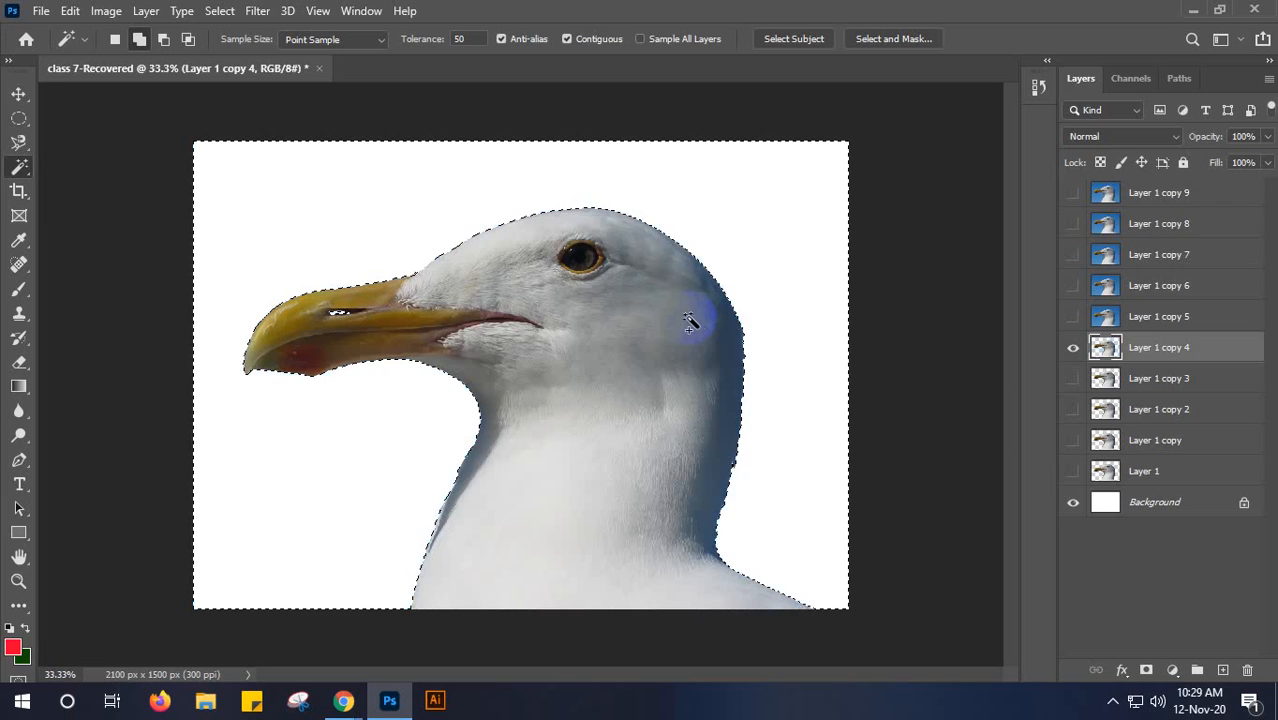
key("ctrl+d")
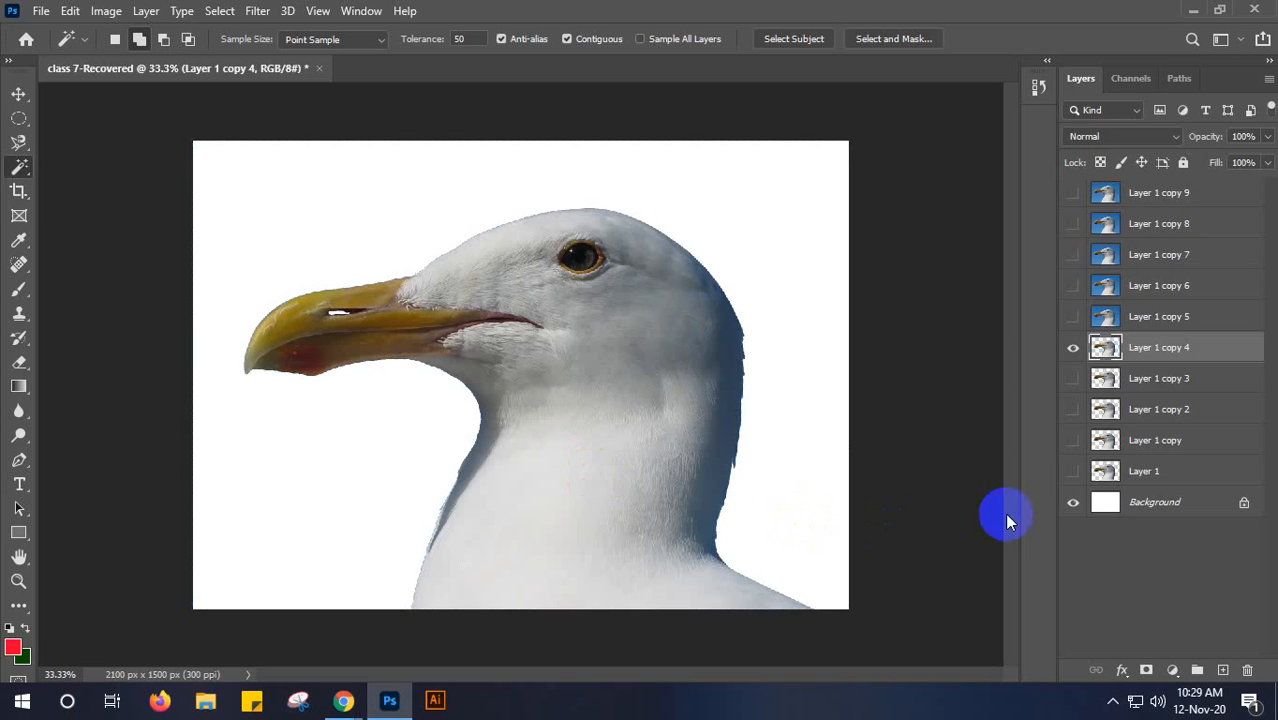
- Switch to the Move tool, hide Layer 1 copy 4, and show Layer 1 copy 5 as the active layer
key("v")
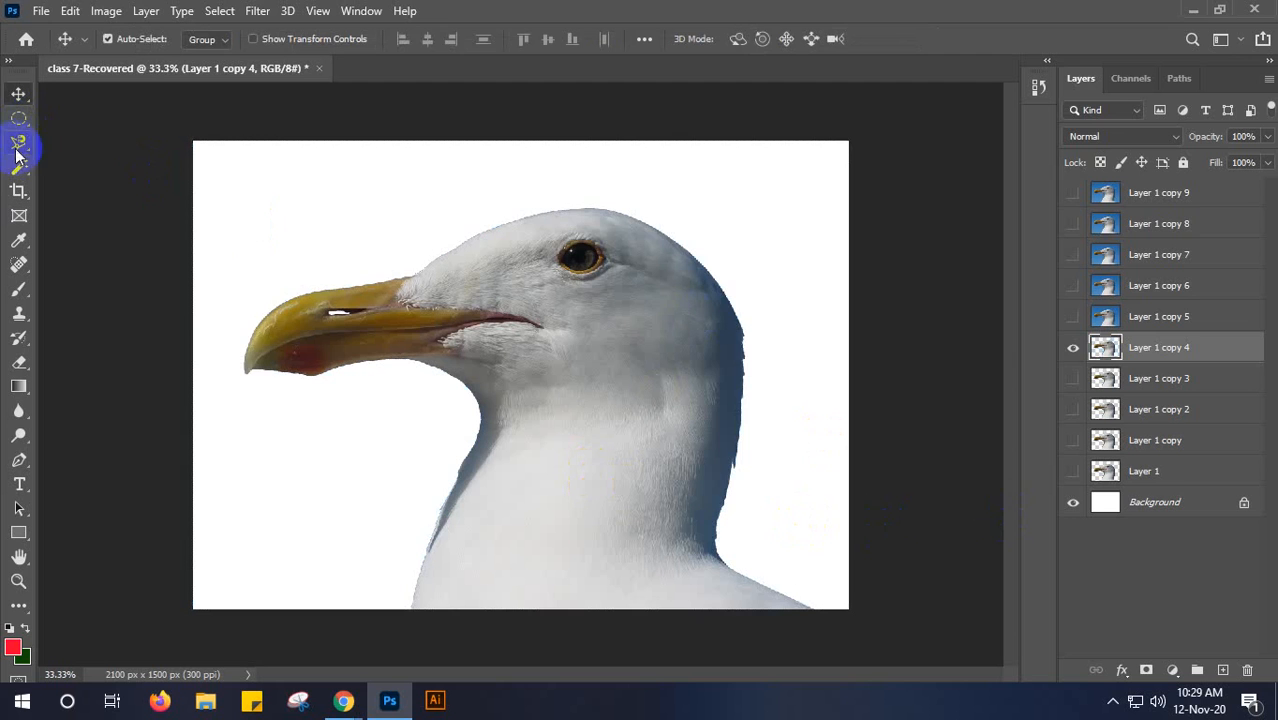
left_click(1073, 347)
left_click(1080, 318)
left_click(1075, 317)
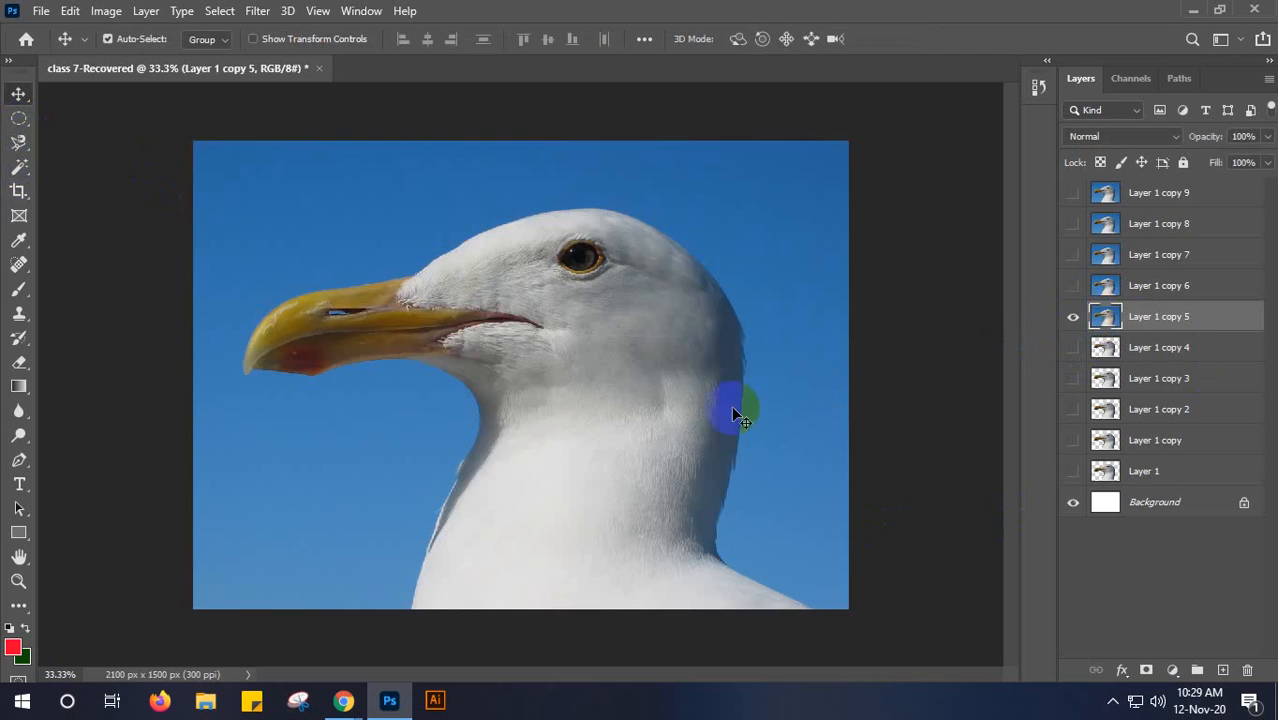
- Trace a freehand selection around the whole seagull on Layer 1 copy 5 with the Lasso tool
left_click(17, 143)
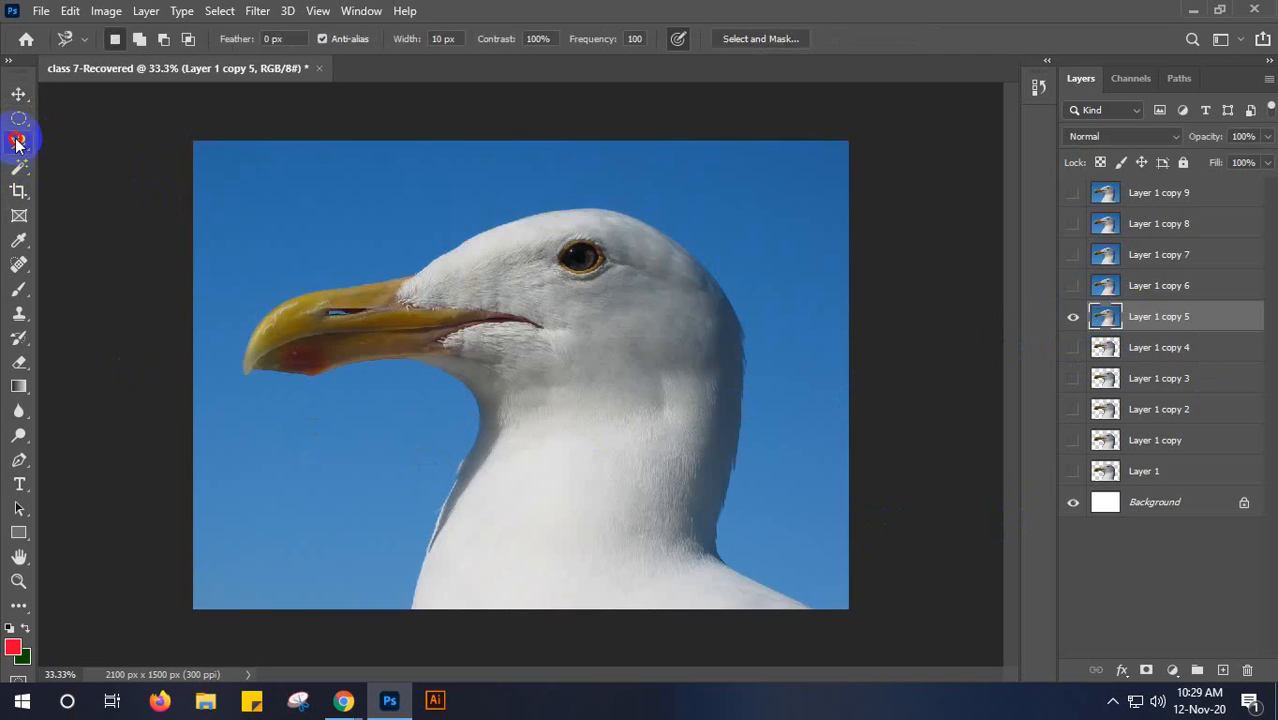
right_click(17, 143)
left_click(79, 137)
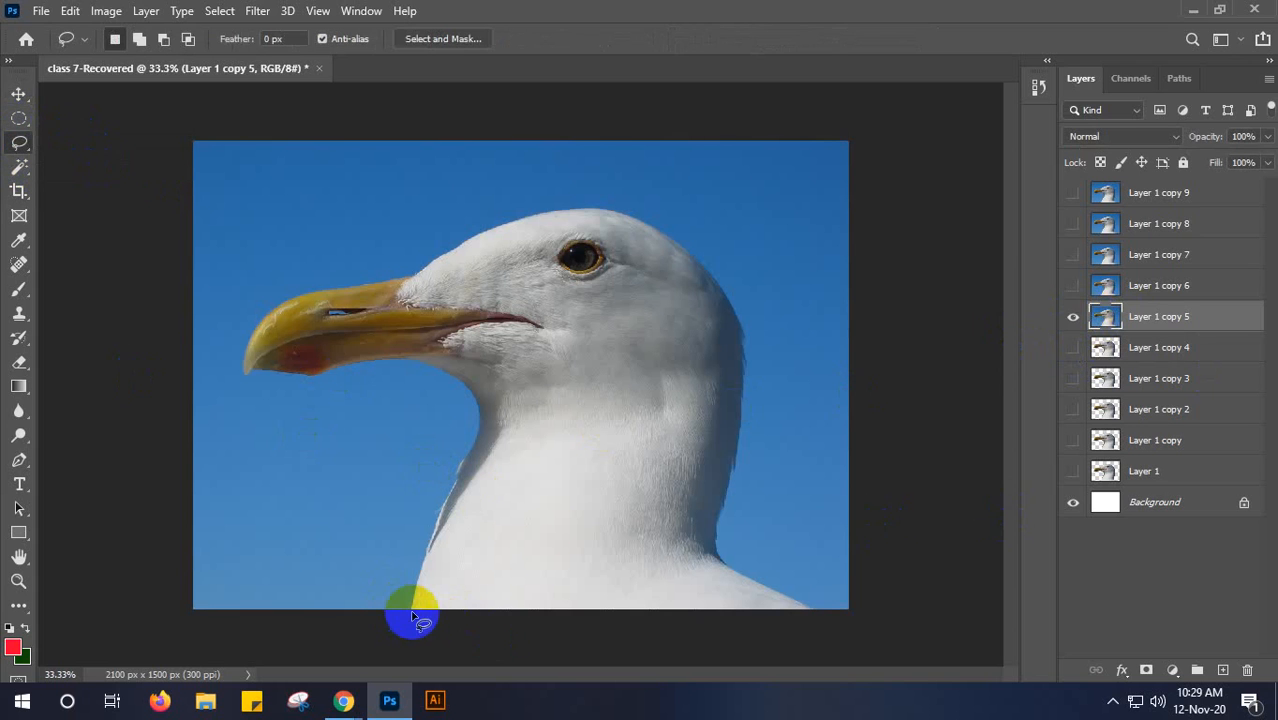
left_click_drag(411, 614, 442, 506)
mouse_move(462, 463)
left_mouse_down()
mouse_move(467, 392)
mouse_move(406, 362)
mouse_move(244, 381)
mouse_move(255, 322)
mouse_move(277, 302)
mouse_move(418, 270)
mouse_move(545, 213)
mouse_move(636, 217)
mouse_move(700, 265)
mouse_move(736, 315)
mouse_move(743, 439)
left_mouse_up()
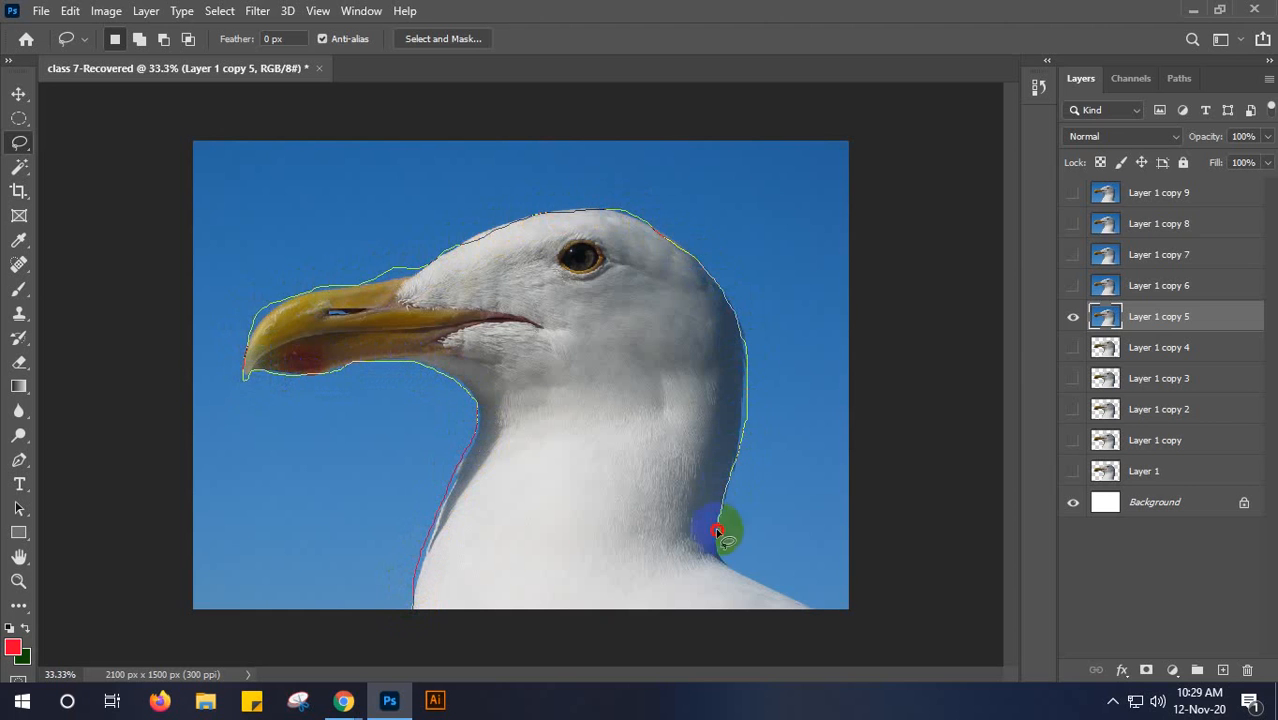
mouse_move(727, 563)
left_mouse_down()
mouse_move(810, 611)
mouse_move(413, 620)
left_mouse_up()
- Subtract the excess blue above and below the beak from the lasso selection, and add back the edge at the beak tip
left_click(164, 38)
mouse_move(427, 258)
left_mouse_down()
mouse_move(384, 277)
mouse_move(345, 270)
mouse_move(414, 251)
mouse_move(430, 263)
left_mouse_up()
mouse_move(286, 288)
left_mouse_down()
mouse_move(254, 335)
mouse_move(228, 334)
mouse_move(265, 286)
mouse_move(285, 300)
left_mouse_up()
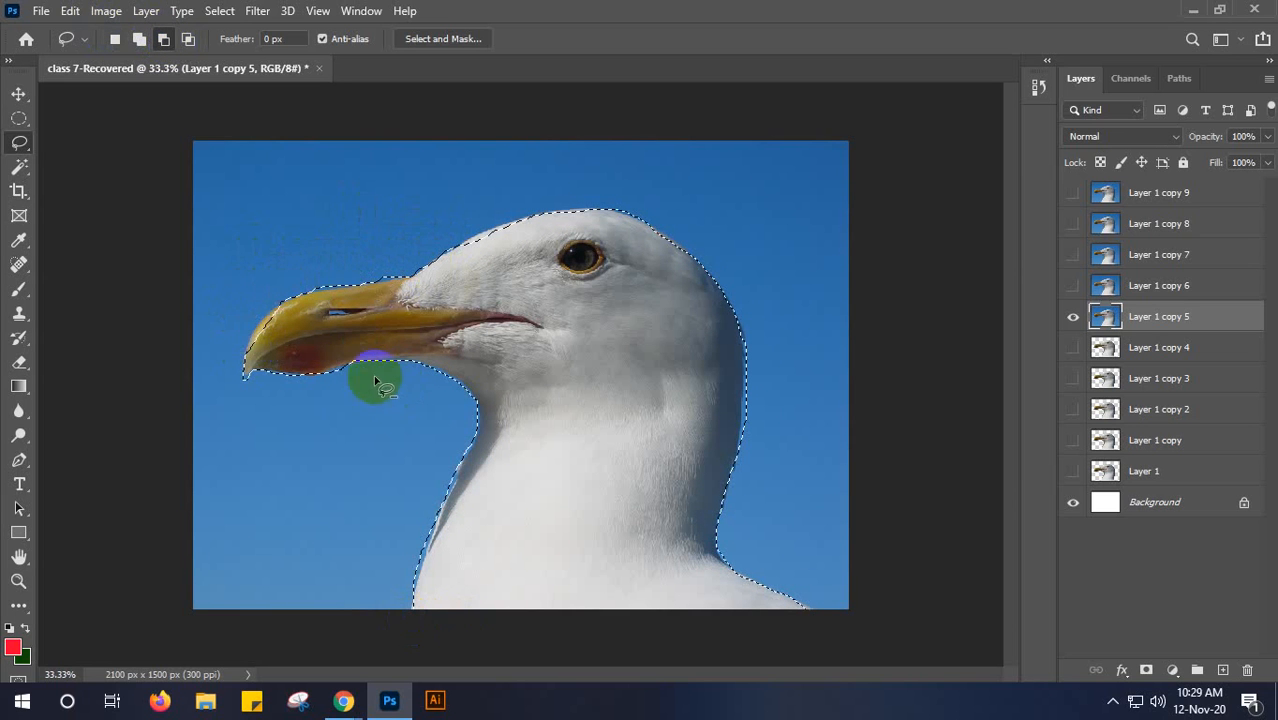
left_click_drag(254, 377, 246, 374)
left_click(139, 40)
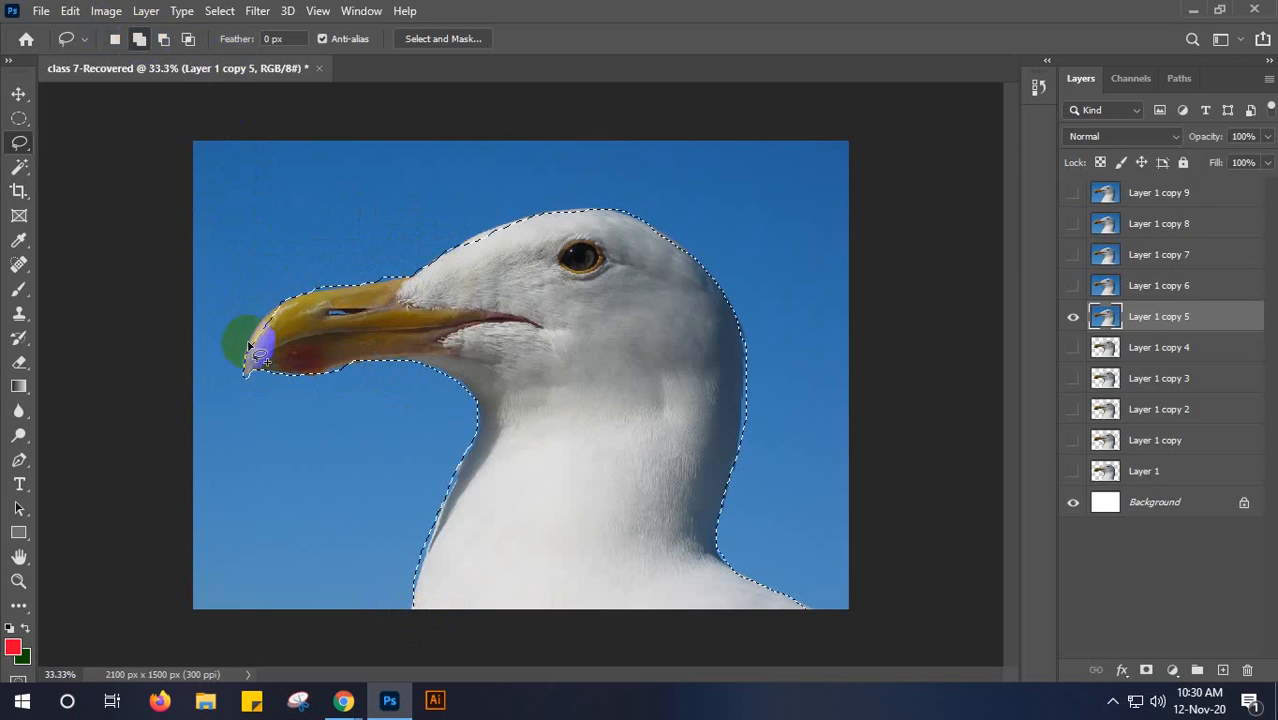
mouse_move(245, 361)
left_mouse_down()
mouse_move(294, 303)
mouse_move(247, 360)
left_mouse_up()
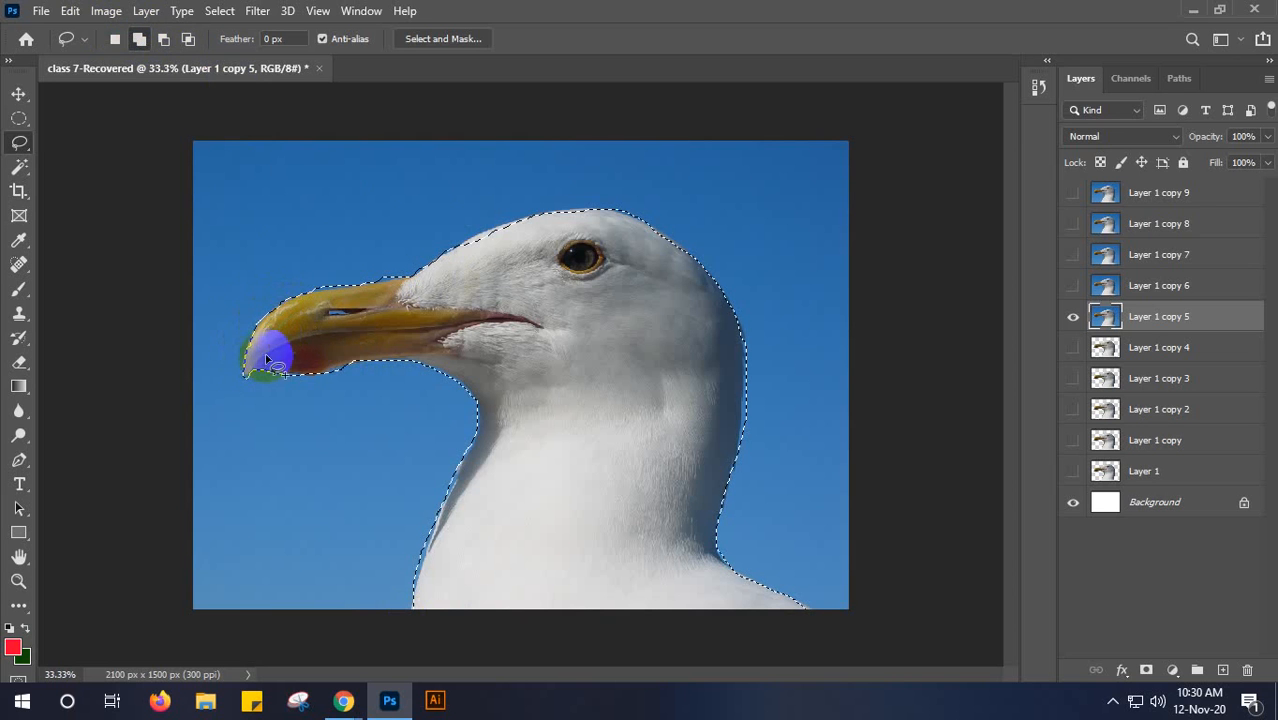
- Subtract the blue sliver above the base of the beak and add the missed forehead edge to the lasso selection
left_click(168, 44)
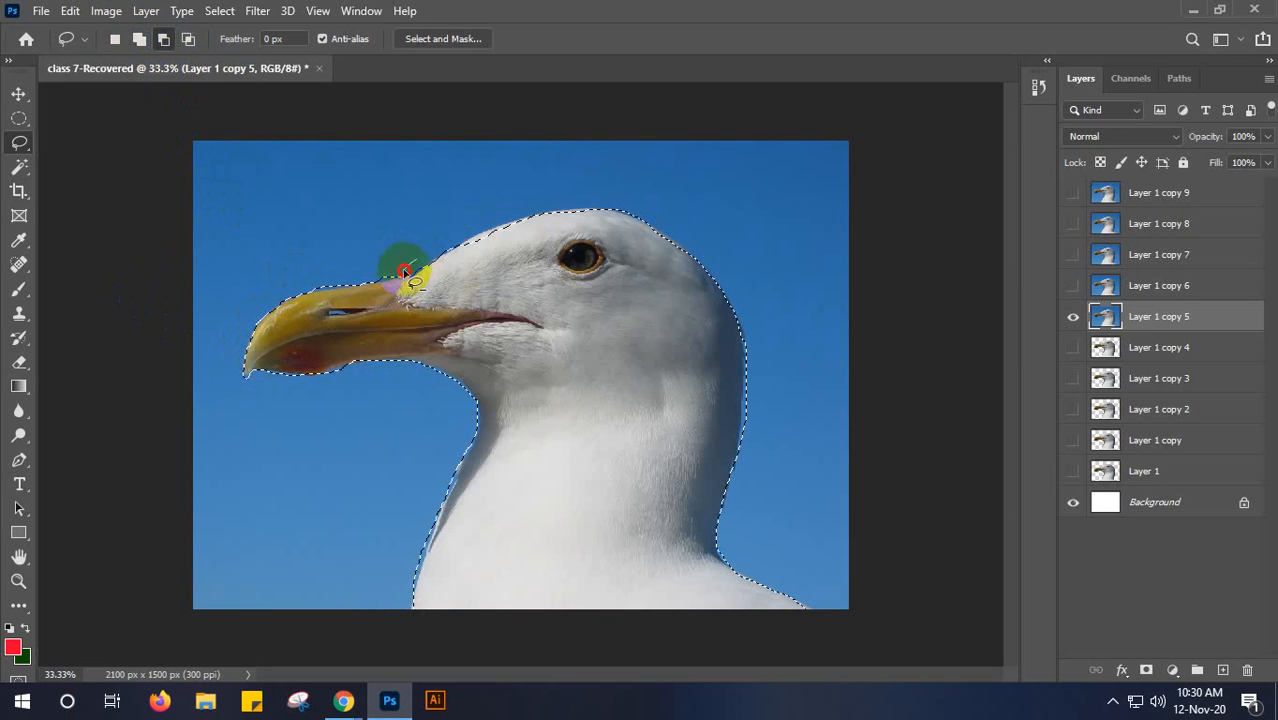
mouse_move(368, 281)
left_mouse_down()
mouse_move(291, 292)
mouse_move(346, 266)
mouse_move(412, 263)
mouse_move(401, 278)
mouse_move(303, 290)
mouse_move(343, 260)
mouse_move(404, 267)
left_mouse_up()
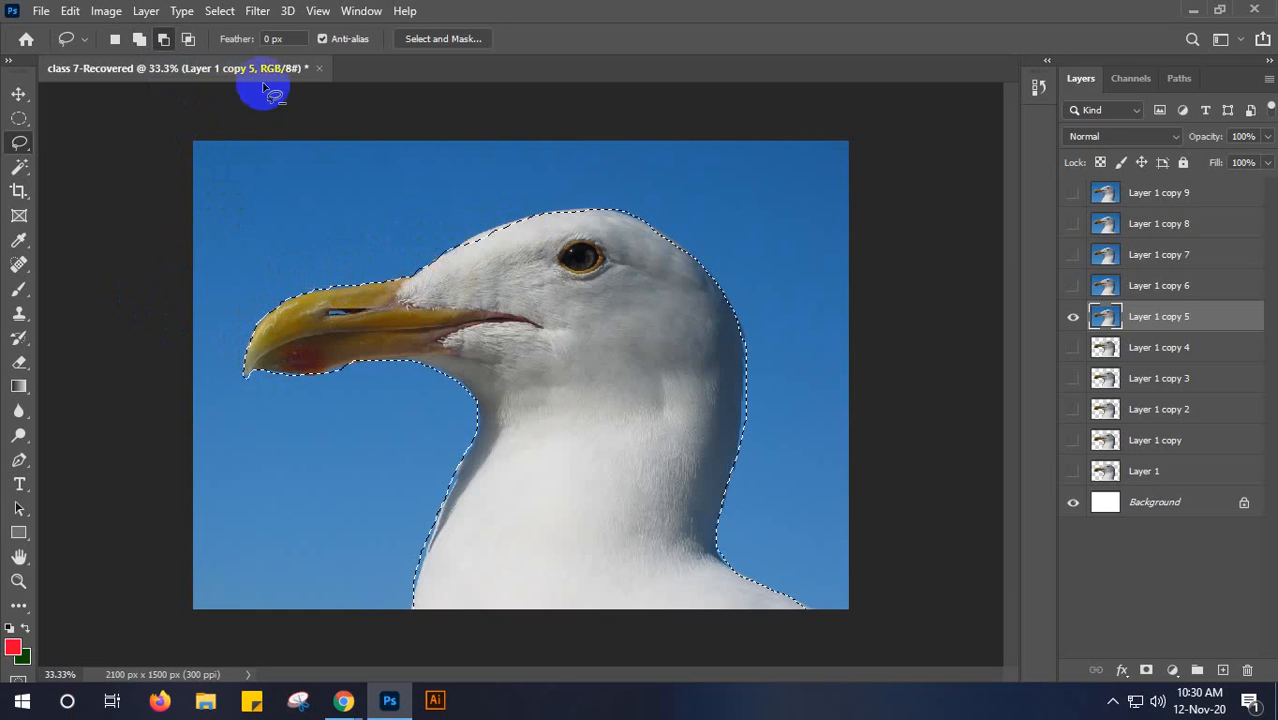
left_click(136, 42)
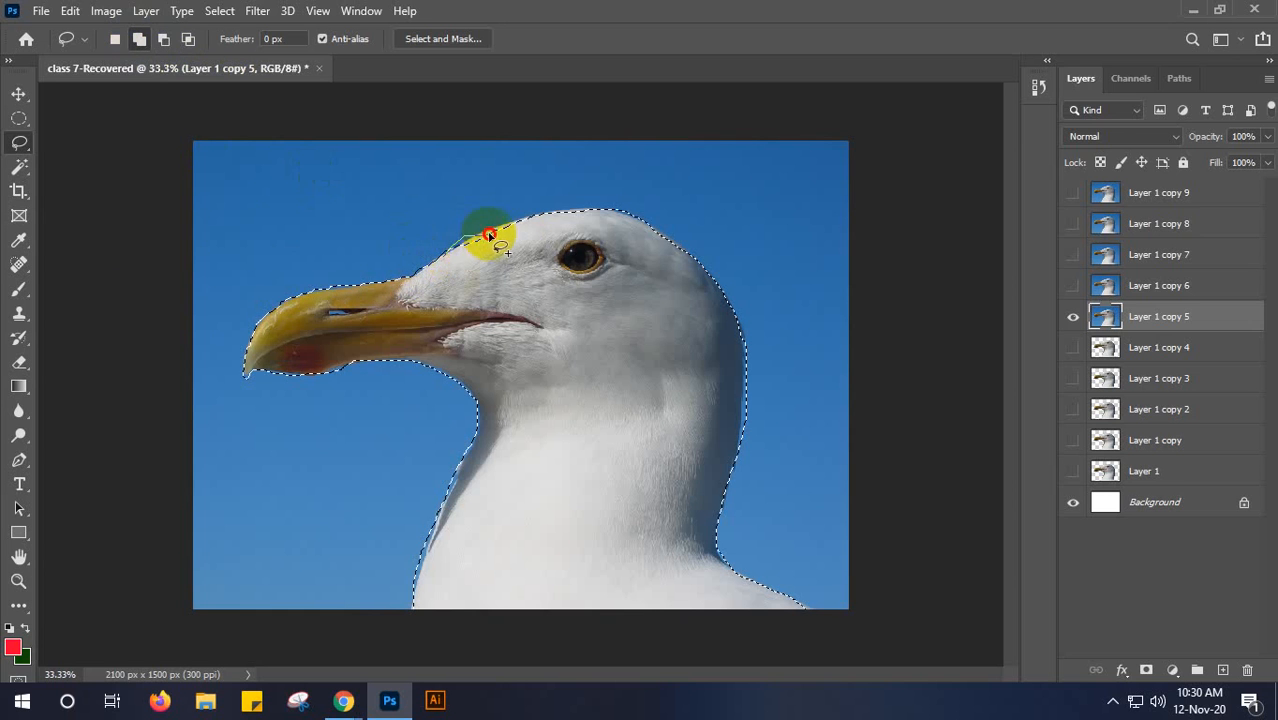
left_click_drag(513, 225, 452, 252)
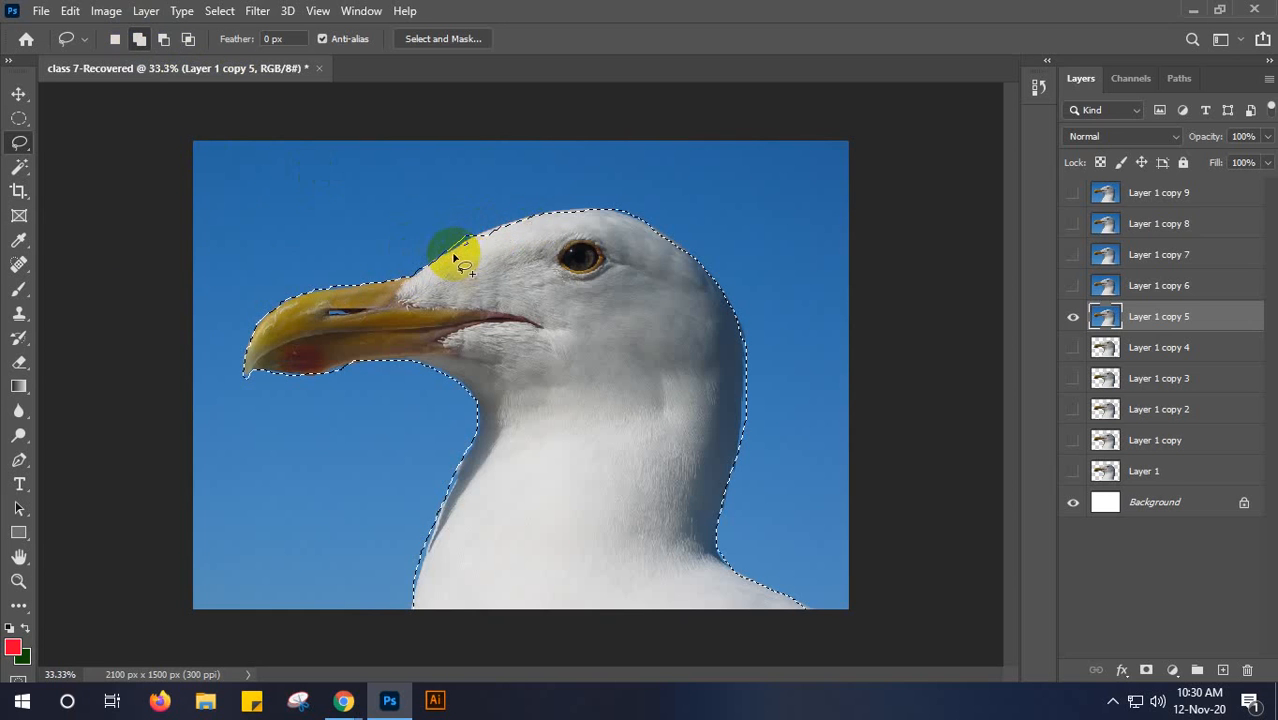
left_click_drag(523, 219, 460, 251)
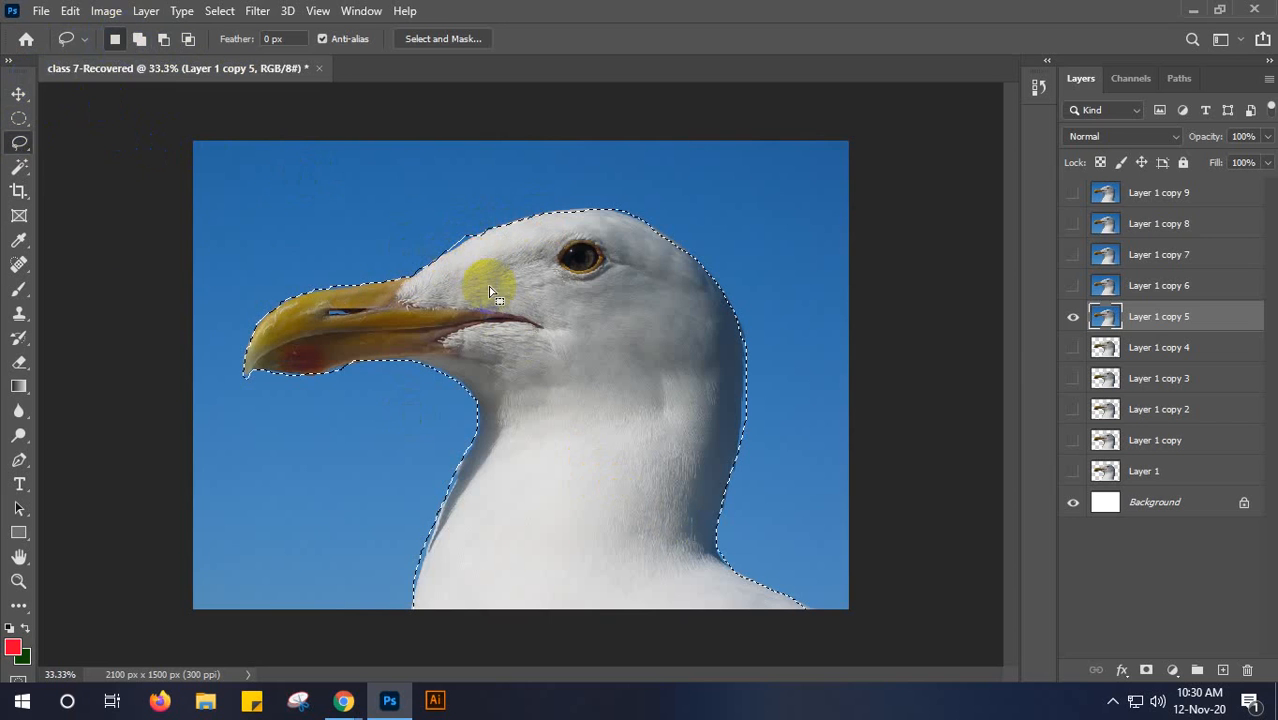
- Invert the selection, delete the blue background from Layer 1 copy 5, deselect, and switch to the Move tool
key("ctrl+shift+i")
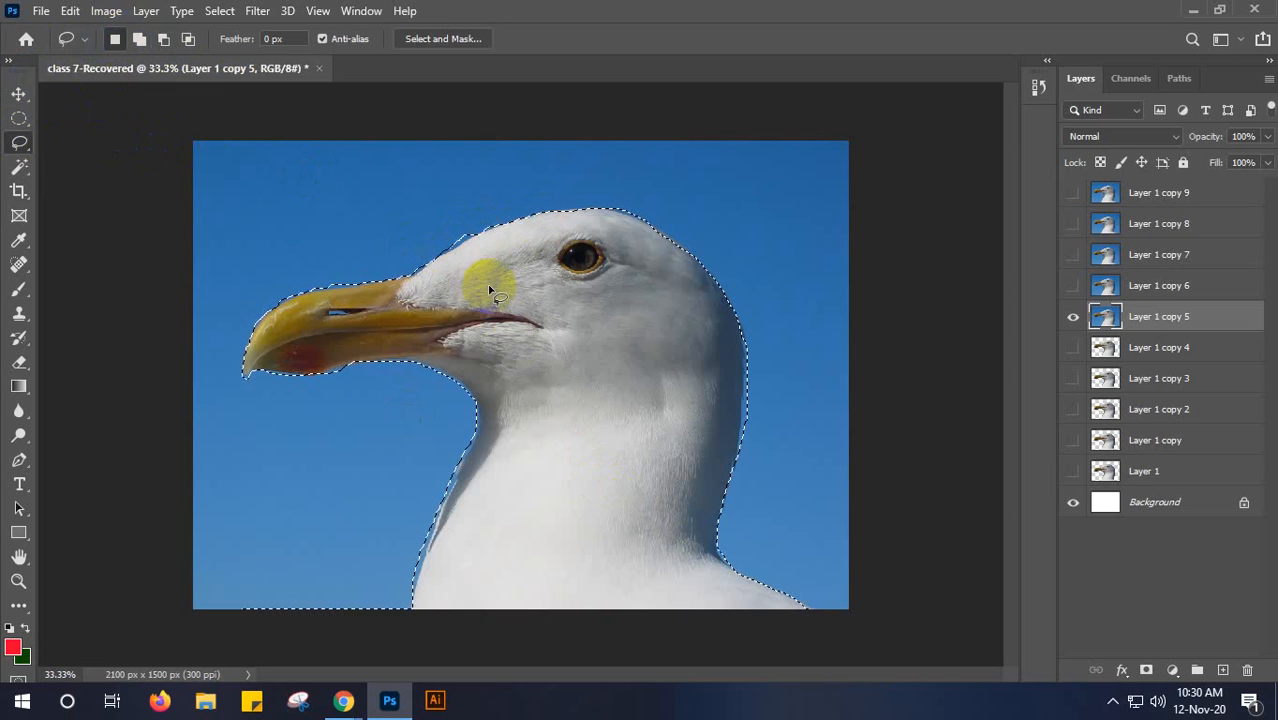
key("Delete")
key("ctrl+d")
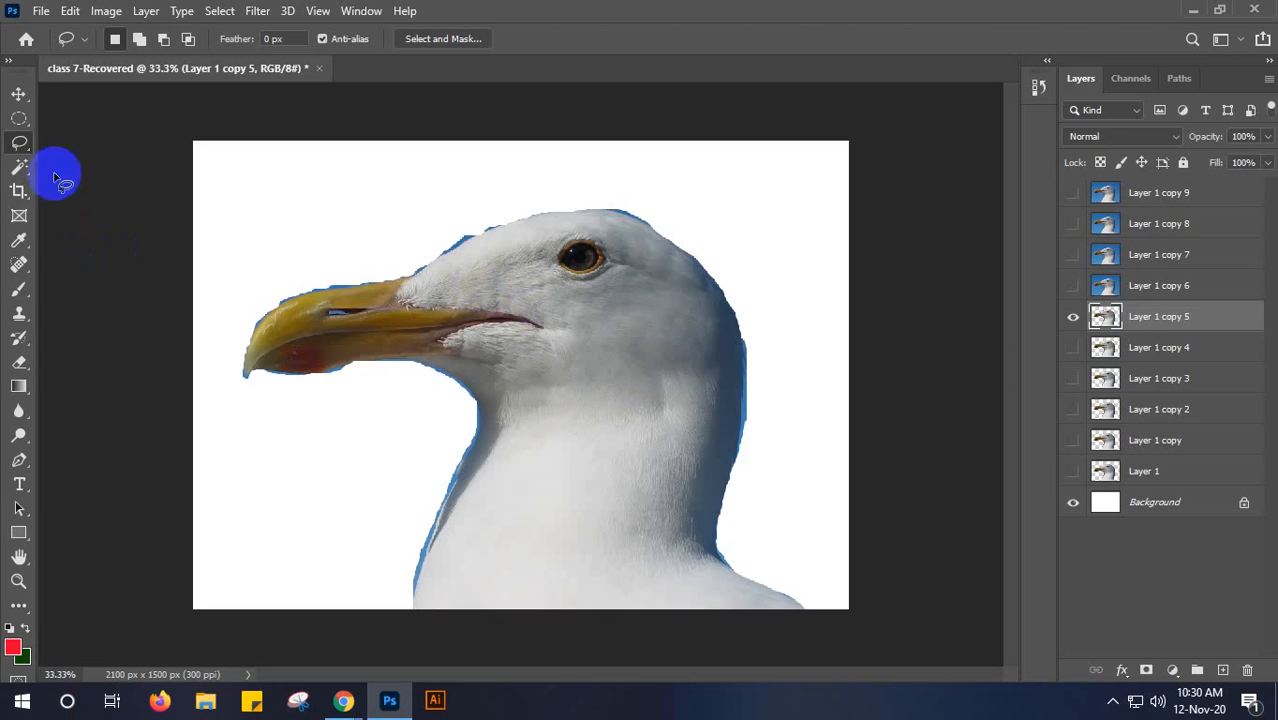
key("v")
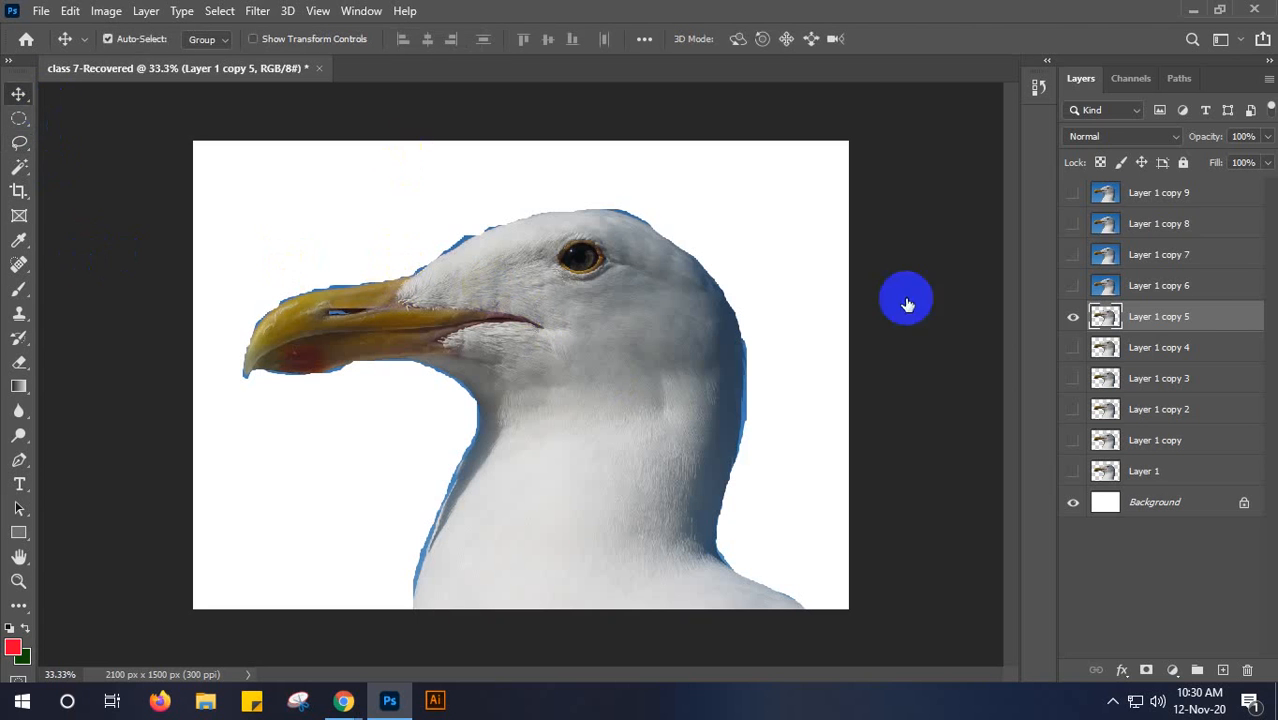
- Move Layer 1 copy 5 directly above the Background layer and show Layer 1 through Layer 1 copy 4
left_click_drag(1208, 318, 1184, 490)
left_click(1073, 317)
left_click(1073, 317)
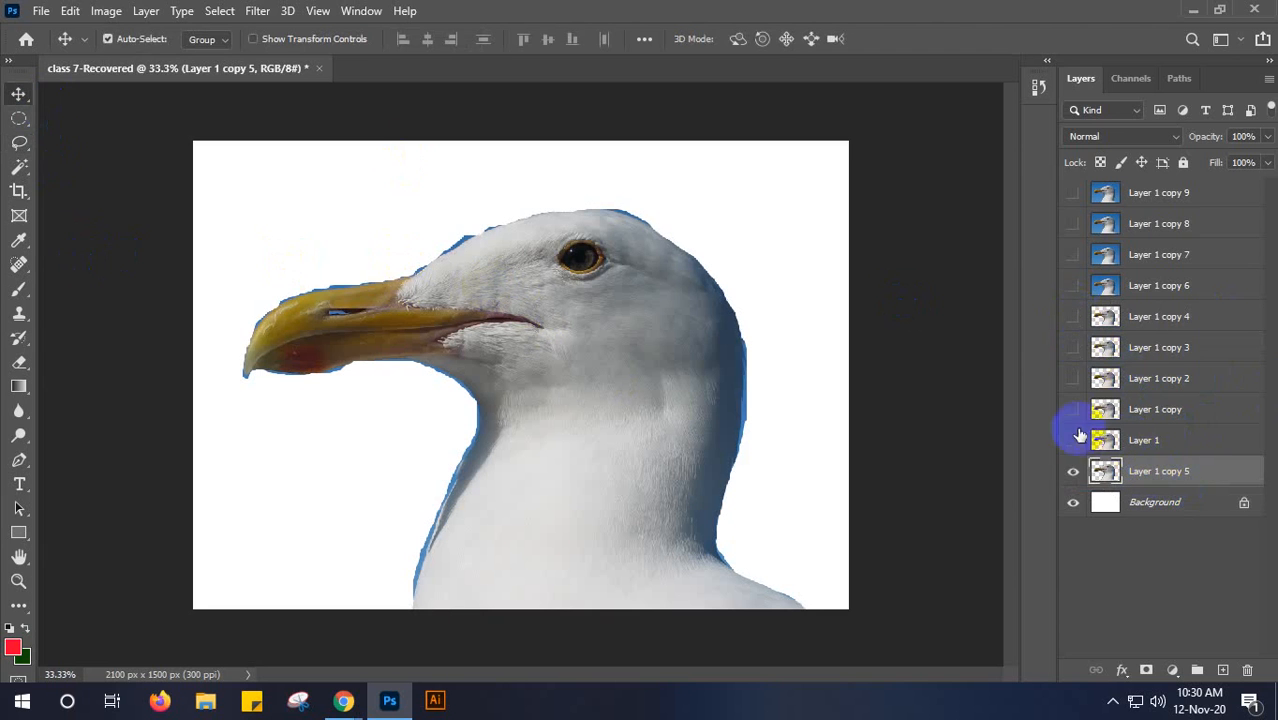
left_click_drag(1077, 444, 1073, 328)
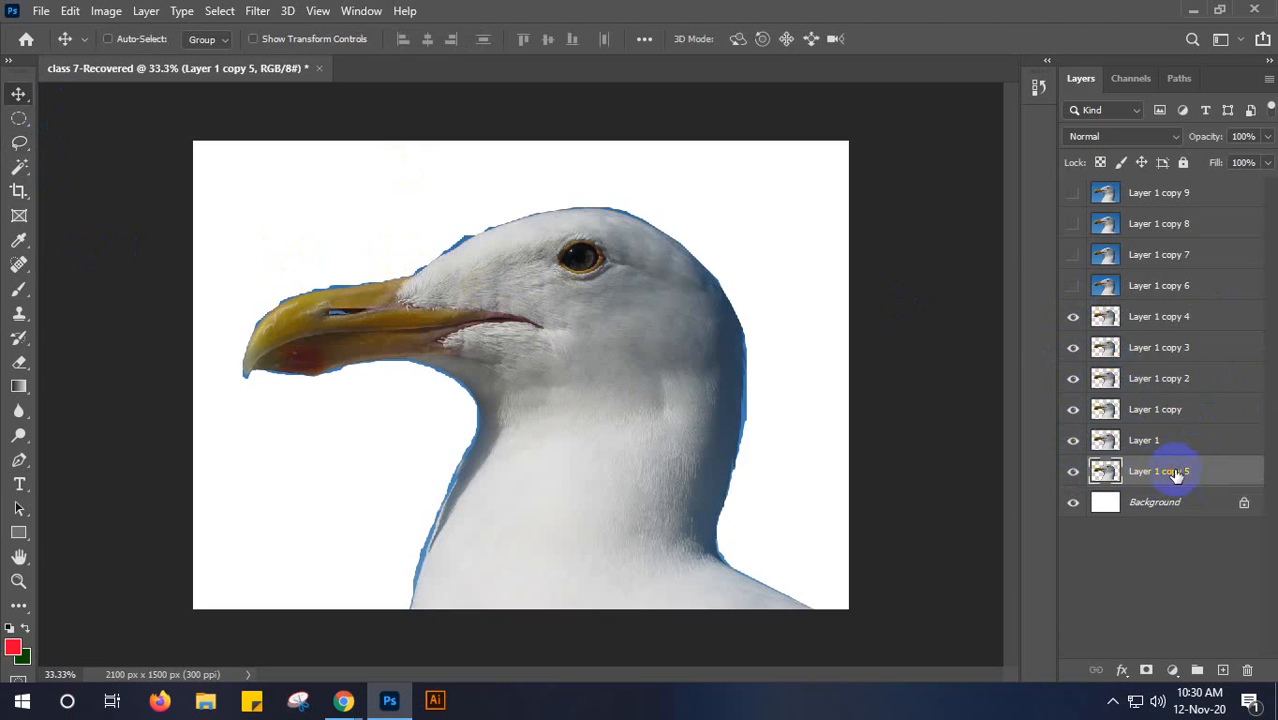
- Scale Layer 1 copy 5 down proportionally and place it in the upper-left corner of the canvas
key("ctrl+t")
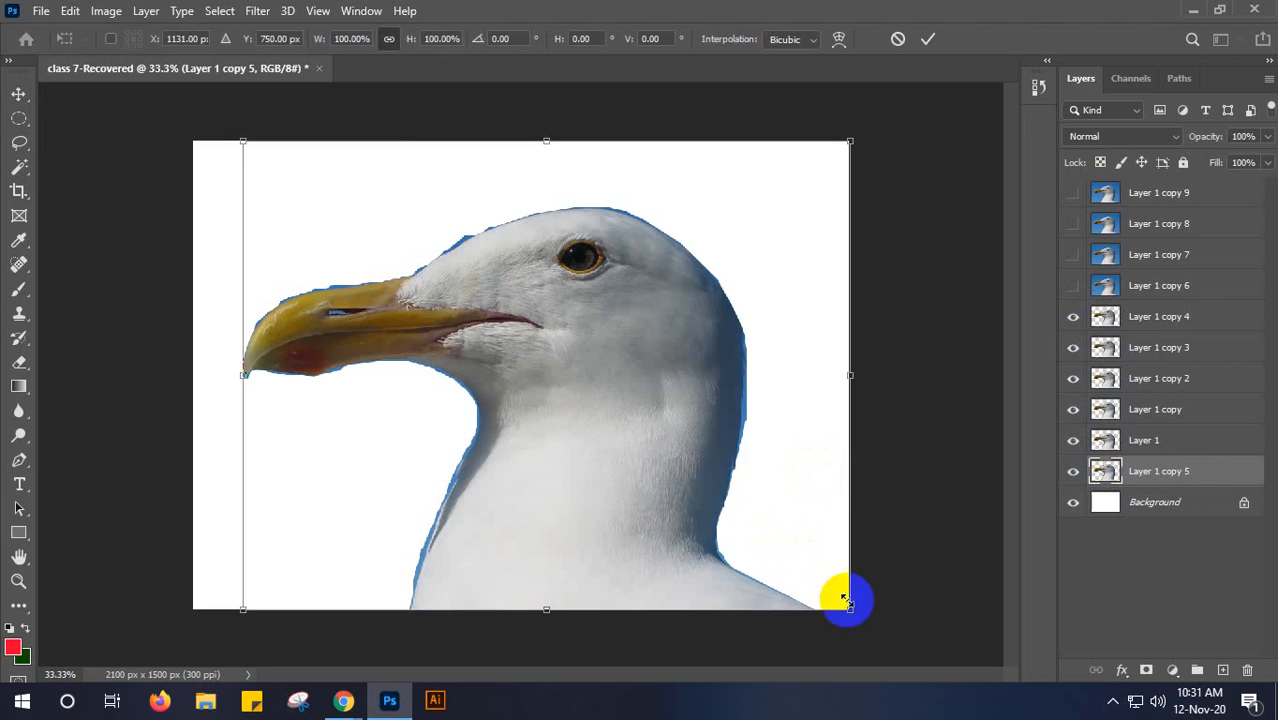
left_click_drag(845, 607, 490, 301)
left_click_drag(407, 253, 365, 250)
key("Return")
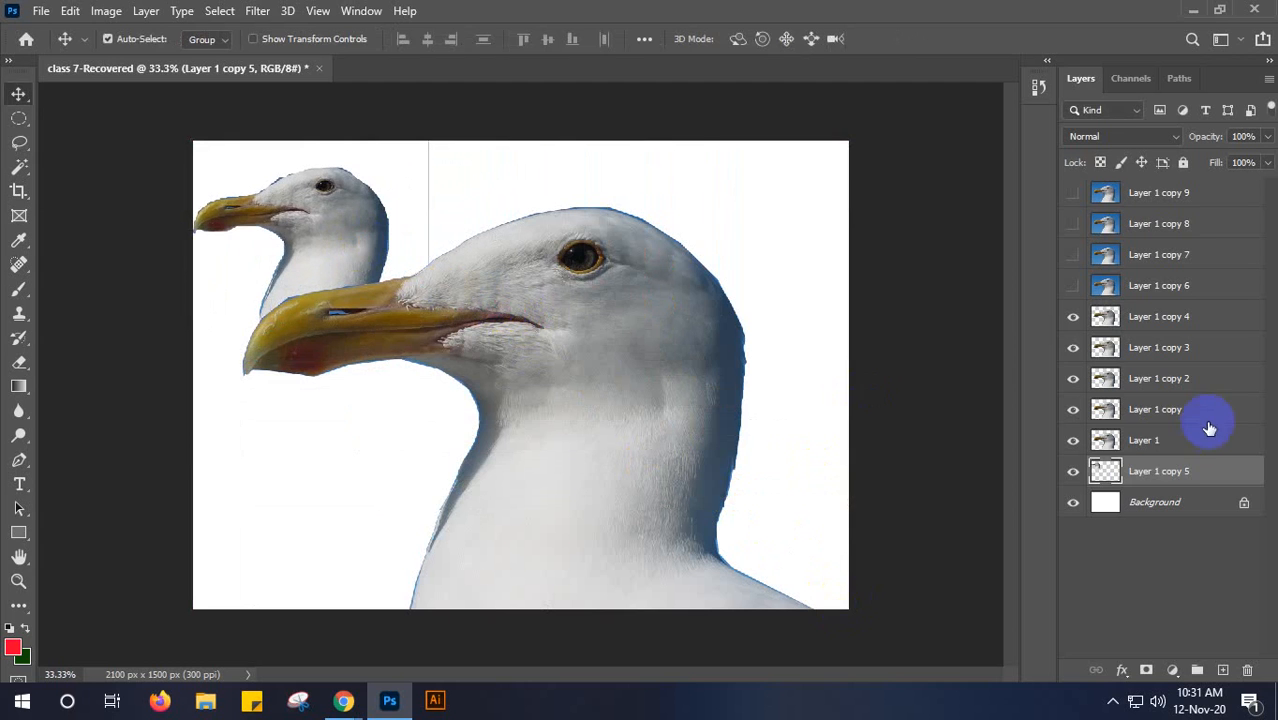
- Scale Layer 1 down to about 37% and place it at the top centre of the canvas
left_click(1190, 441)
key("ctrl+t")
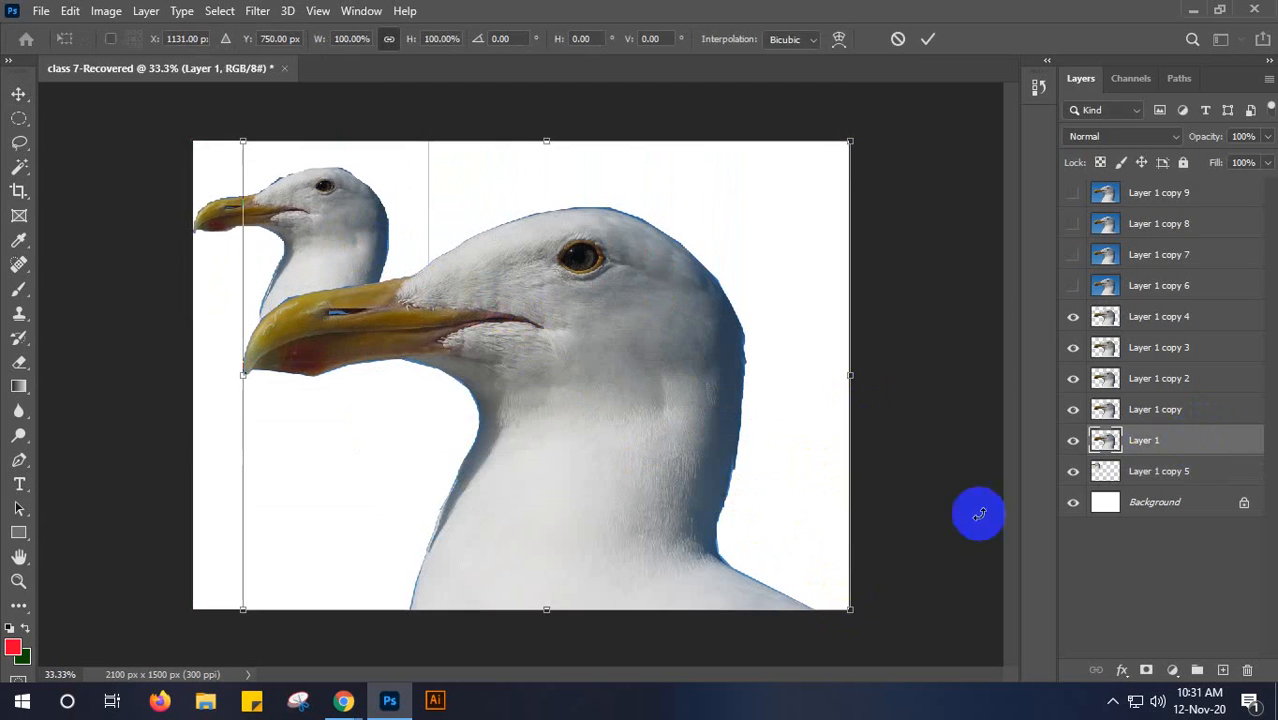
left_click_drag(847, 608, 505, 342)
left_click_drag(362, 239, 554, 237)
left_click_drag(680, 345, 641, 326)
left_click(733, 178)
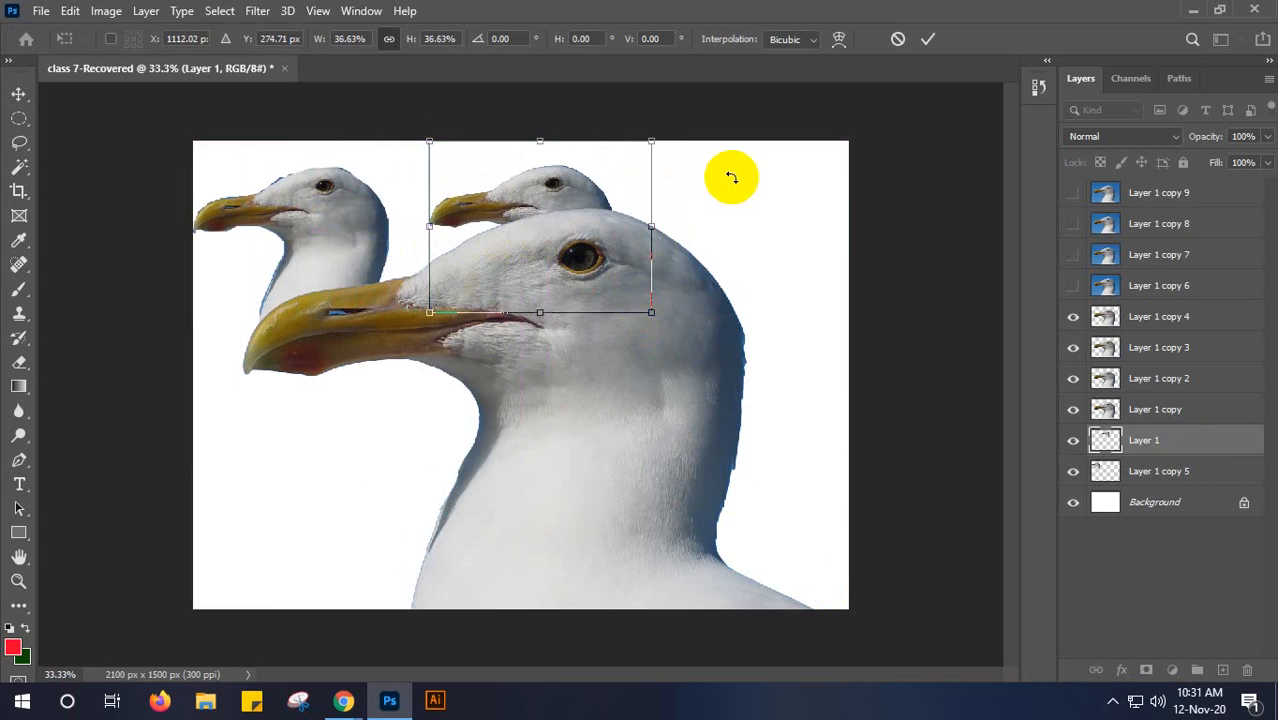
- Scale Layer 1 copy down to about 39% and place it in the upper-right corner of the canvas
left_click(1141, 409)
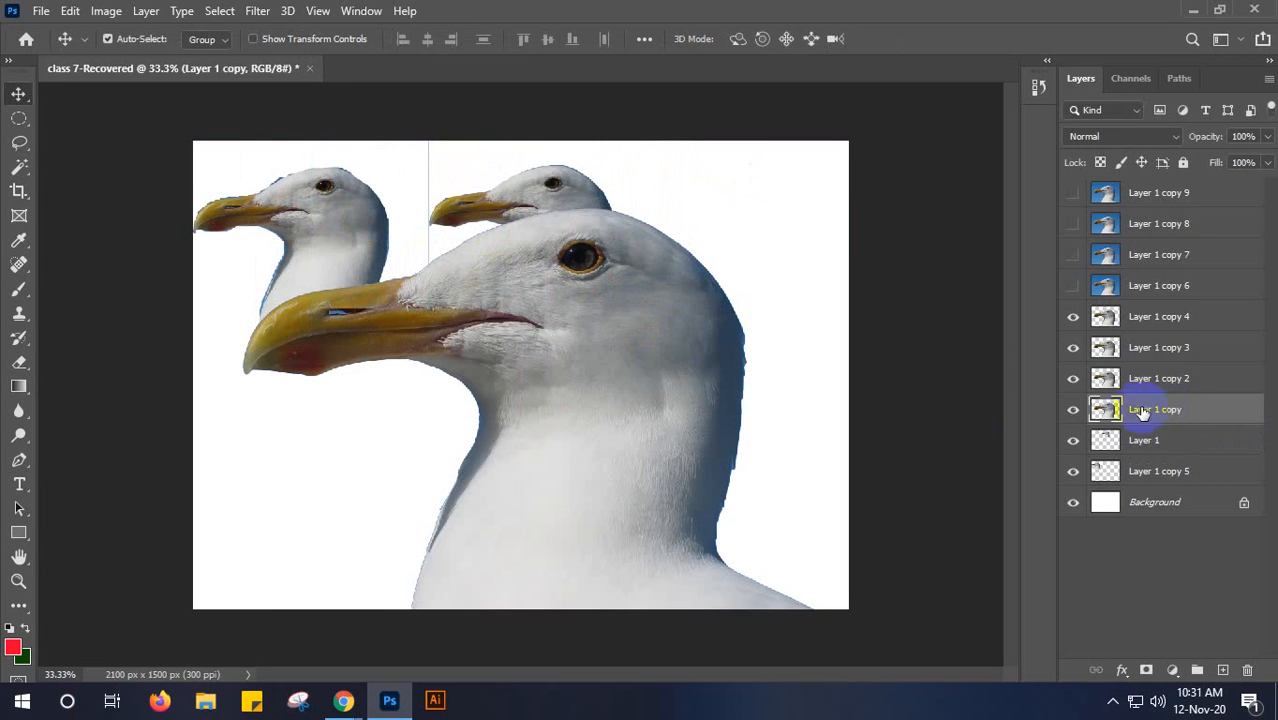
key("ctrl+t")
left_click_drag(850, 606, 714, 237)
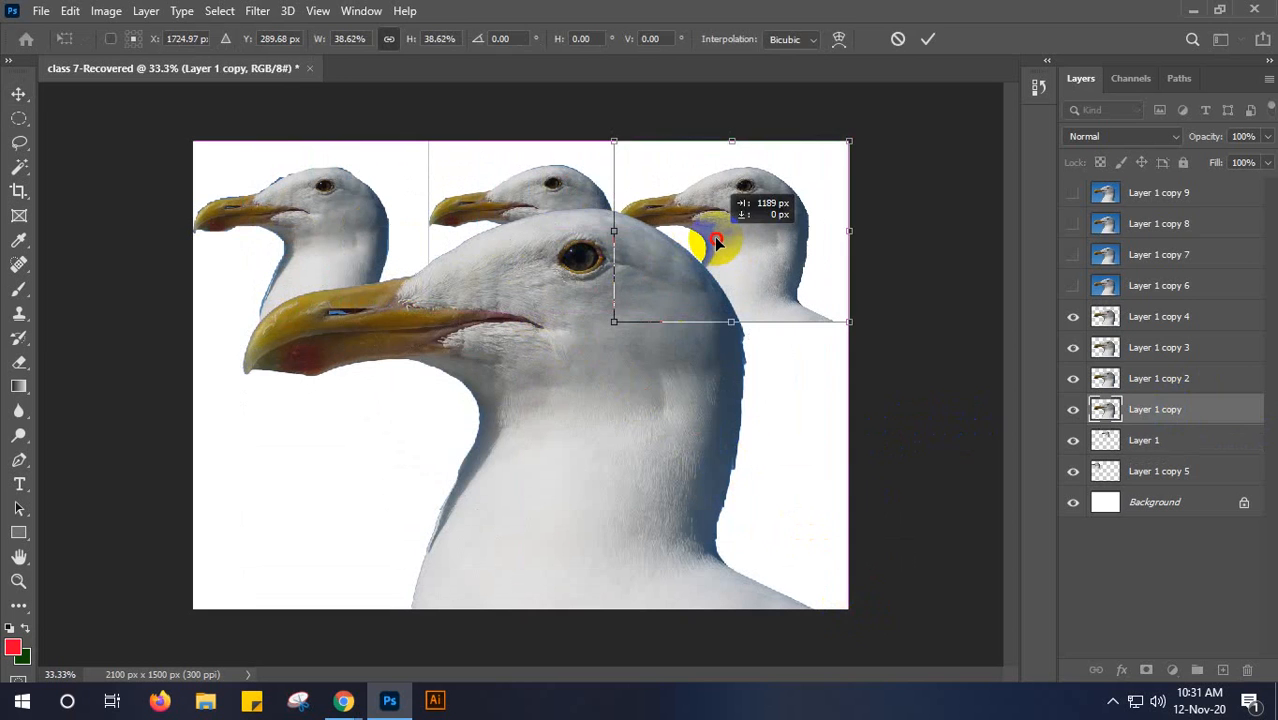
key("Return")
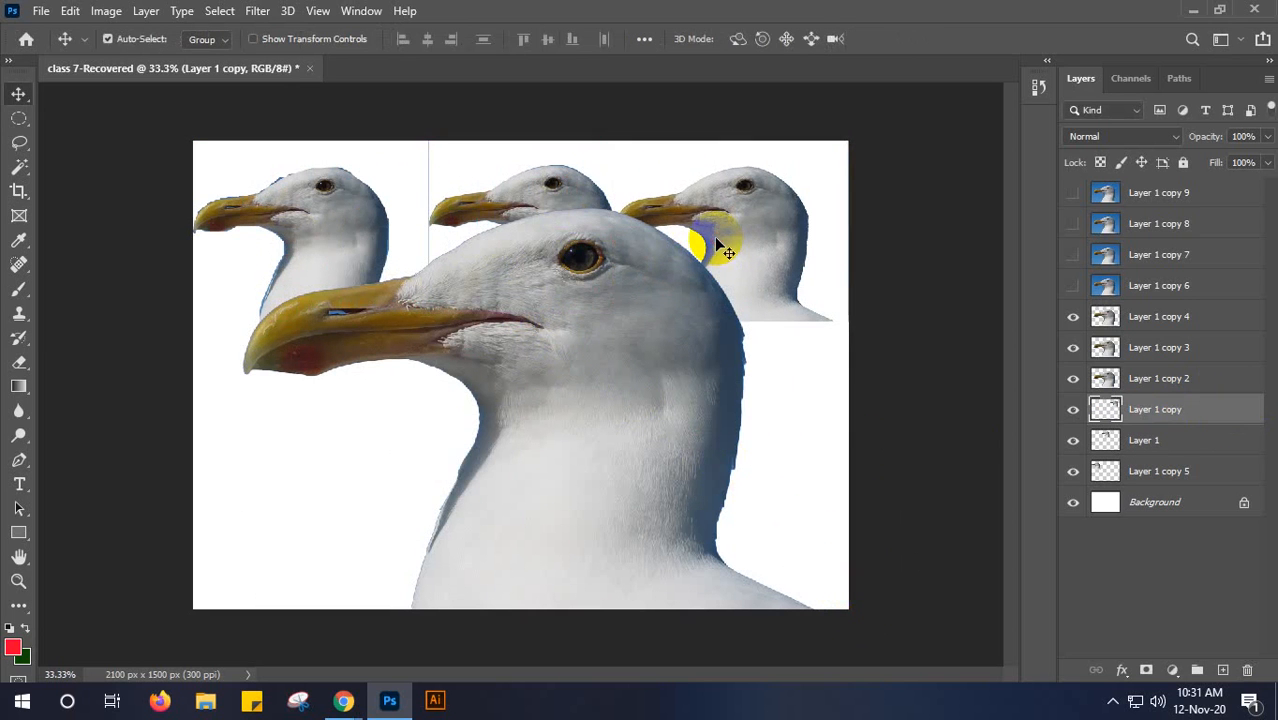
- Scale Layer 1 copy 2 down proportionally and place it in the lower-left corner of the canvas
left_click(1186, 379)
key("ctrl+t")
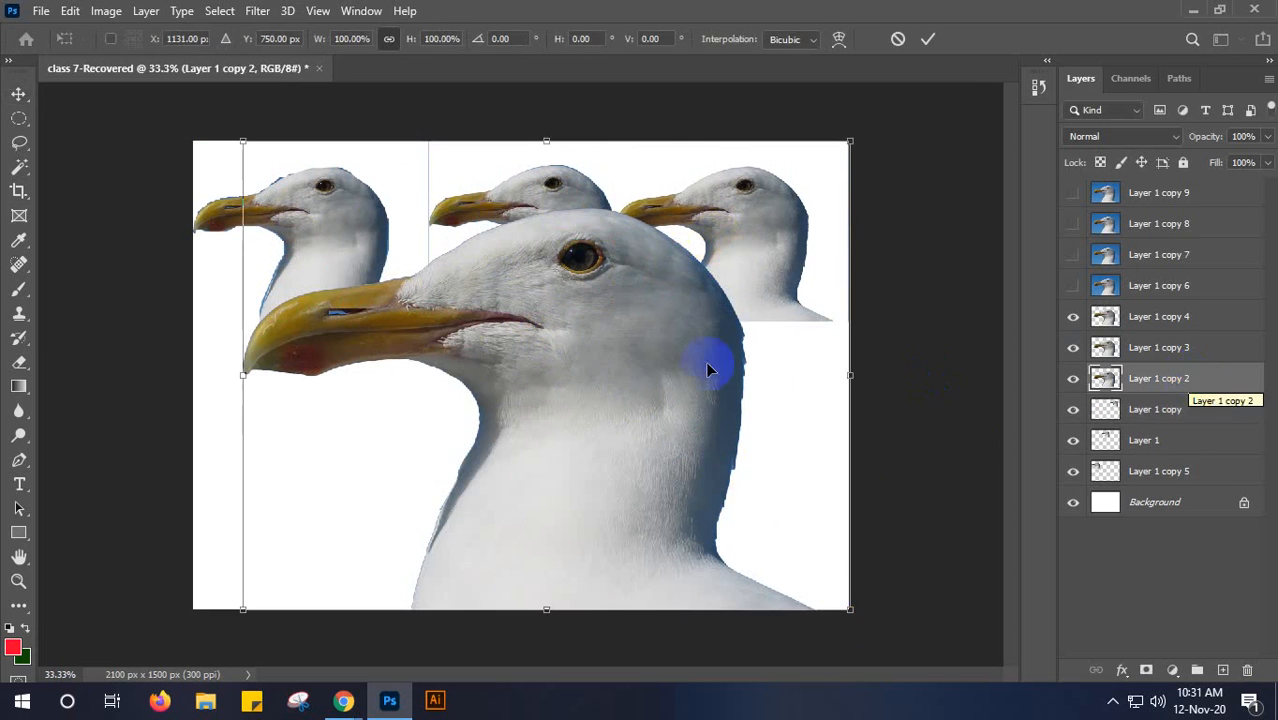
left_click_drag(847, 140, 502, 429)
left_click_drag(365, 496, 312, 499)
key("Return")
- Scale Layer 1 copy 3 down to about 41% and place it at the bottom of the canvas beside the lower-left seagull
left_click(1170, 352)
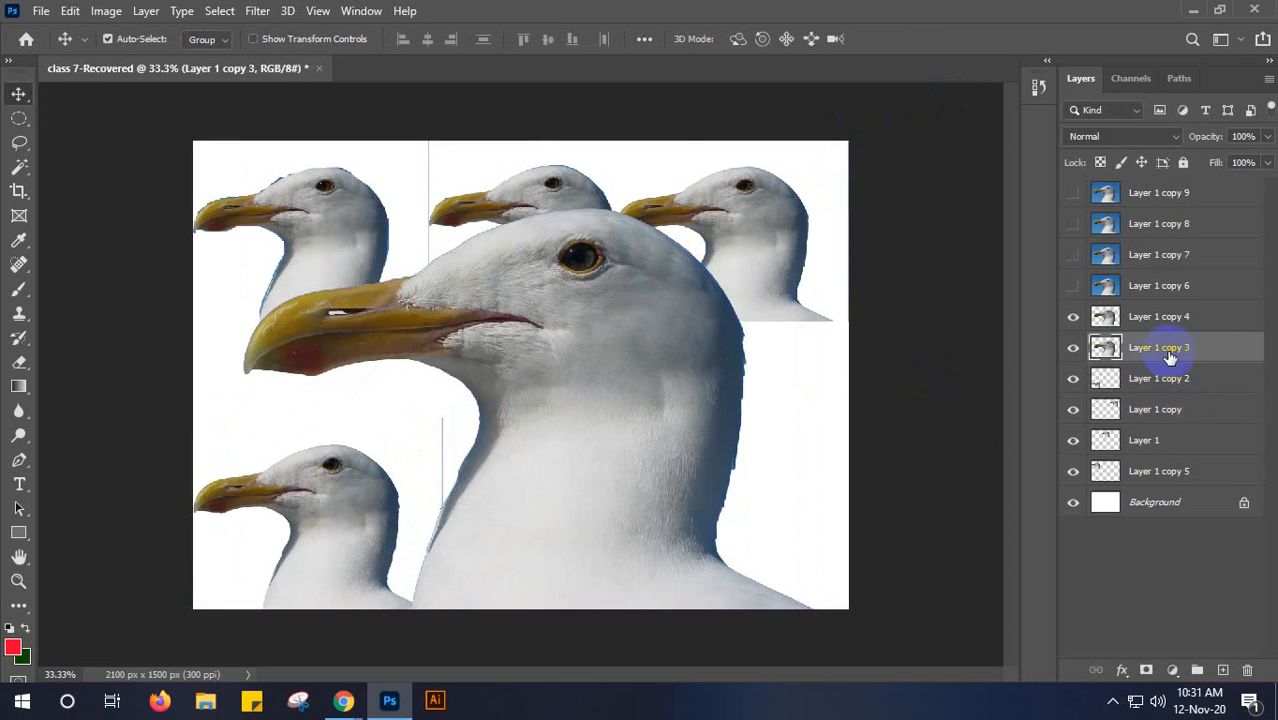
key("ctrl+t")
left_click_drag(845, 143, 520, 496)
left_click_drag(471, 433, 494, 415)
left_click_drag(372, 502, 522, 502)
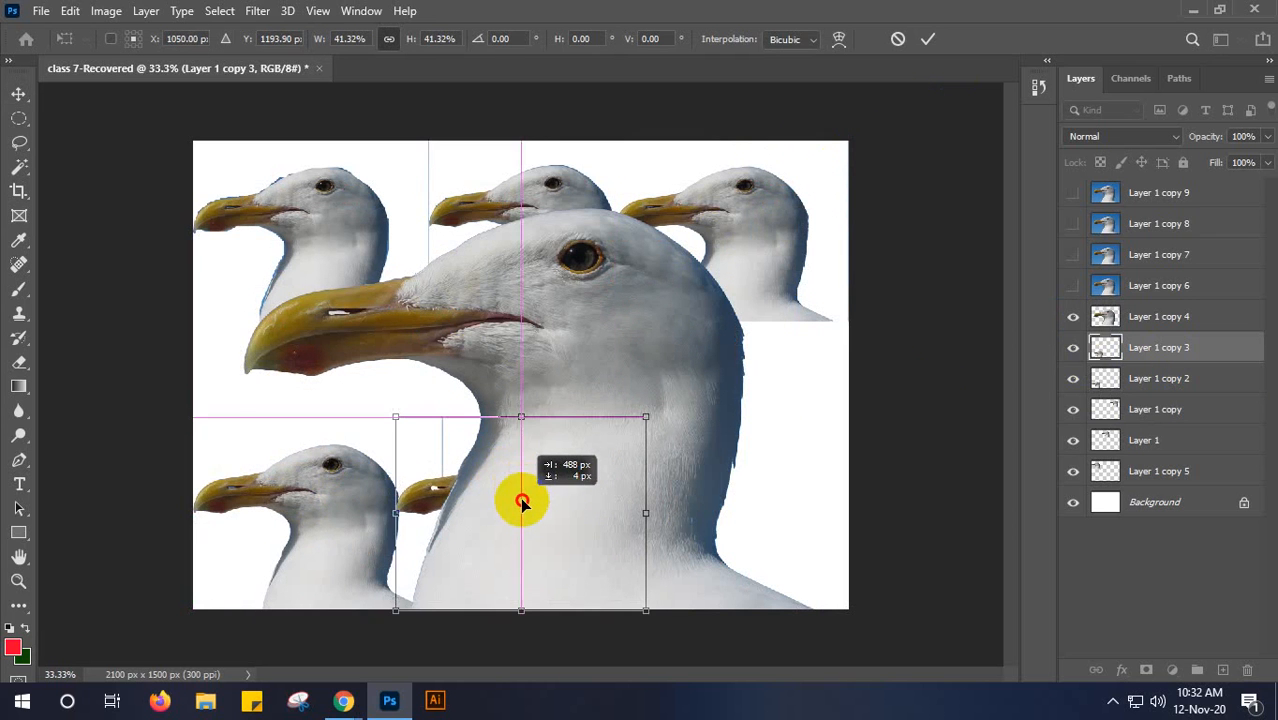
key("shift+Right")
key("shift+Right")
key("shift+Right")
key("shift+Right")
key("Return")
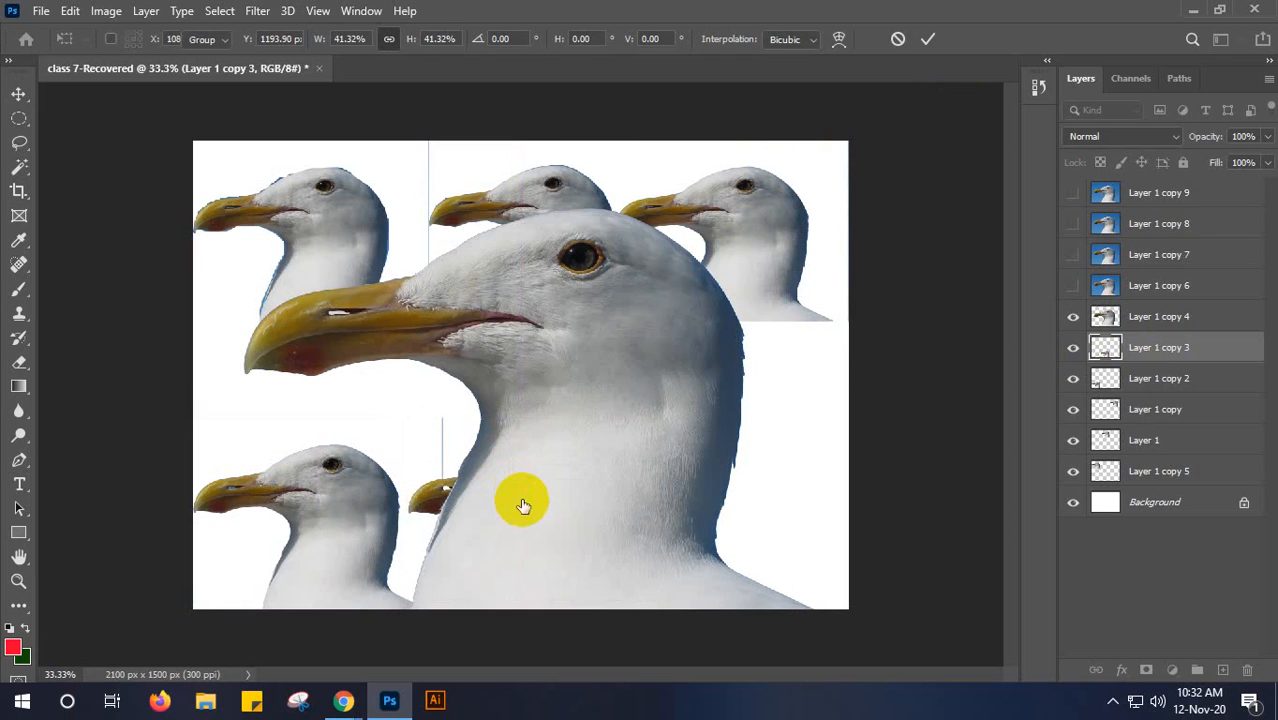
- Scale Layer 1 copy 4 down to about 40%, place it in the lower-right corner of the canvas, and deselect the layer
left_click(1181, 316)
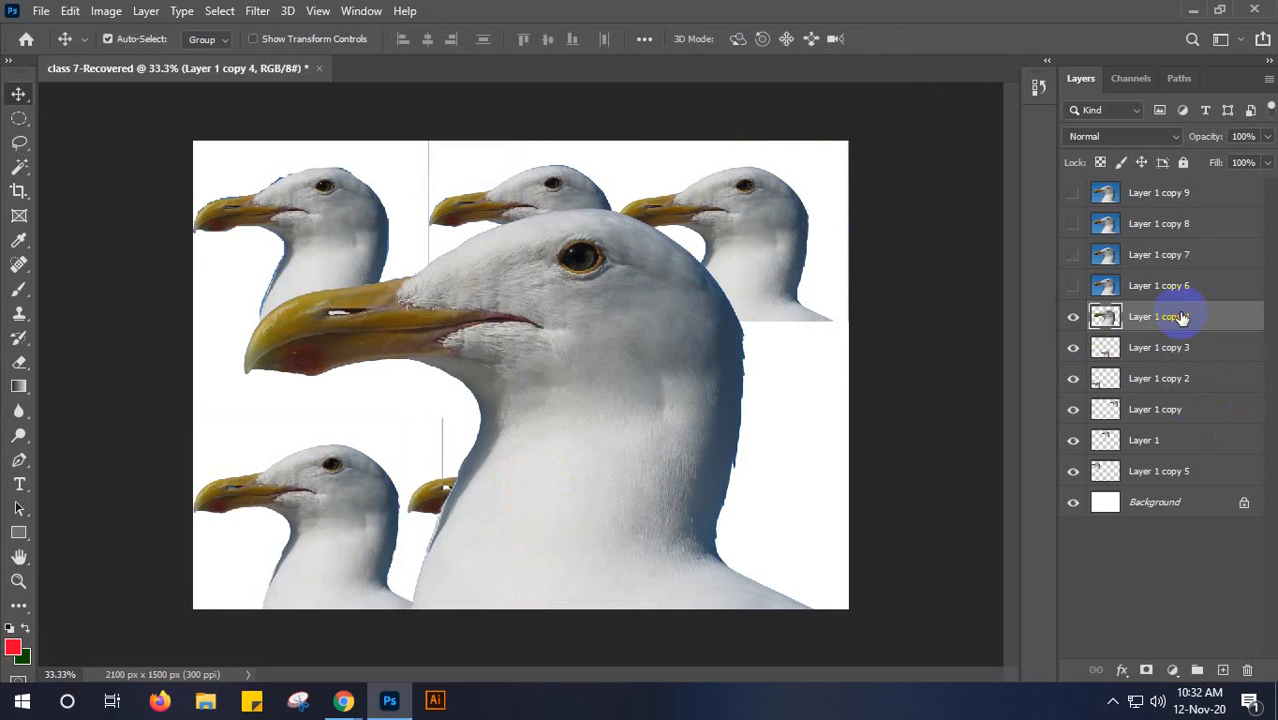
key("ctrl+t")
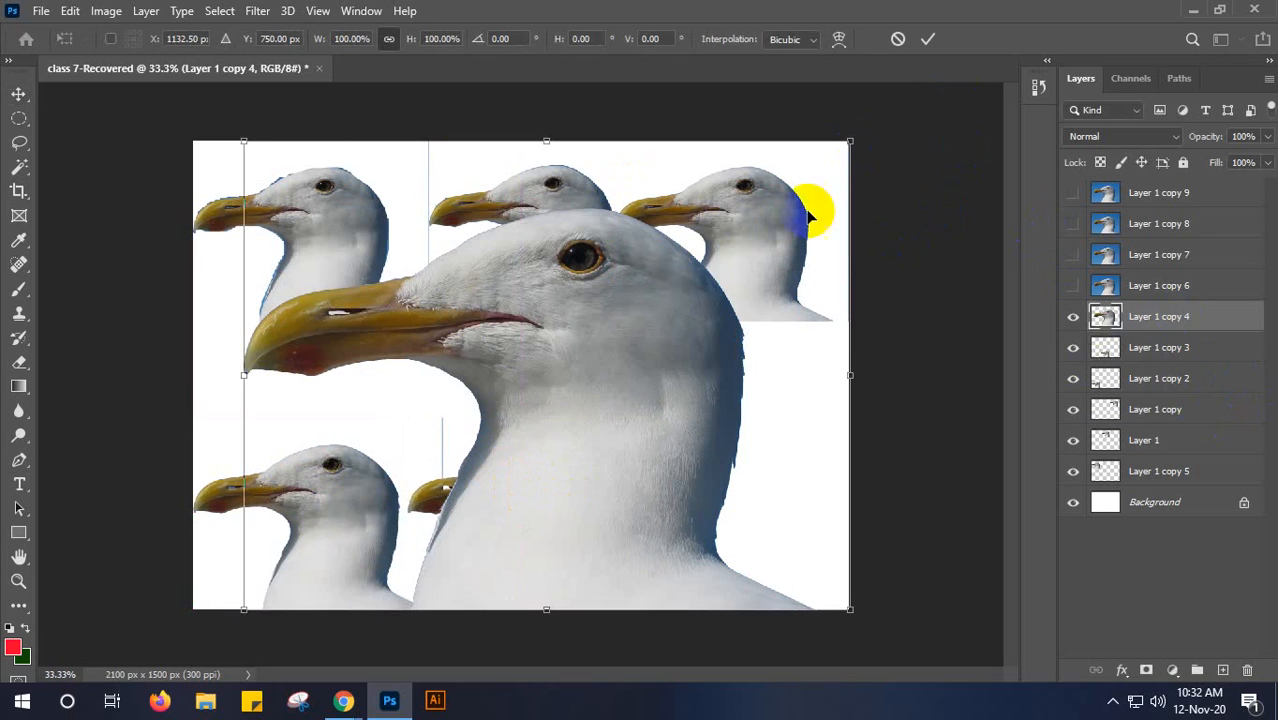
left_click_drag(243, 142, 593, 386)
mouse_move(739, 495)
left_mouse_down()
mouse_move(756, 506)
mouse_move(751, 492)
left_mouse_up()
left_click_drag(597, 405, 635, 411)
left_click_drag(781, 496, 783, 493)
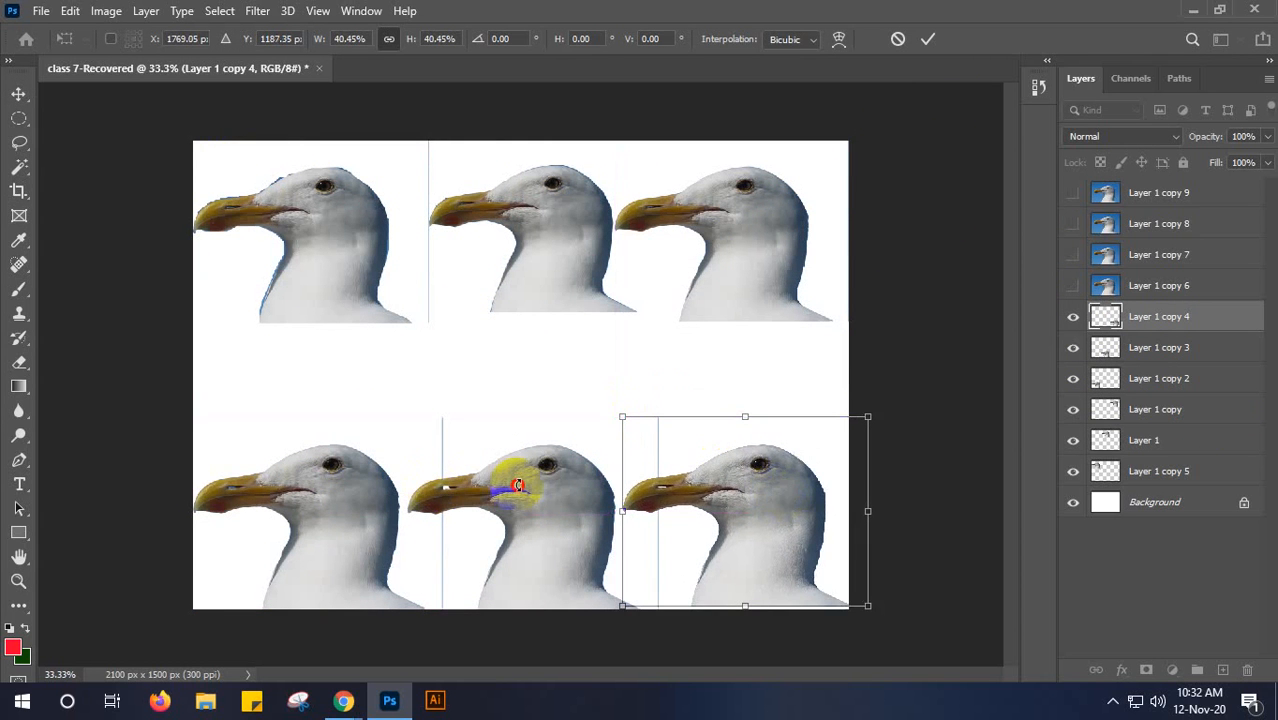
key("Return")
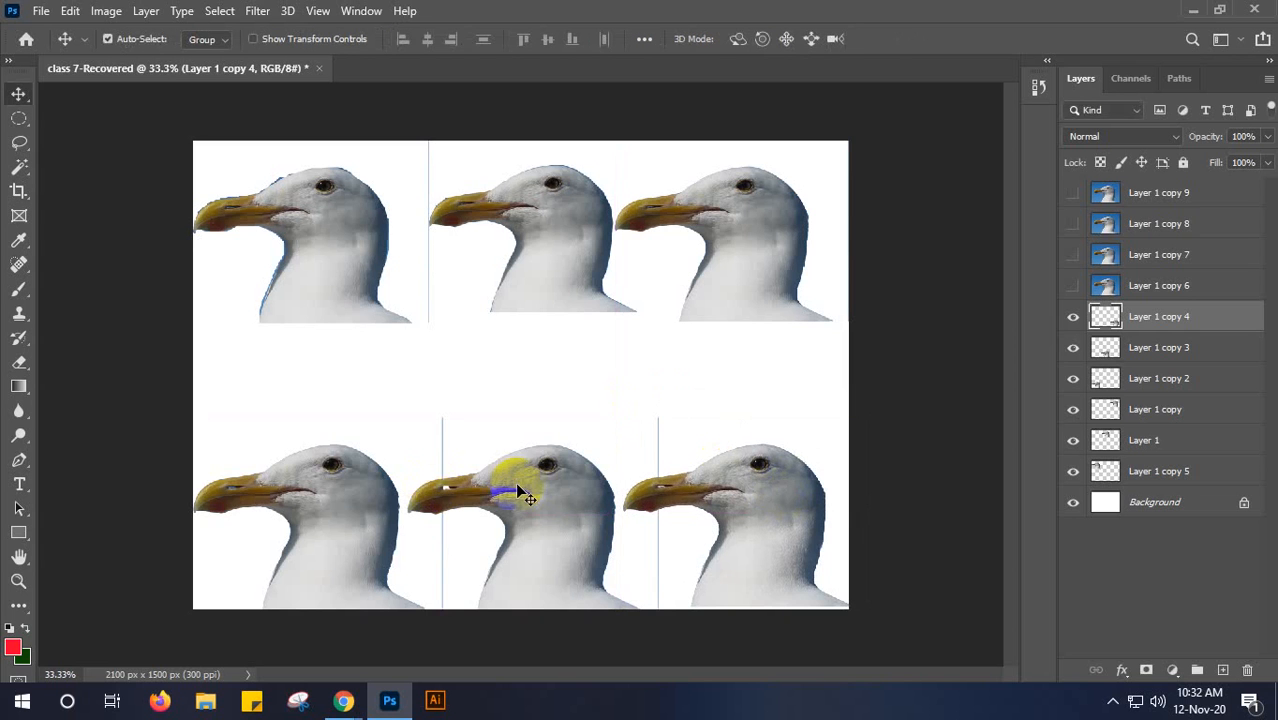
left_click_drag(745, 500, 548, 505)
left_click(921, 377)
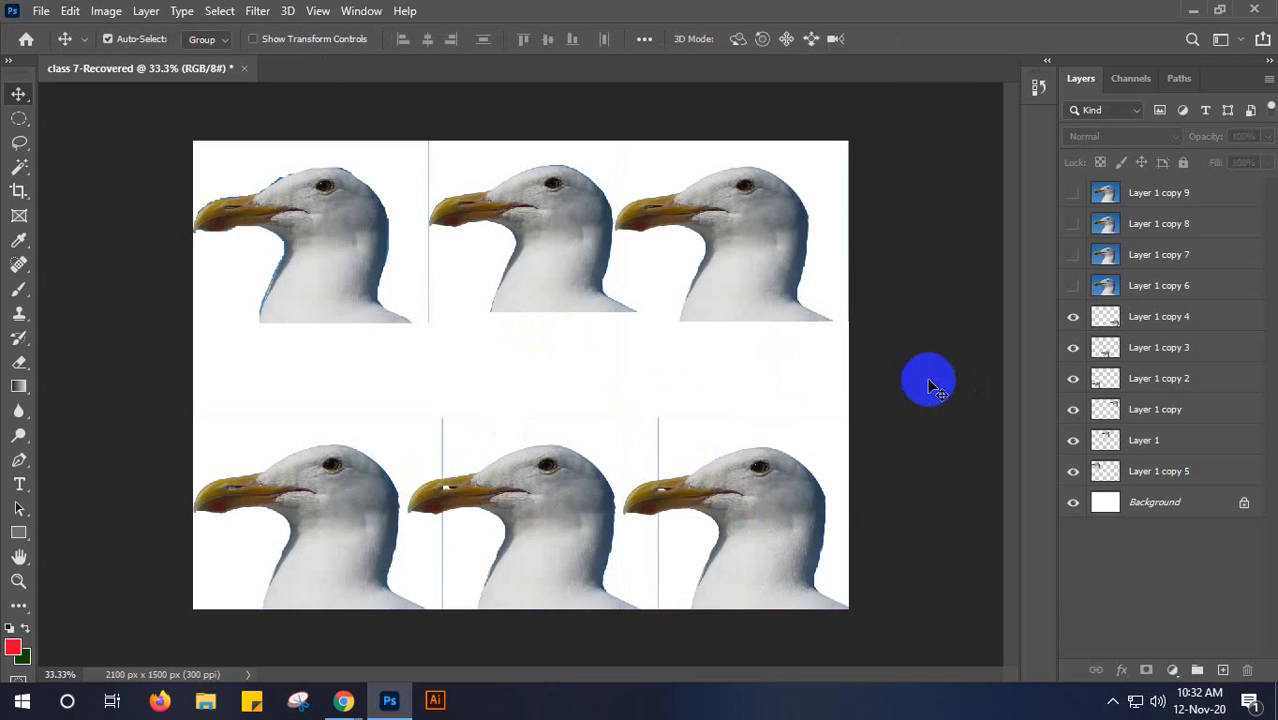
left_click(1190, 382)
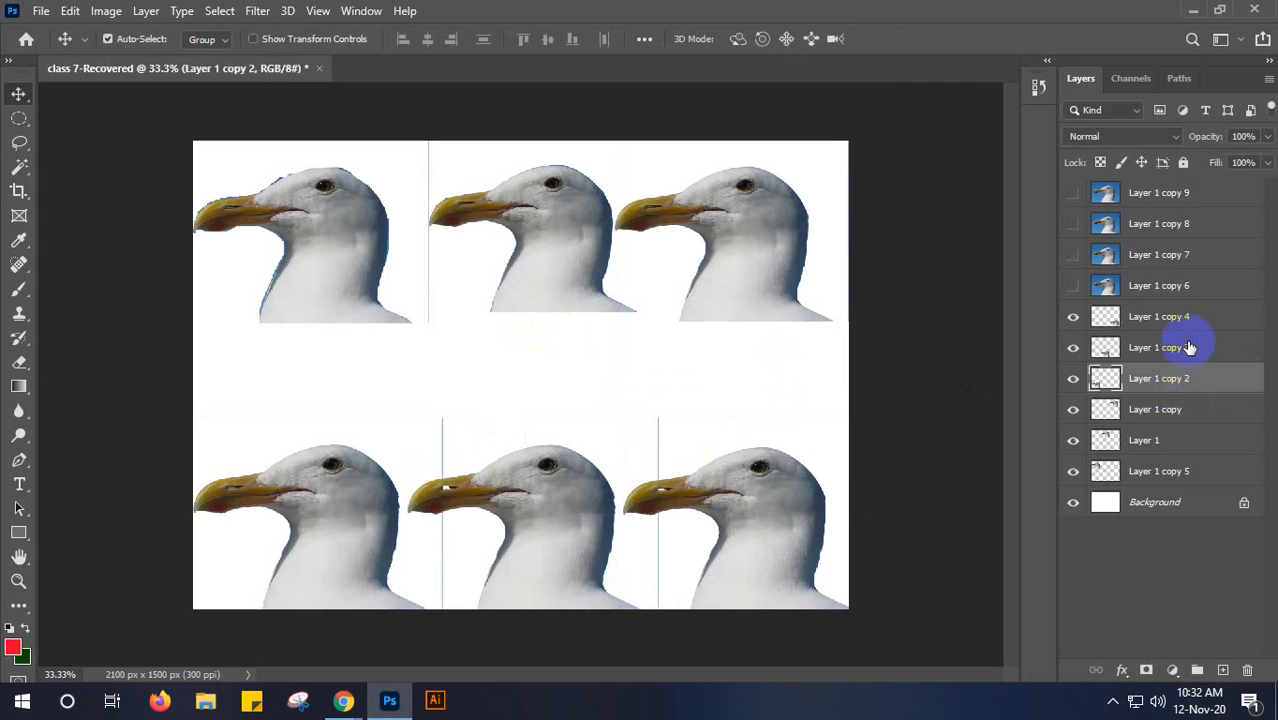
left_click(1191, 345)
left_click(1206, 327)
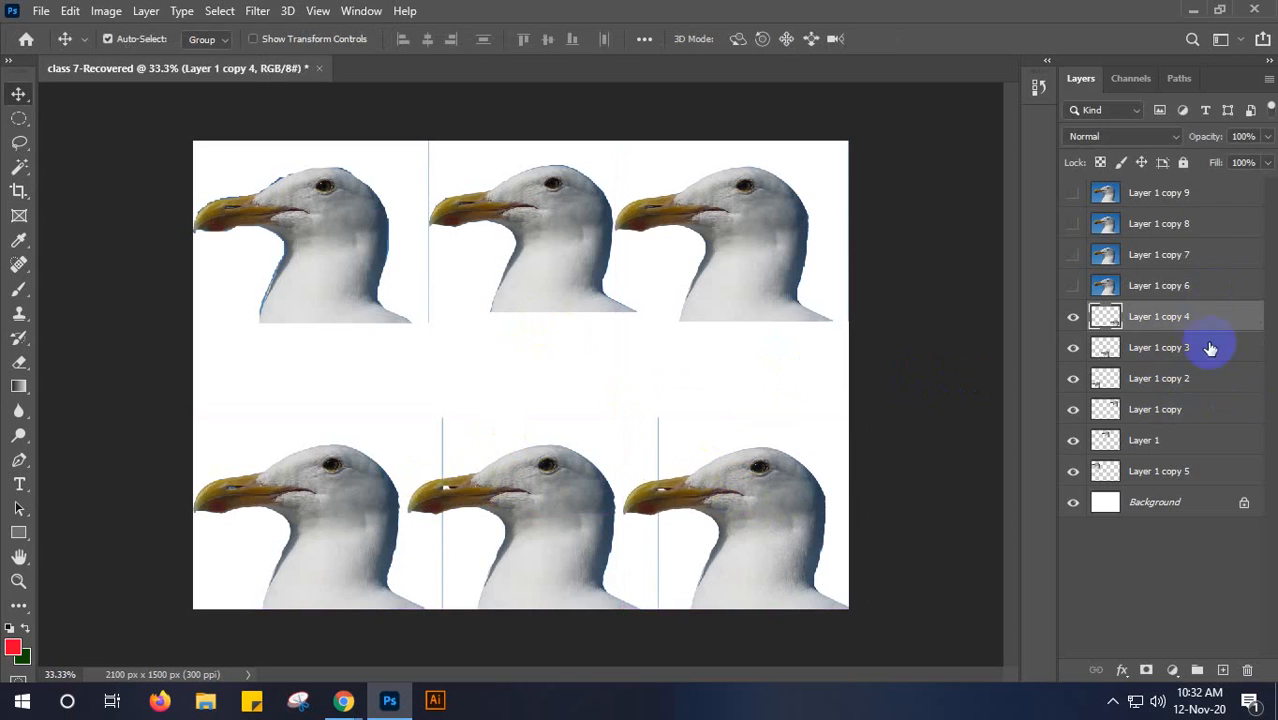
left_click(1218, 470)
left_click(1216, 440)
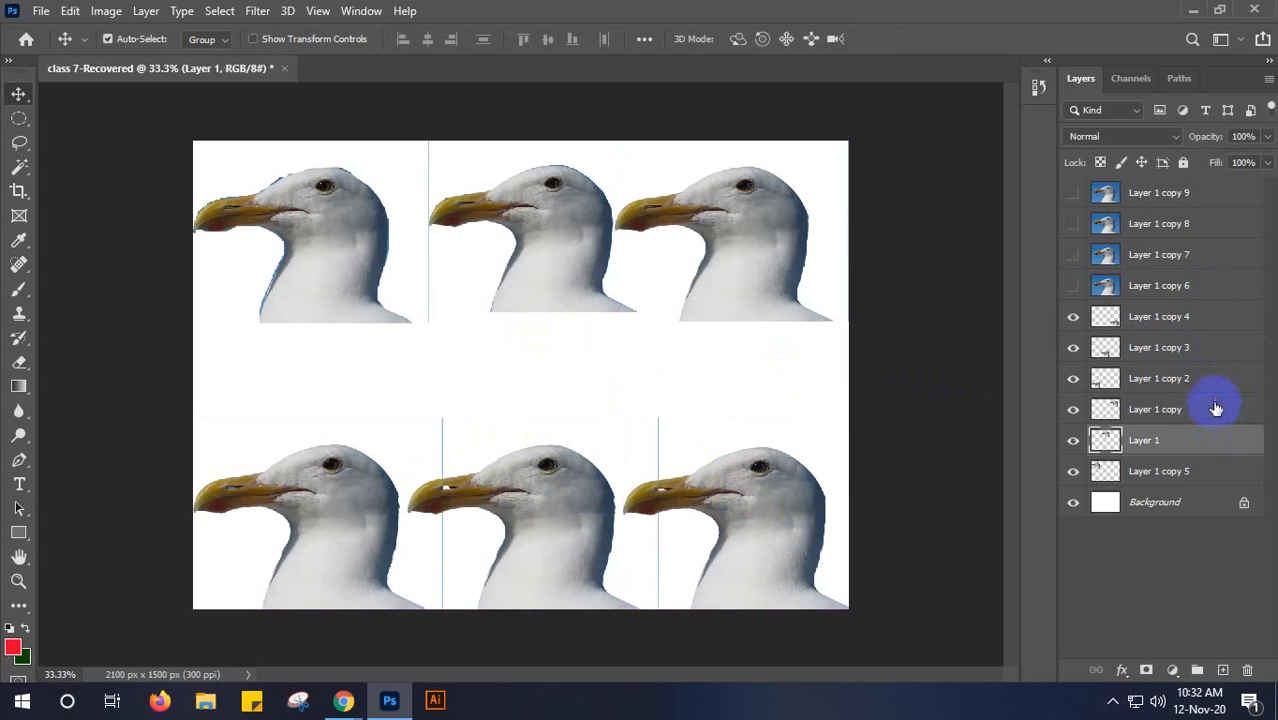
- Examine the edges of the upper-left seagull cutout up close, checking which layer holds it by toggling Layer 1 copy 5
left_click(1216, 410)
left_click(1217, 379)
left_click(1212, 326)
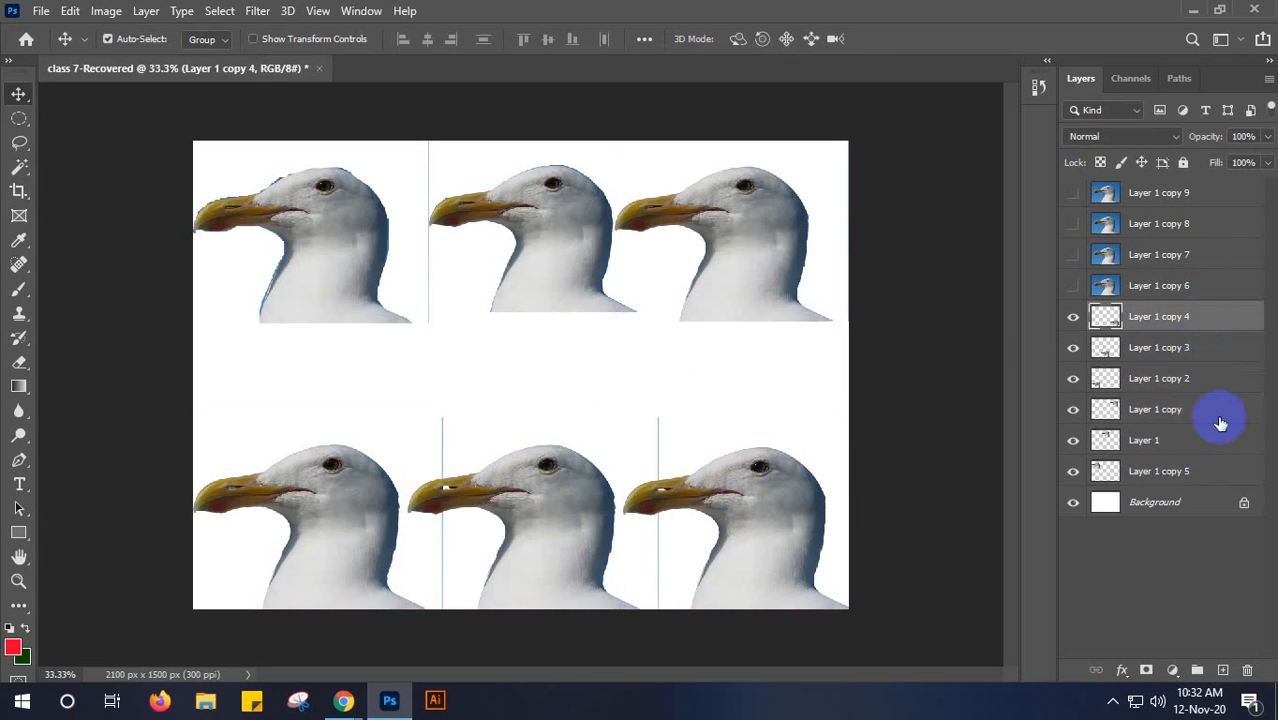
left_click(1212, 475)
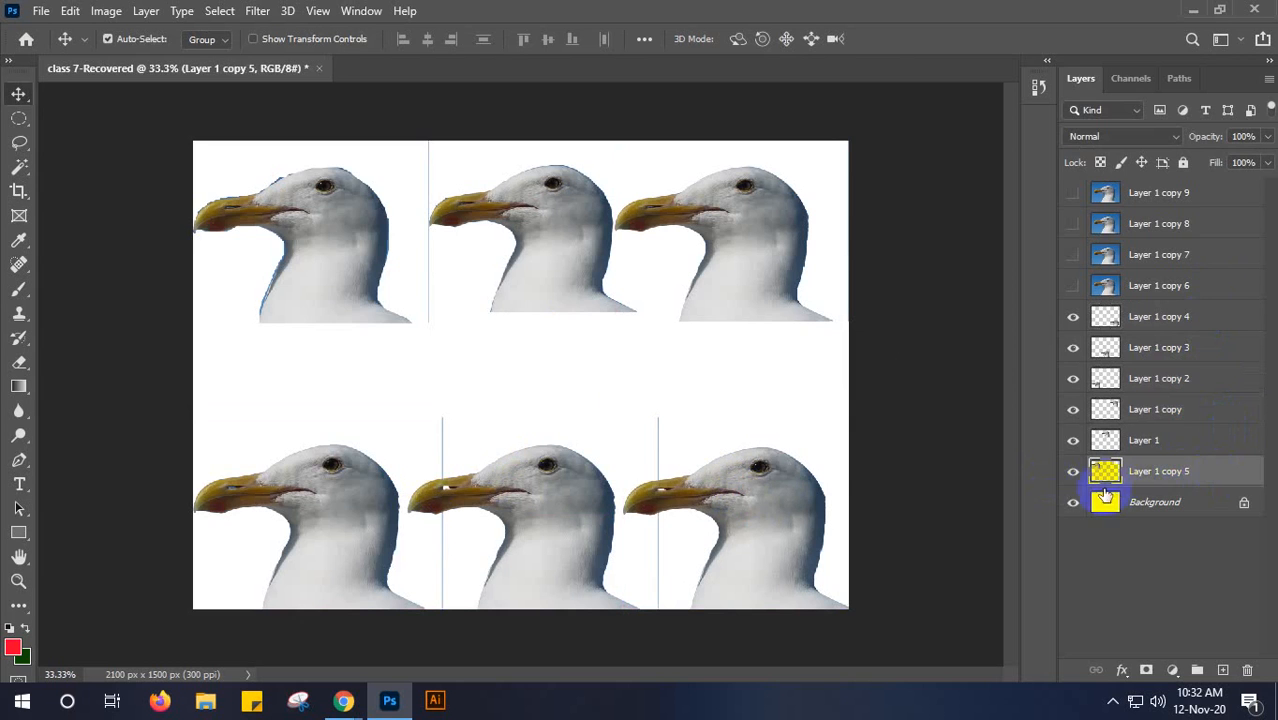
left_click(1073, 474)
left_click(1073, 474)
left_click(401, 259)
scroll(330, 179, "up", 3)
scroll(293, 199, "up", 2)
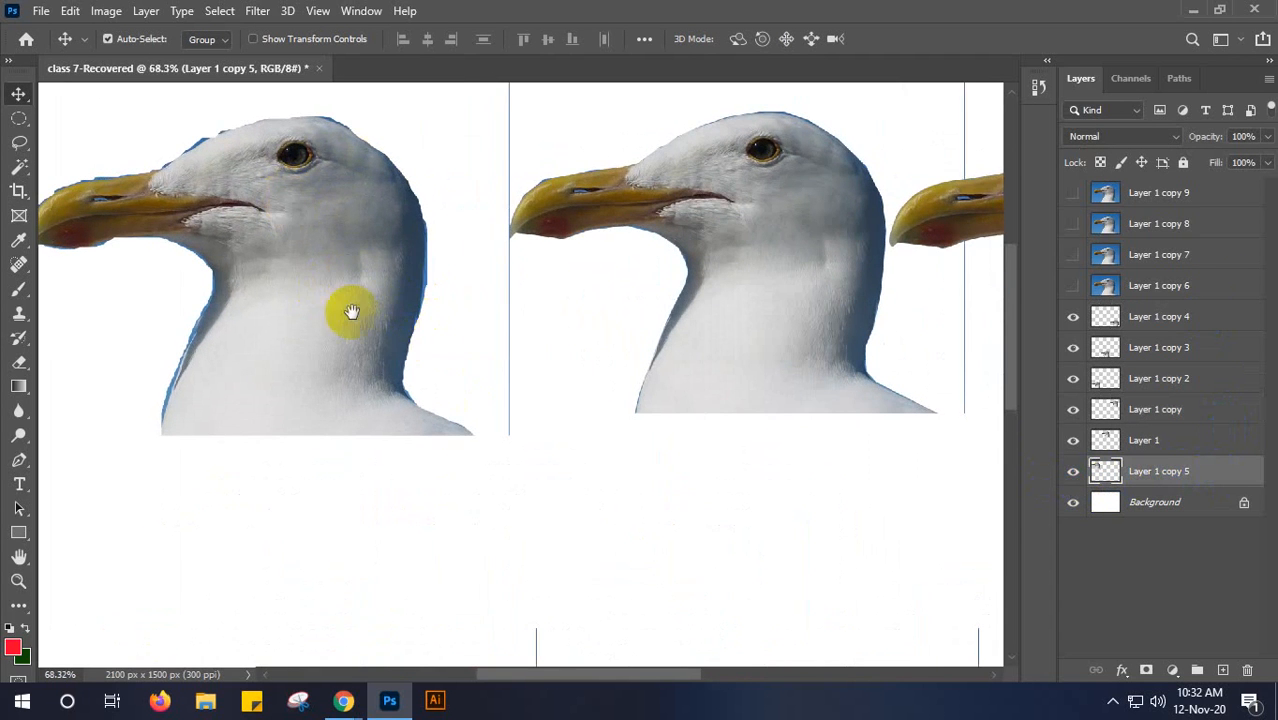
left_click(128, 214)
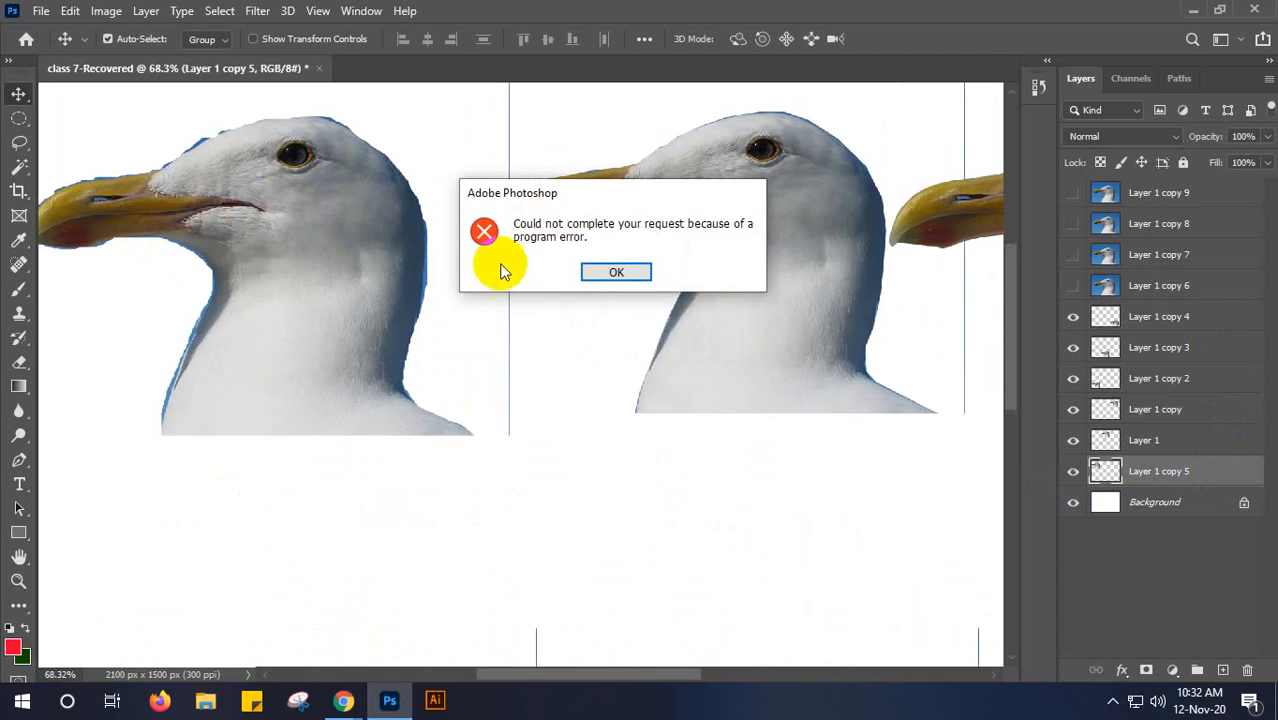
left_click(608, 272)
left_click(19, 557)
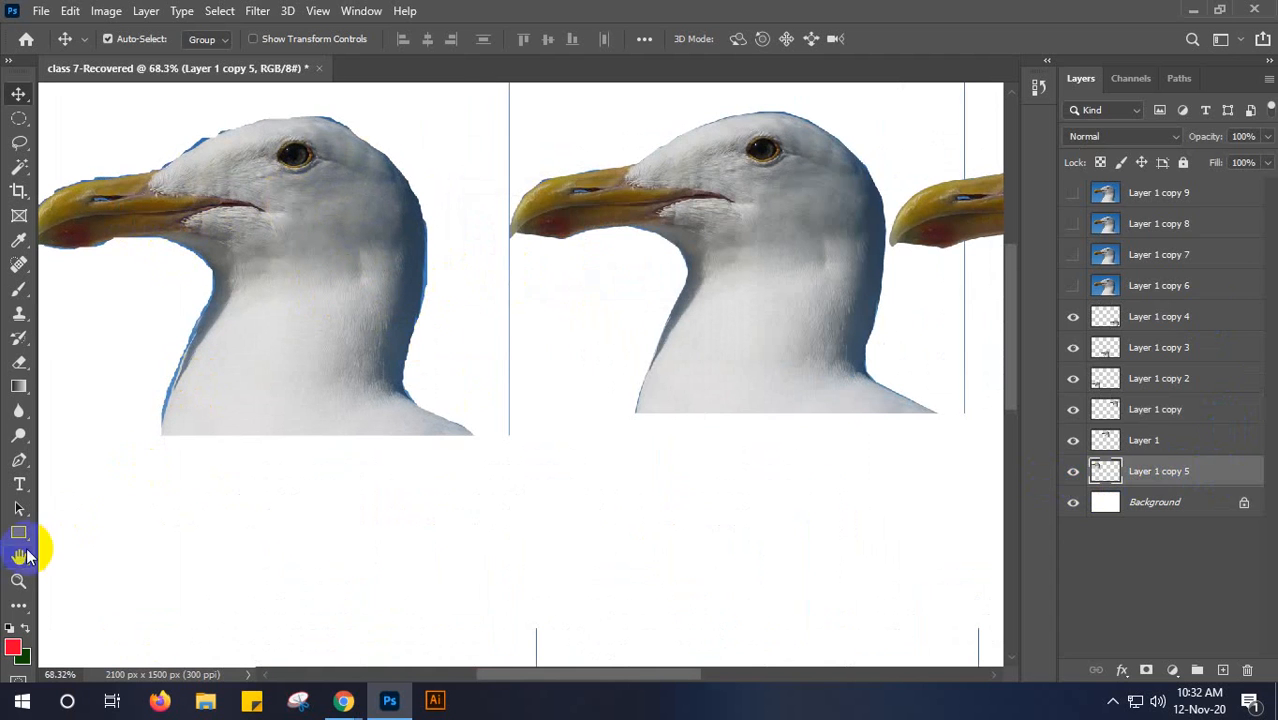
left_click(270, 322)
left_click(601, 270)
key("v")
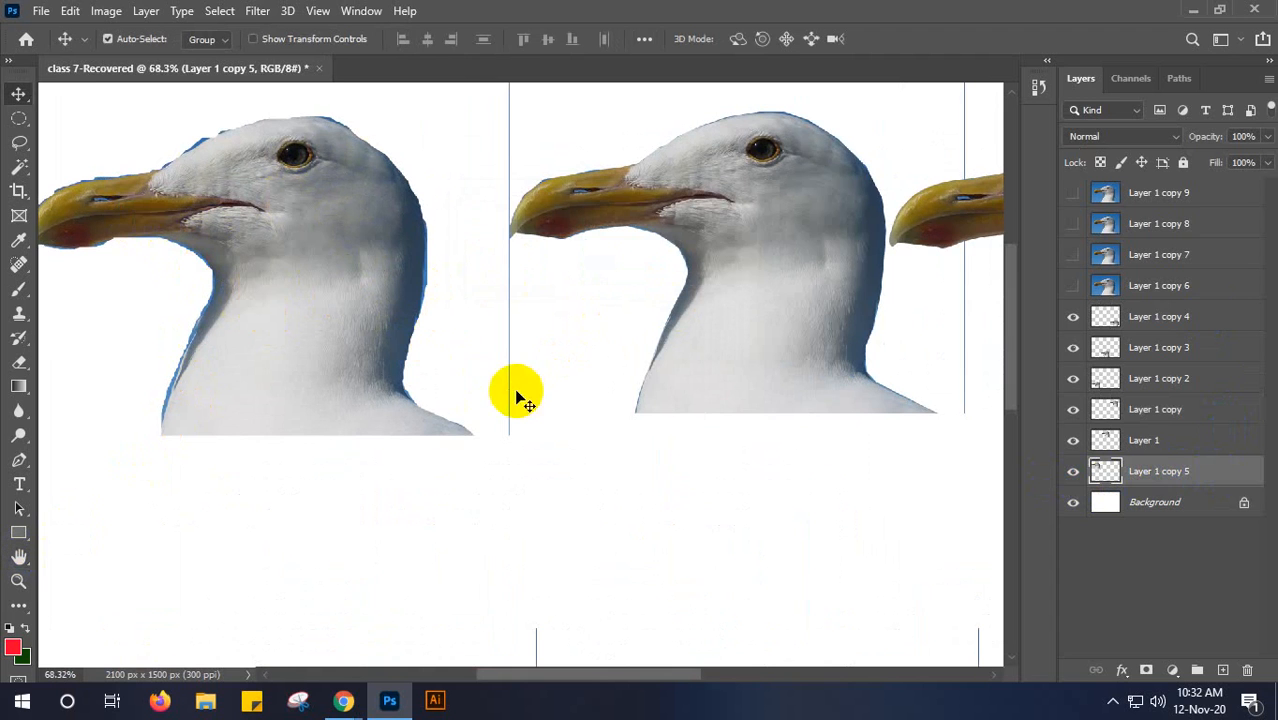
- Compare the edge quality of the upper-row cutouts, toggling Layer 1 and Layer 1 copy to identify them
left_click_drag(1010, 316, 1004, 294)
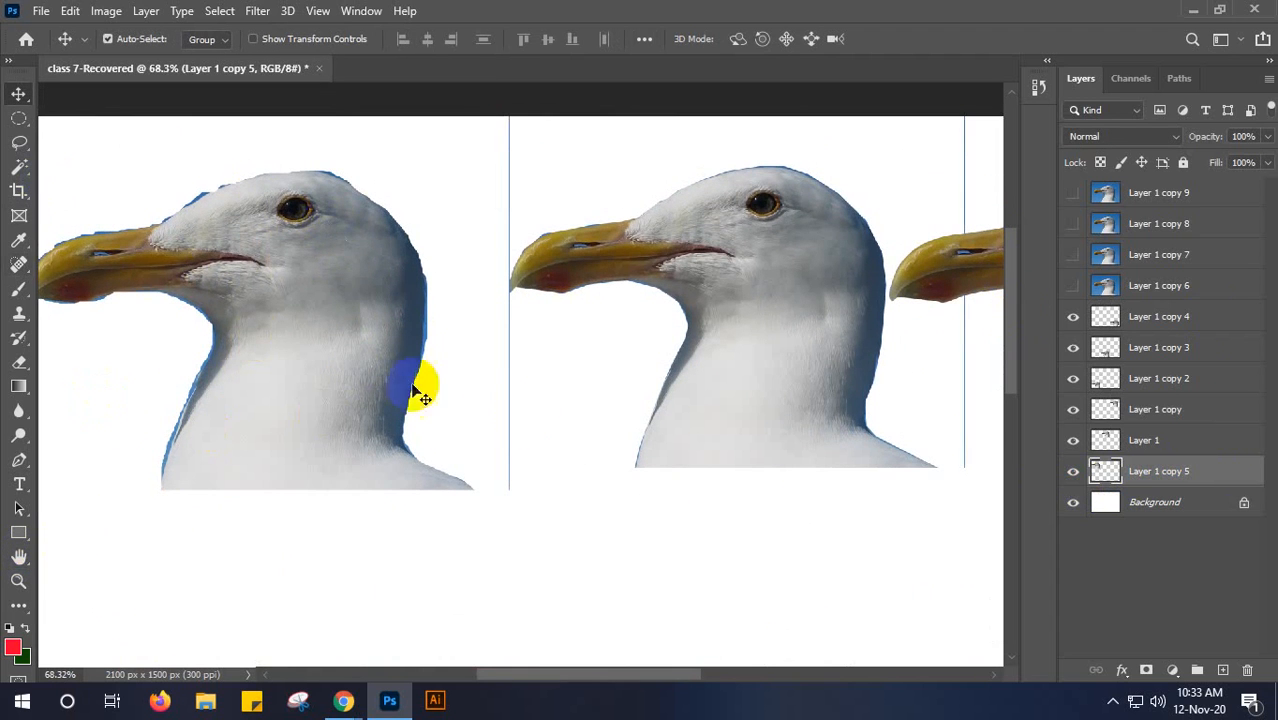
left_click(1075, 443)
left_click(1075, 443)
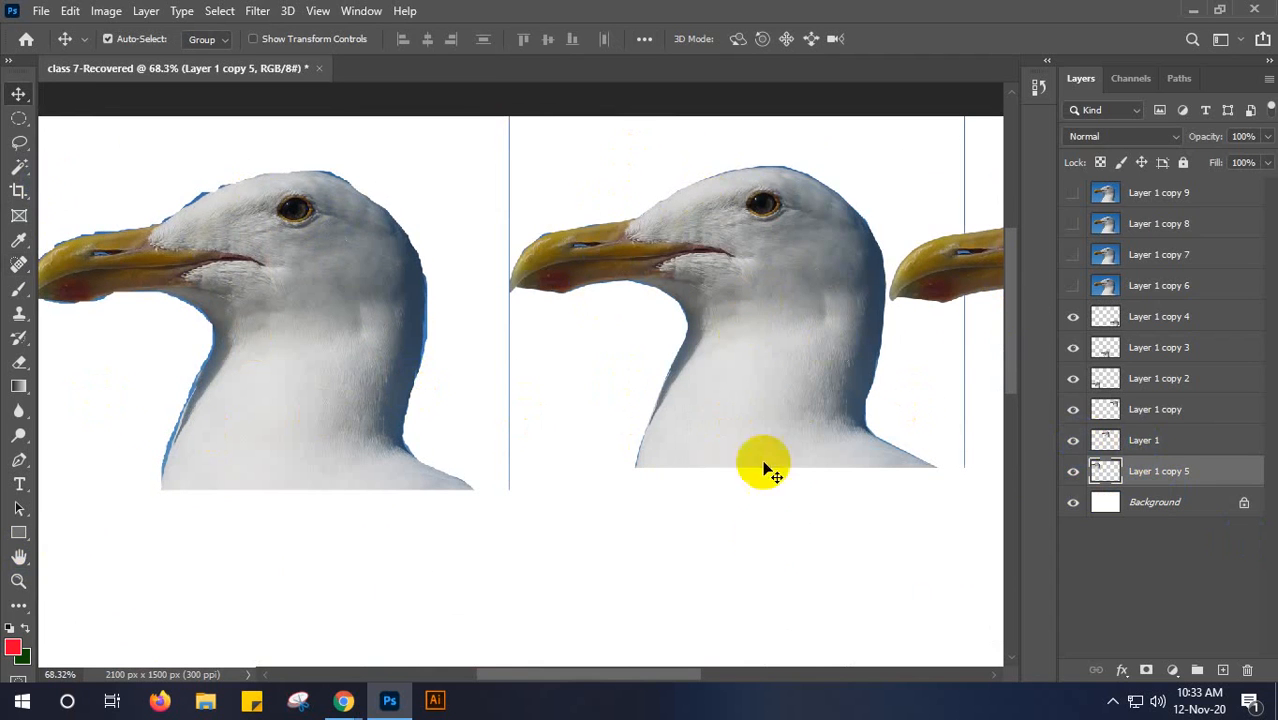
left_click_drag(644, 677, 736, 672)
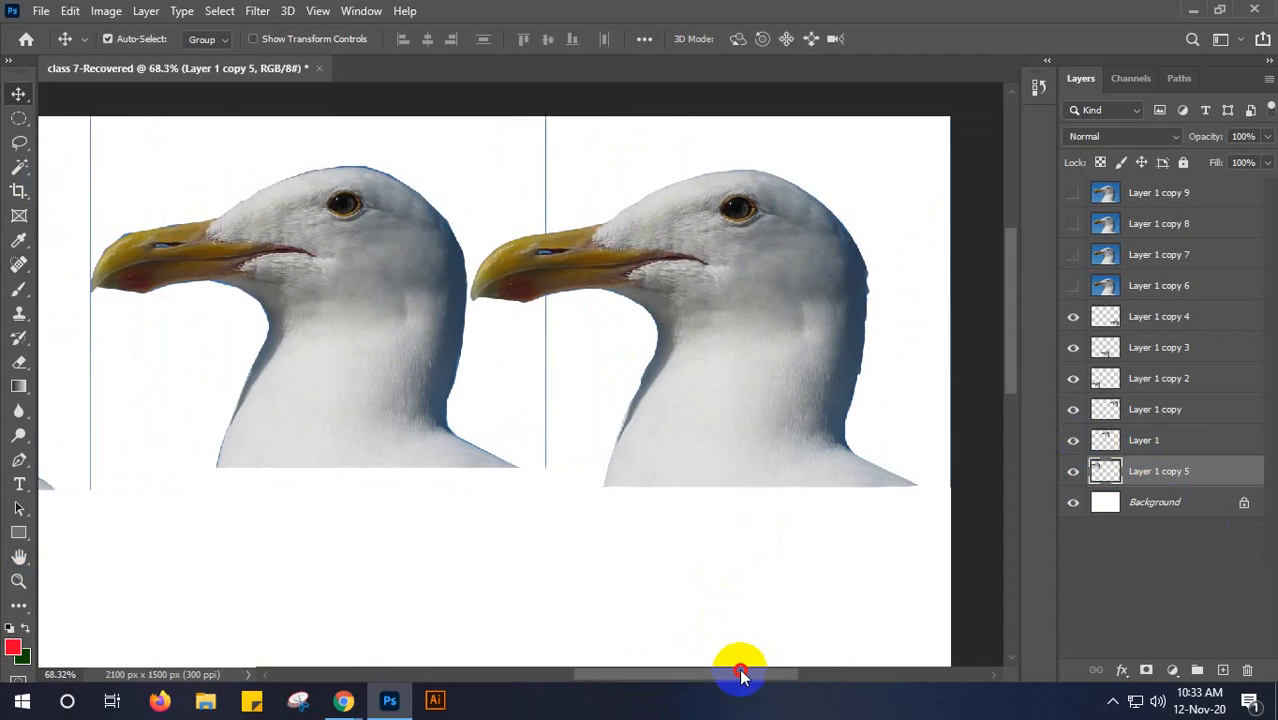
left_click(1072, 410)
left_click(1072, 410)
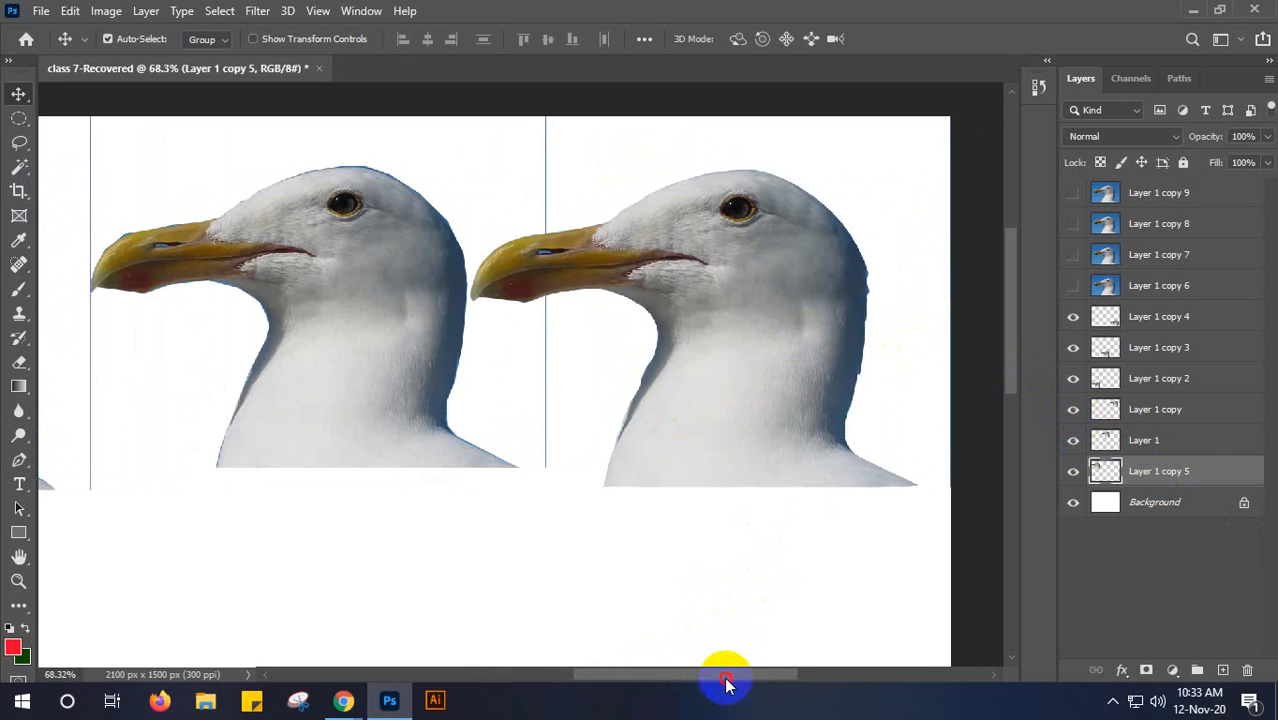
left_click_drag(727, 683, 608, 673)
- Compare the edges and beak areas of the three lower-row seagull cutouts, finishing with the whole canvas in view
left_click_drag(1008, 324, 1033, 475)
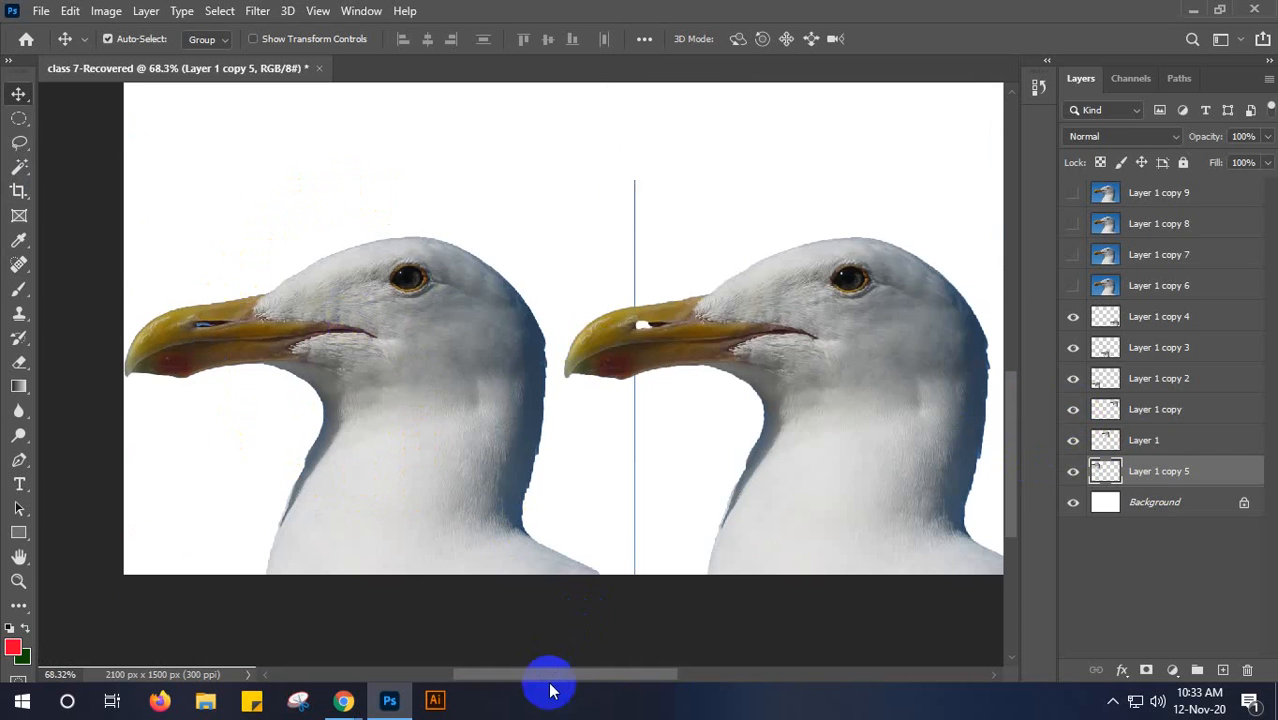
left_click_drag(546, 686, 616, 677)
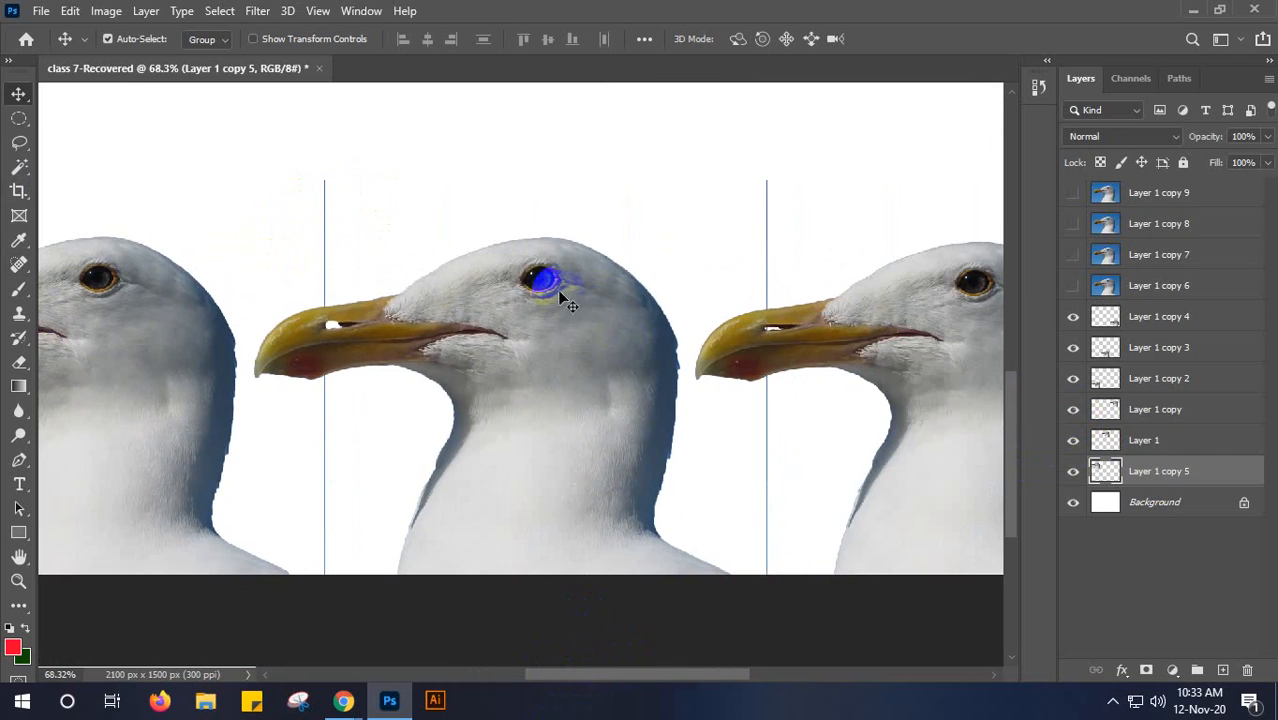
left_click_drag(588, 677, 705, 672)
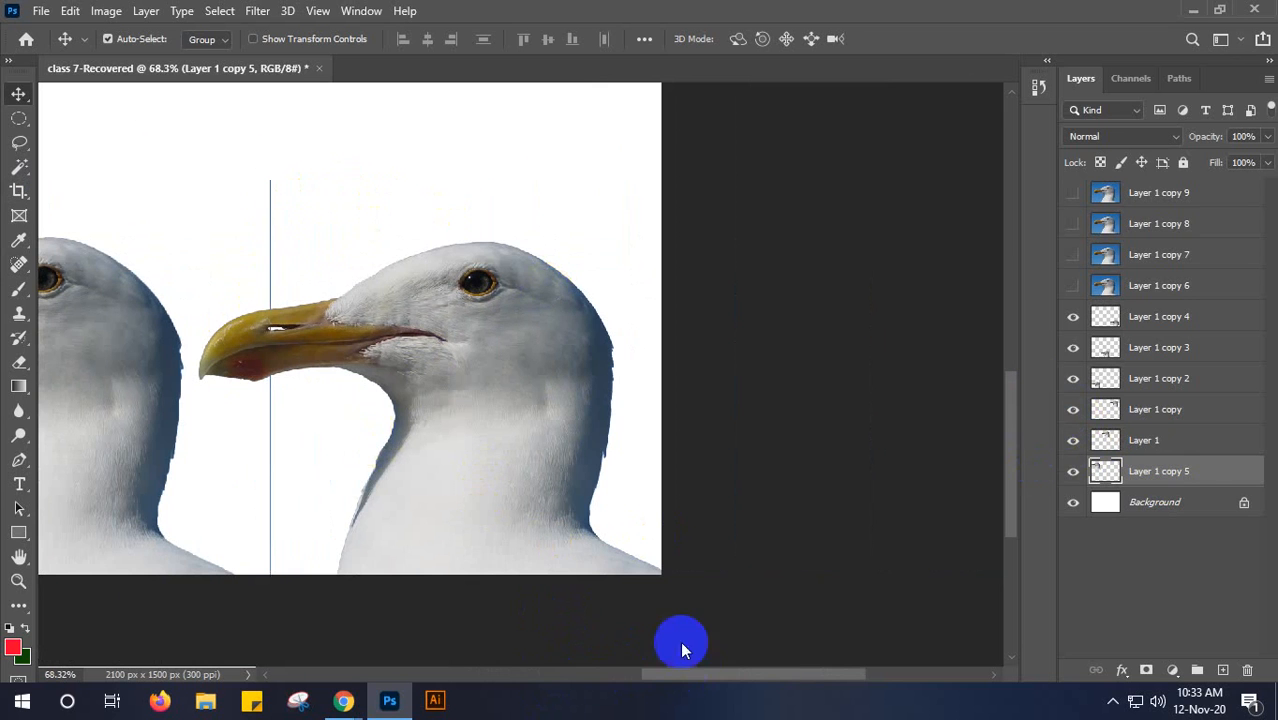
left_click_drag(724, 681, 573, 680)
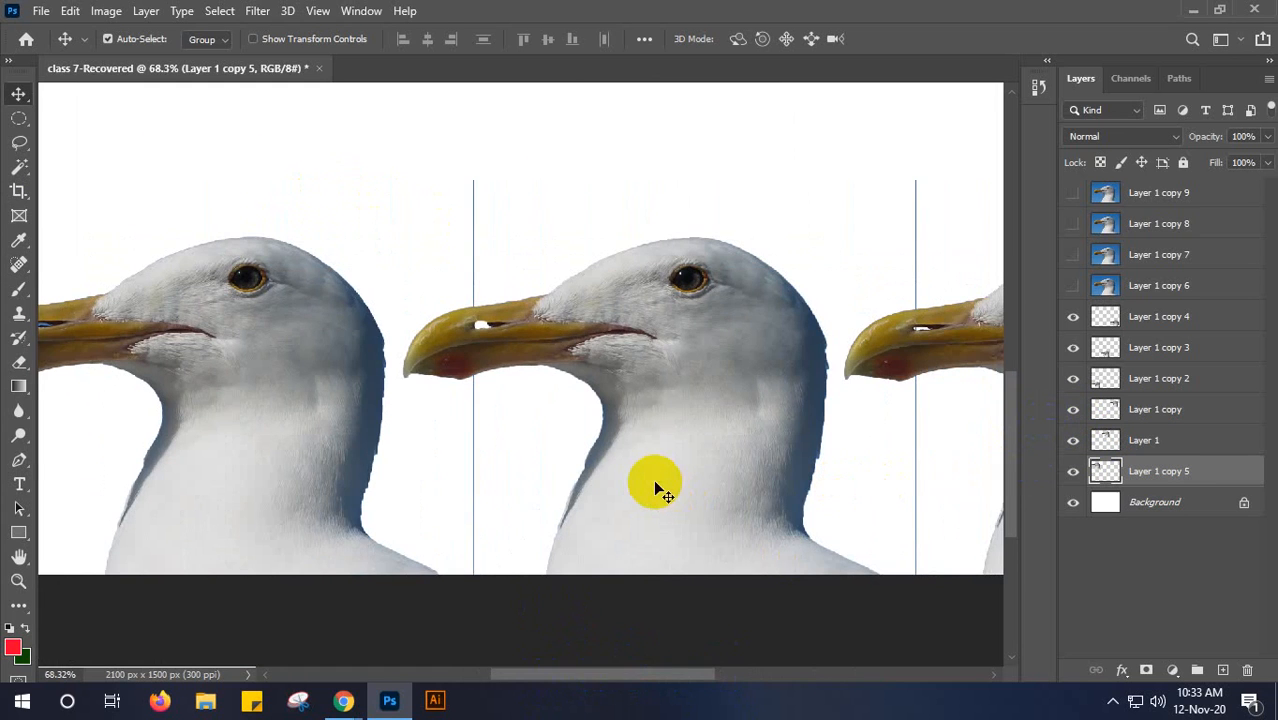
scroll(655, 487, "down", 4)
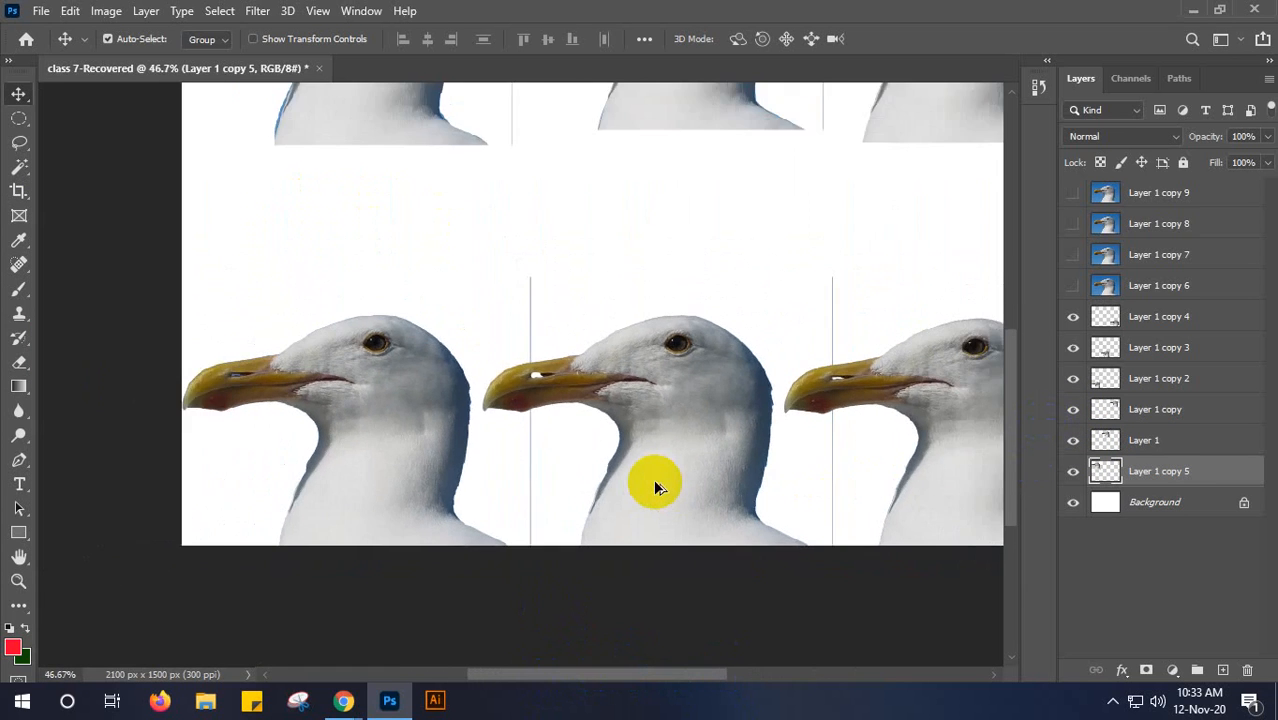
scroll(655, 487, "down", 1)
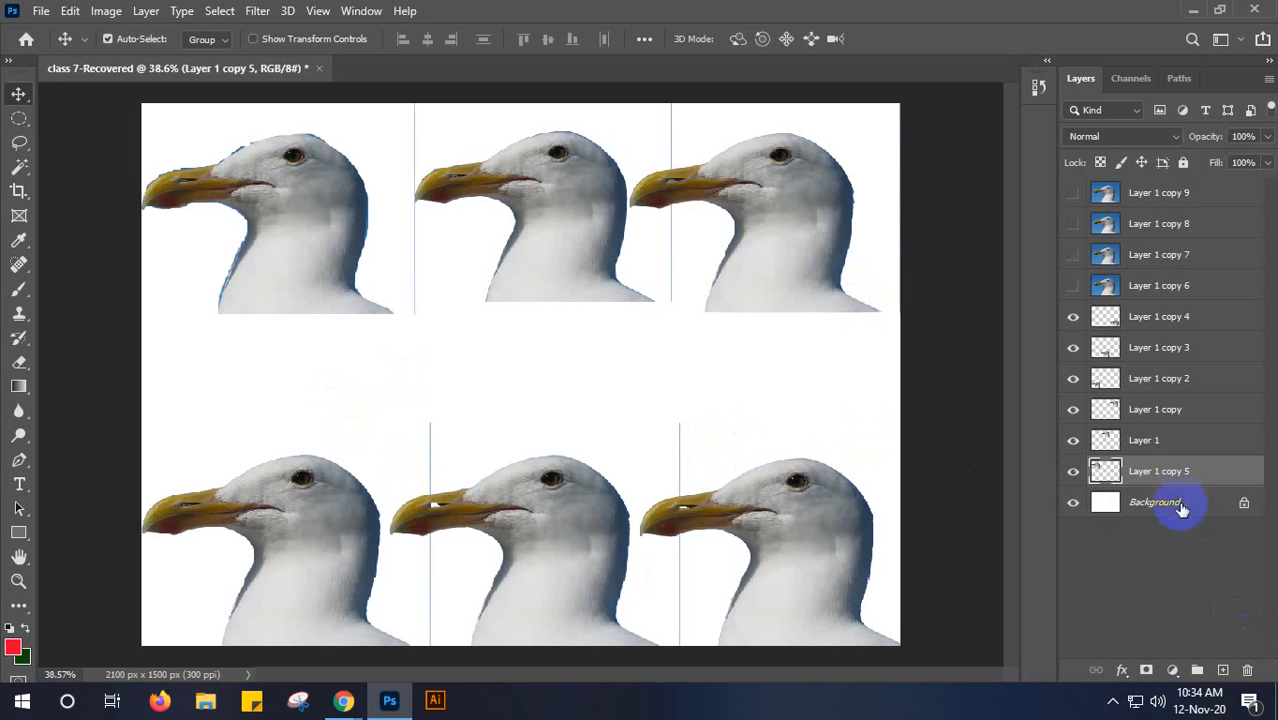
- Delete all six seagull cutout layers, from Layer 1 copy 4 down to Layer 1 copy 5, keeping the Background
left_click(1147, 318)
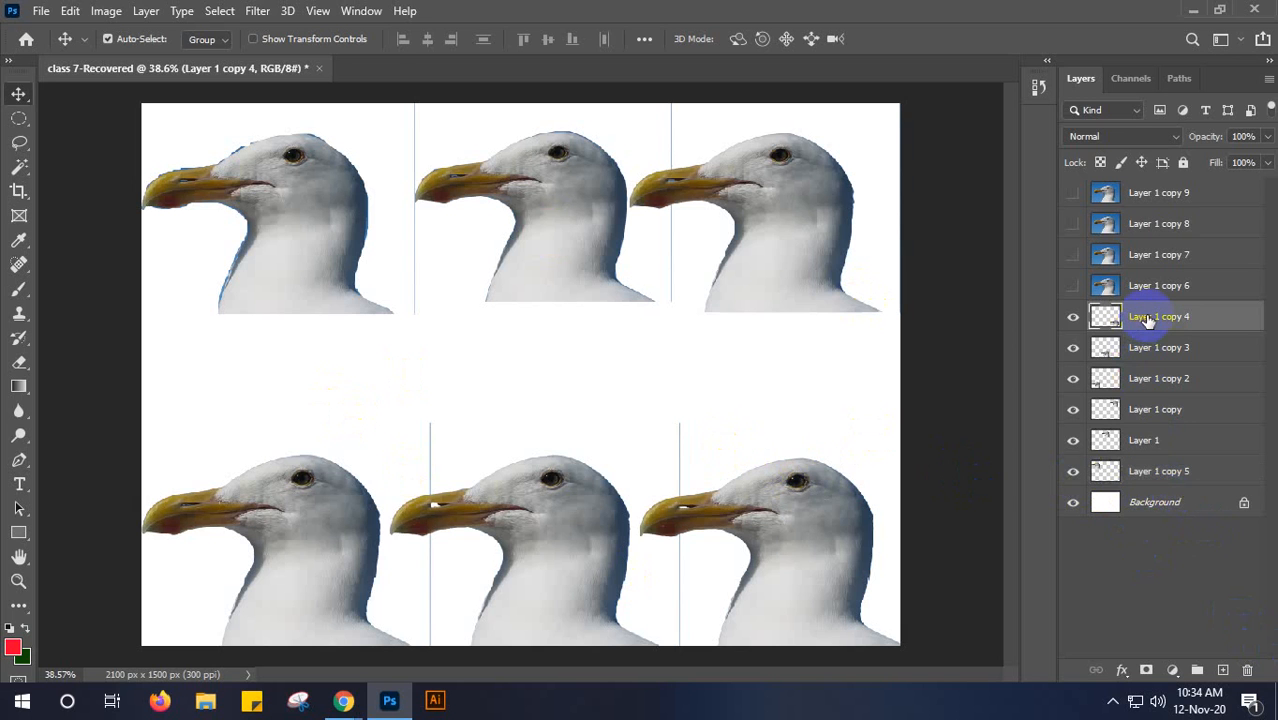
key("Delete")
key("Delete")
key("Delete")
key("Delete")
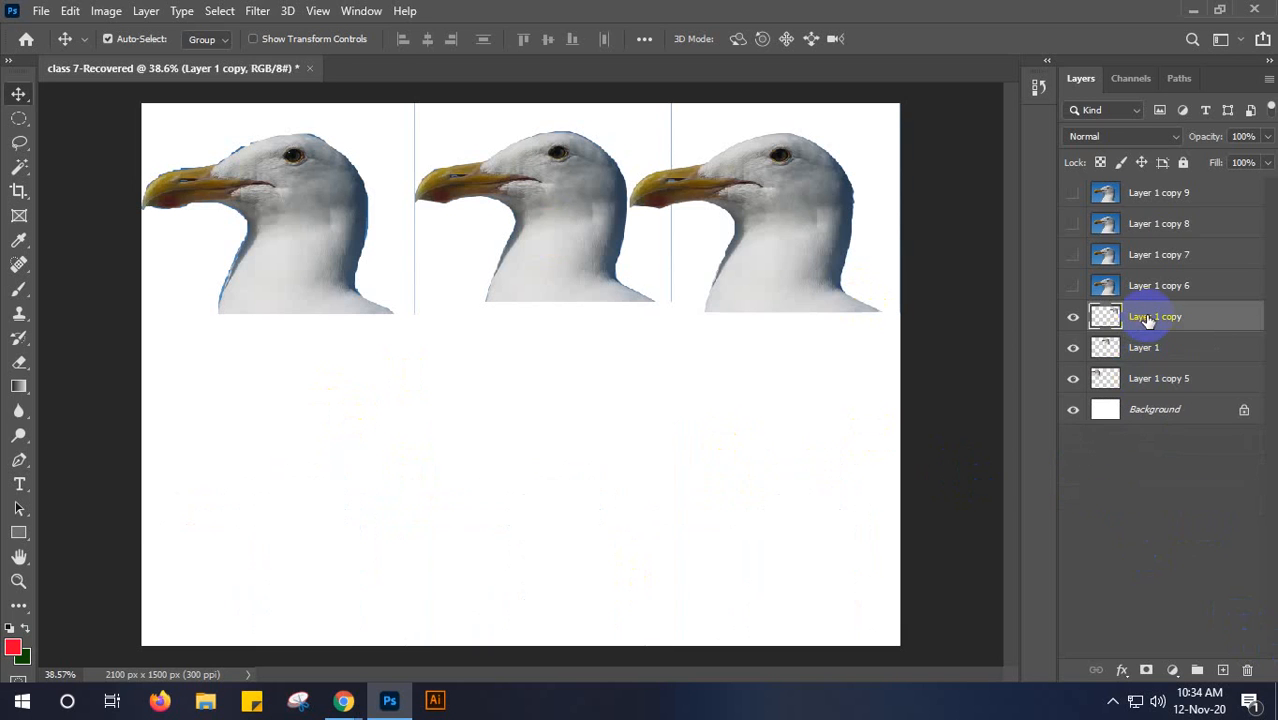
key("Delete")
key("Delete")
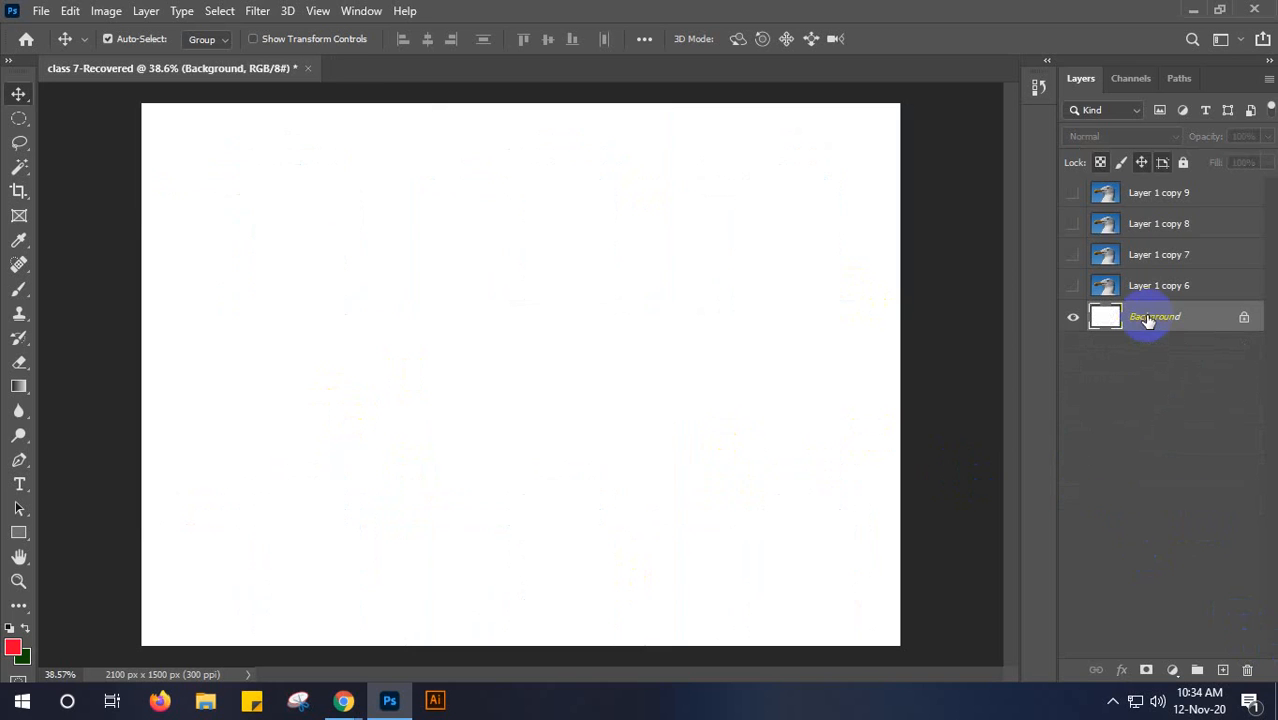
left_click(19, 215)
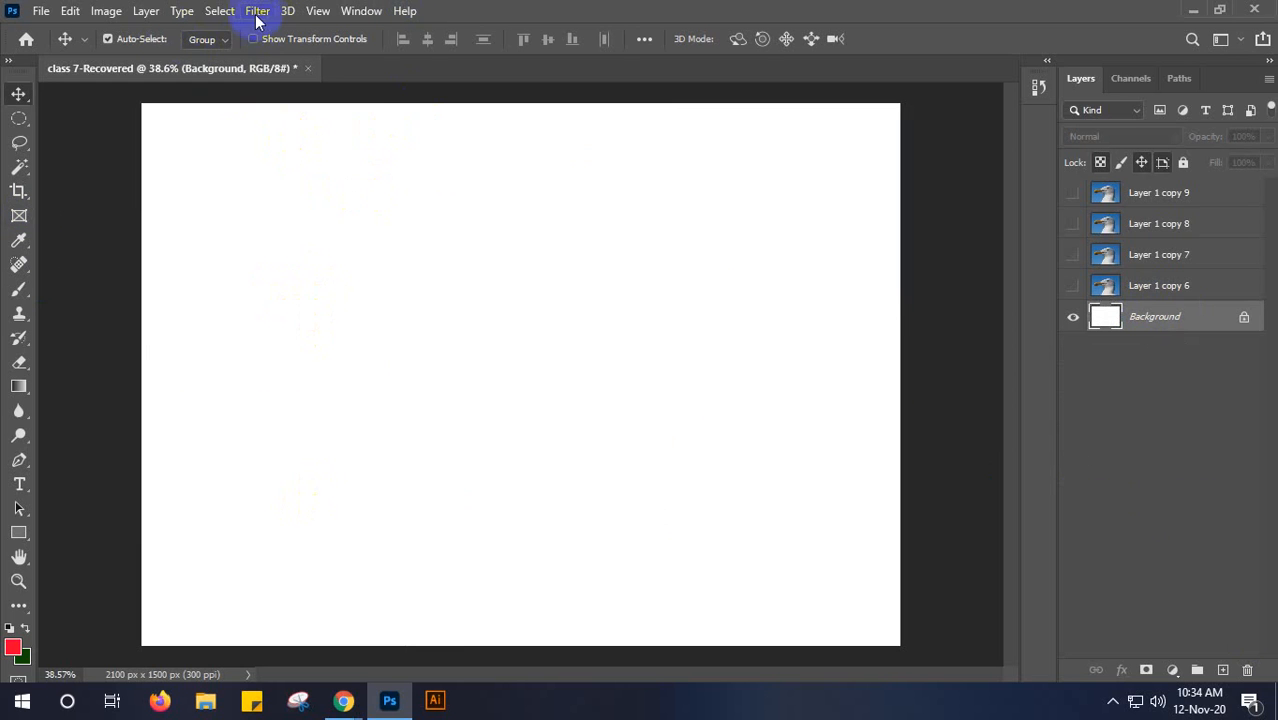
left_click(219, 11)
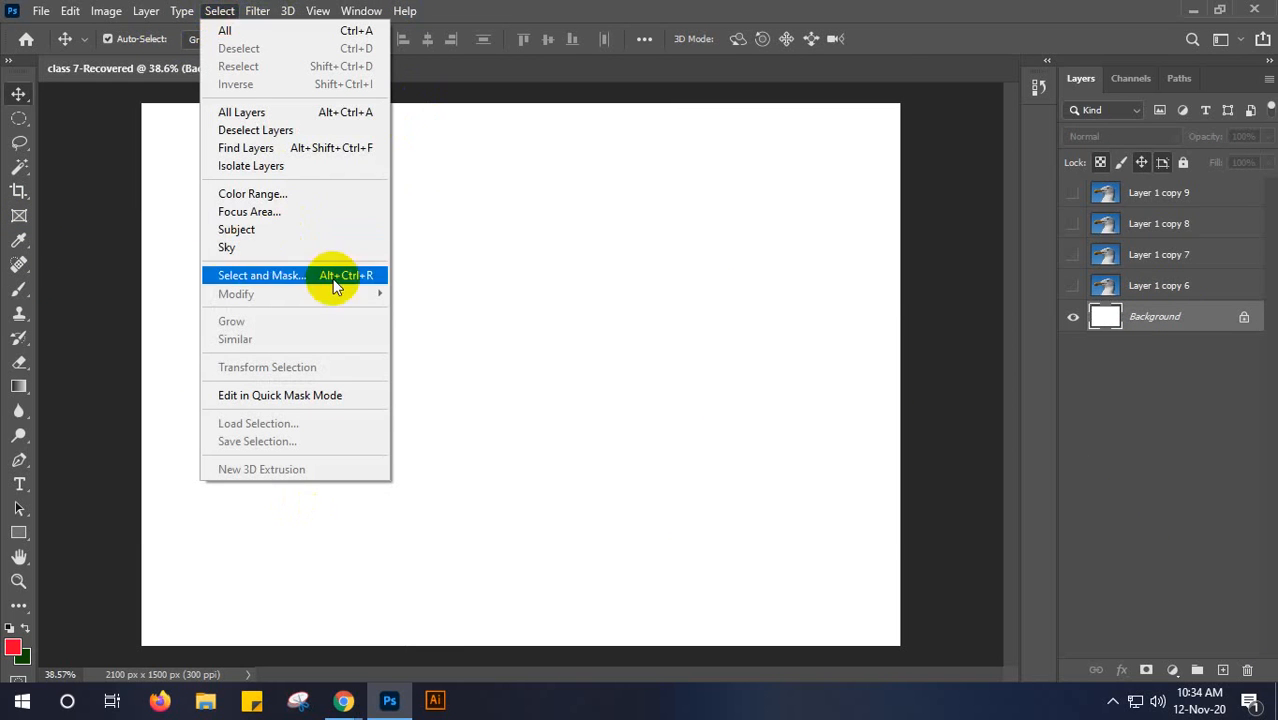
left_click(528, 326)
- Show Layer 1 copy 6 and draw a wide elliptical marquee selection around the seagull's head and beak
left_click(1207, 290)
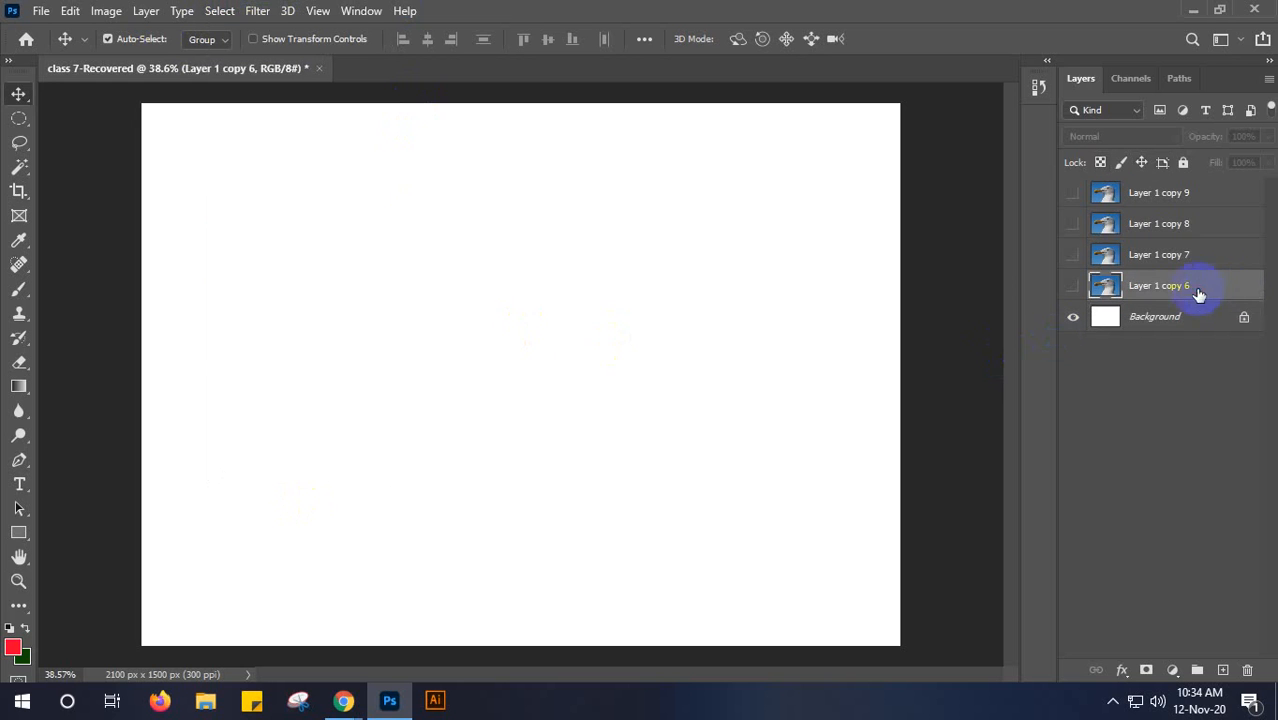
left_click(1073, 286)
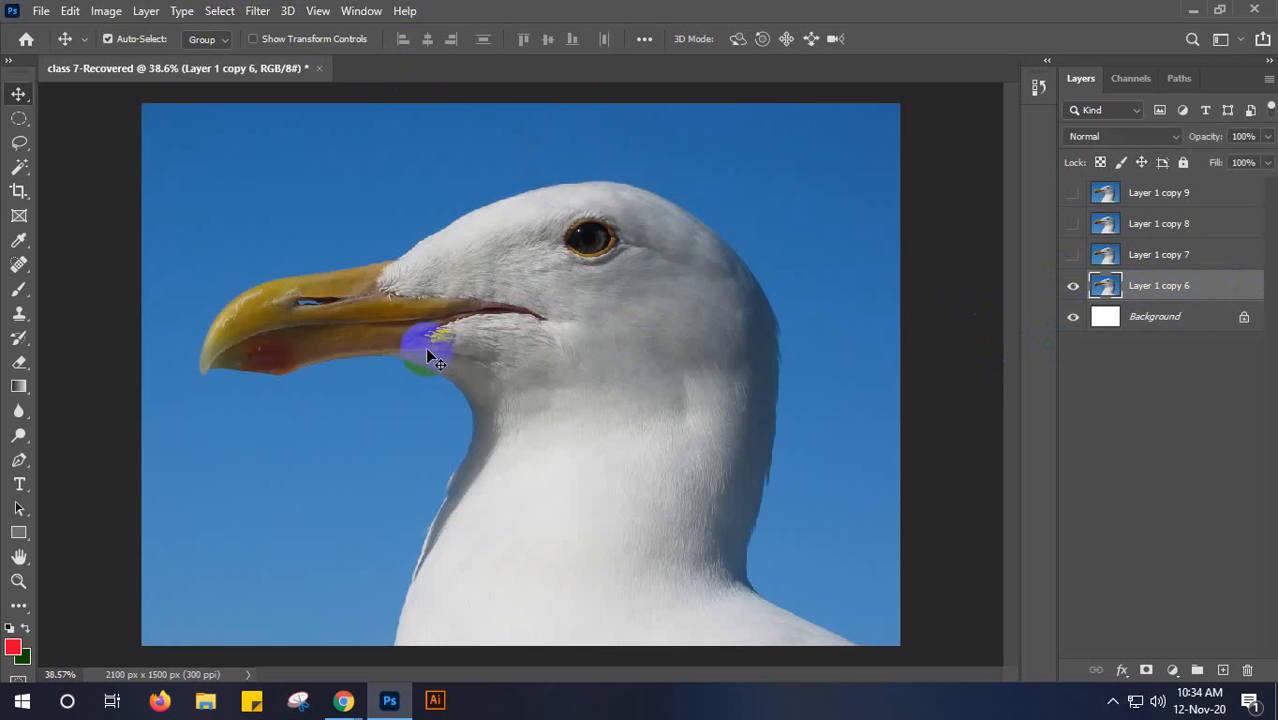
left_click(18, 119)
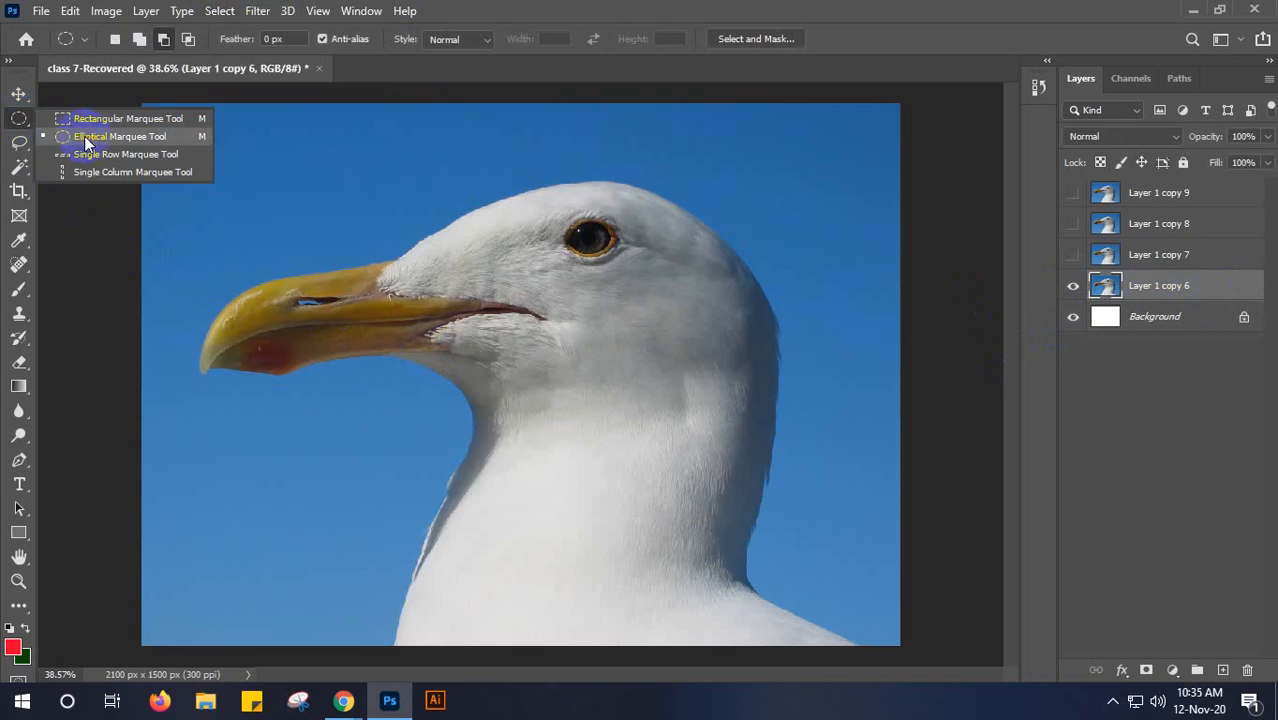
left_click(84, 136)
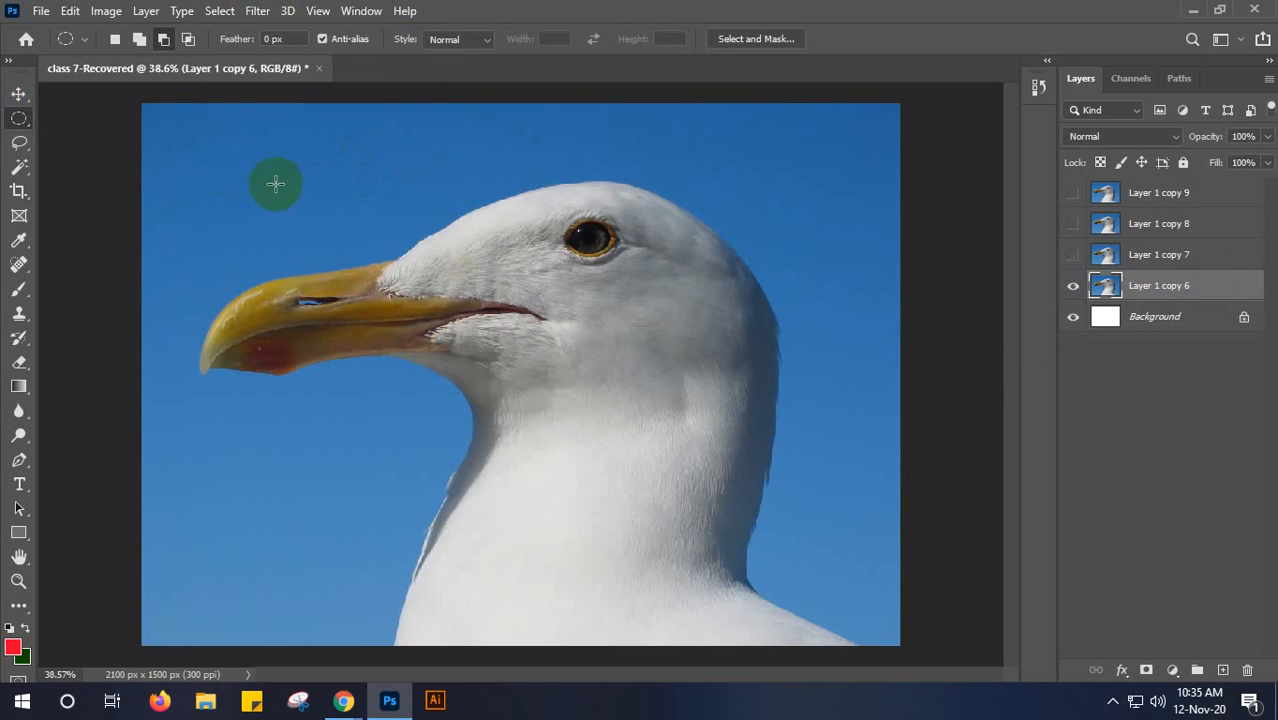
left_click_drag(192, 180, 833, 521)
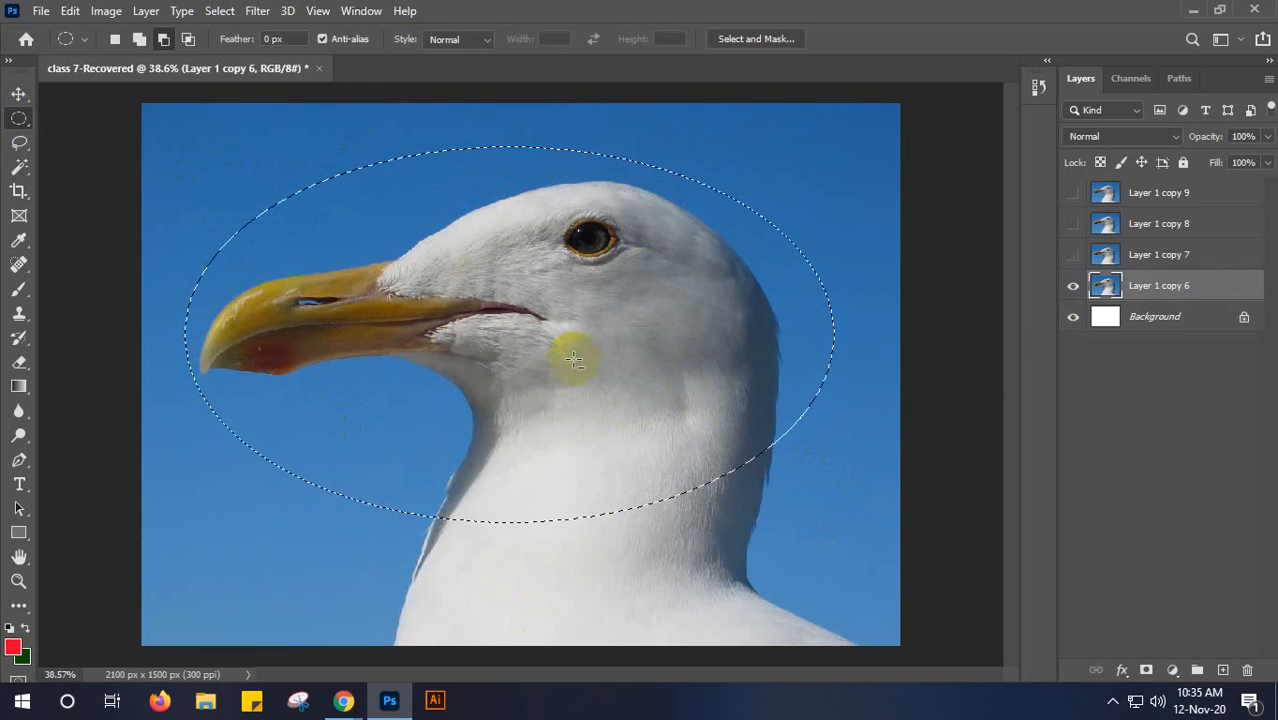
- Set the marquee to new selection mode and convert the ellipse into a border selection 2 pixels wide
left_click(114, 40)
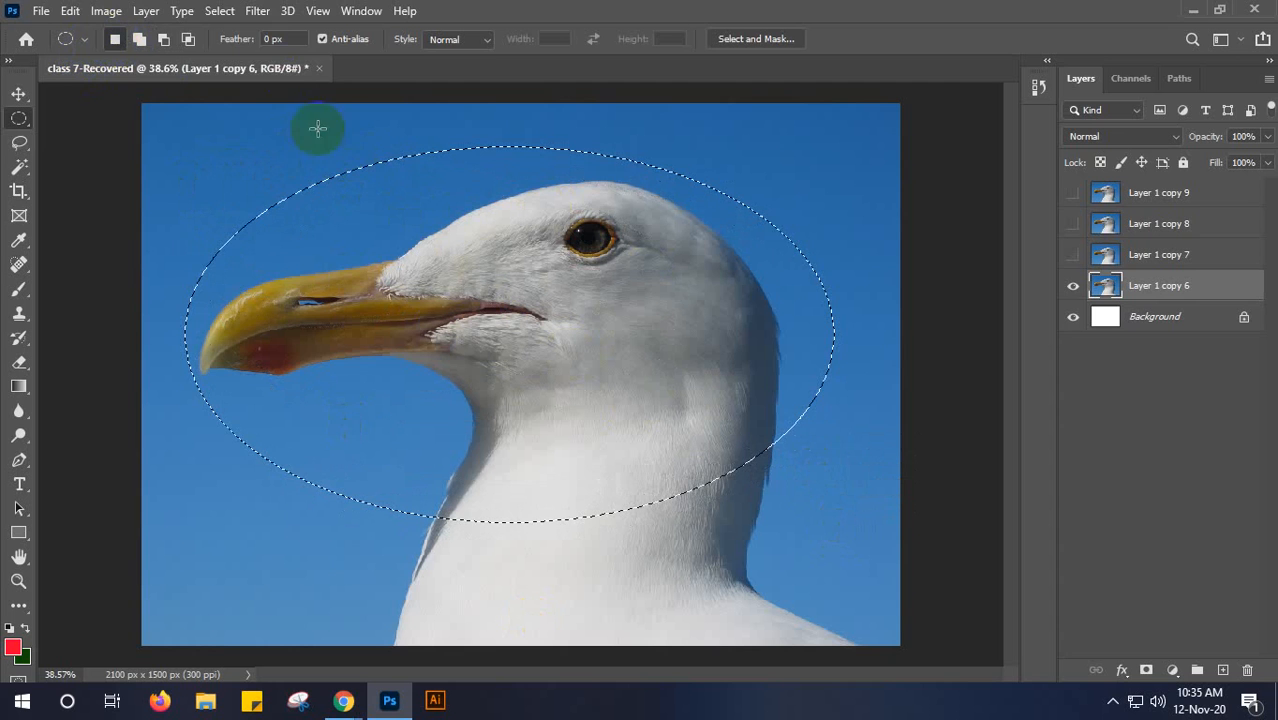
left_click(219, 12)
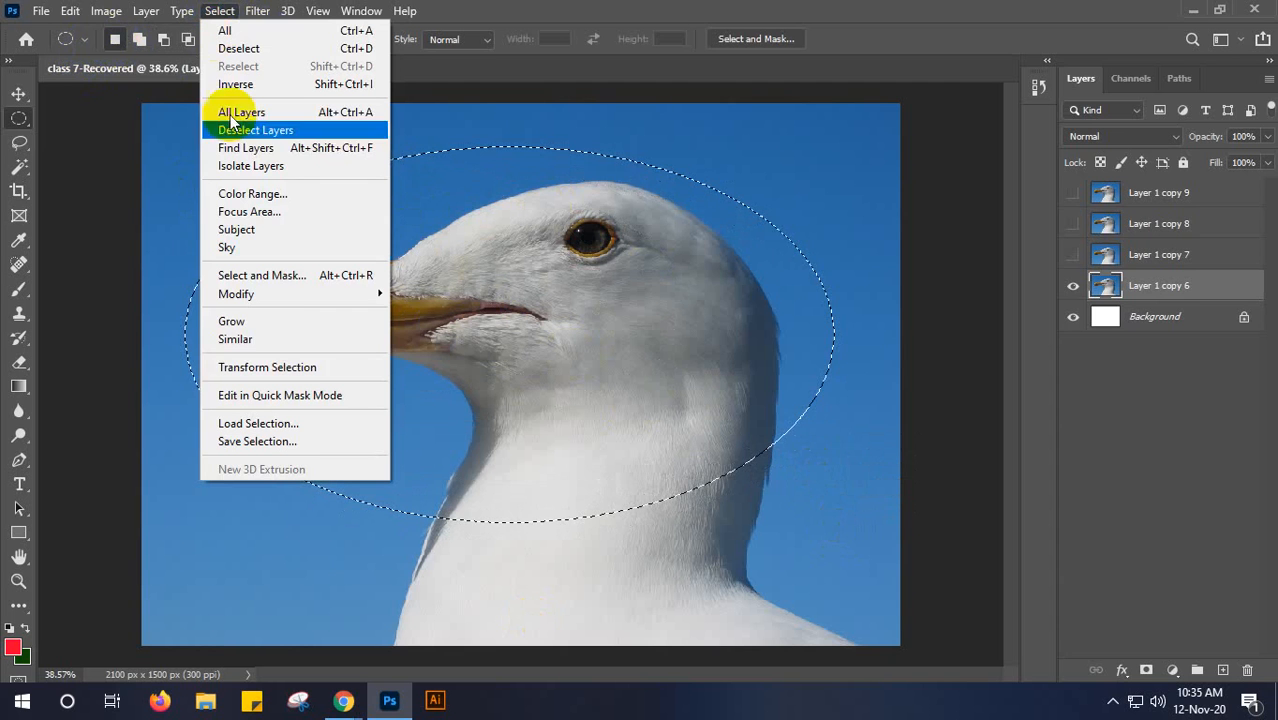
mouse_move(286, 298)
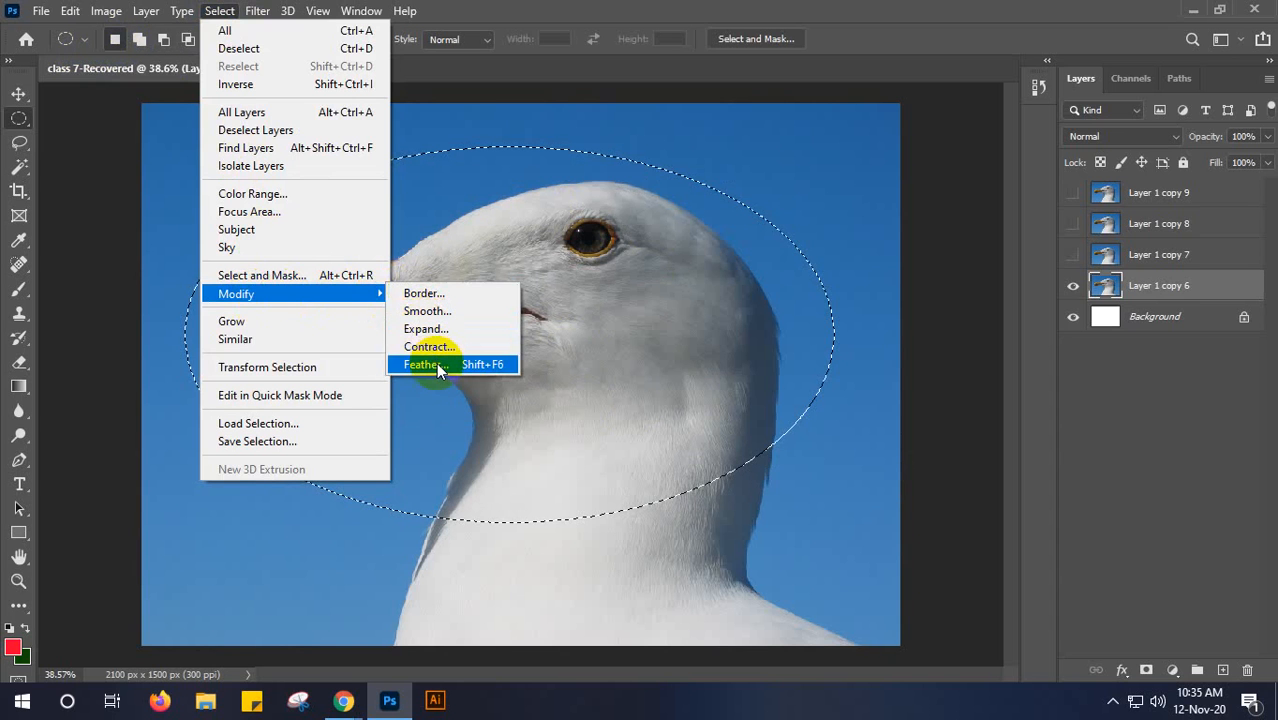
left_click(463, 295)
left_click_drag(635, 180, 848, 152)
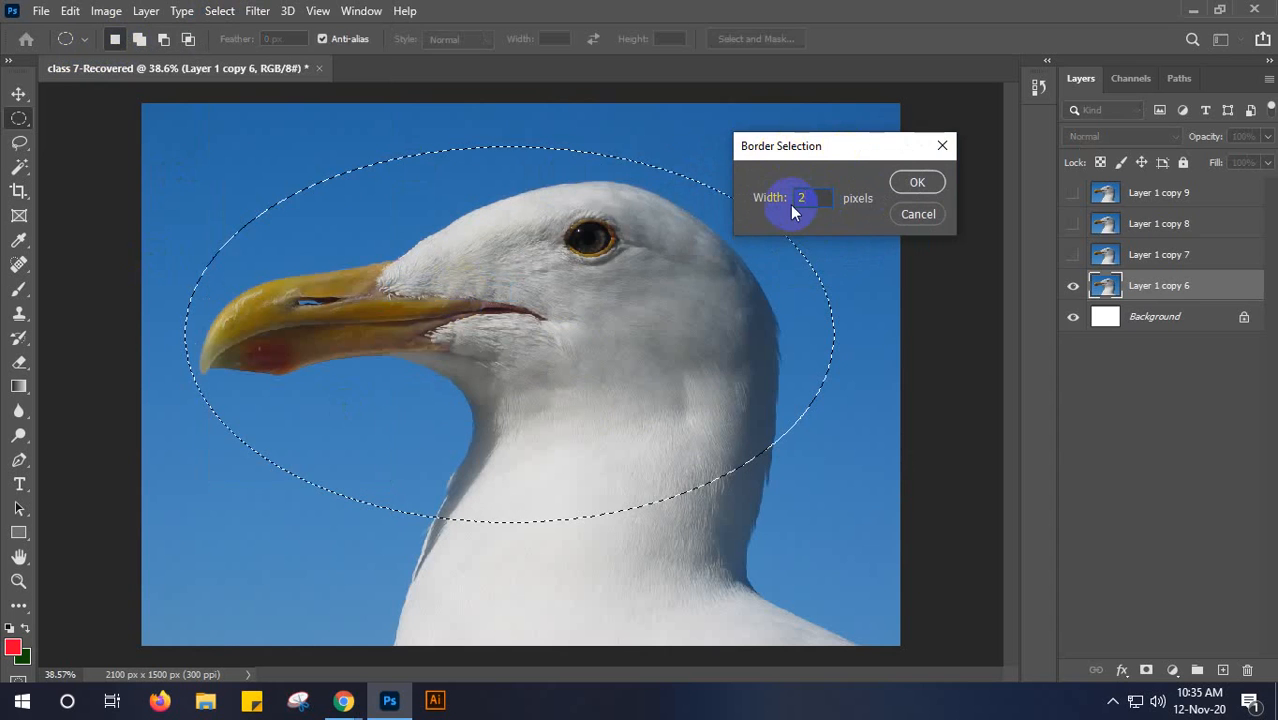
left_click(916, 183)
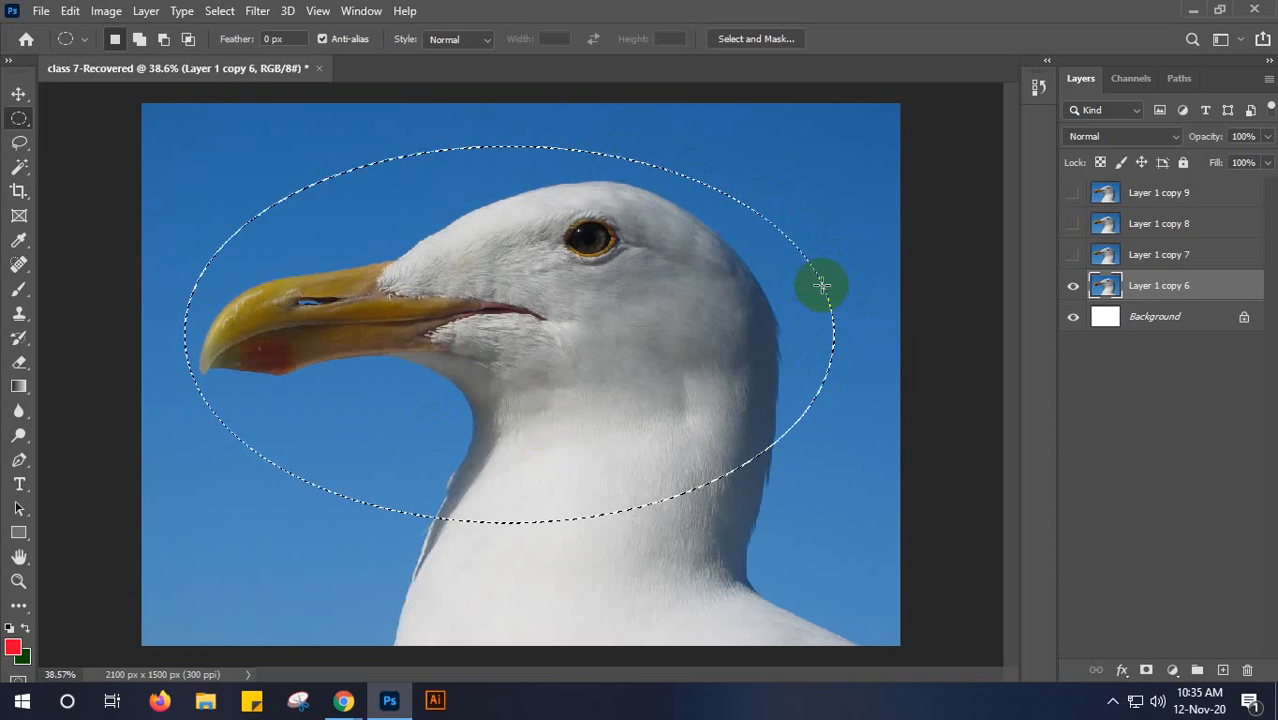
- Try deleting the border selection's pixels from Layer 1 copy 6 and shifting the layer, and undo these changes
key("Delete")
key("ctrl+d")
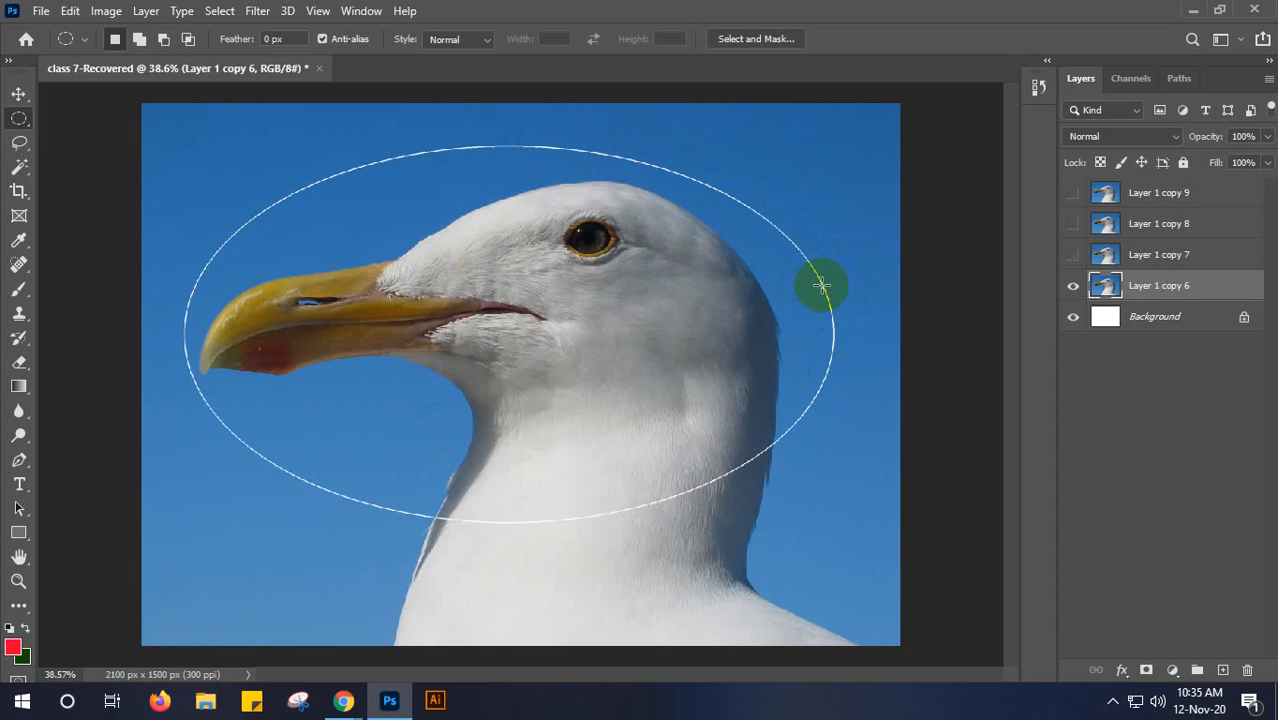
left_click(19, 94)
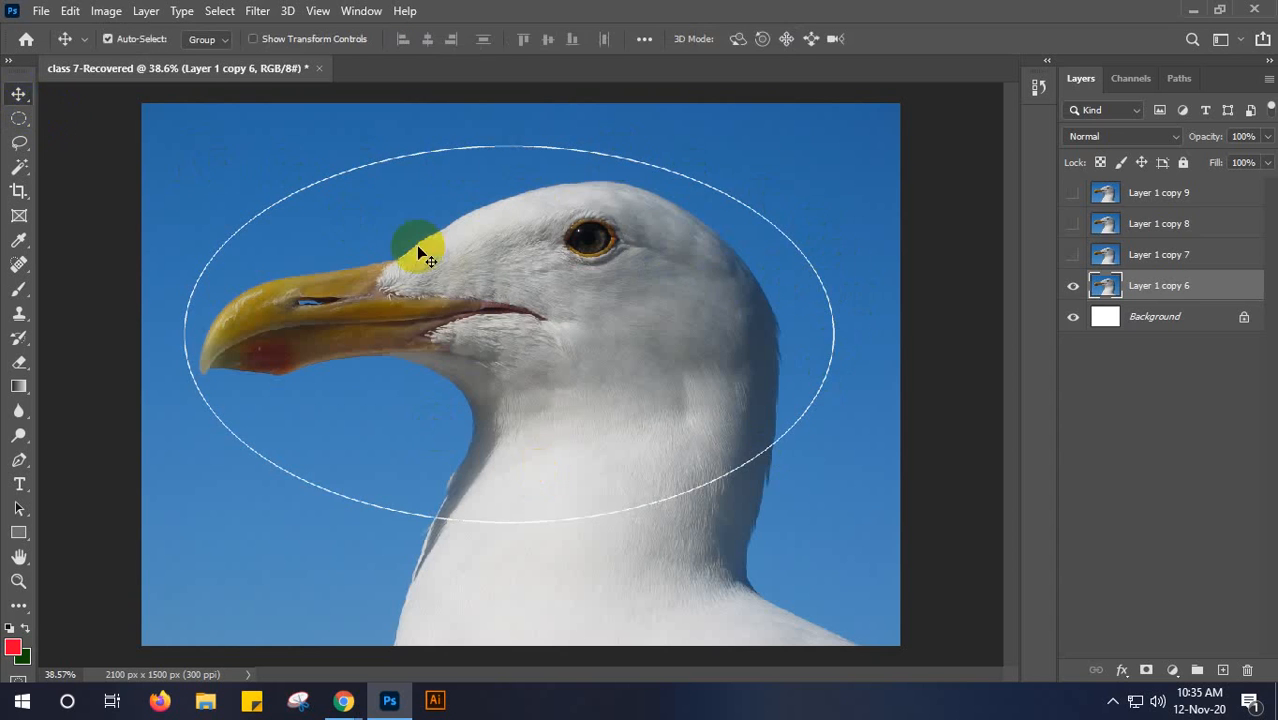
mouse_move(517, 302)
left_mouse_down()
mouse_move(562, 285)
mouse_move(512, 328)
mouse_move(494, 304)
mouse_move(528, 302)
left_mouse_up()
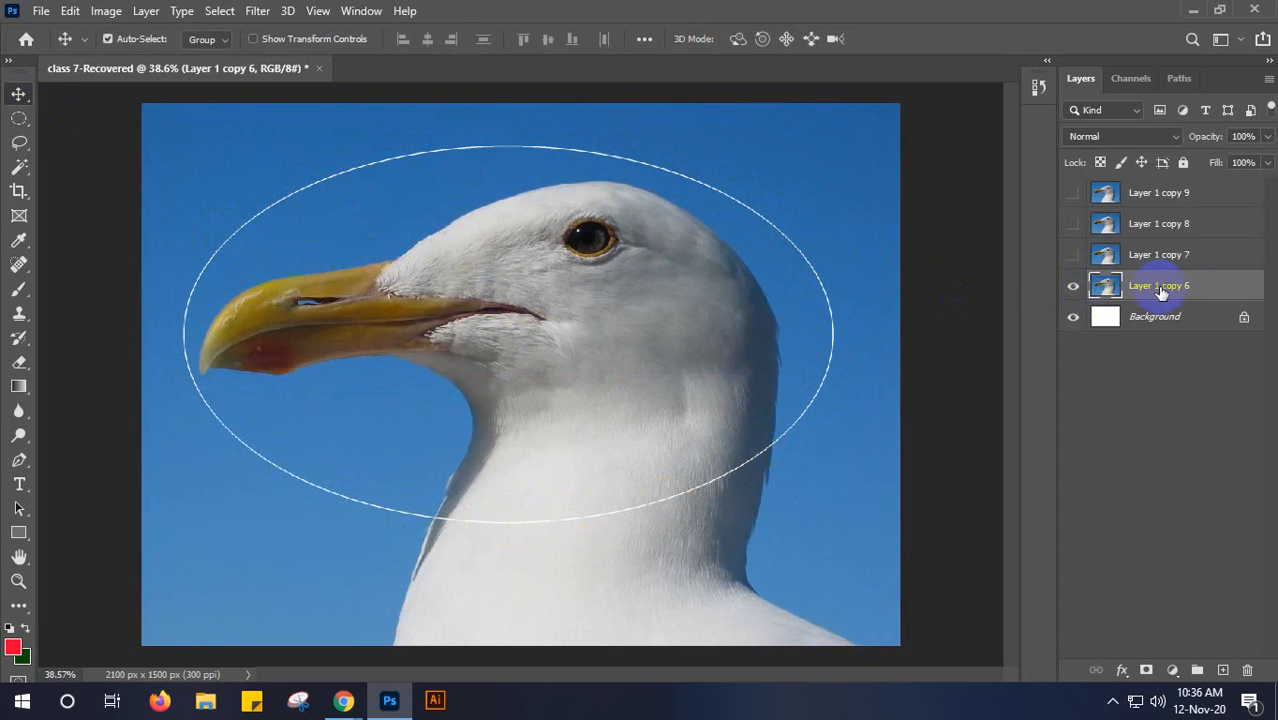
key("ctrl")
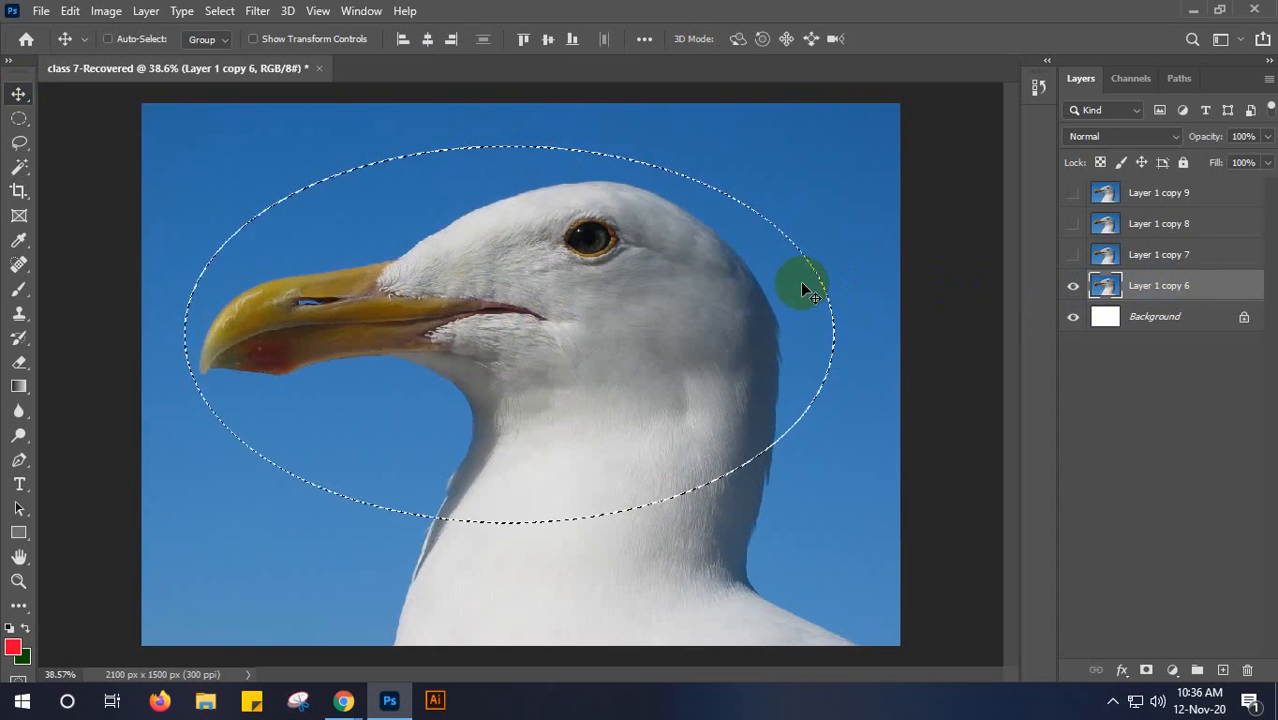
- Clear the elliptical selection and select the whole seagull on Layer 1 copy 6 with the Object Selection tool in Rectangle mode
key("ctrl+d")
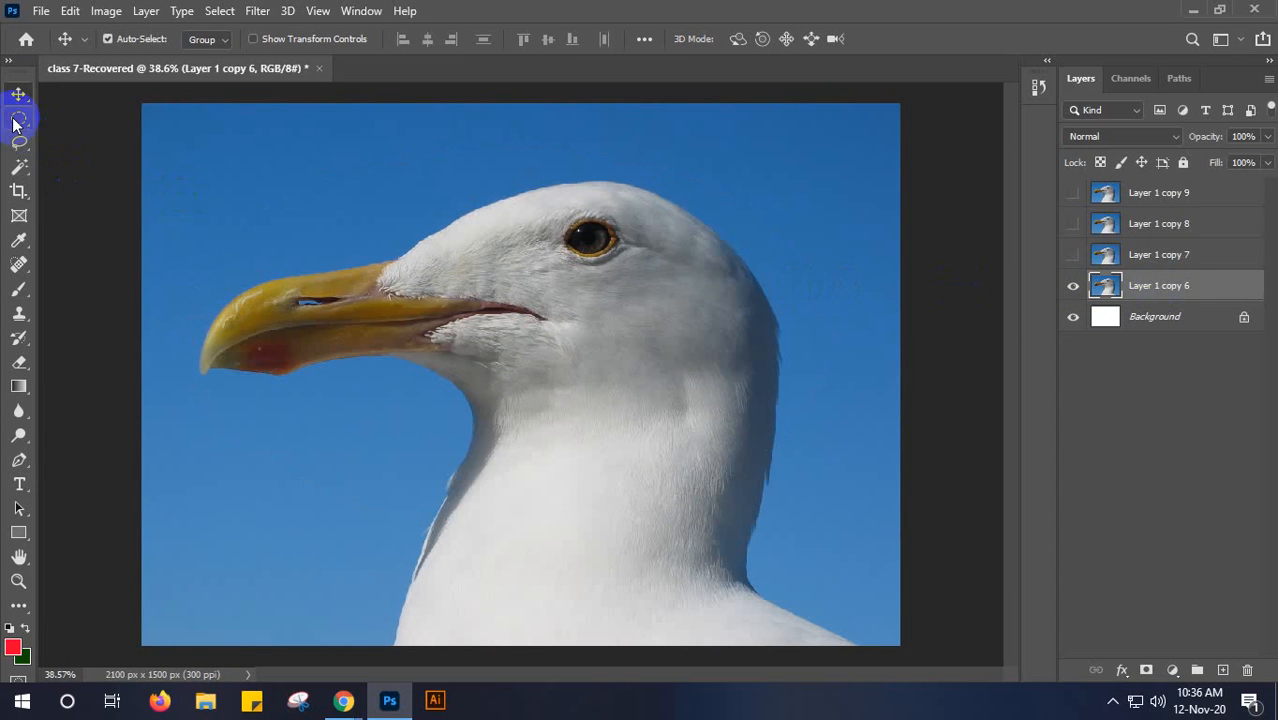
left_click(17, 121)
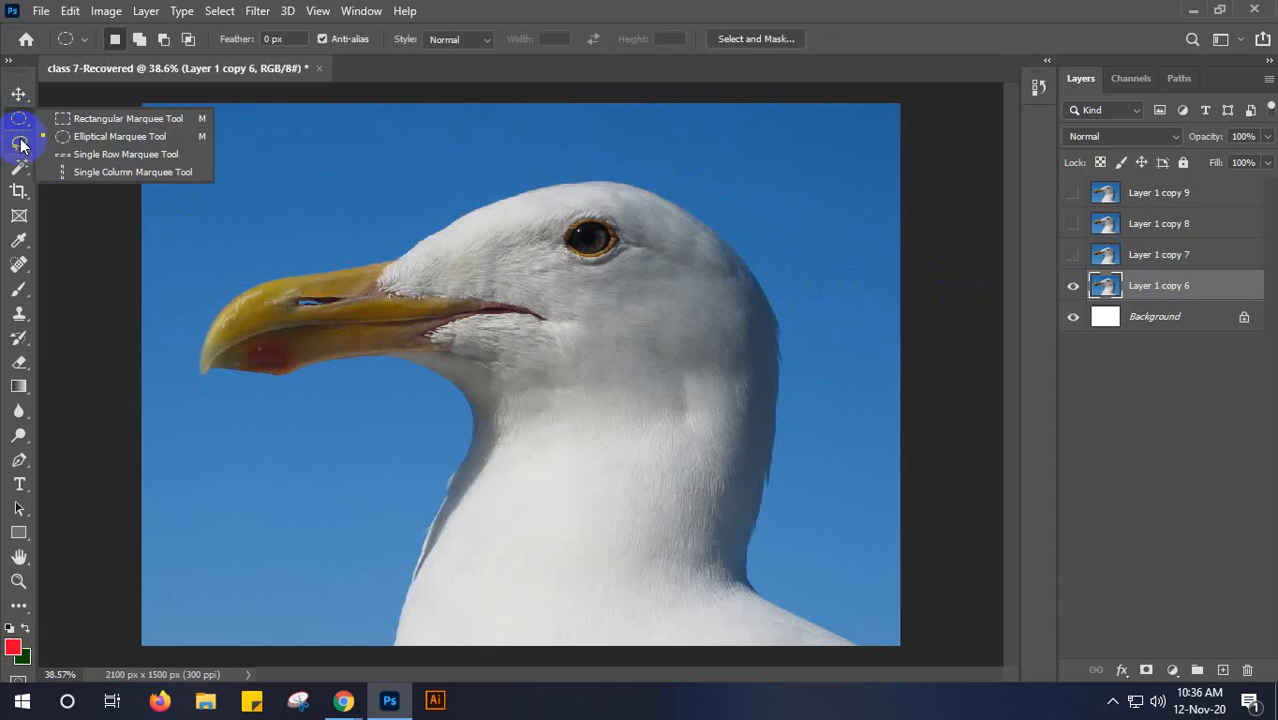
left_click(20, 146)
left_click(20, 170)
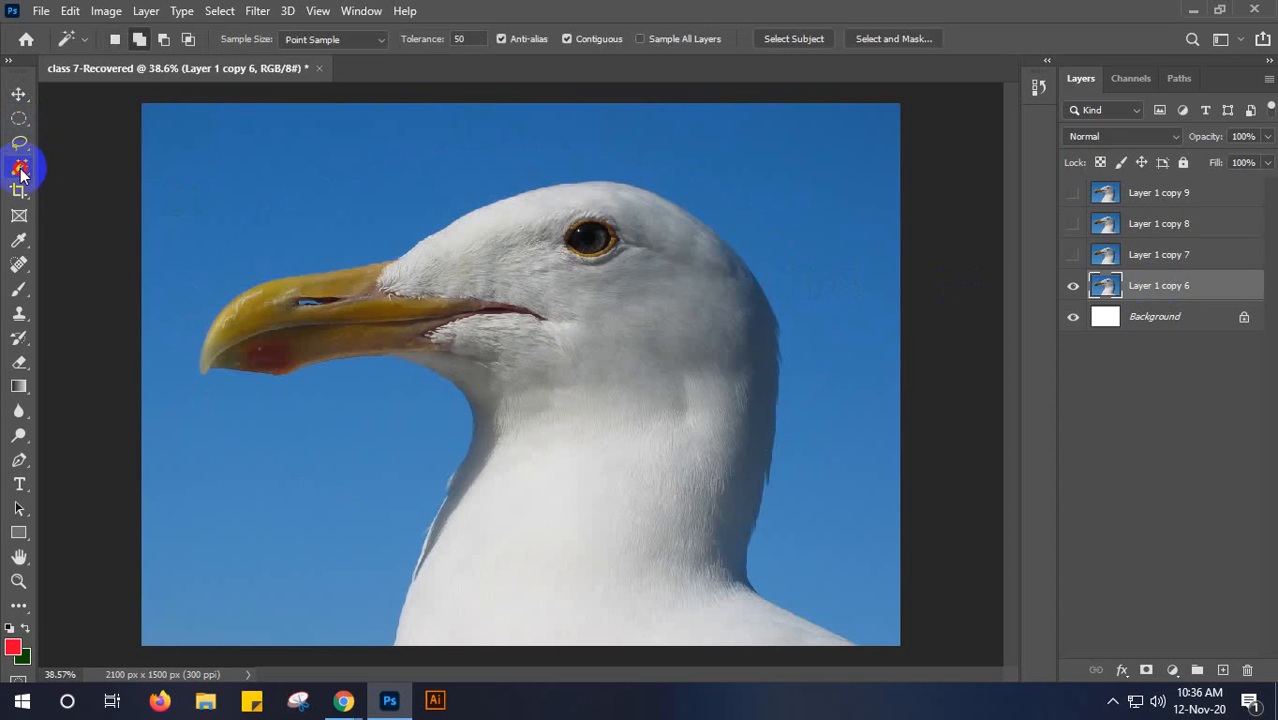
left_click(103, 162)
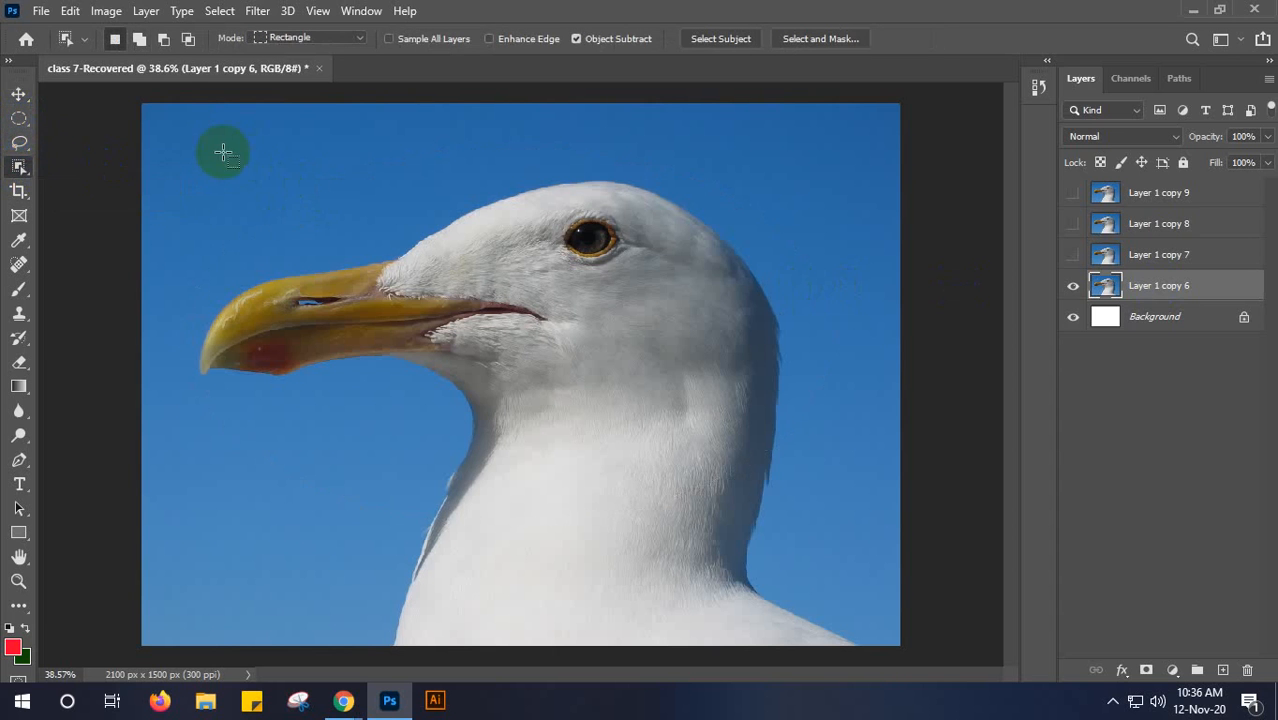
left_click_drag(178, 153, 867, 653)
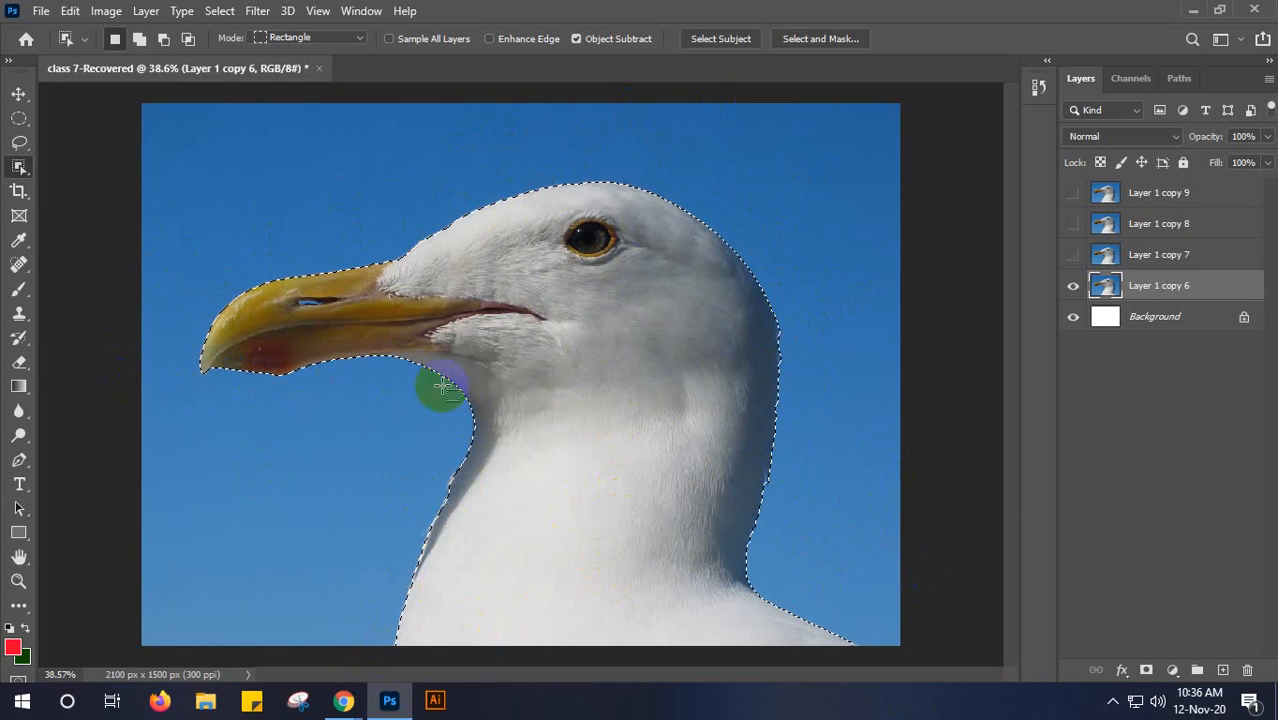
- Convert the seagull selection into a border 10 pixels wide, delete its pixels from Layer 1 copy 6, and deselect
left_click(220, 12)
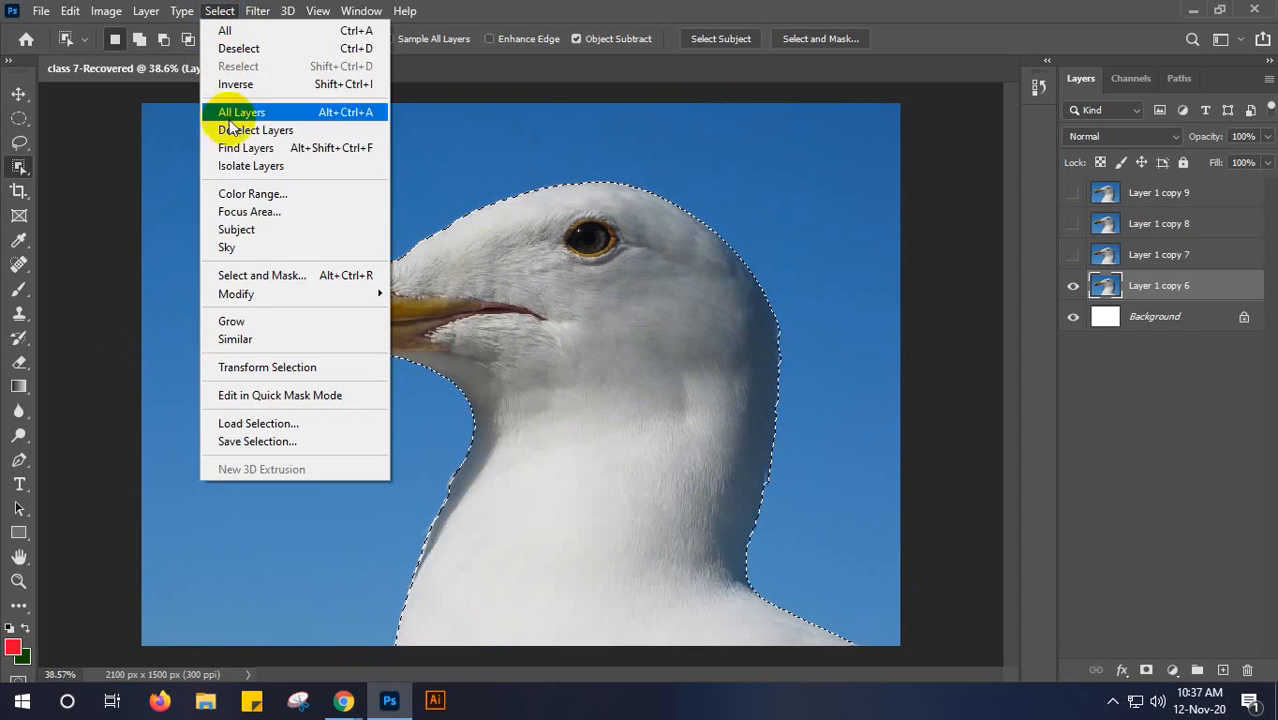
mouse_move(254, 298)
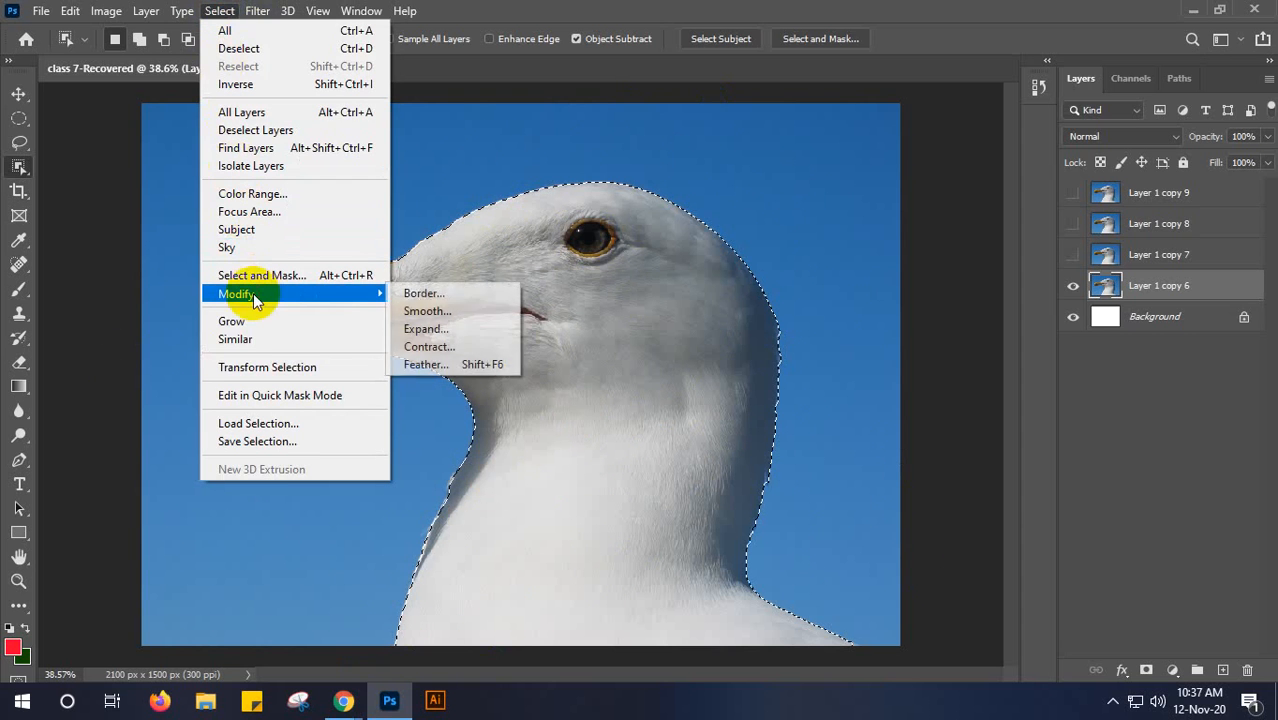
left_click(422, 293)
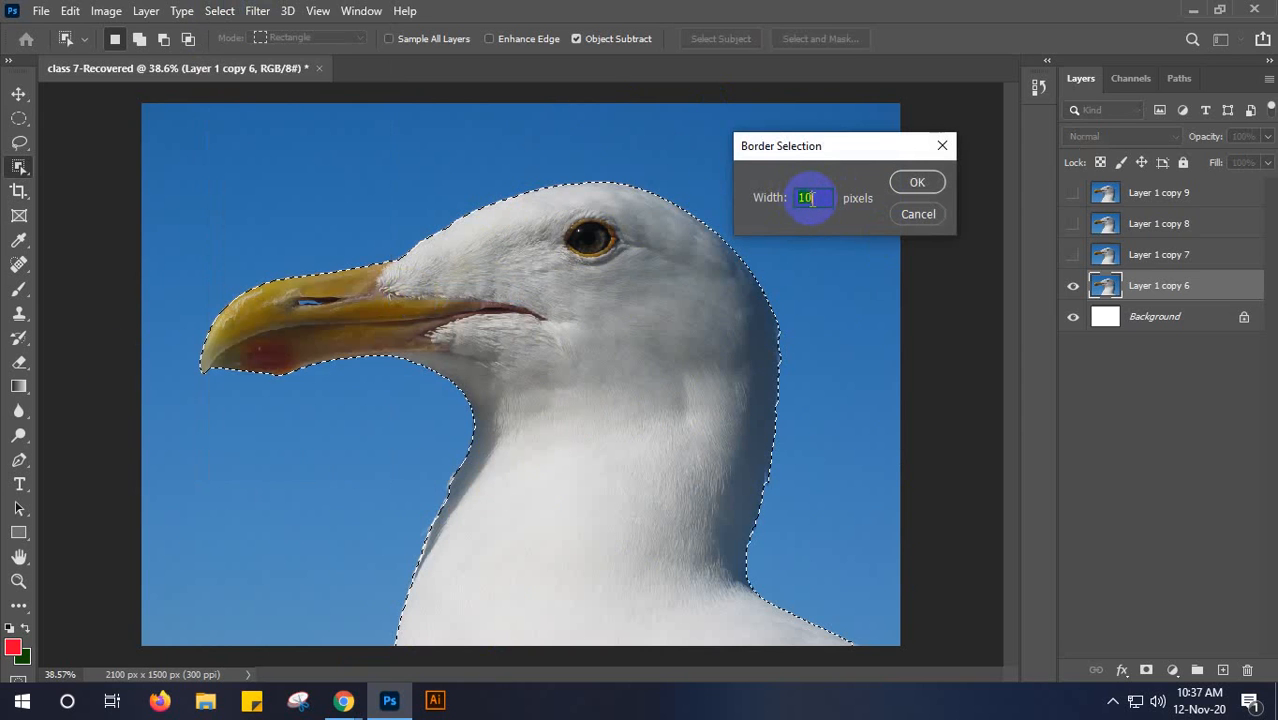
left_click(914, 184)
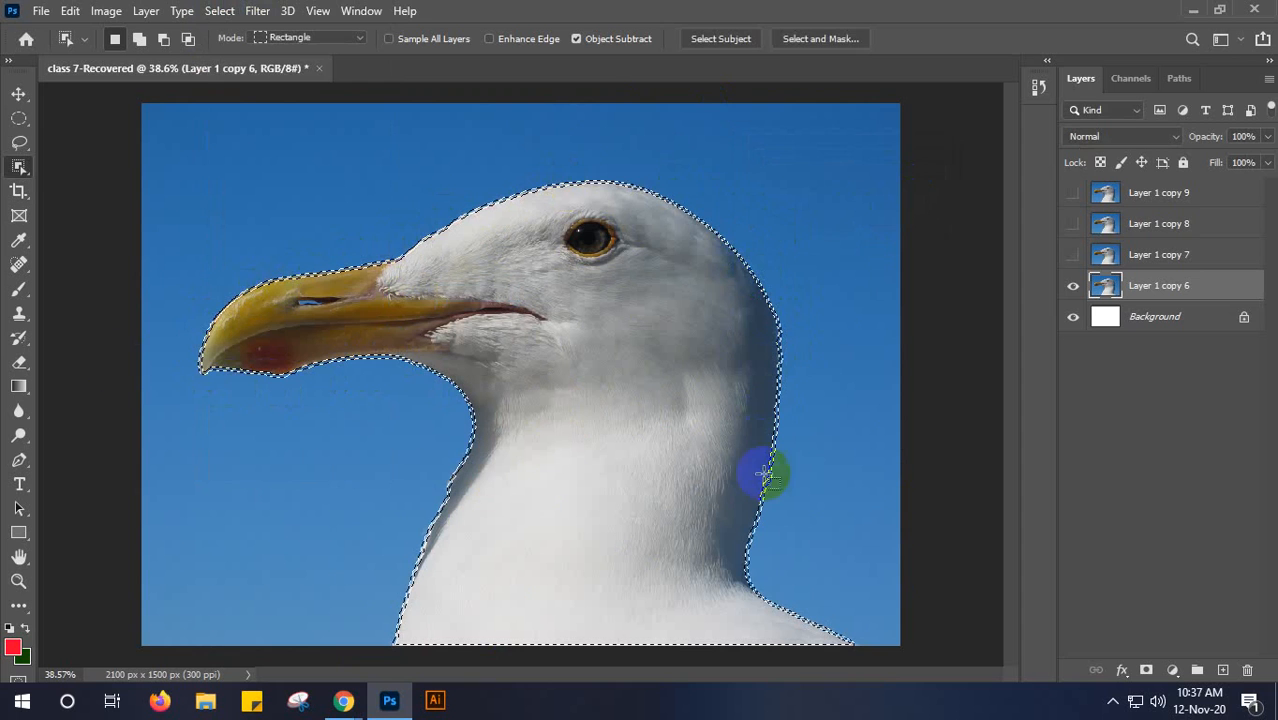
left_click(868, 333)
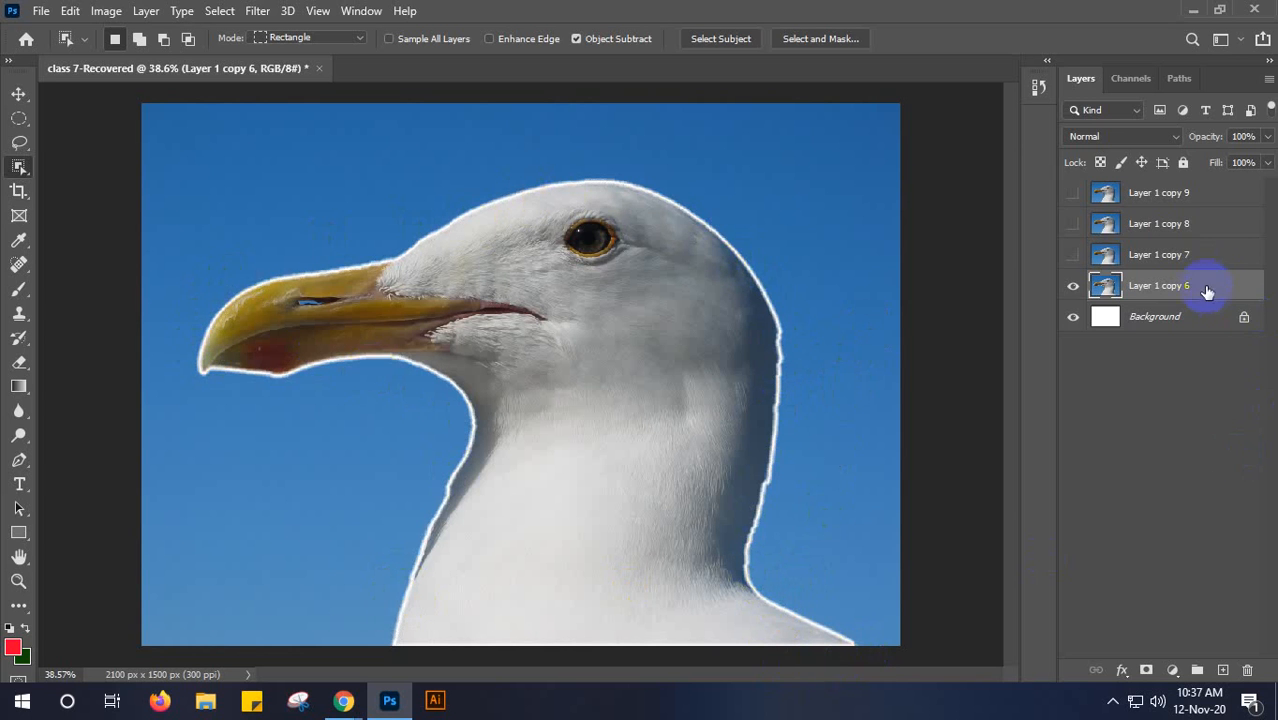
- Add a new layer directly beneath Layer 1 copy 6 and fill it with the red foreground colour
left_click(1222, 670)
left_click_drag(1170, 285, 1177, 340)
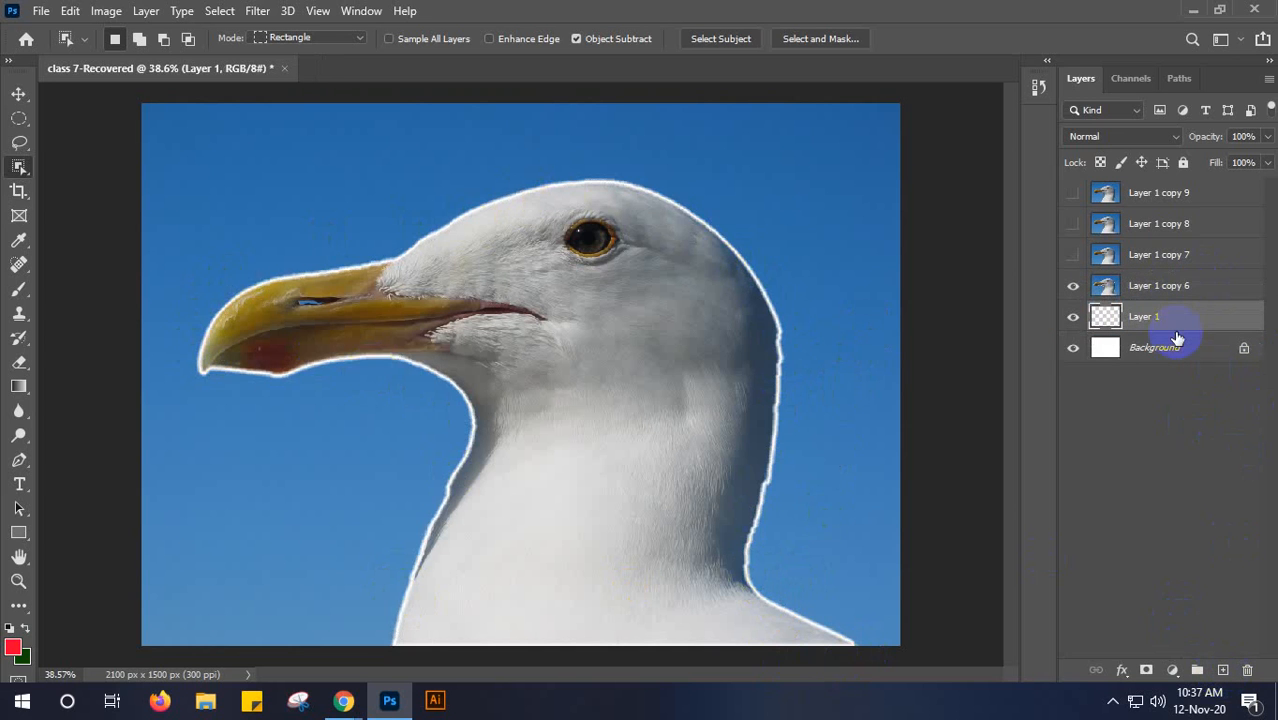
key("alt+BackSpace")
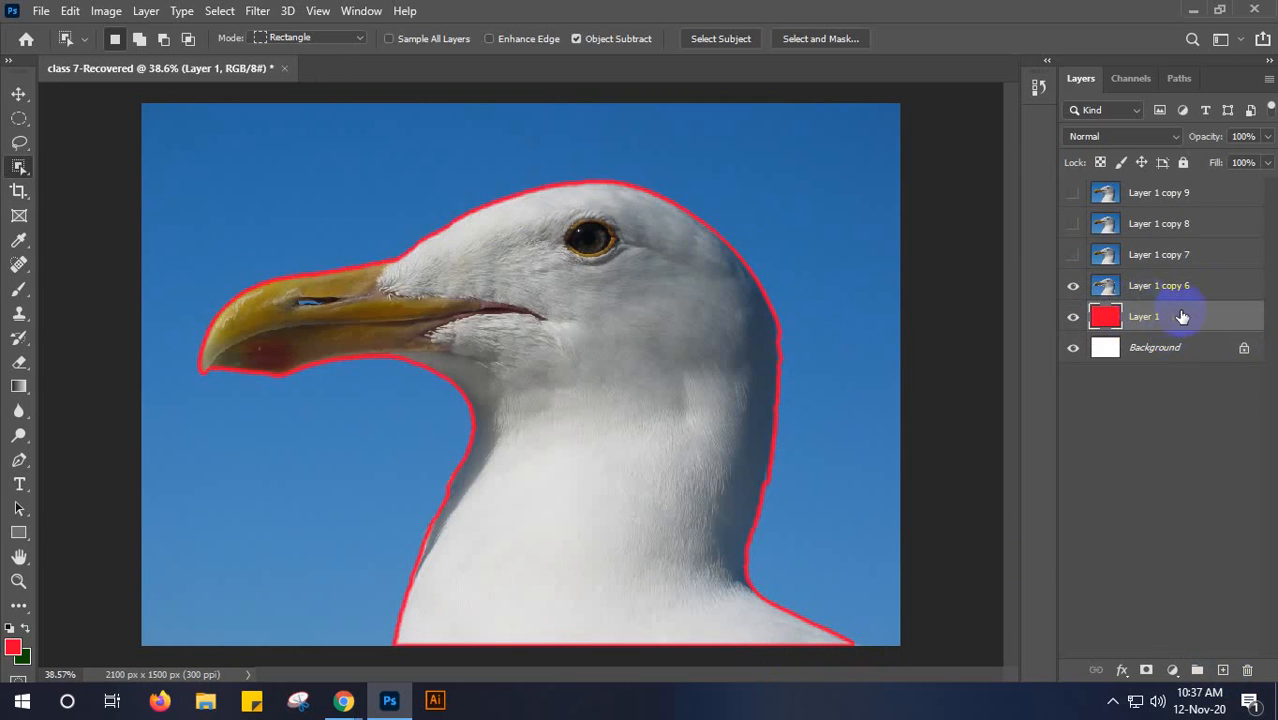
- Toggle the visibility of Layer 1 copy 6 and the red Layer 1 to compare the seagull's cut-out outline with and without the fill
key("v")
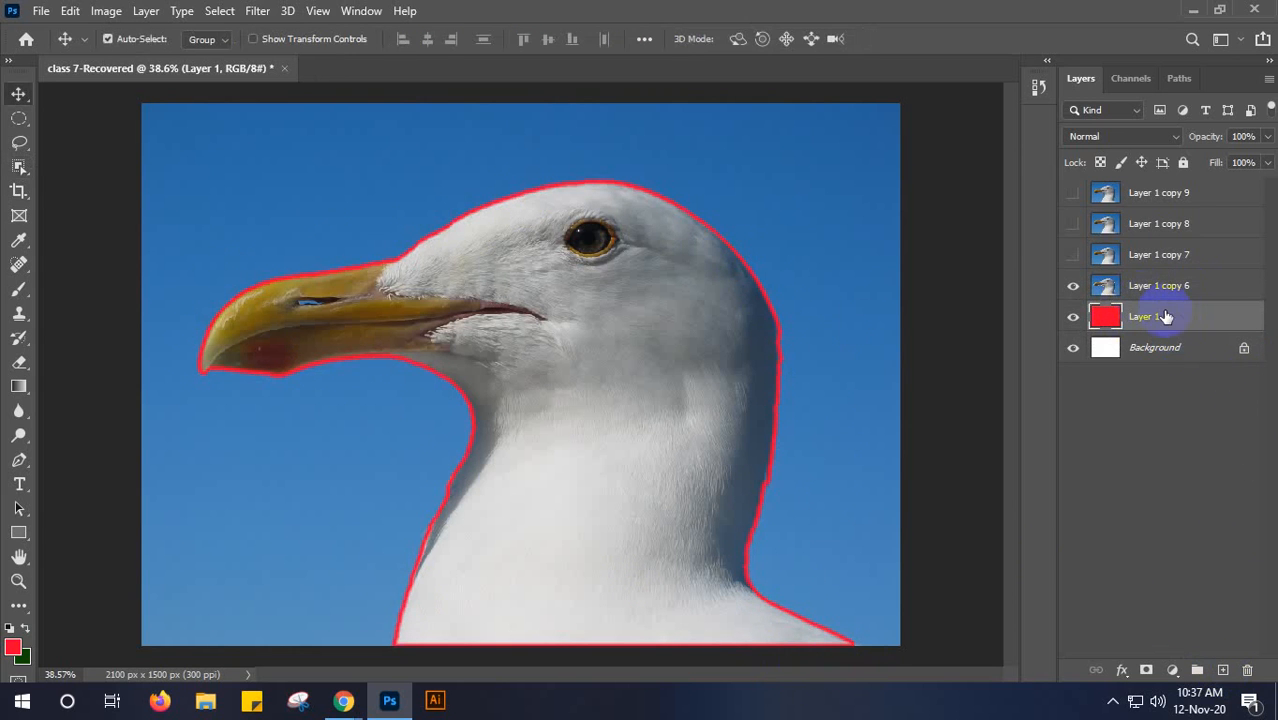
left_click(1073, 286)
left_click(1073, 317)
left_click(1074, 317)
left_click(1074, 317)
left_click(1074, 317)
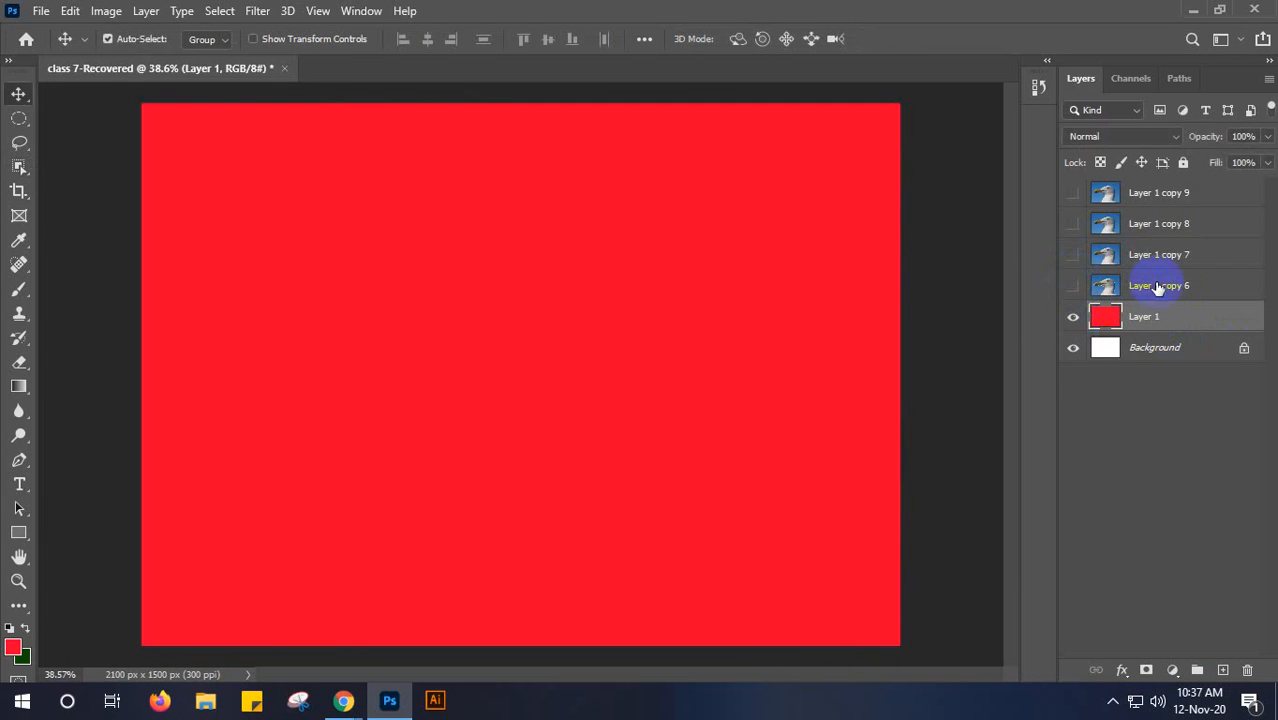
left_click(1108, 286)
left_click(1074, 287)
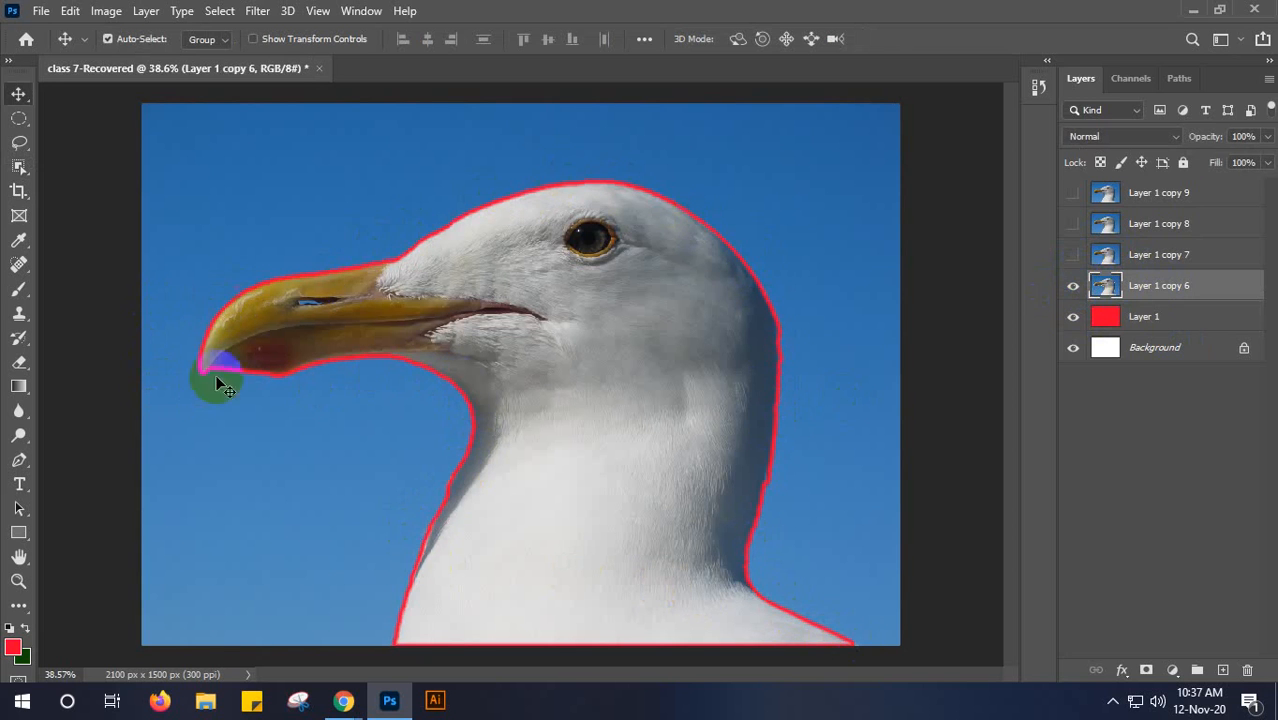
left_click(1072, 318)
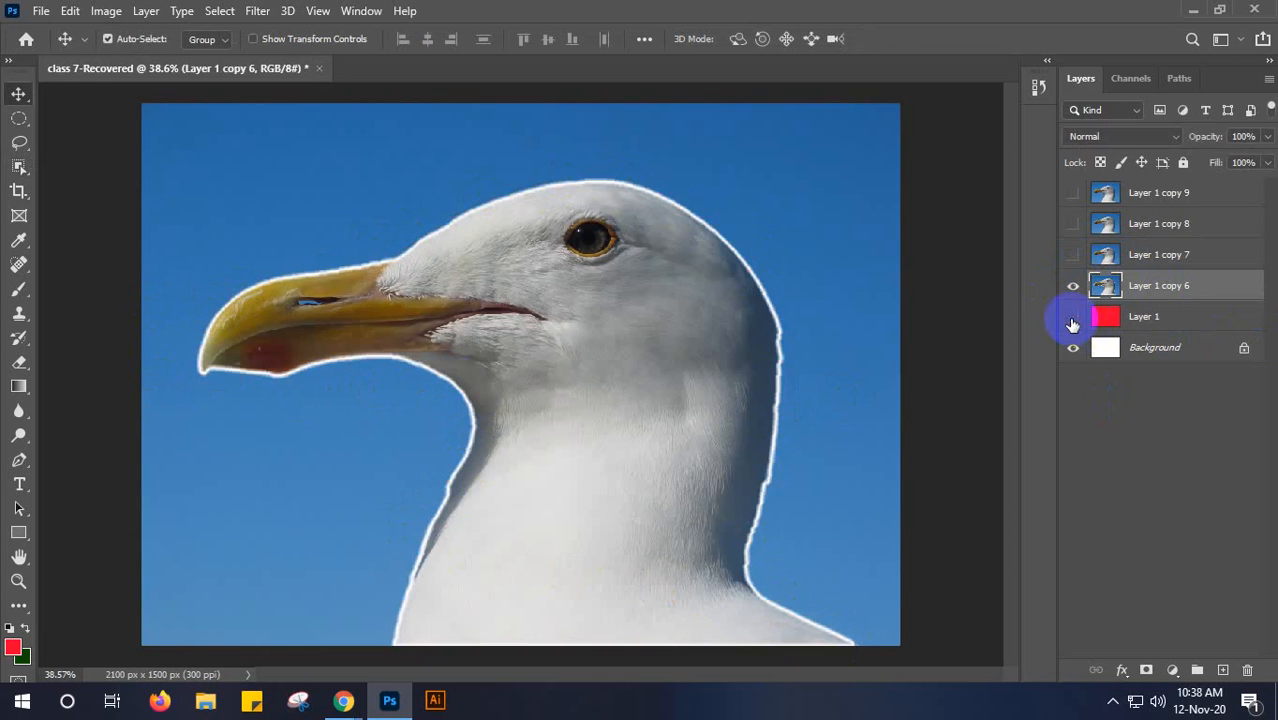
left_click(1072, 318)
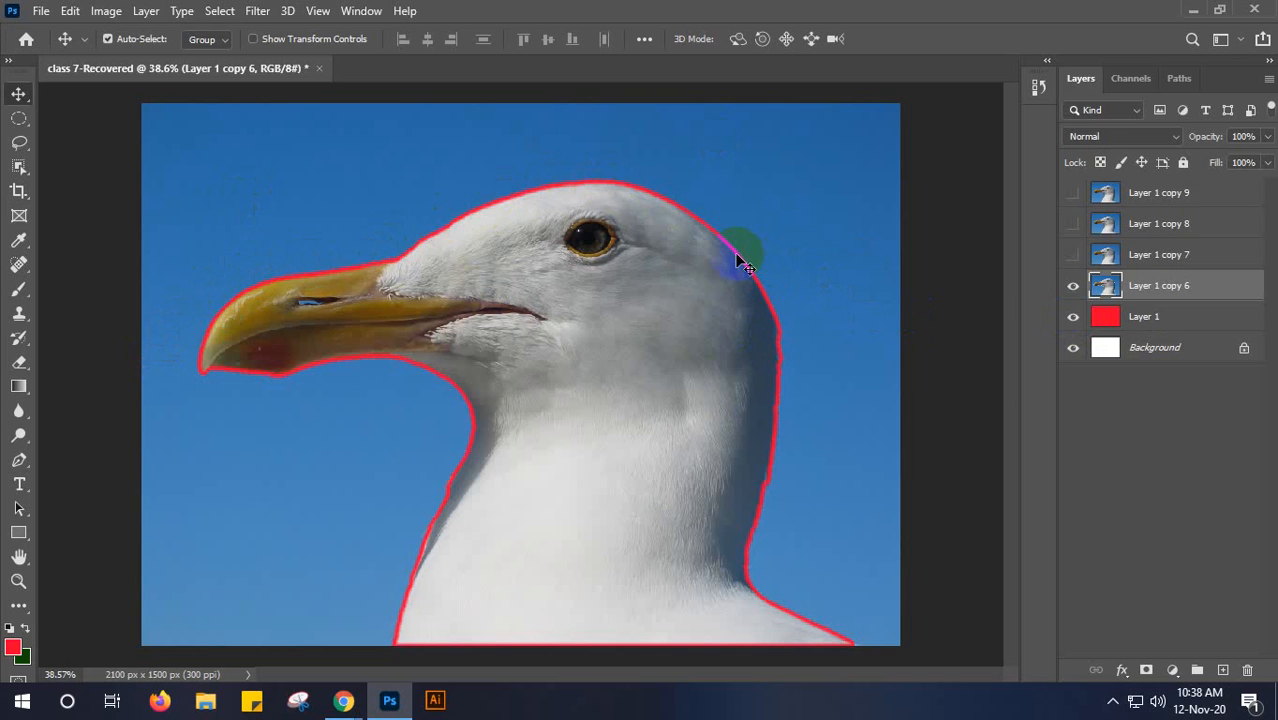
- Replace the visible Layer 1 copy 6 with Layer 1 copy 7 and frame its seagull in an Object Selection rectangle about 1906 by 1421 px
left_click(1073, 286)
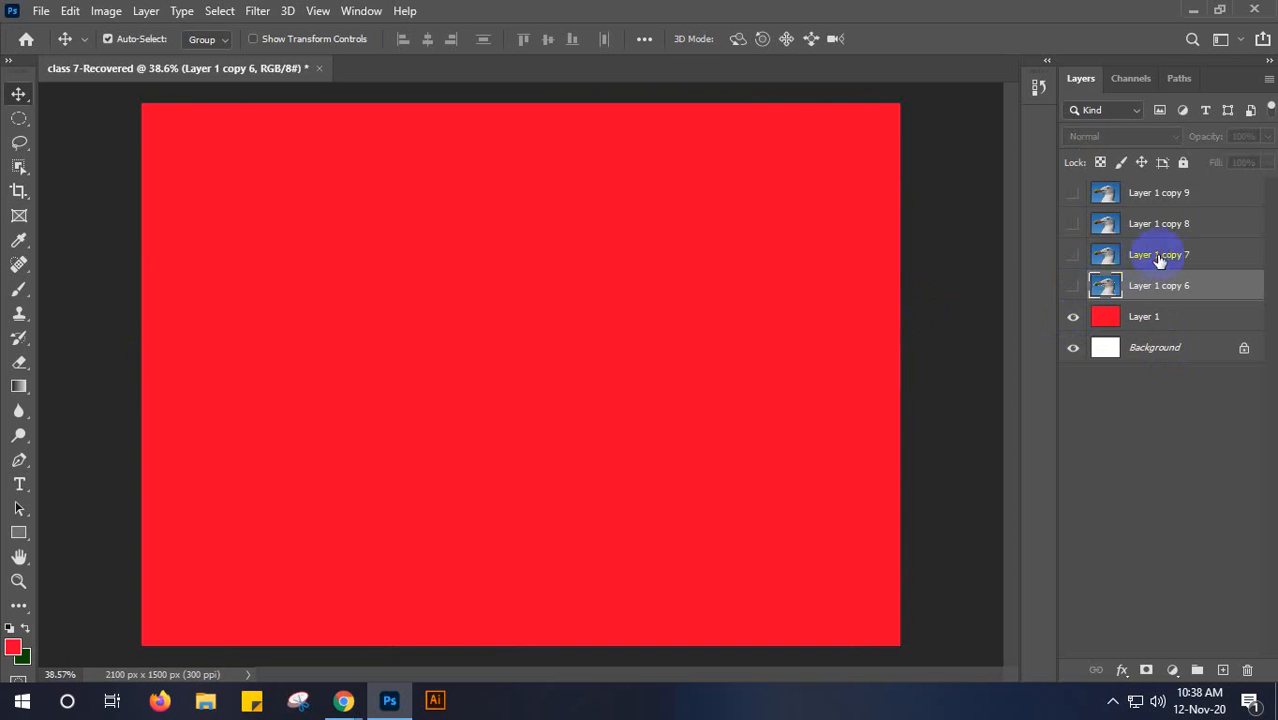
left_click(1150, 256)
left_click(1072, 256)
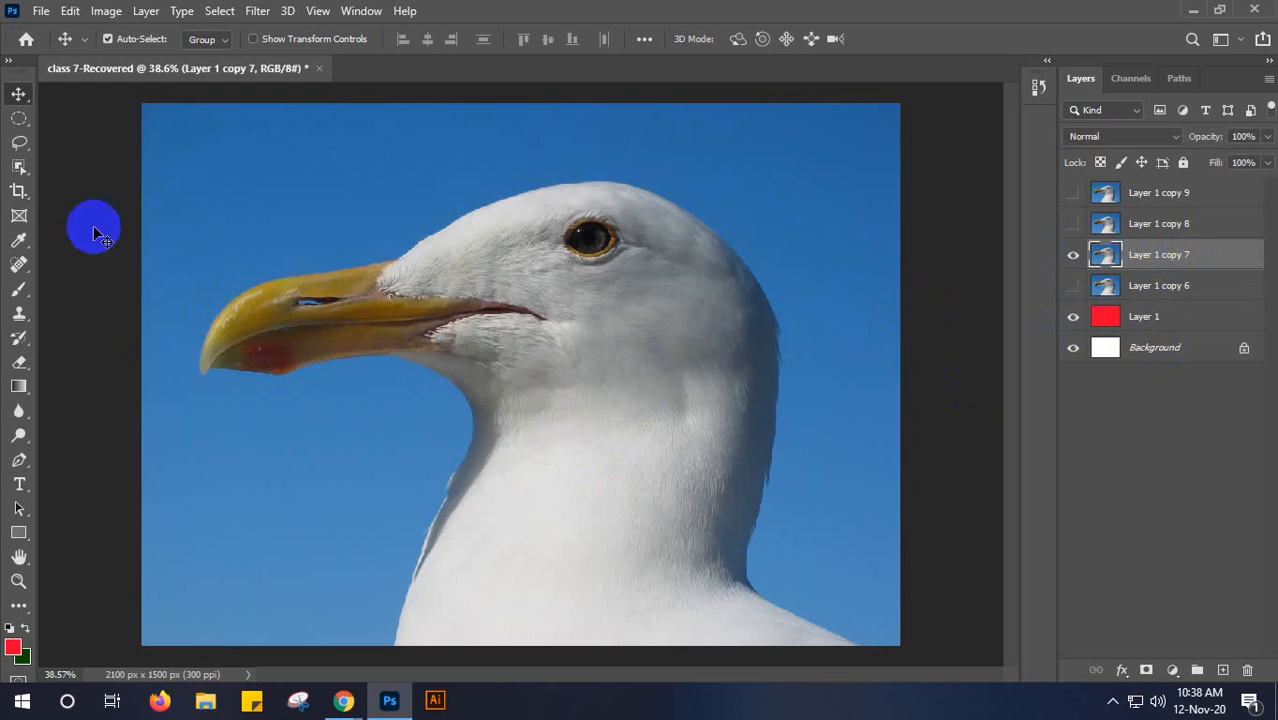
left_click(19, 166)
left_click_drag(183, 154, 870, 666)
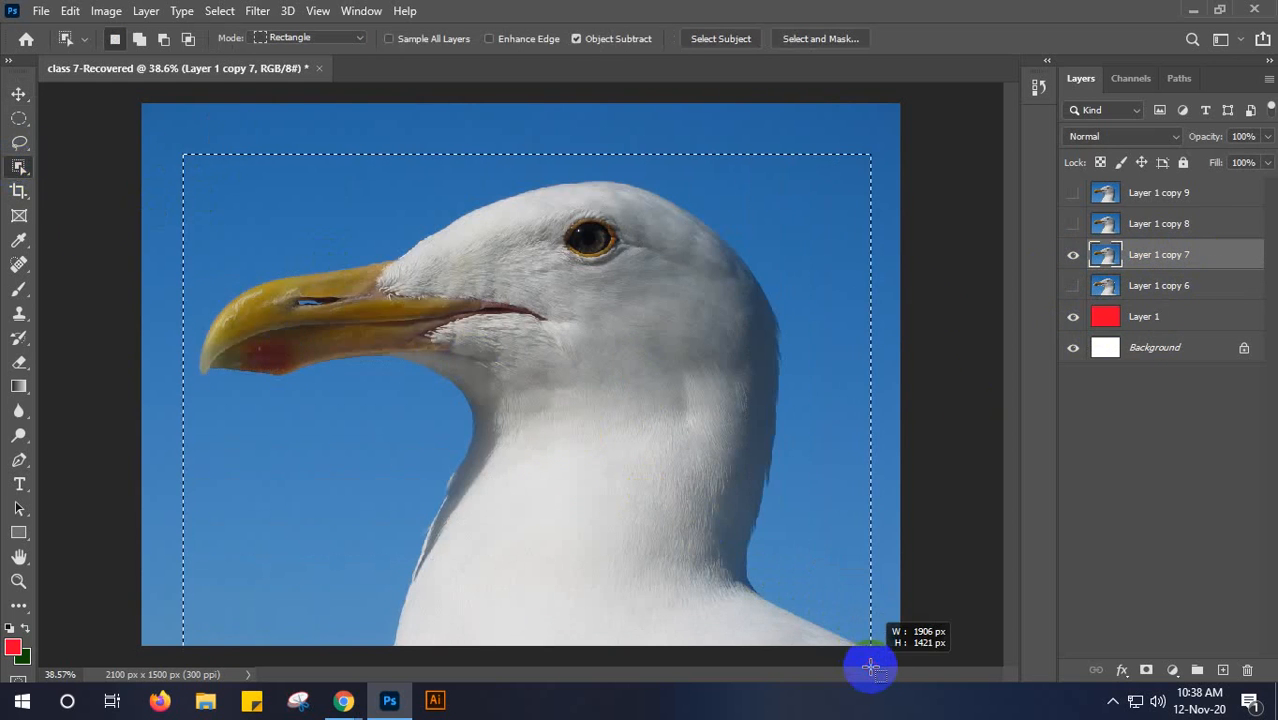